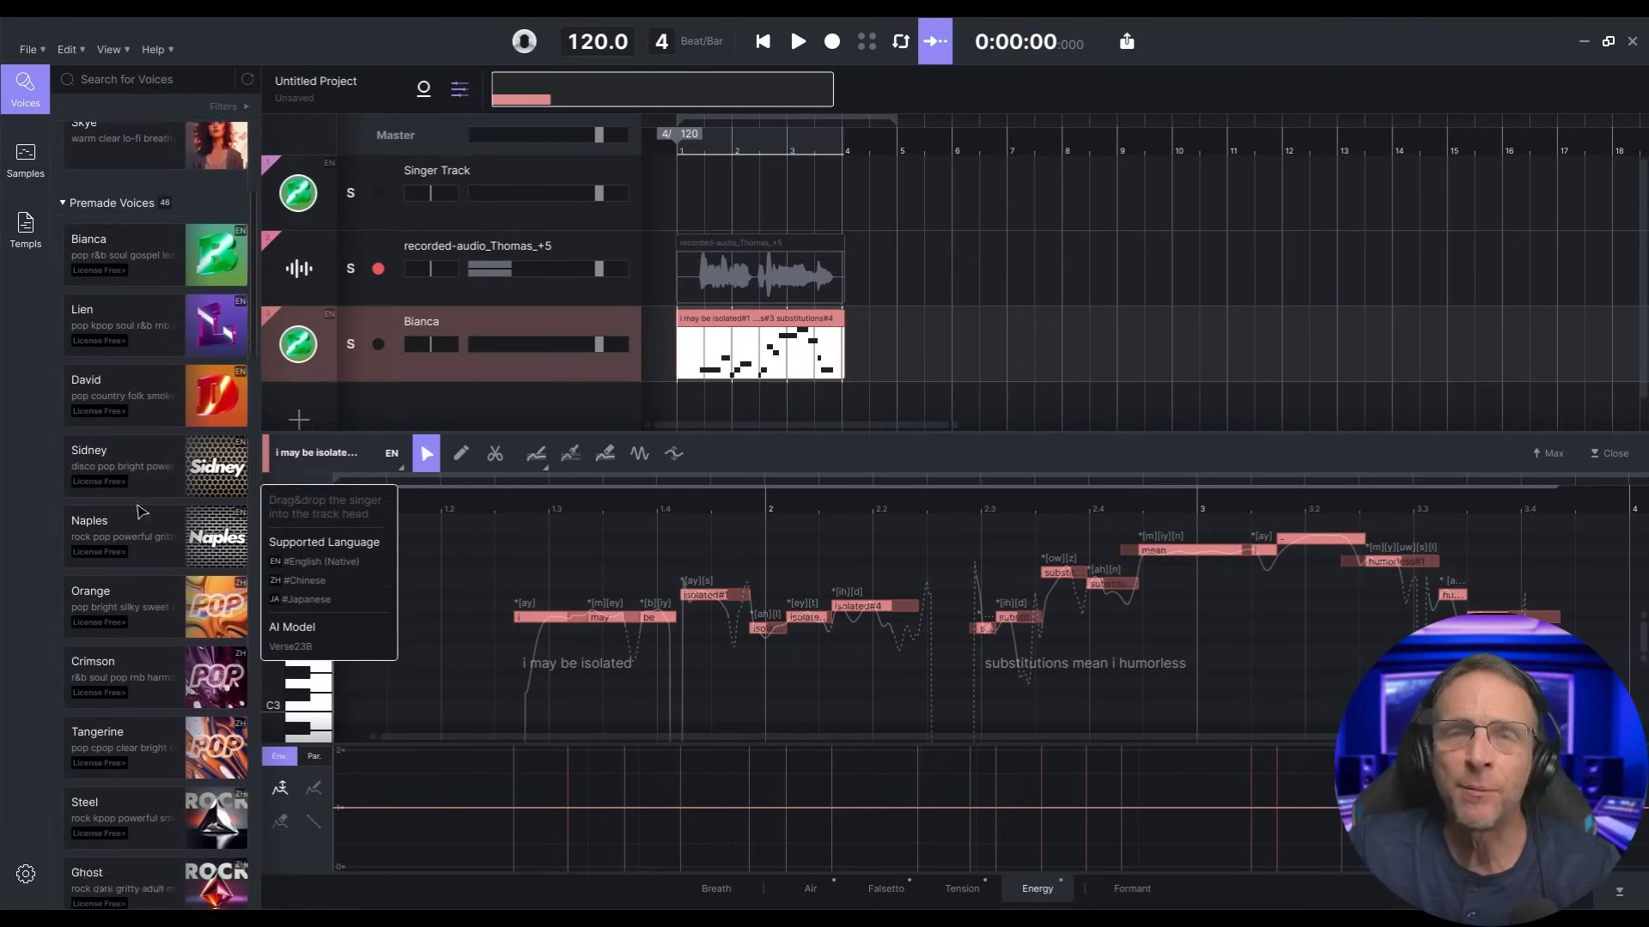
Step: Assign the premade voice David to the third track in place of Bianca
scroll(110, 608, up, 2)
scroll(110, 608, up, 1)
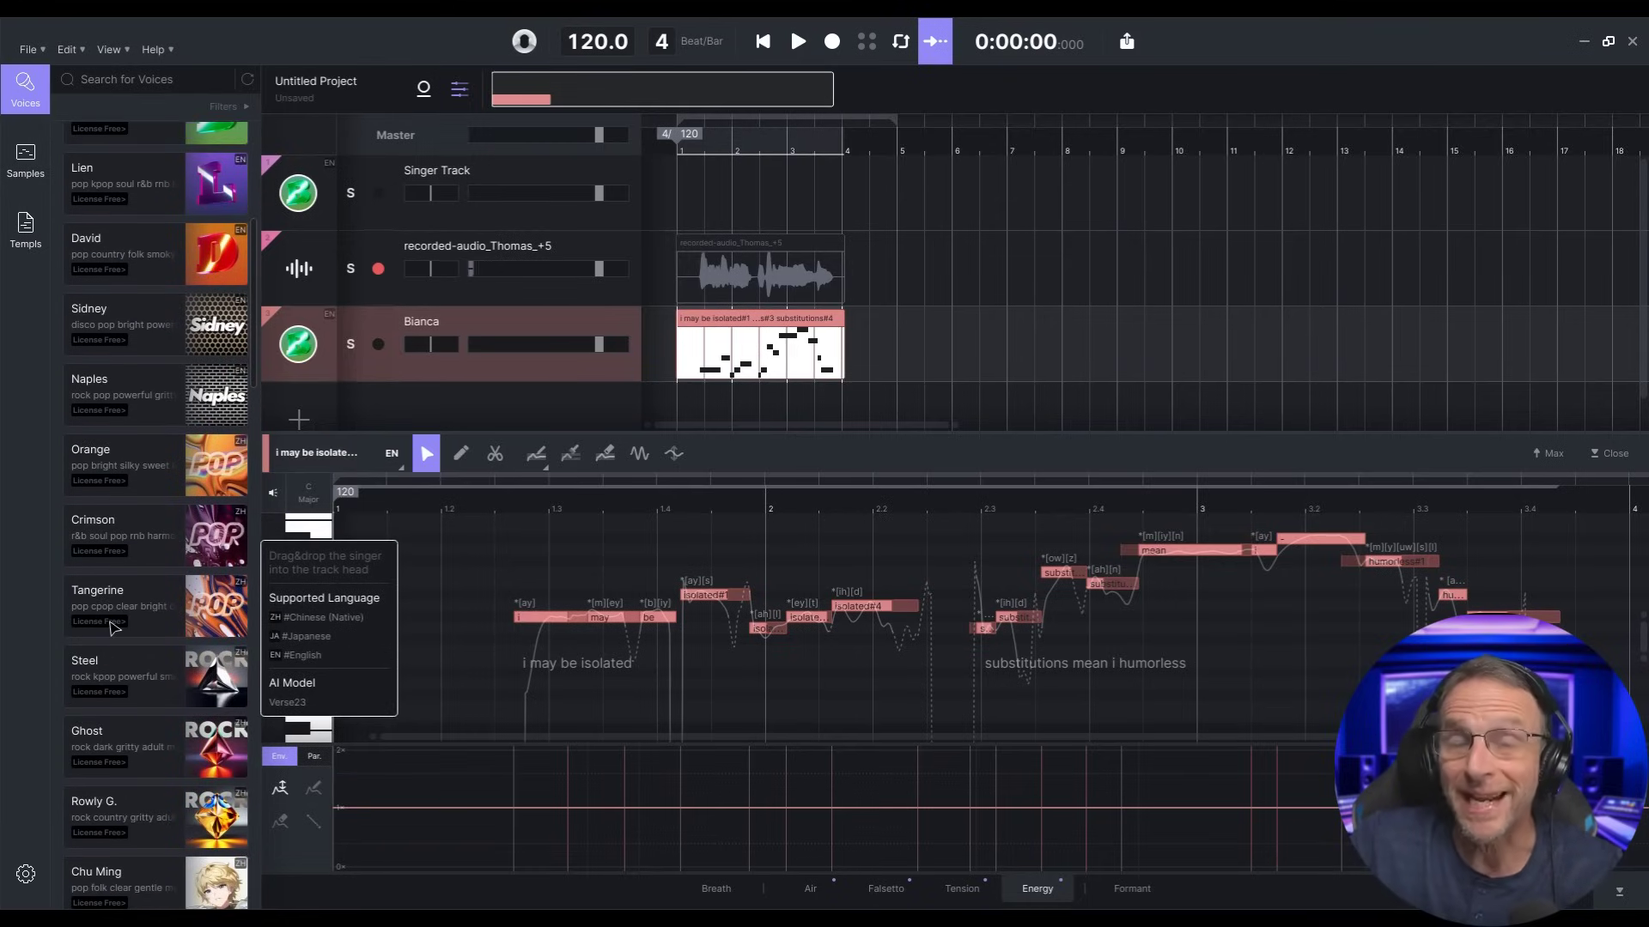
scroll(527, 669, down, 3)
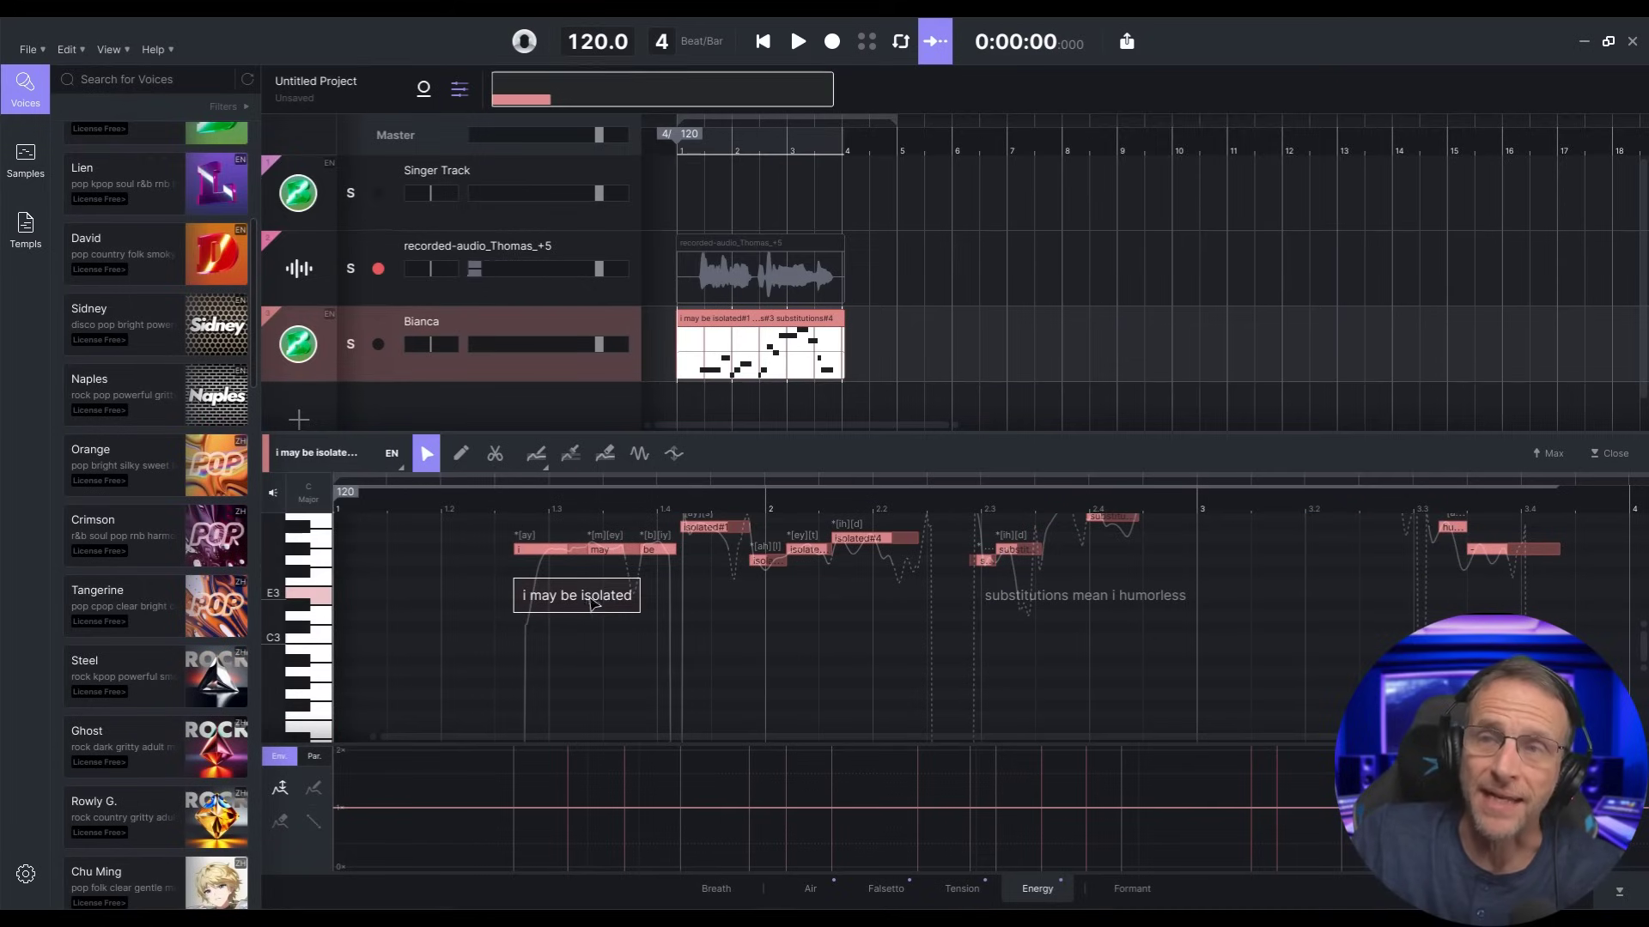
scroll(1026, 670, up, 3)
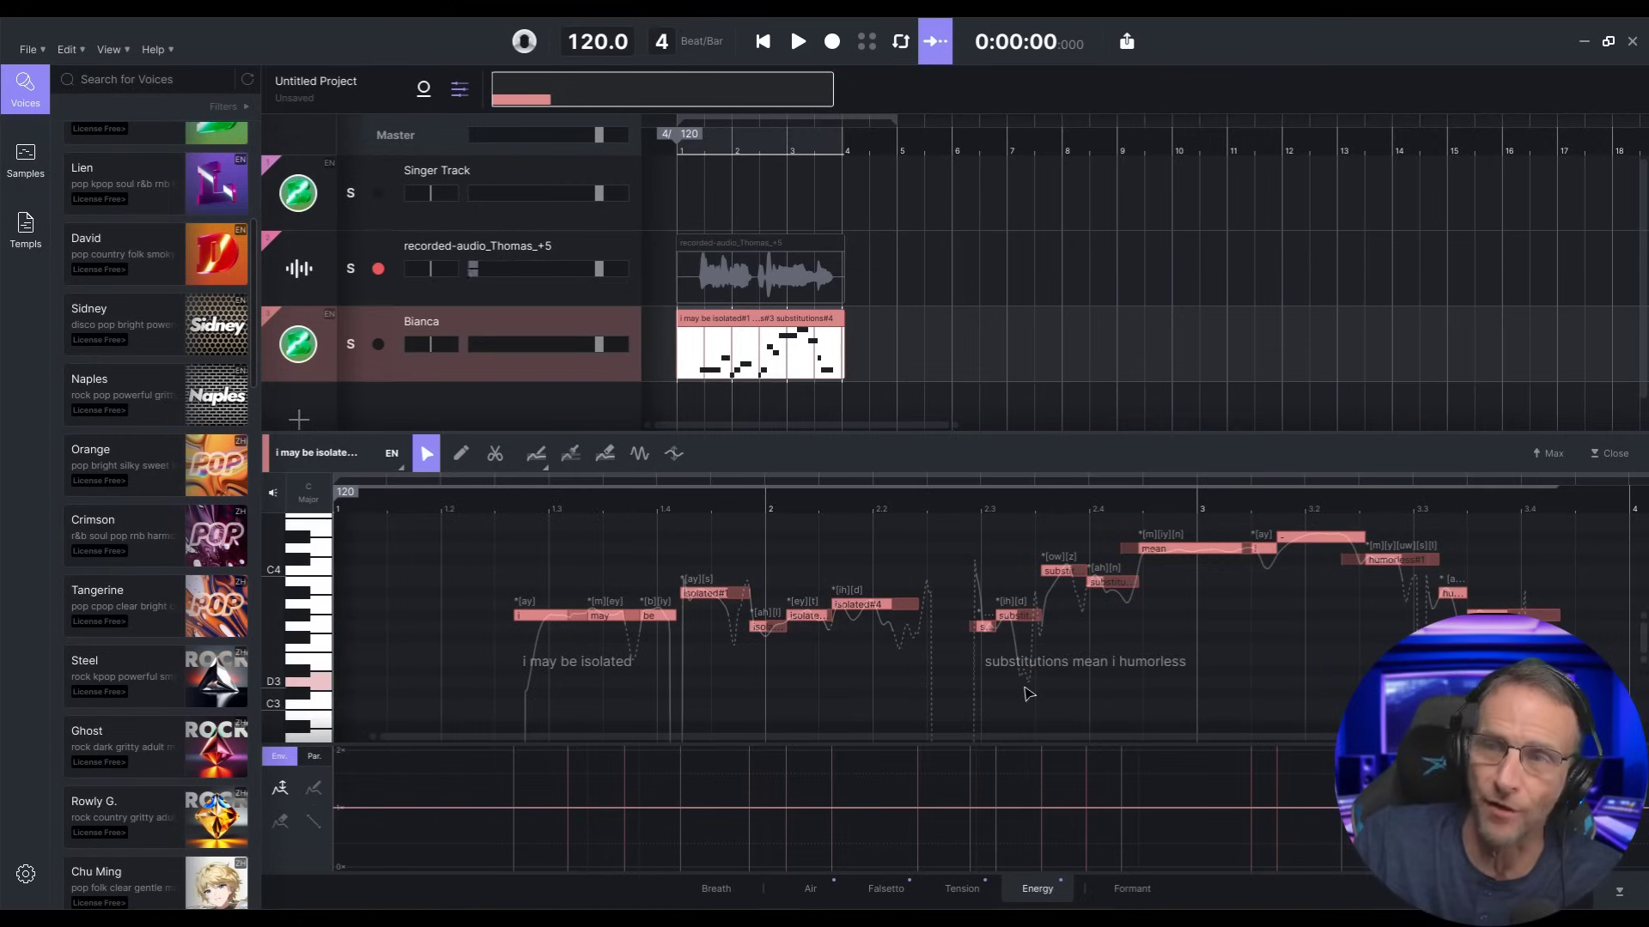
scroll(1027, 687, left, 2)
mouse_move(223, 490)
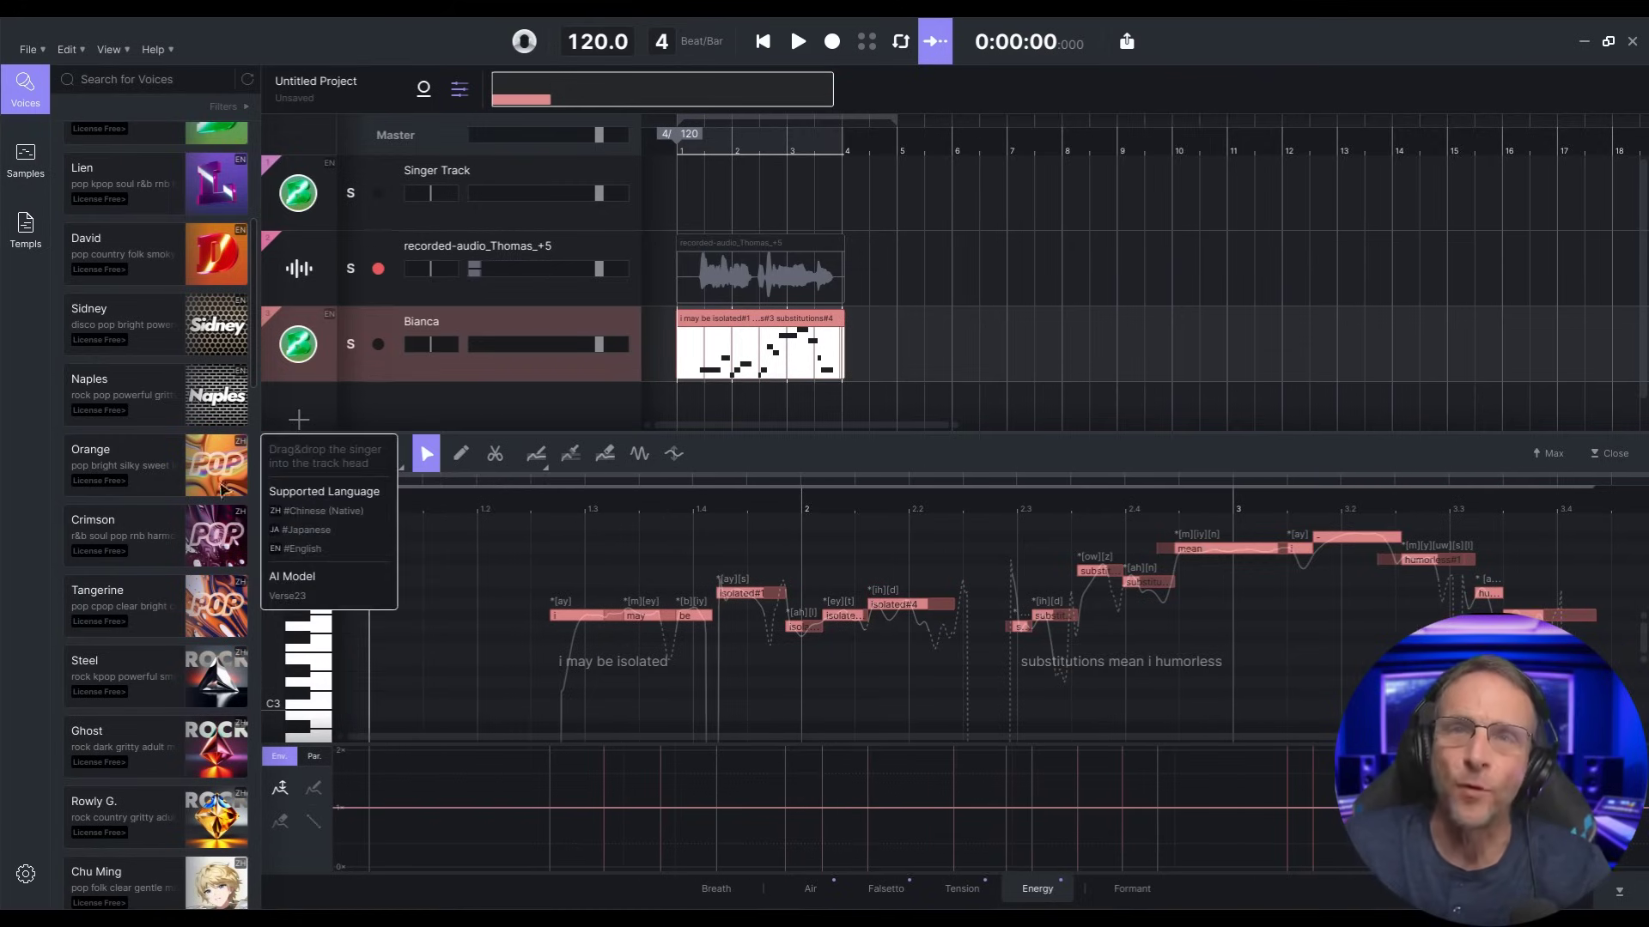
scroll(199, 459, up, 1)
drag(214, 354, 307, 354)
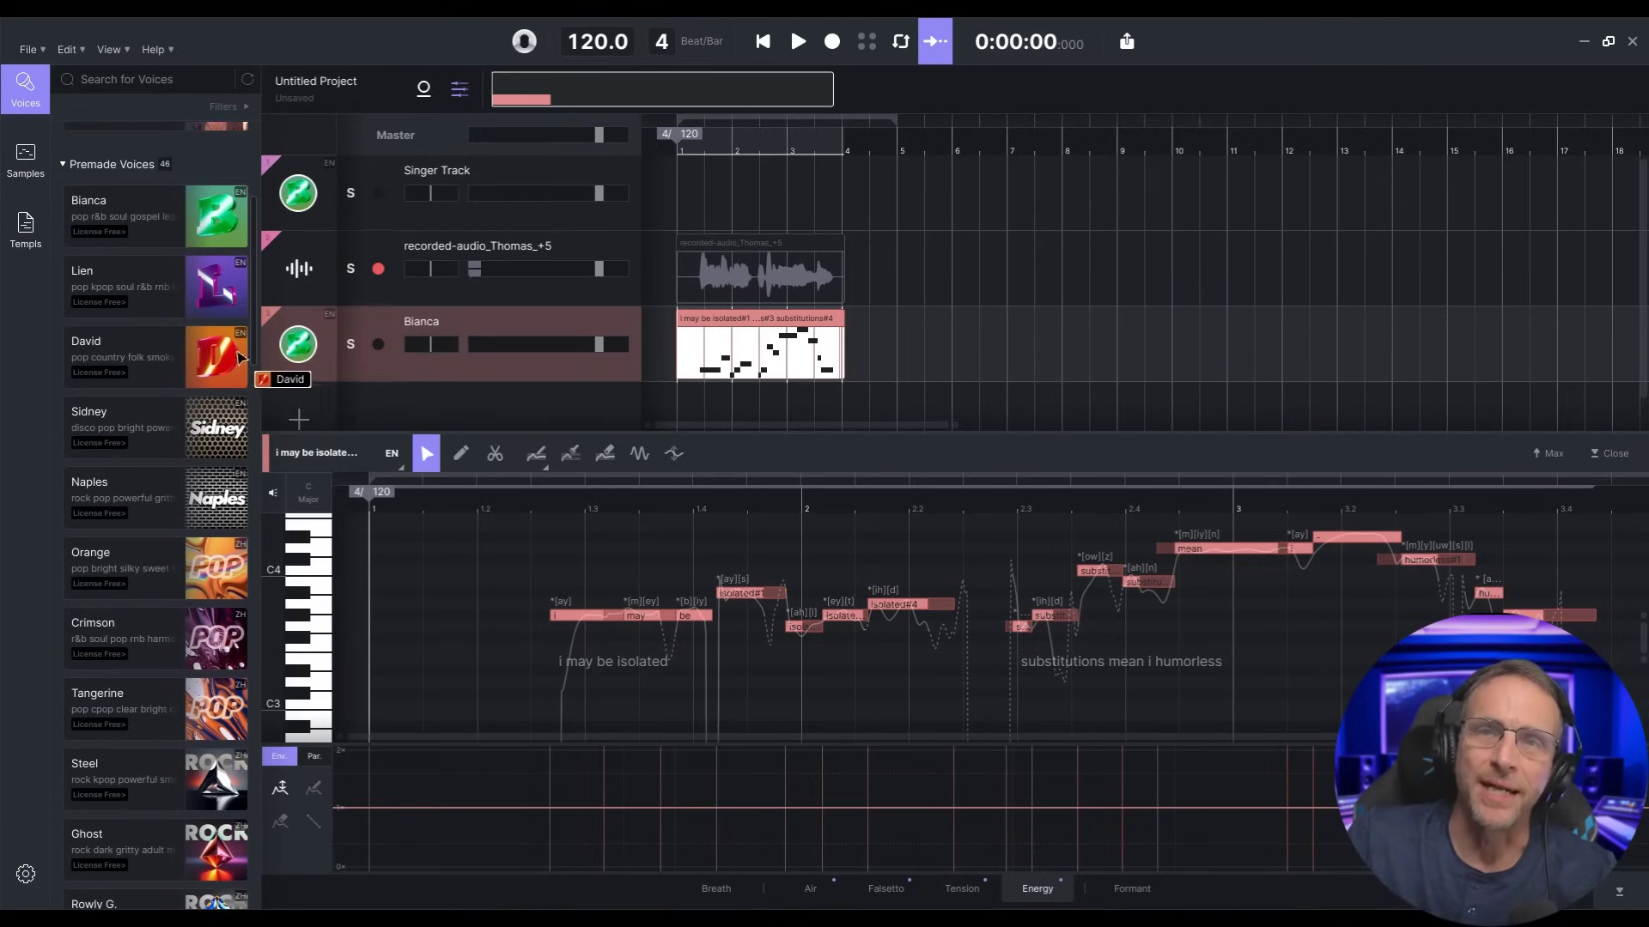
drag(203, 359, 328, 354)
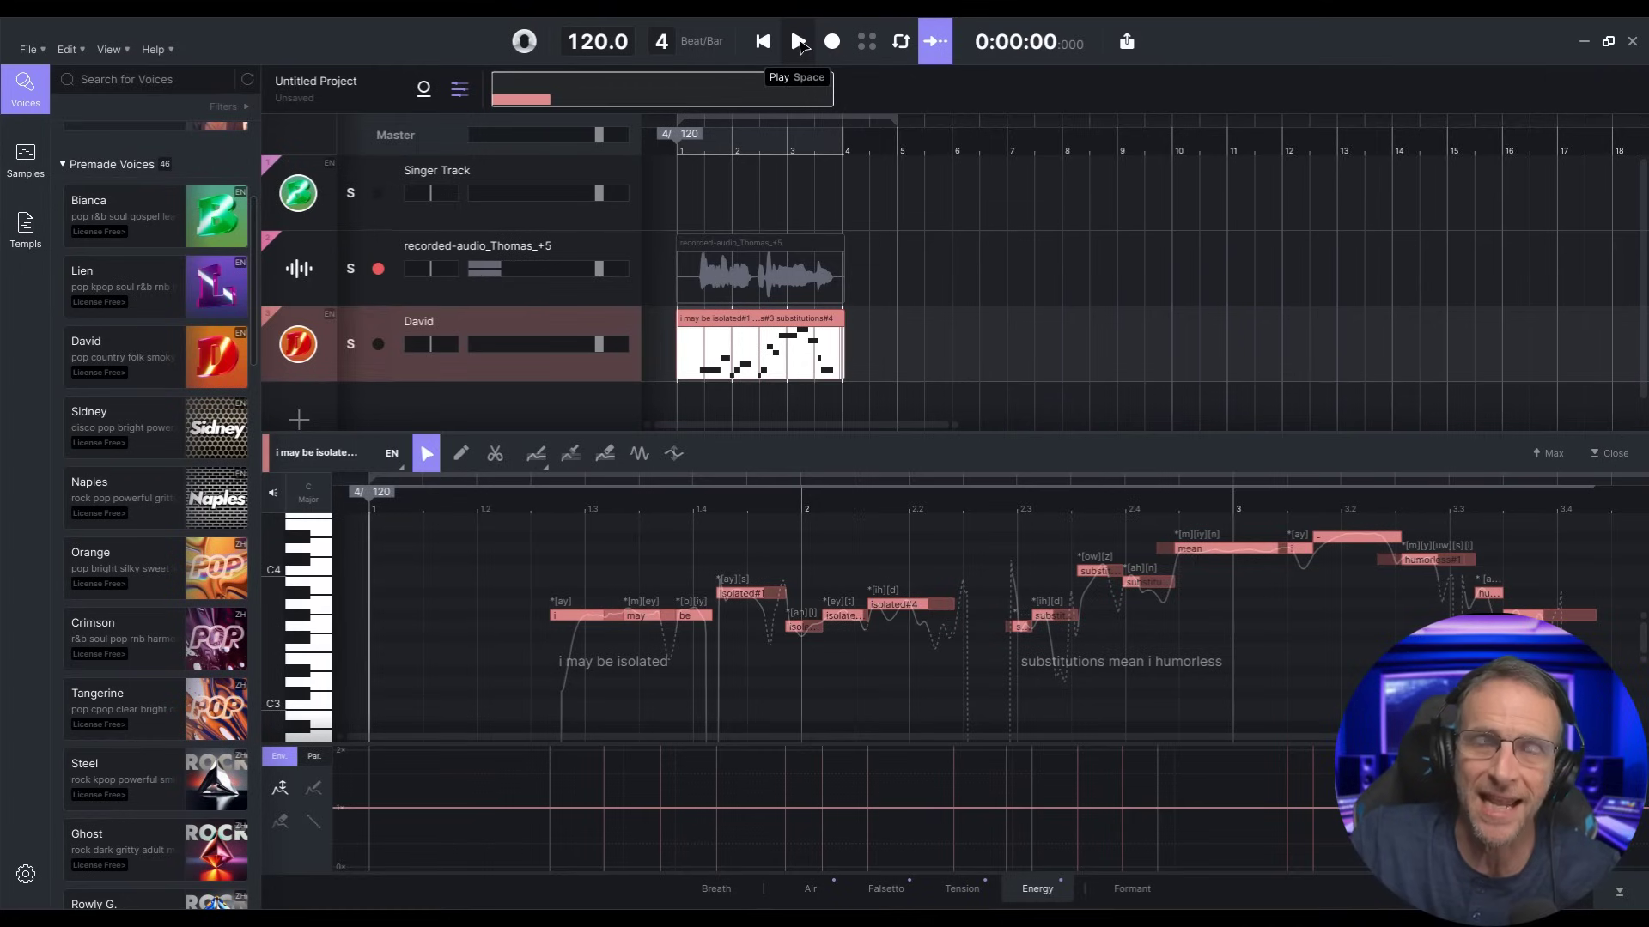
Step: Play back the David vocal and inspect the individual syllable notes of the second lyric phrase
click(798, 43)
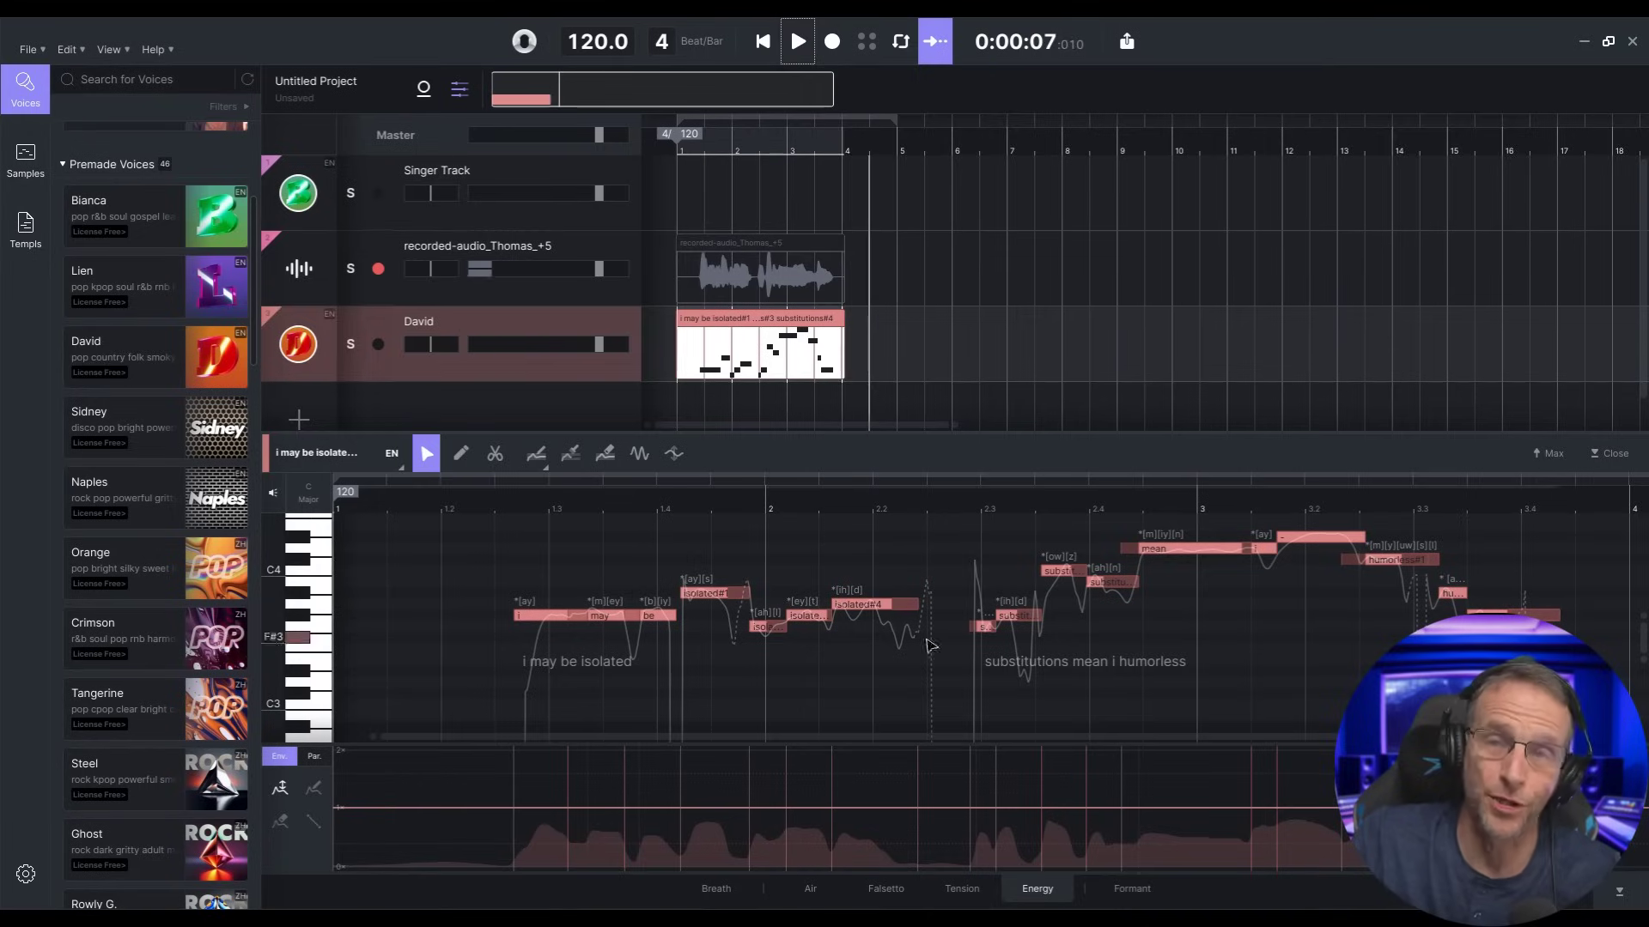
double_click(1031, 662)
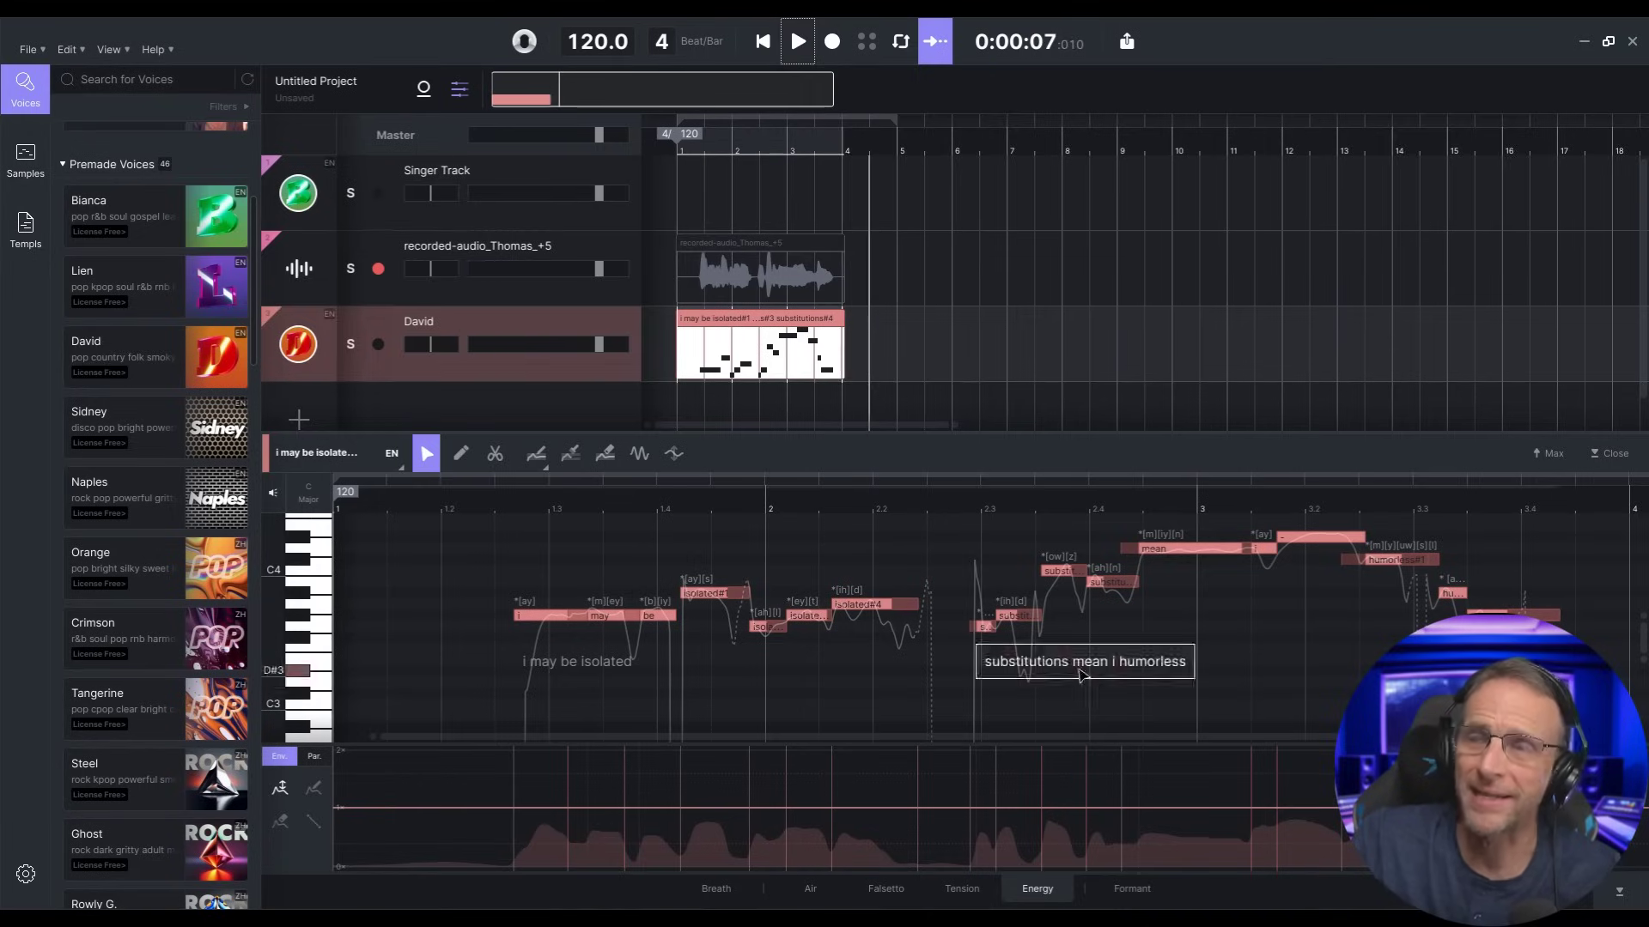
scroll(1116, 678, up, 3)
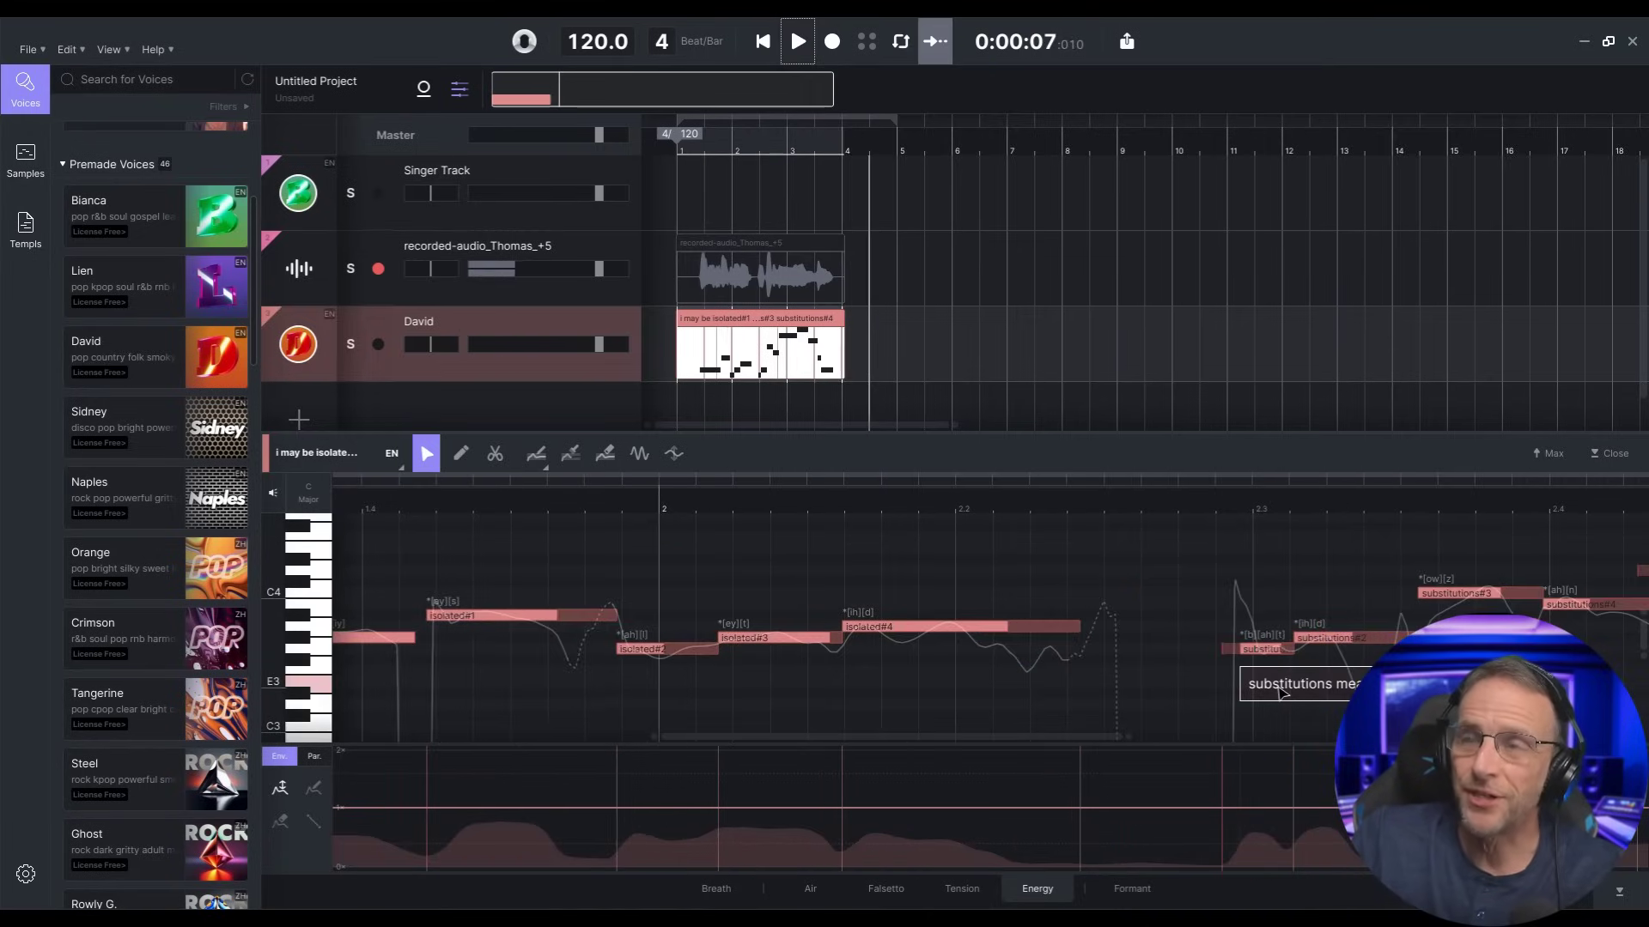
click(1282, 556)
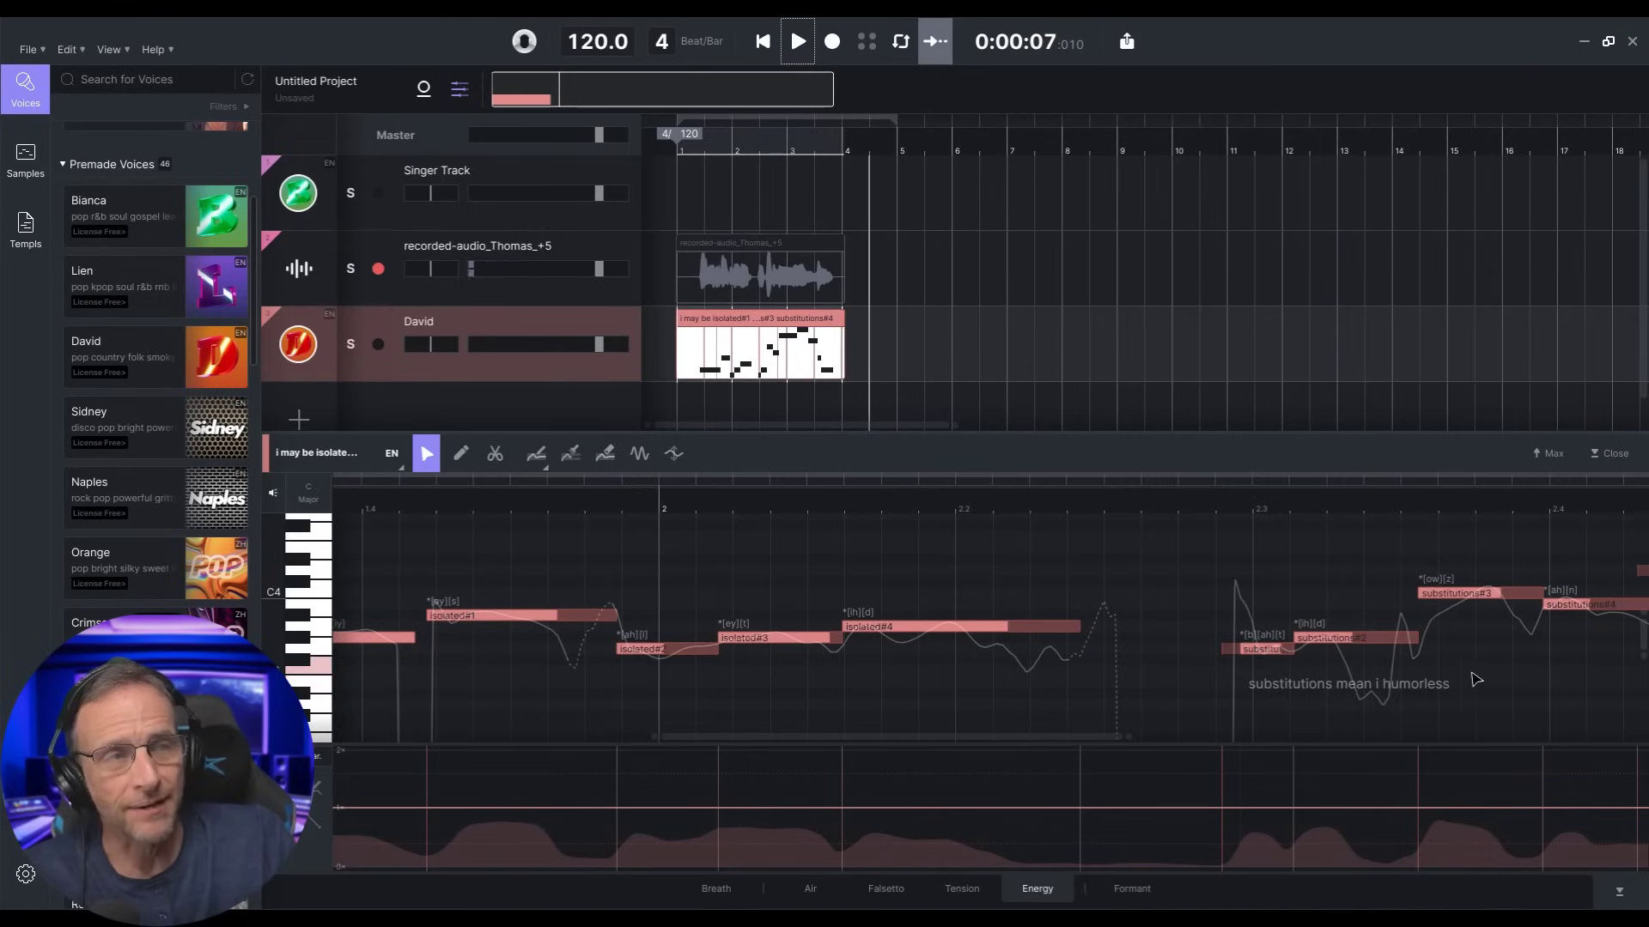
key(space)
click(1263, 651)
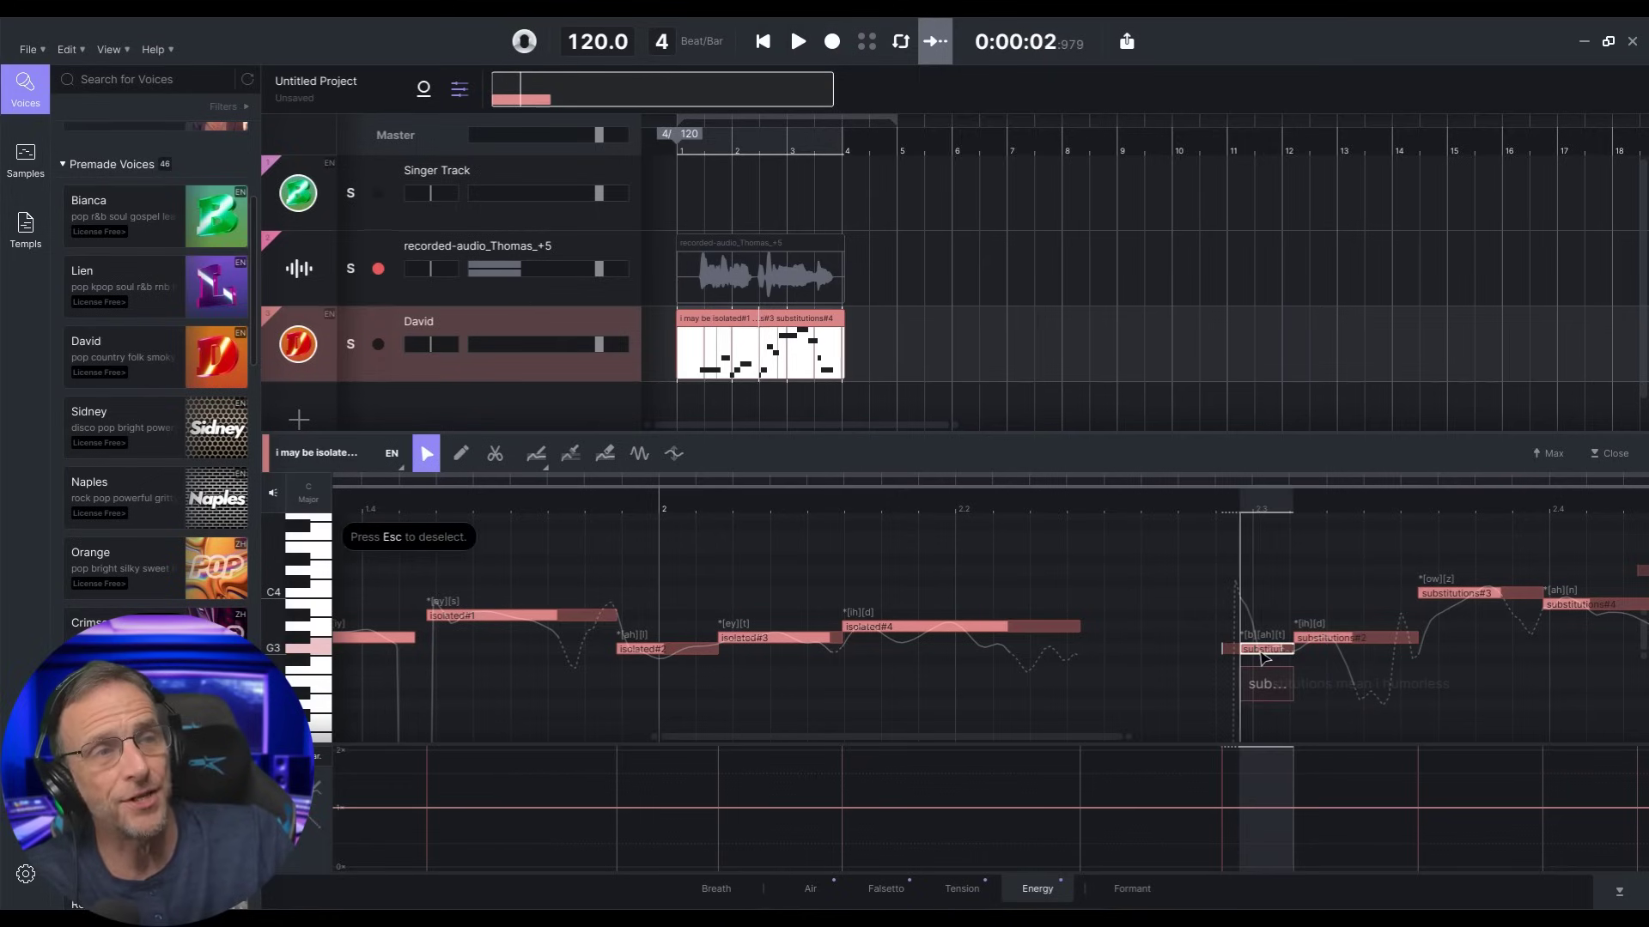
click(1442, 594)
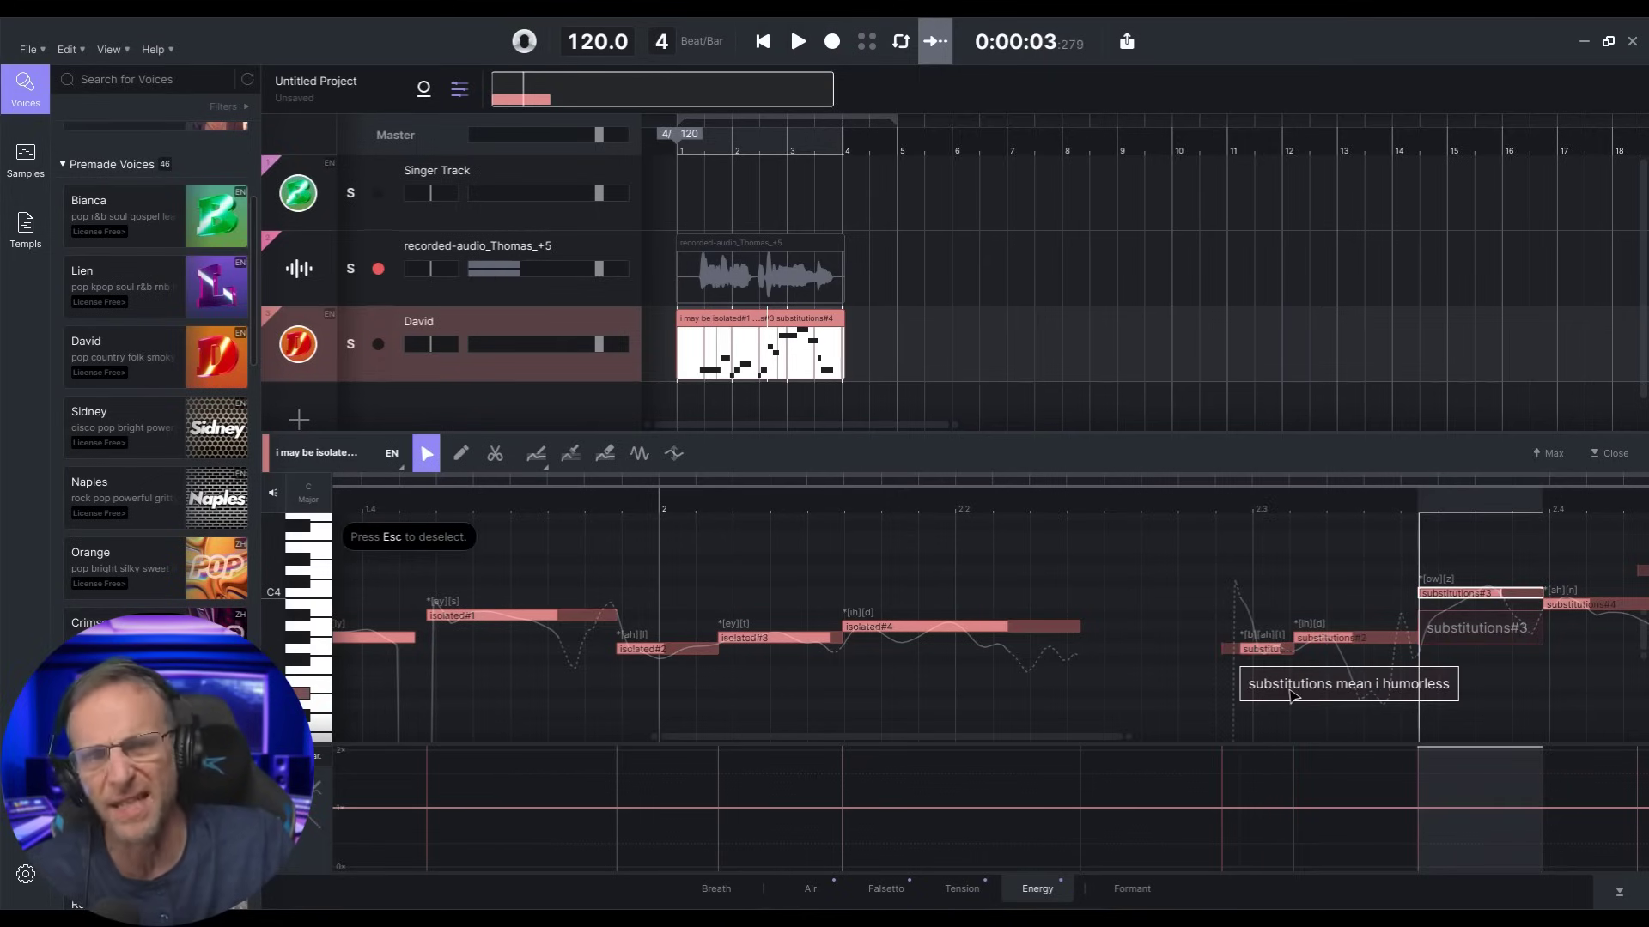
Step: Rewrite the second phrase's lyrics as "but it doesn't mean I'm useless"
click(1292, 684)
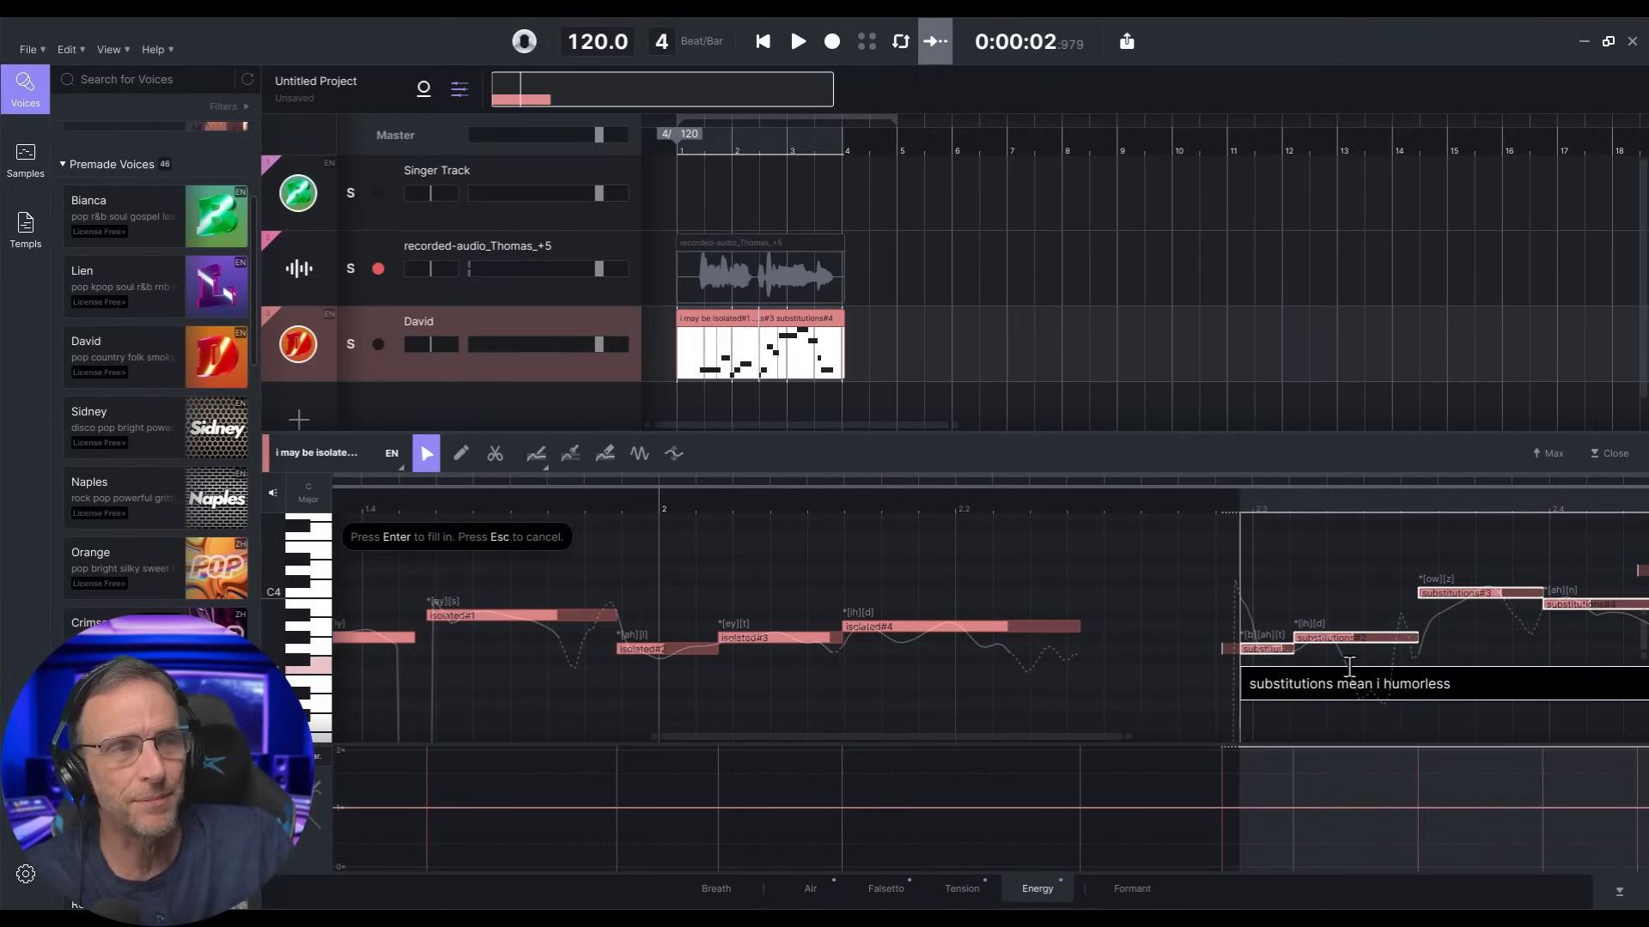
drag(1457, 684, 1240, 685)
text(but it doesn')
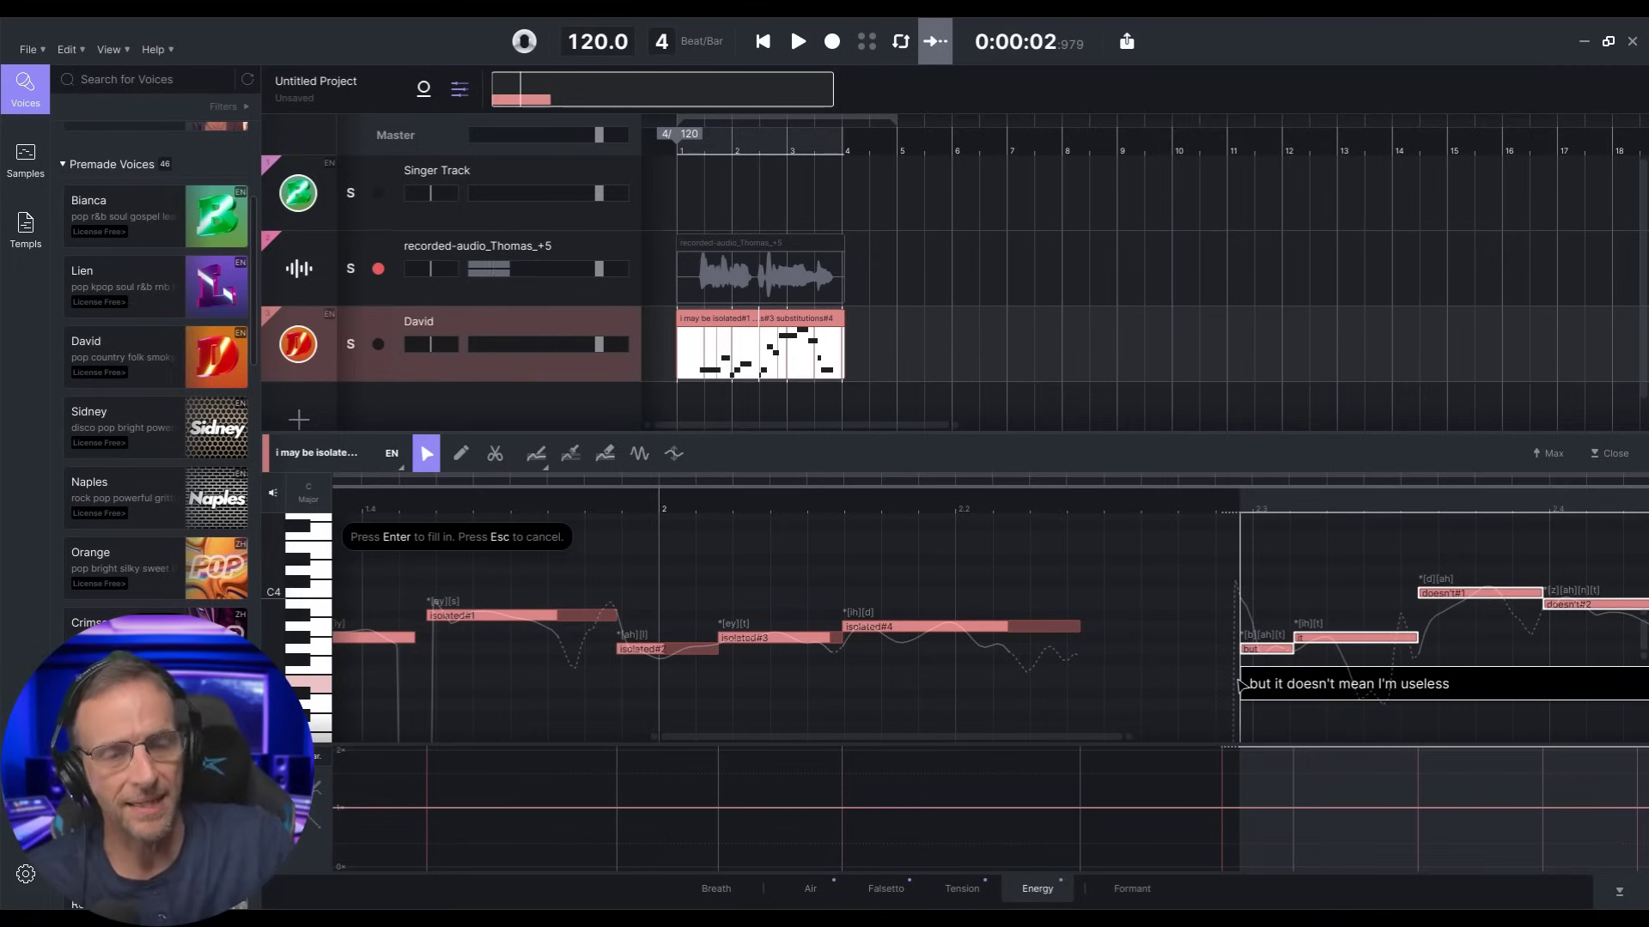
key(Return)
Step: Play back the vocal with the corrected lyrics and raise the David track's volume slightly
click(797, 41)
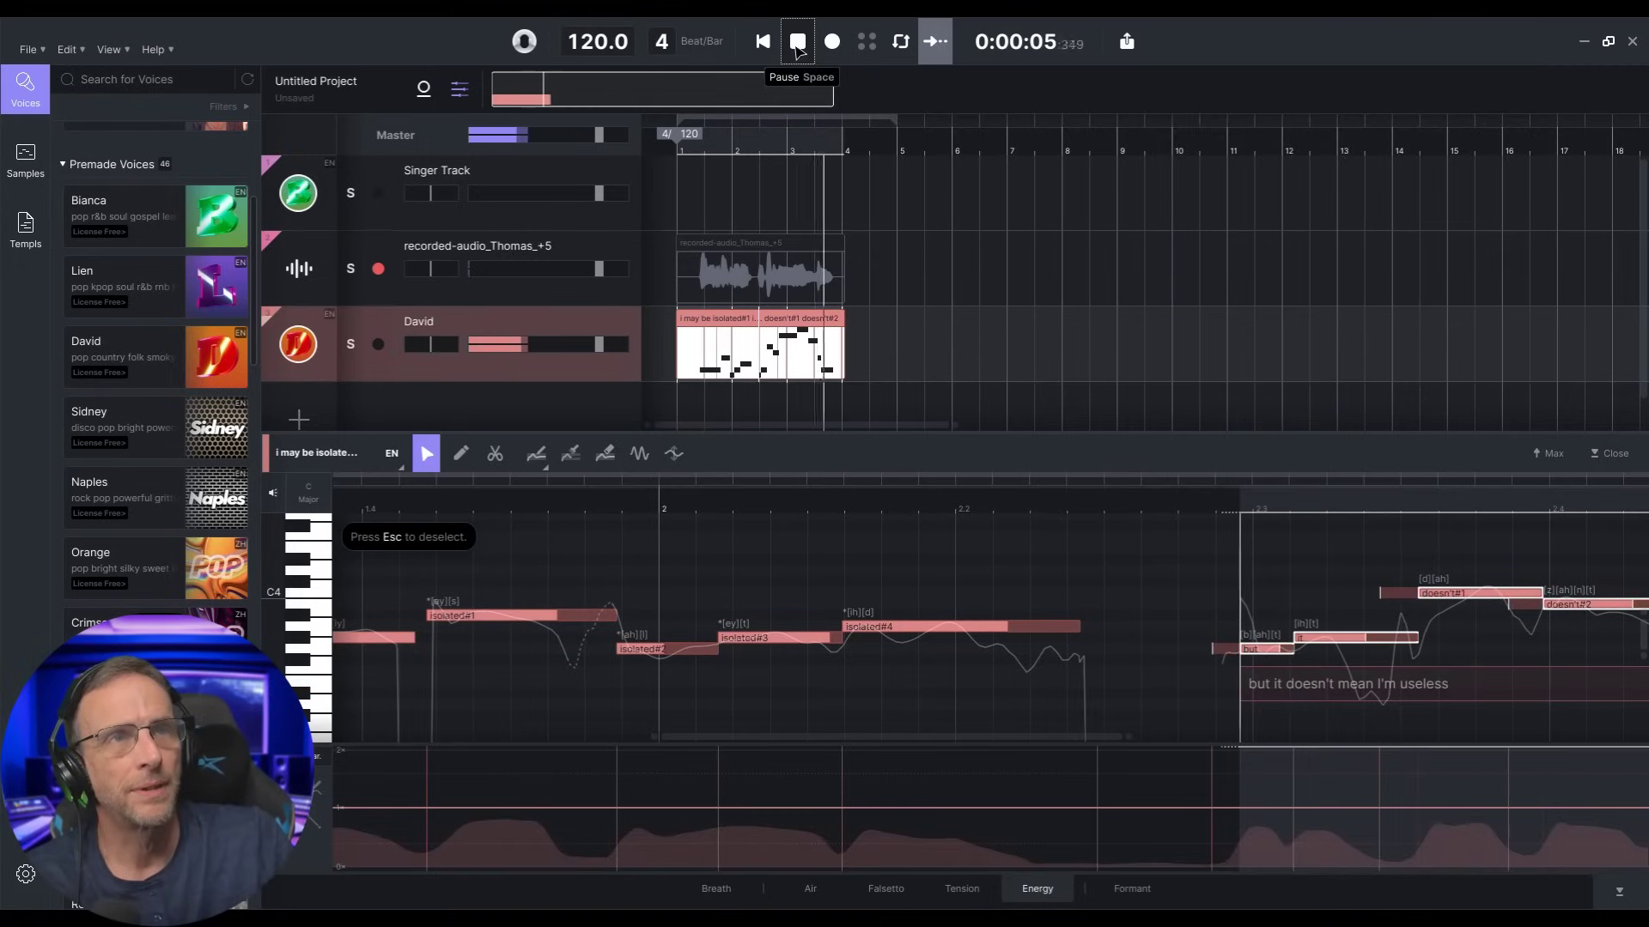
click(798, 42)
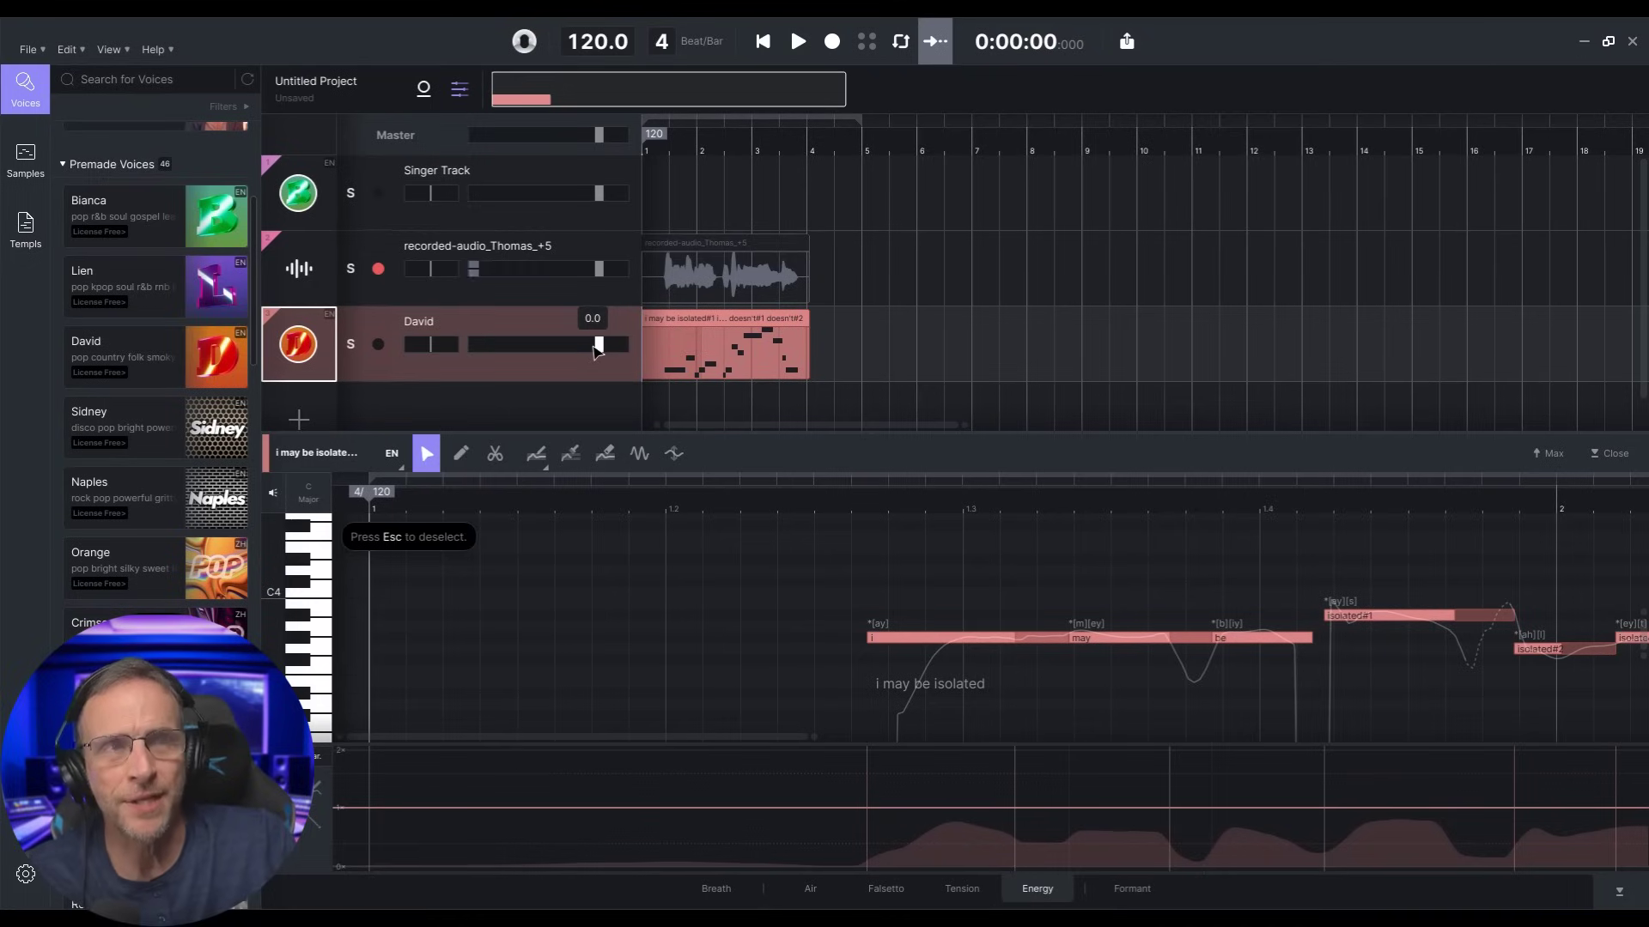
scroll(601, 370, down, 1)
click(543, 369)
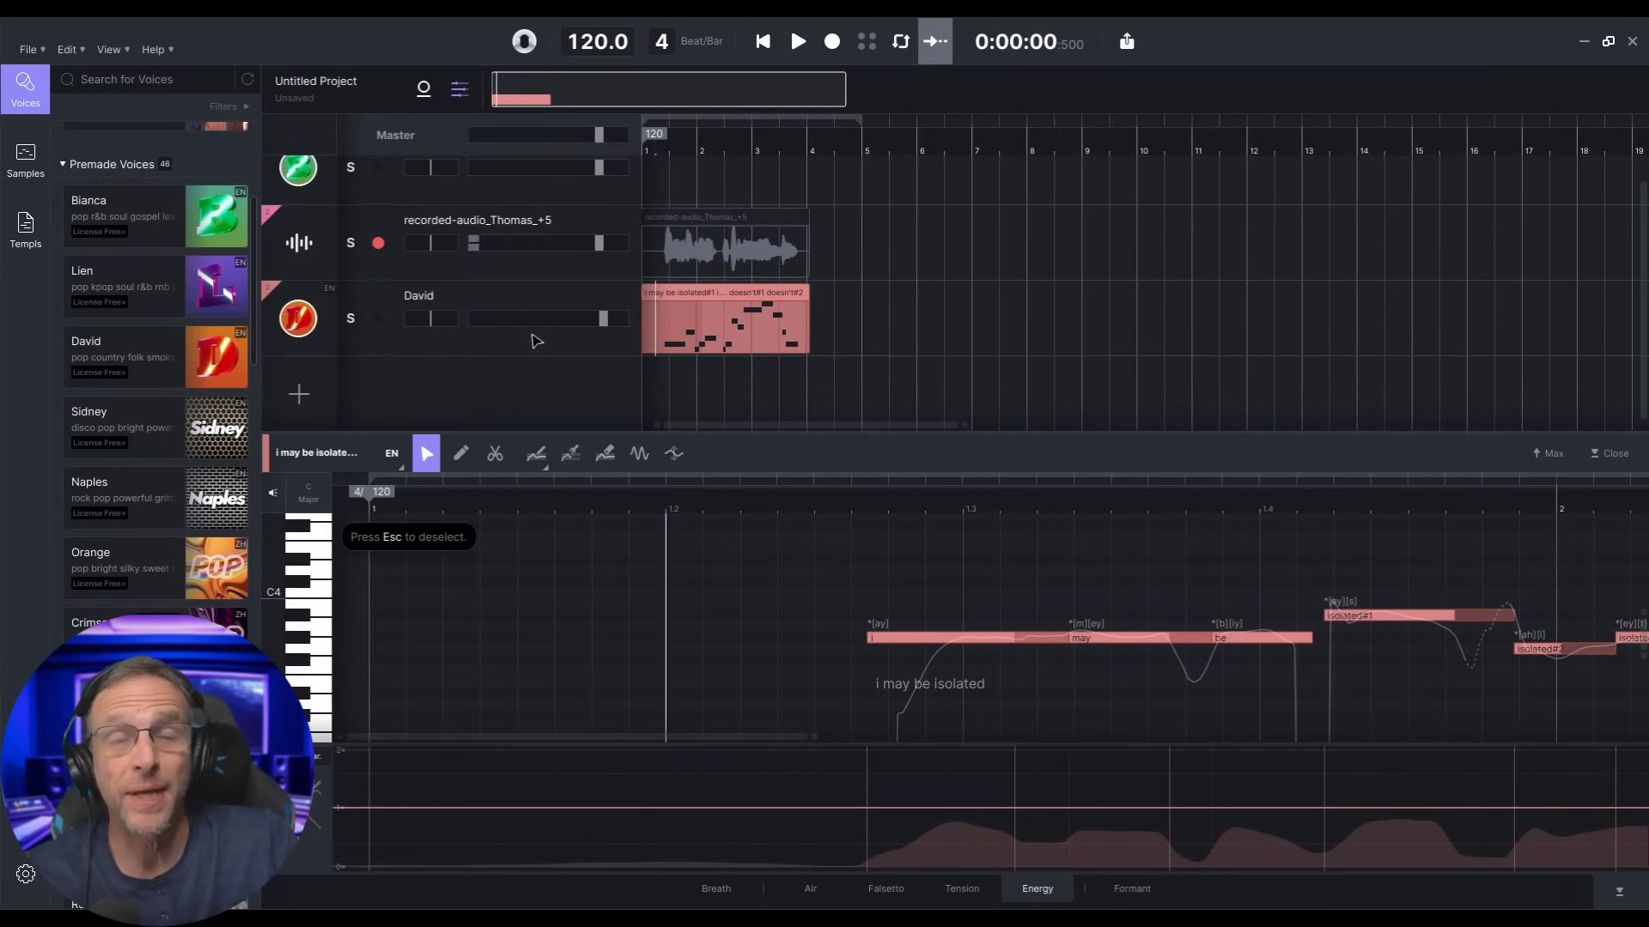
click(535, 341)
Step: Create left and right vocal doubles of the David track with 90% similarity, including UserPitch and VoiceMix
click(711, 335)
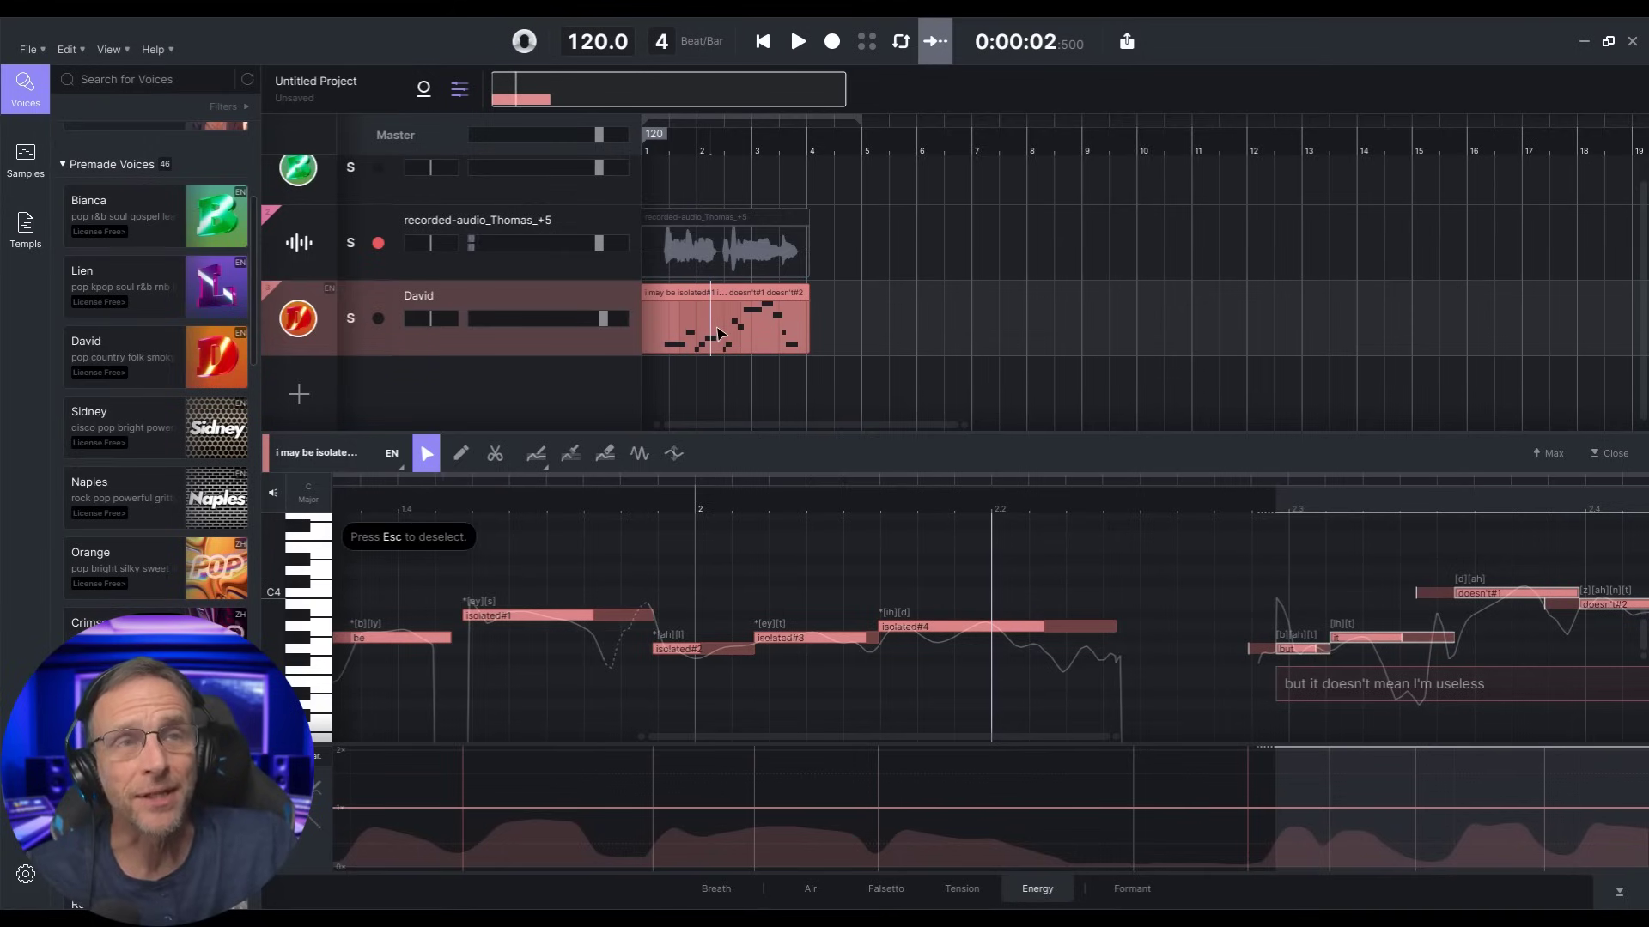
click(719, 335)
right_click(720, 335)
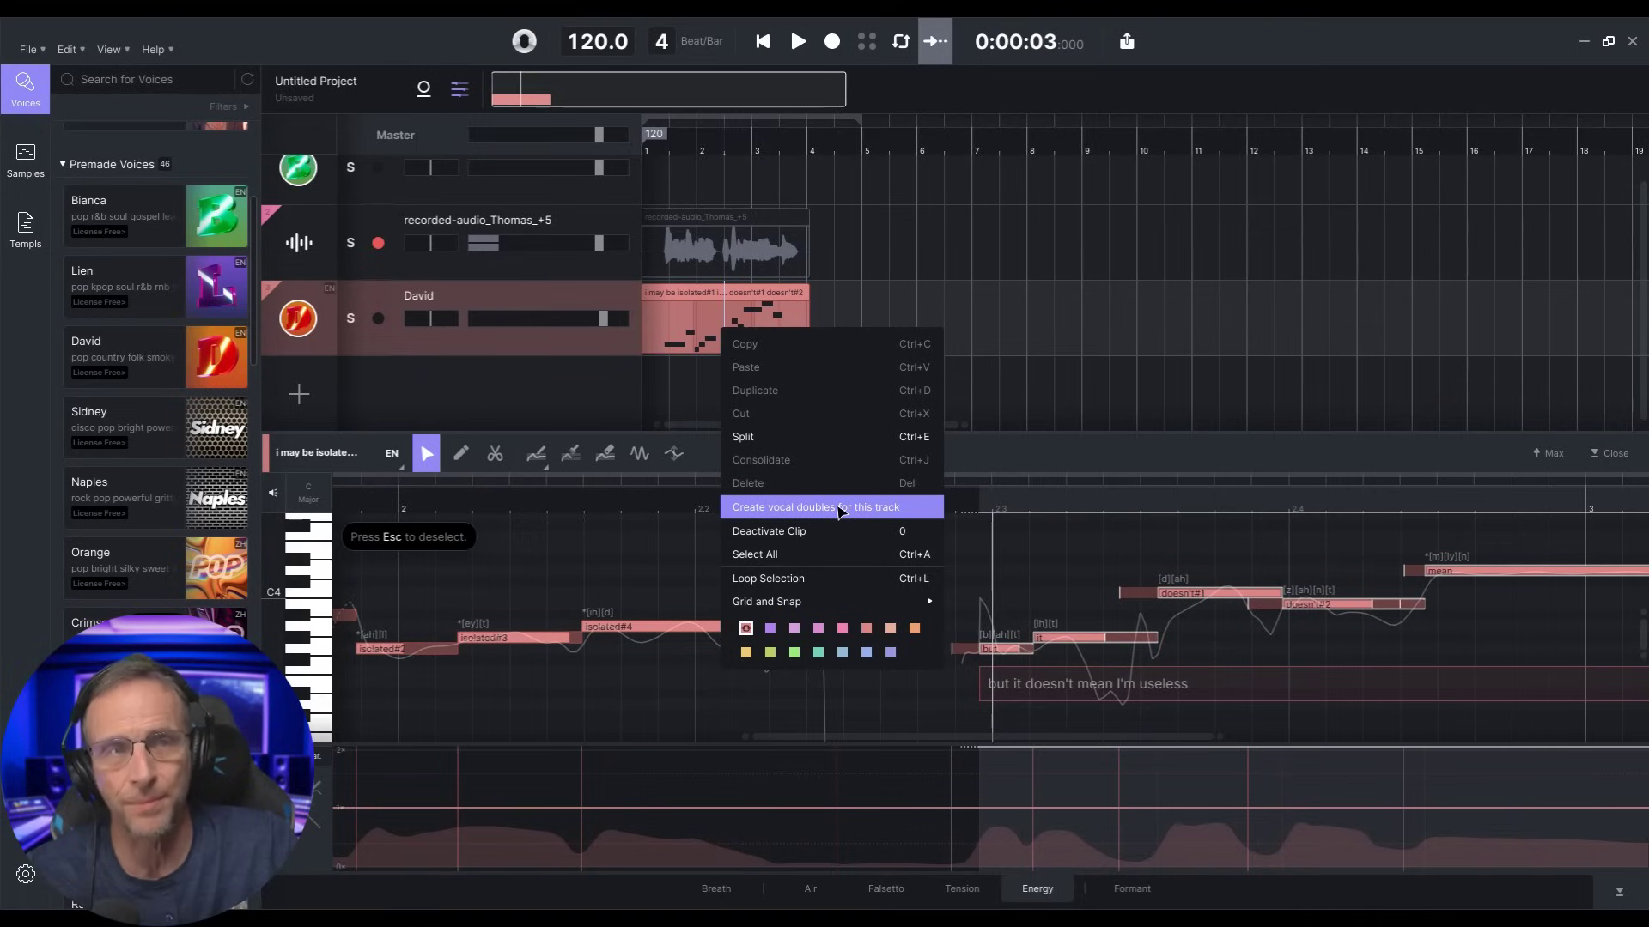
click(782, 509)
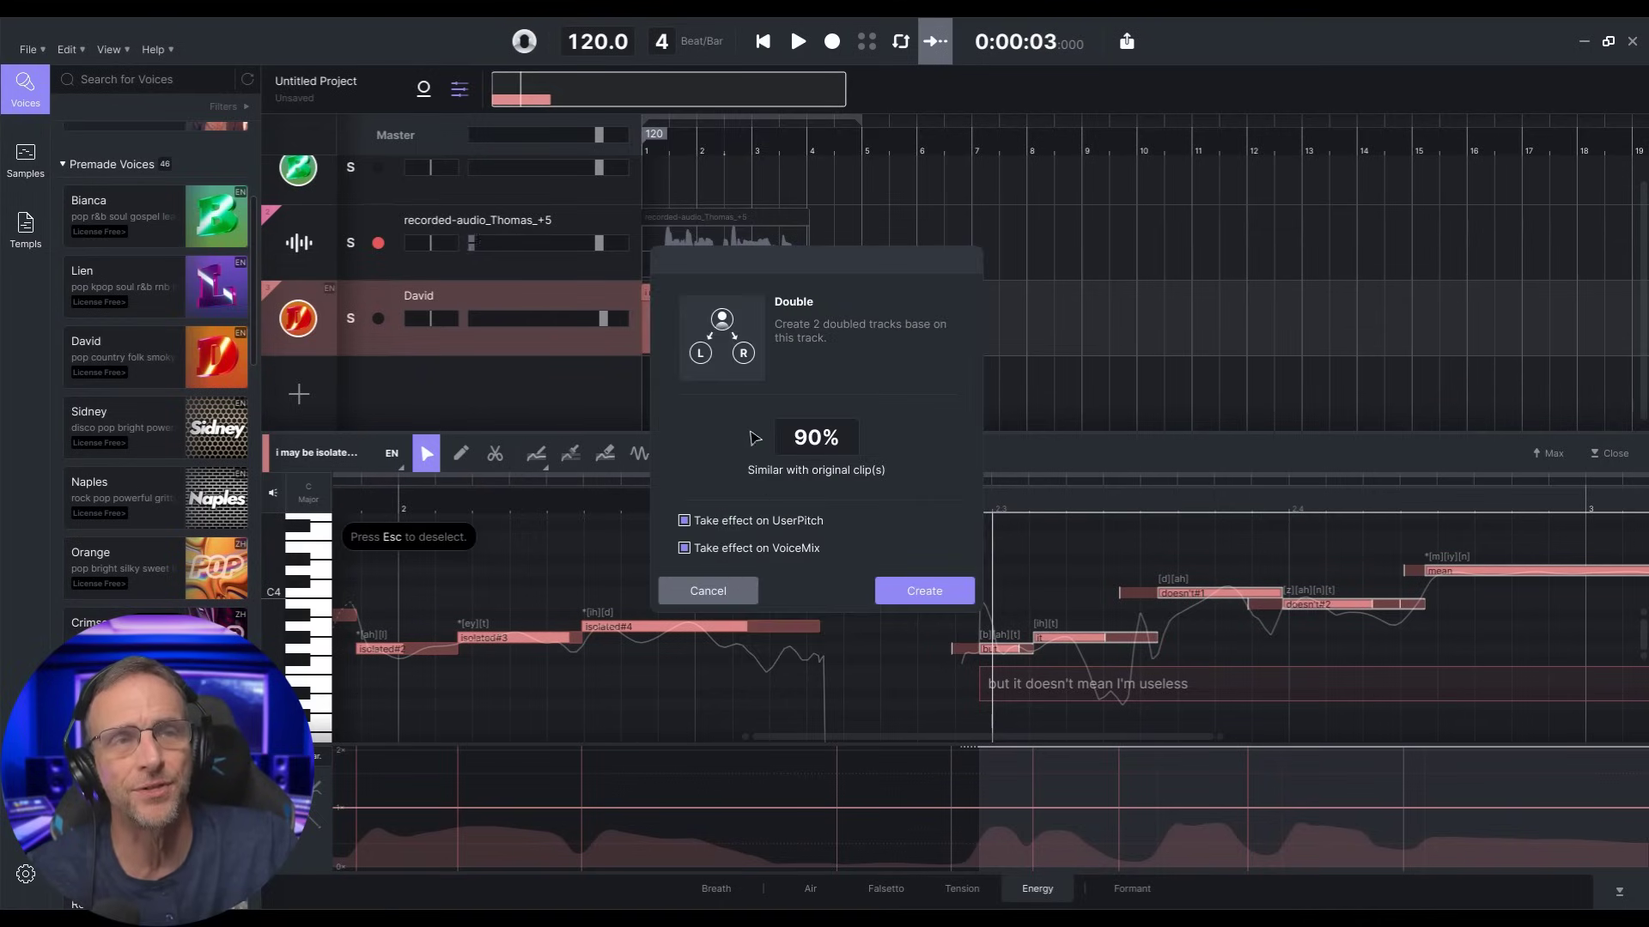
click(905, 601)
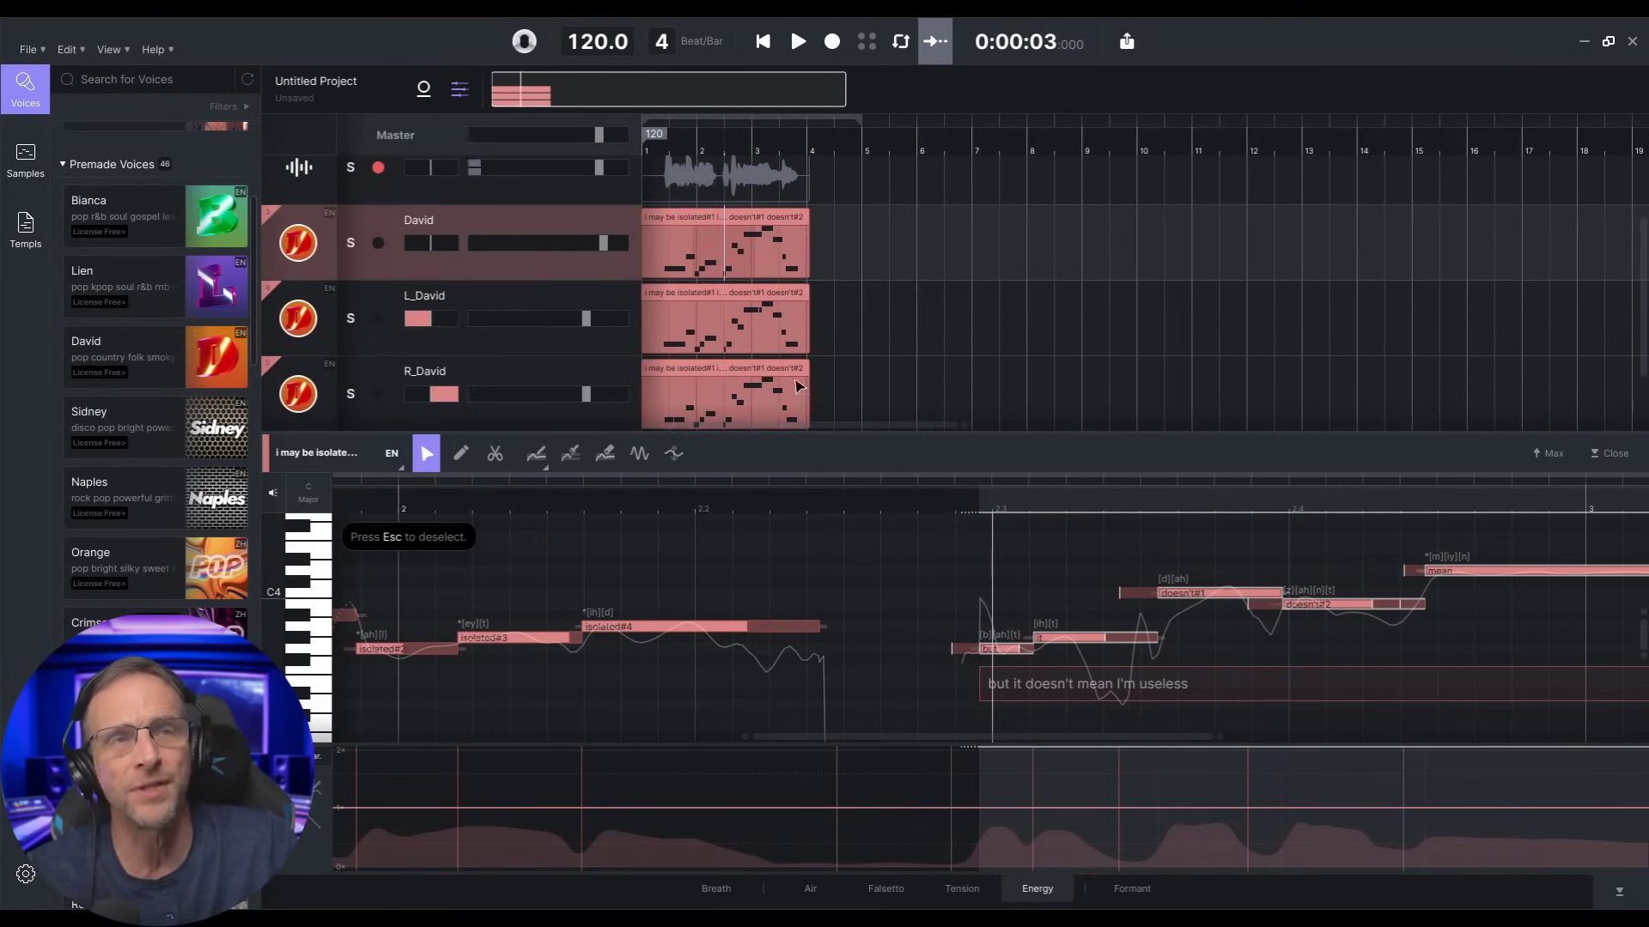
Step: Play back the David vocal together with its left and right doubles
scroll(682, 279, down, 1)
click(798, 47)
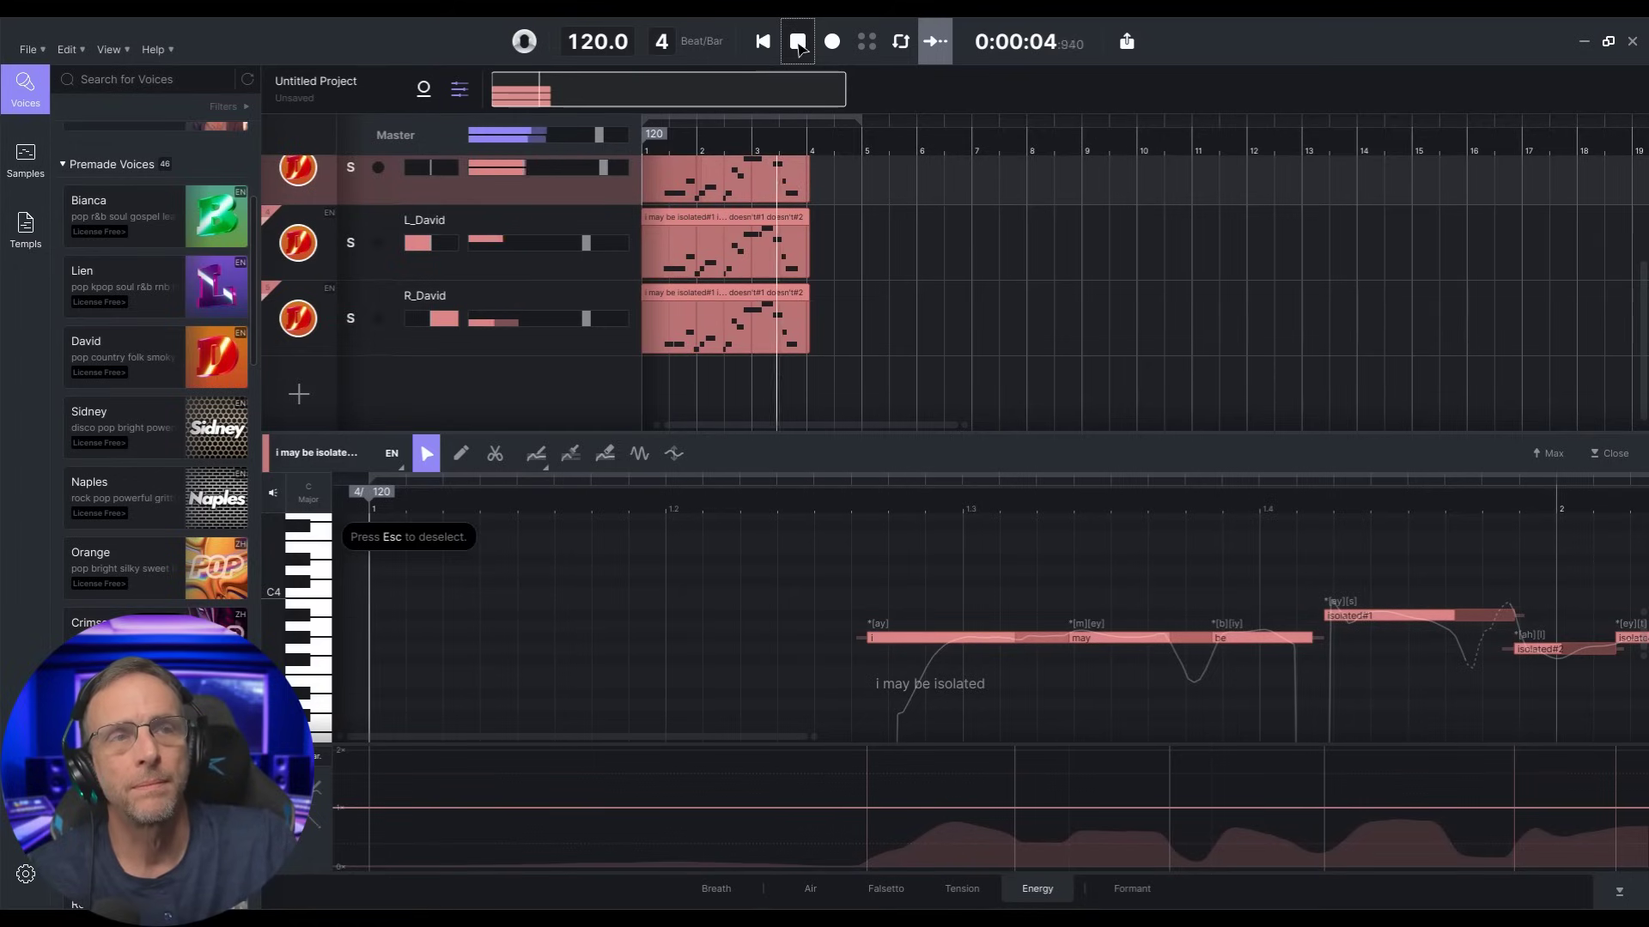
click(798, 47)
Step: Look over the David clip's notes and lyric phrases across the whole pitch range
scroll(1315, 660, down, 5)
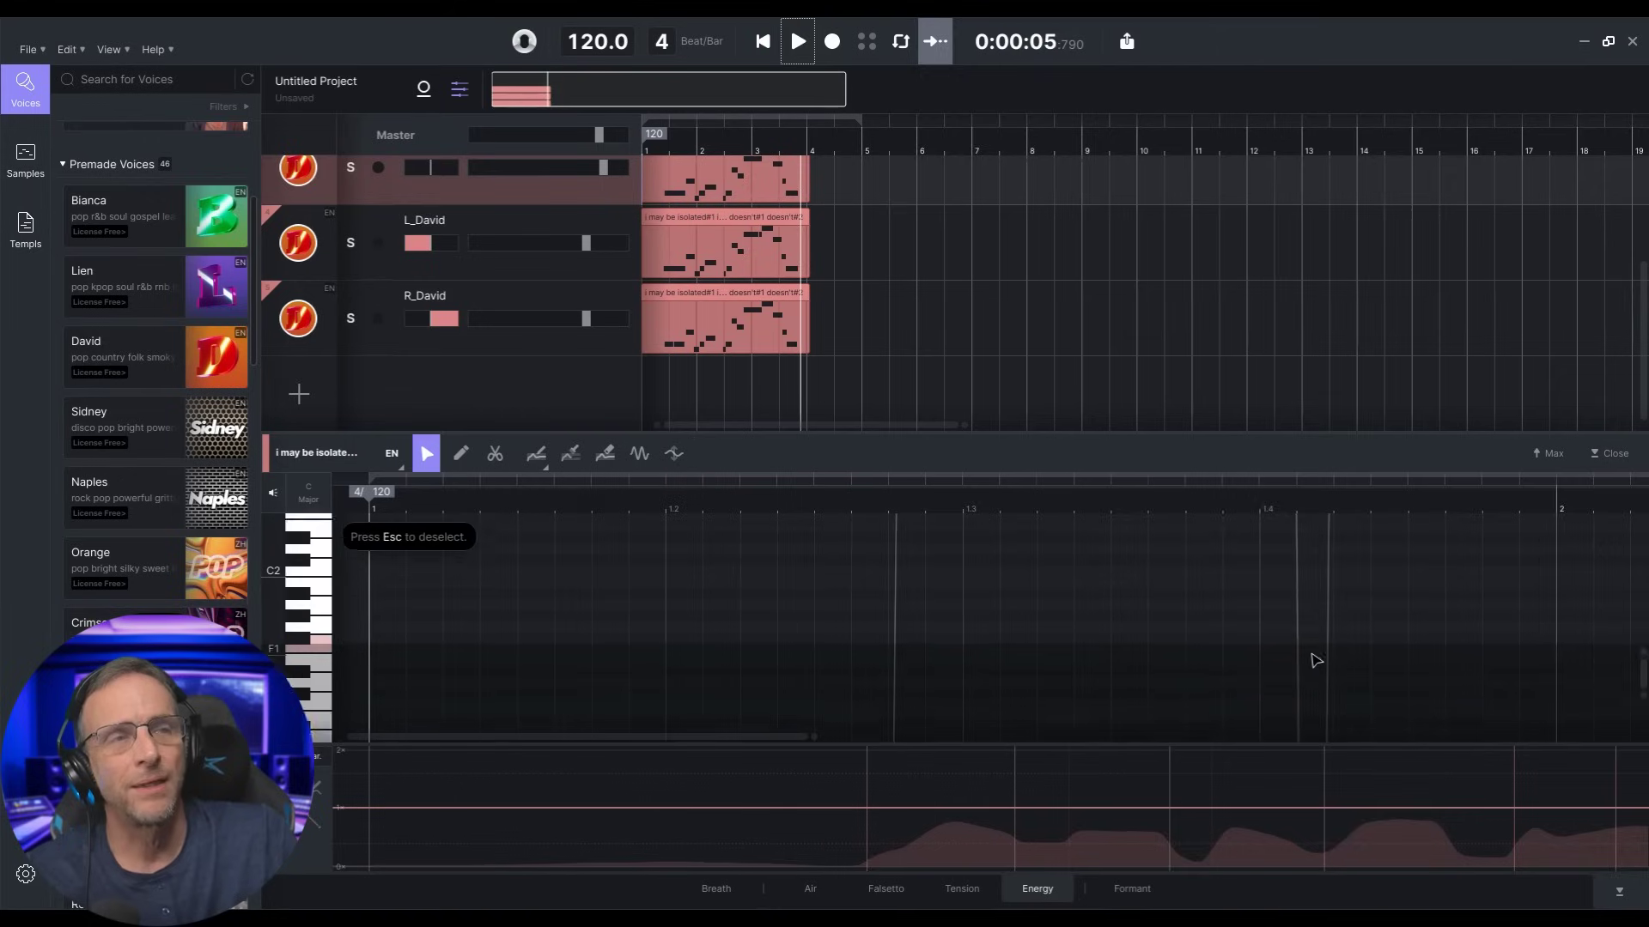
scroll(1316, 658, down, 3)
scroll(1314, 658, down, 2)
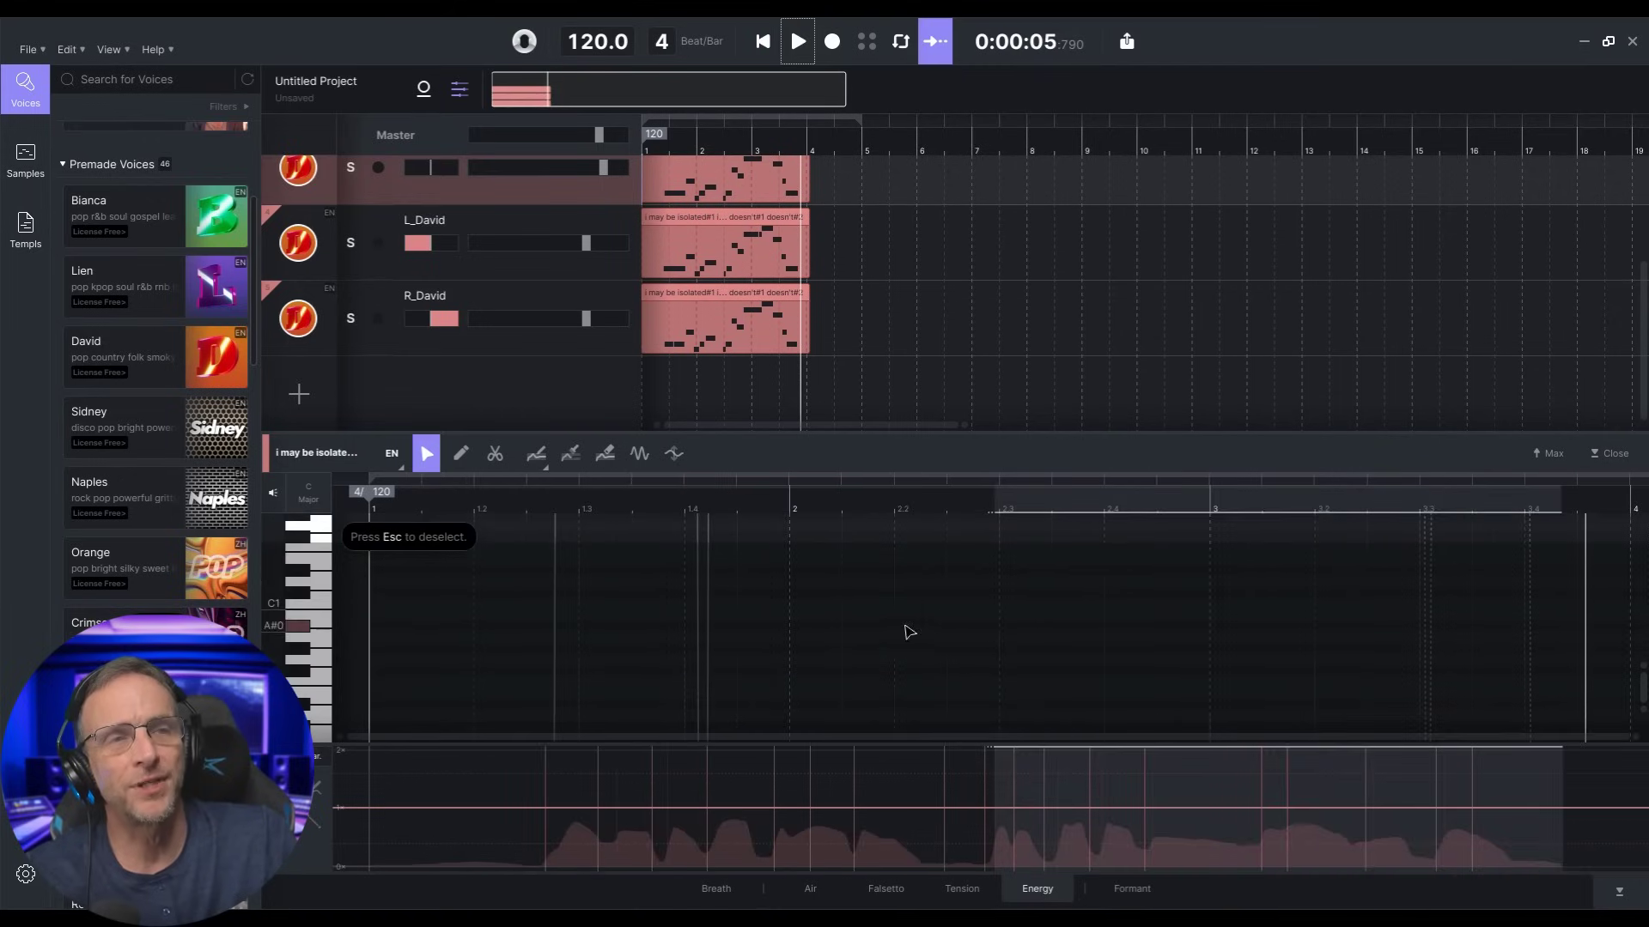
scroll(765, 614, up, 4)
scroll(773, 577, up, 3)
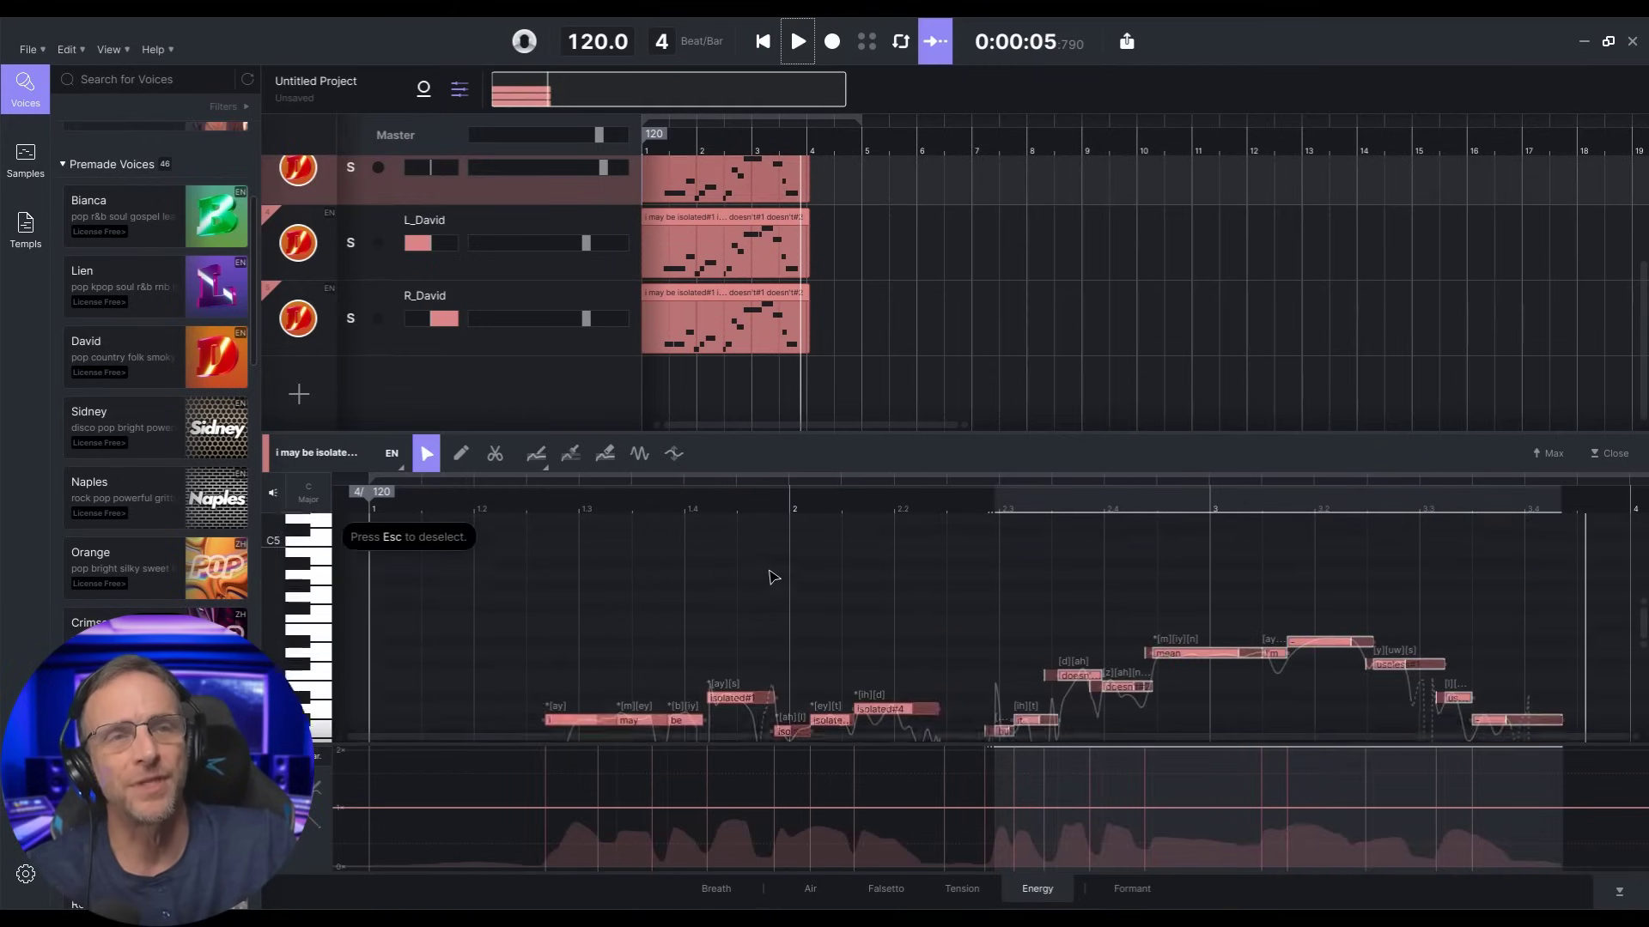
scroll(756, 601, down, 3)
scroll(700, 635, down, 5)
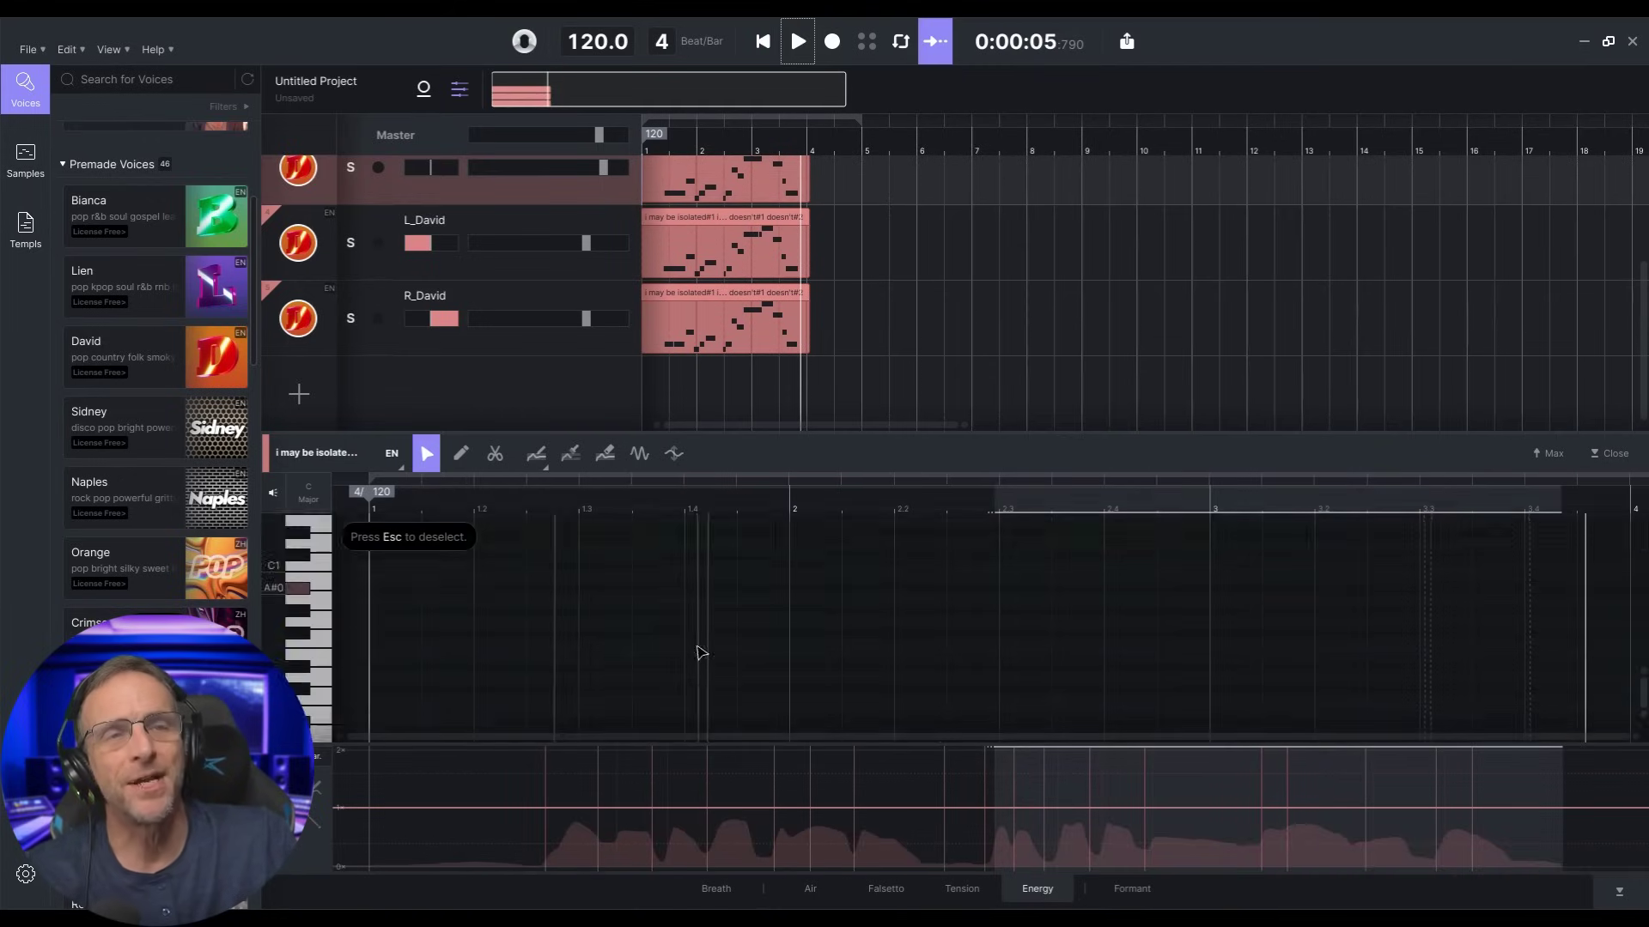
scroll(706, 726, up, 5)
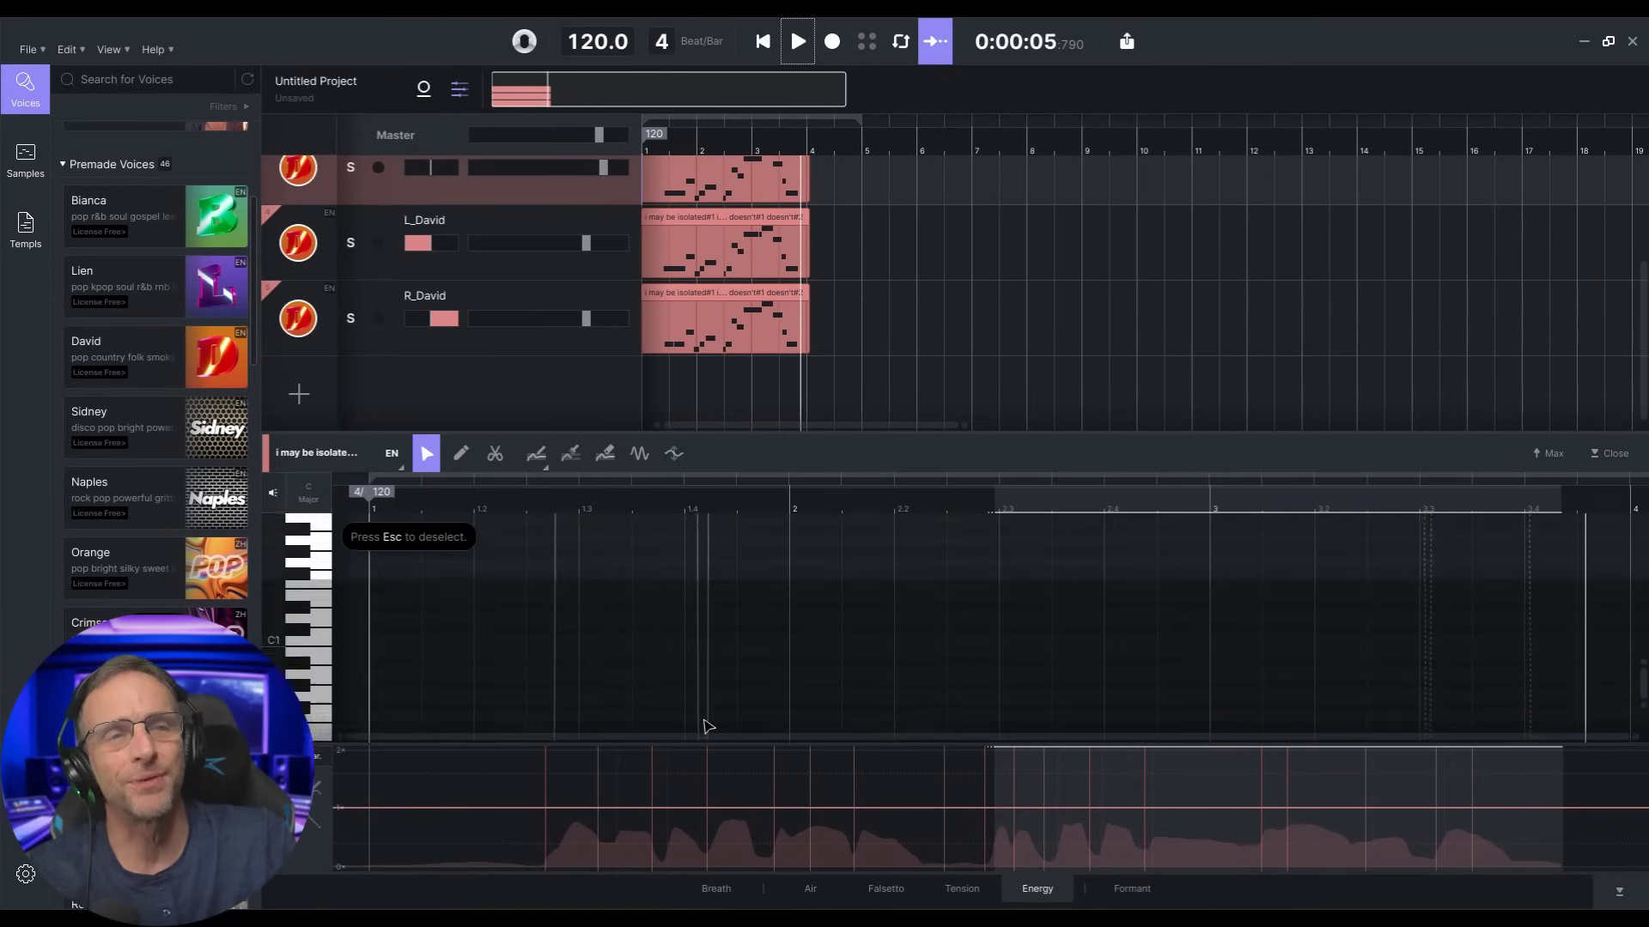
scroll(700, 691, down, 1)
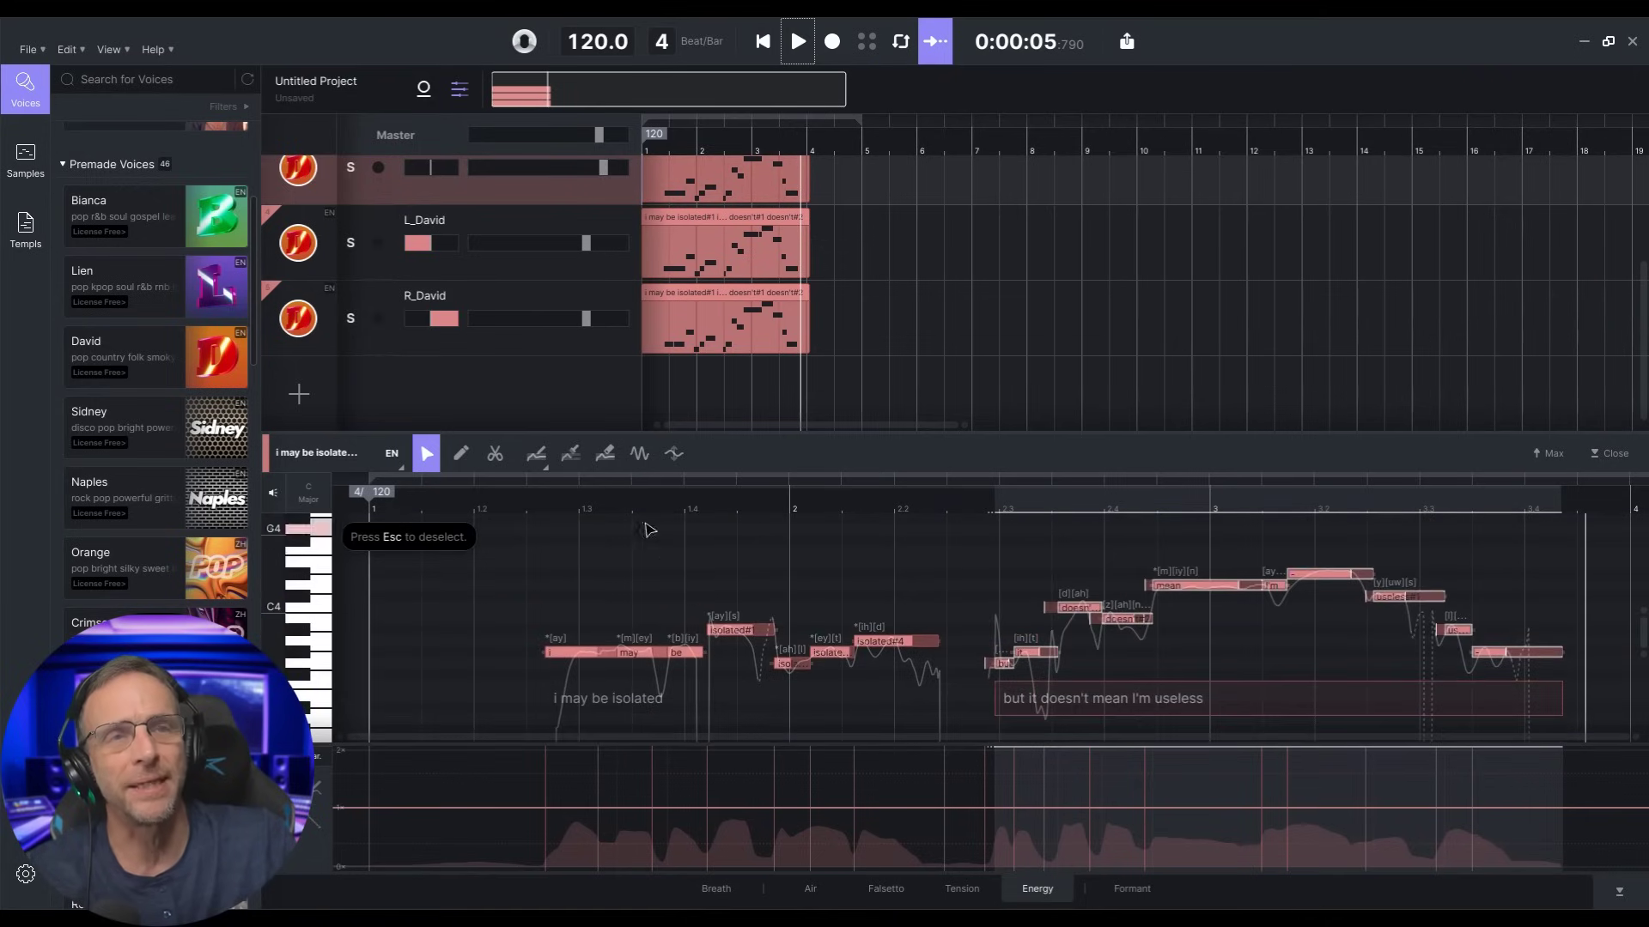
Step: Switch the note editor to drawing the pitch curve and play back the David clip
click(458, 452)
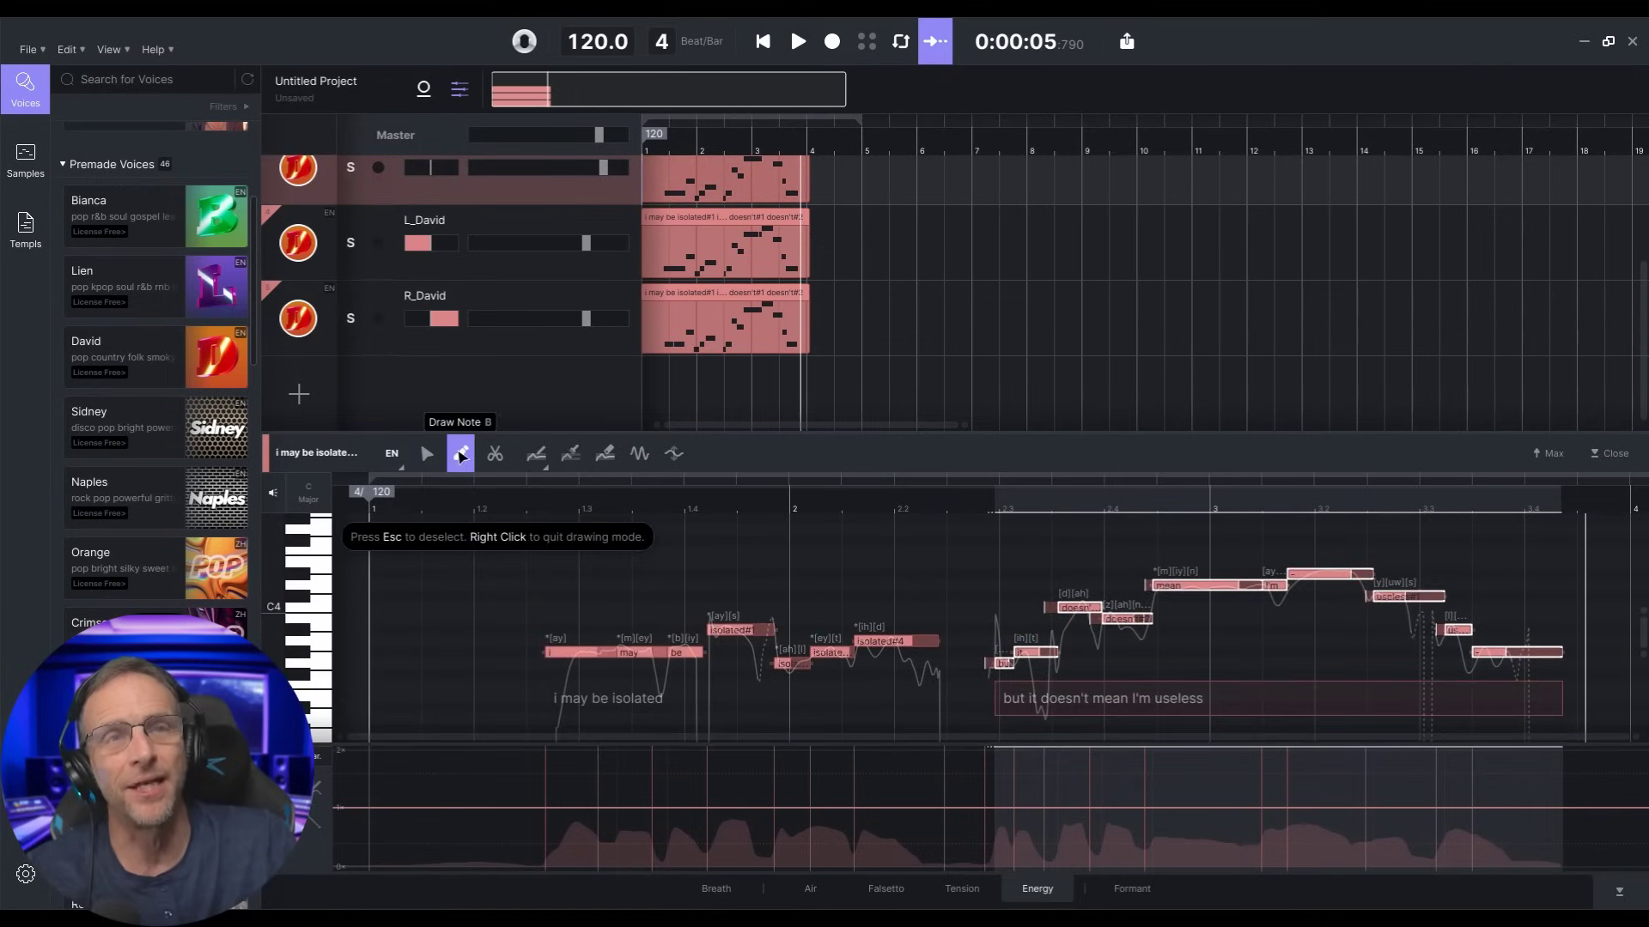
click(536, 453)
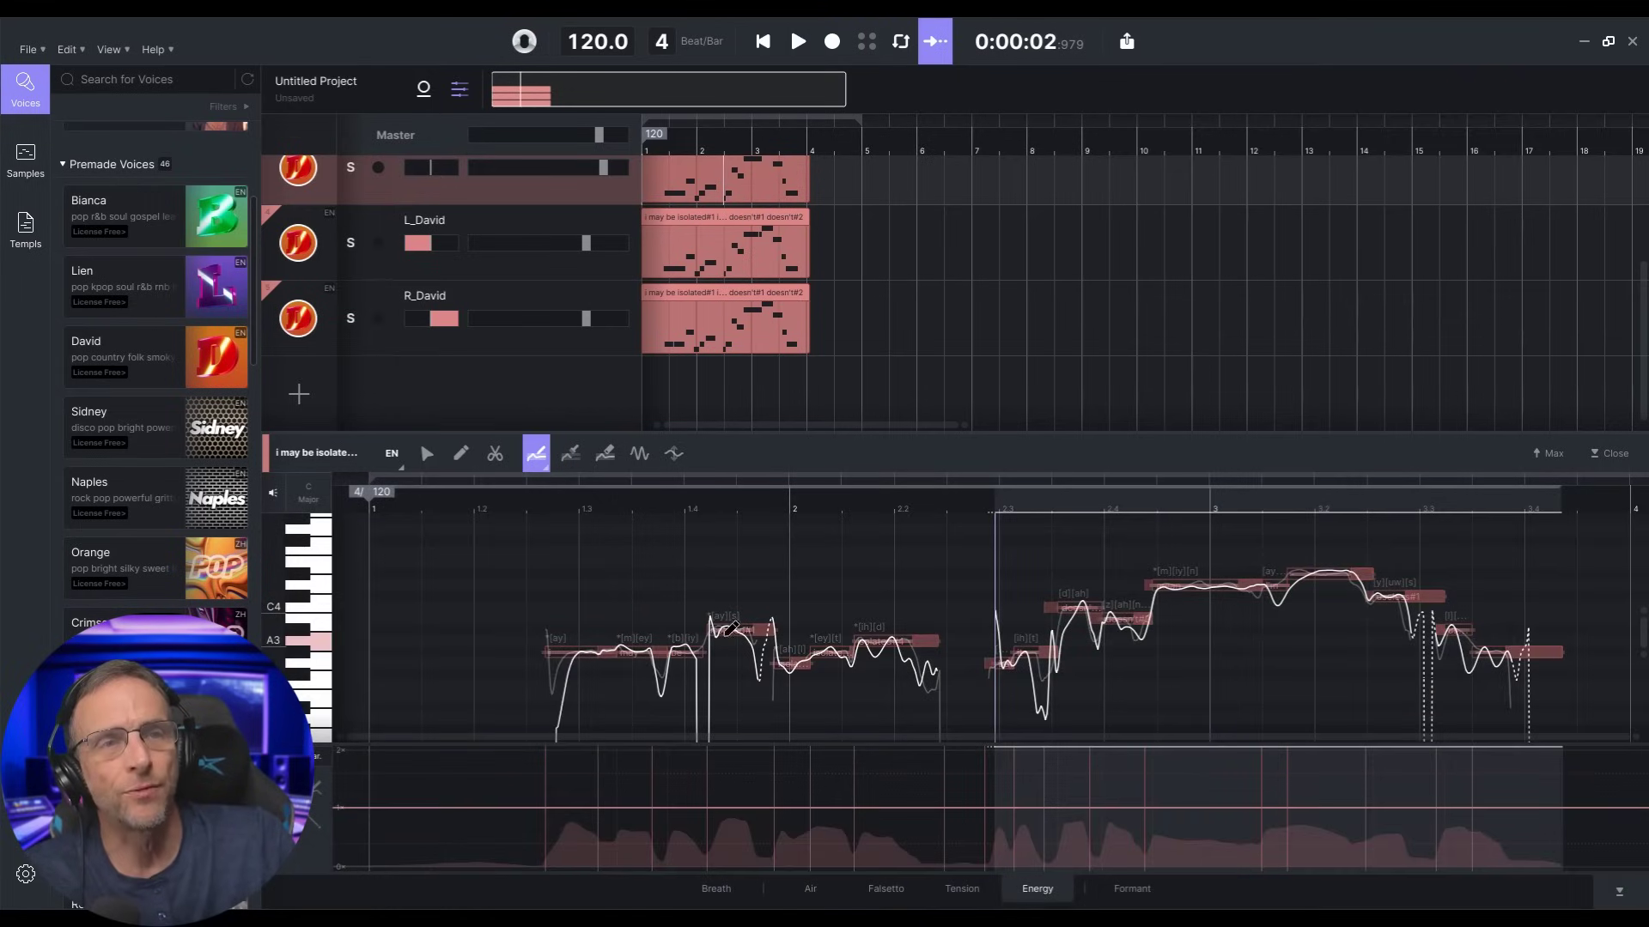
click(797, 43)
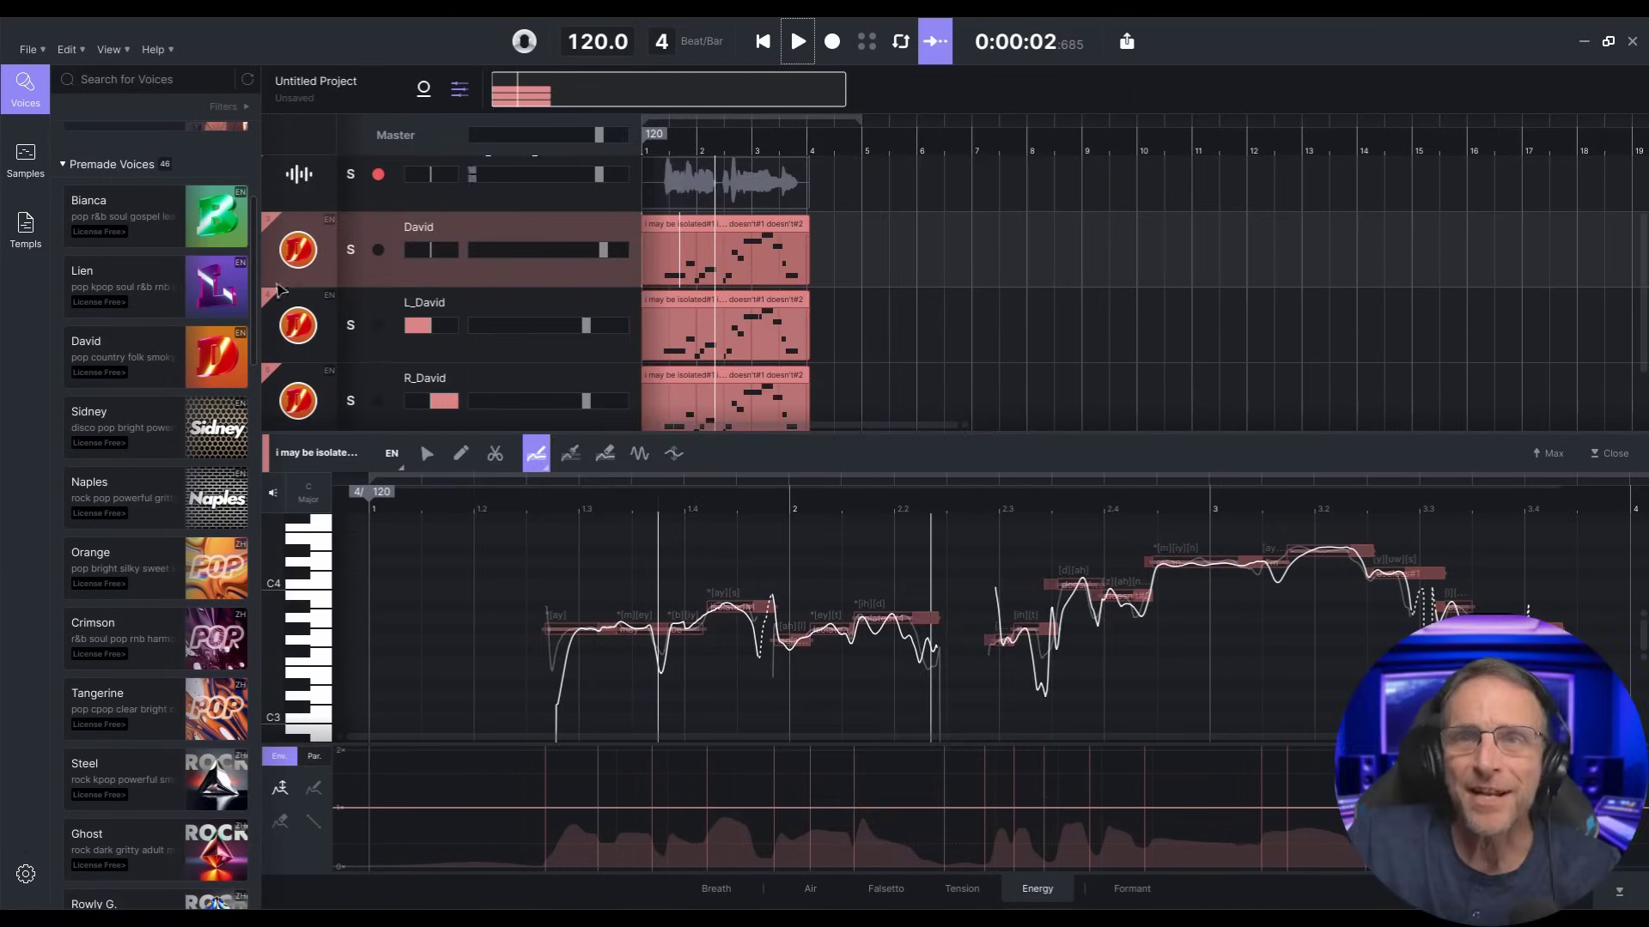
Step: Assign the premade voice Lien to the main David track and show its VoiceMix settings
drag(219, 287, 298, 250)
mouse_move(247, 318)
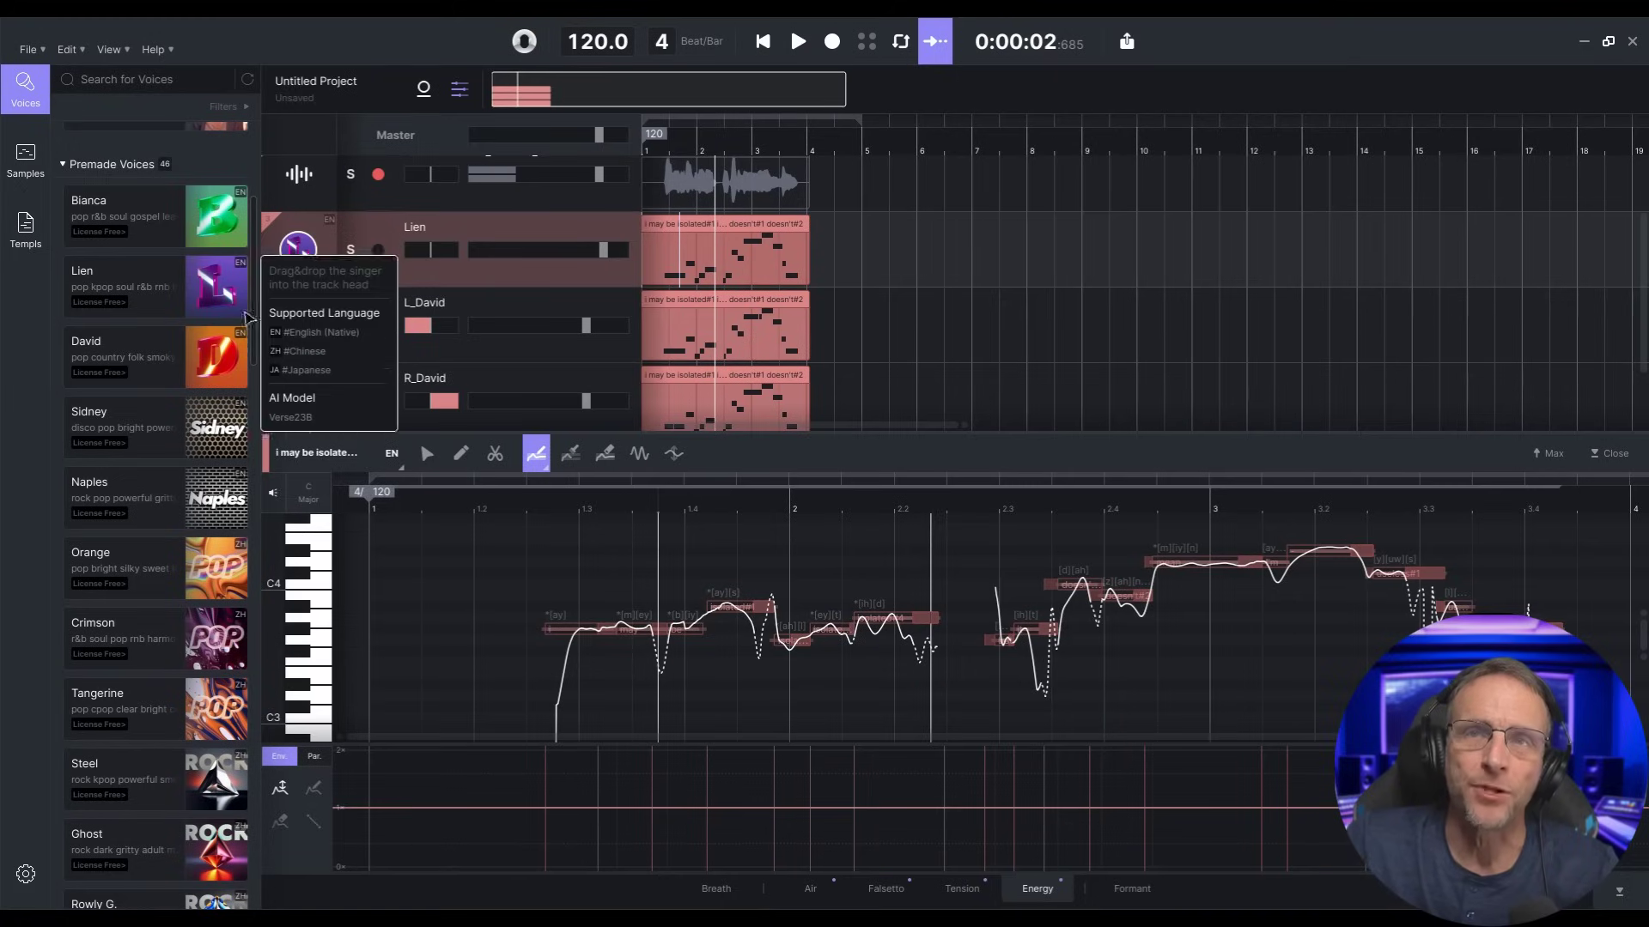
click(423, 89)
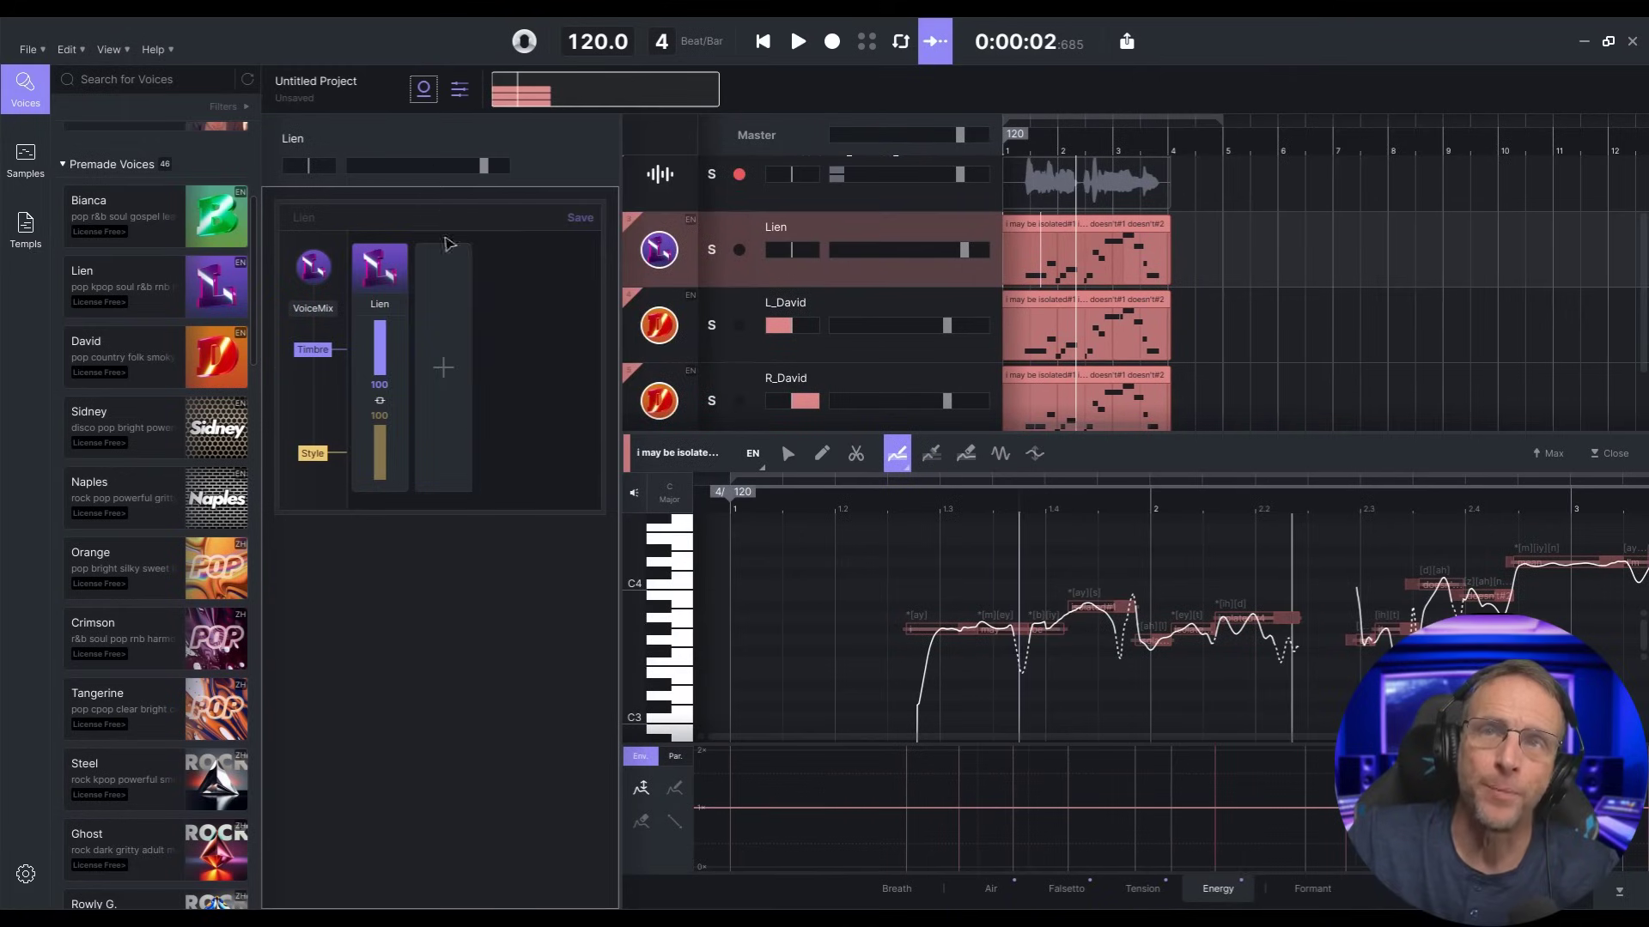
Step: Add the Orange voice as a second seed in the VoiceMix blend with Lien
click(442, 369)
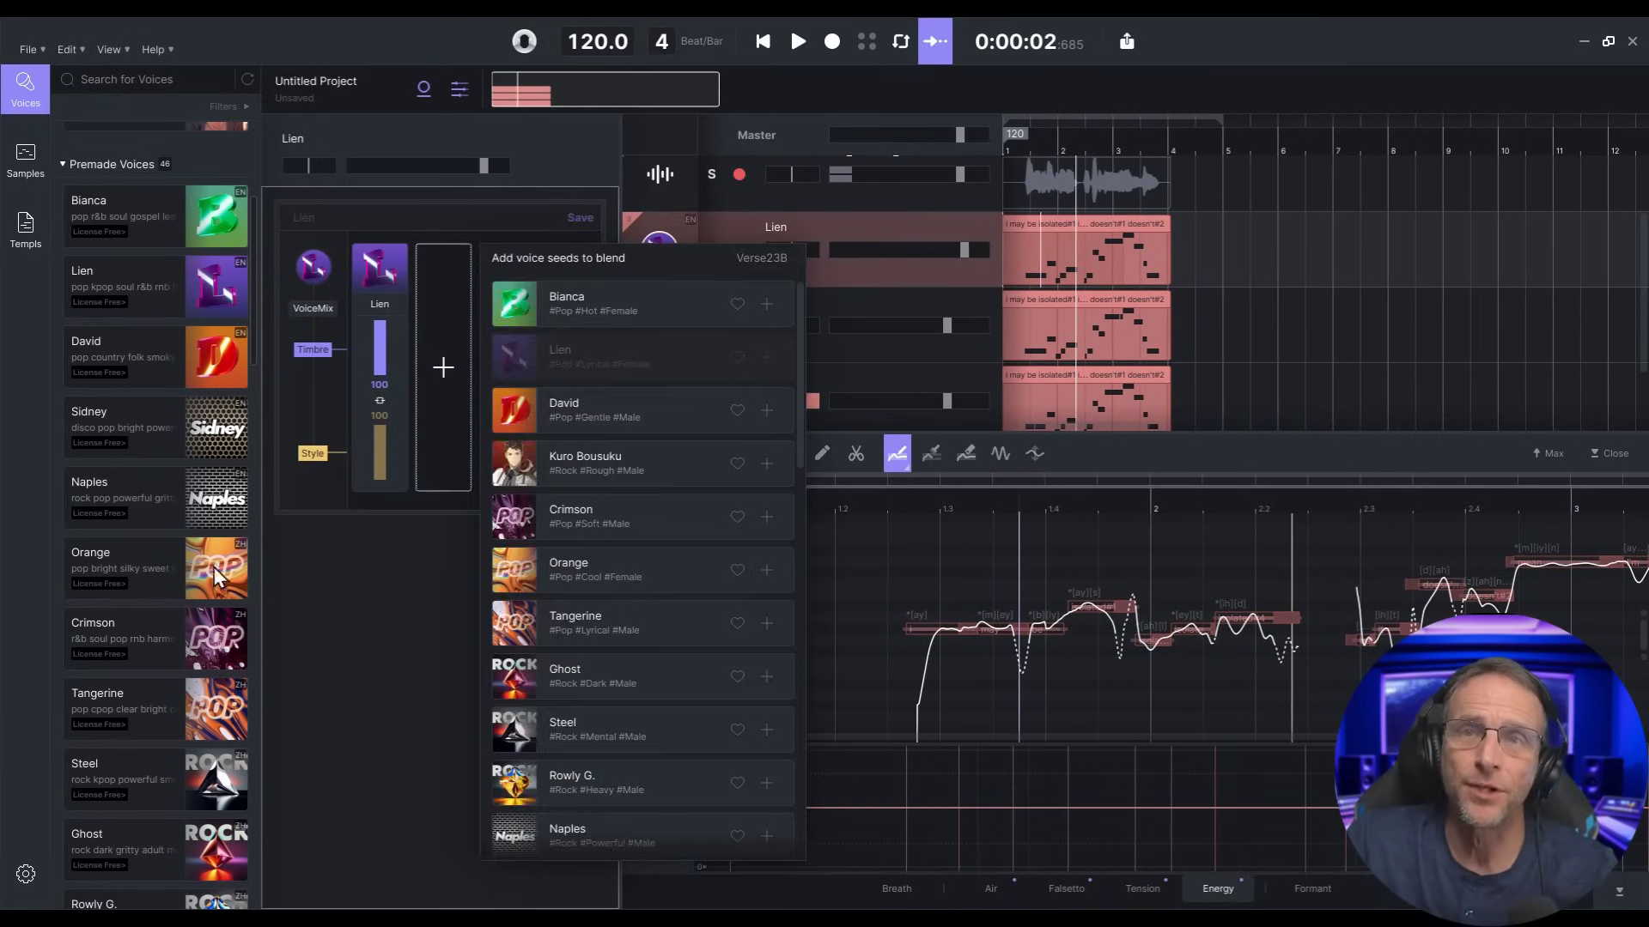
drag(213, 567, 434, 386)
click(443, 371)
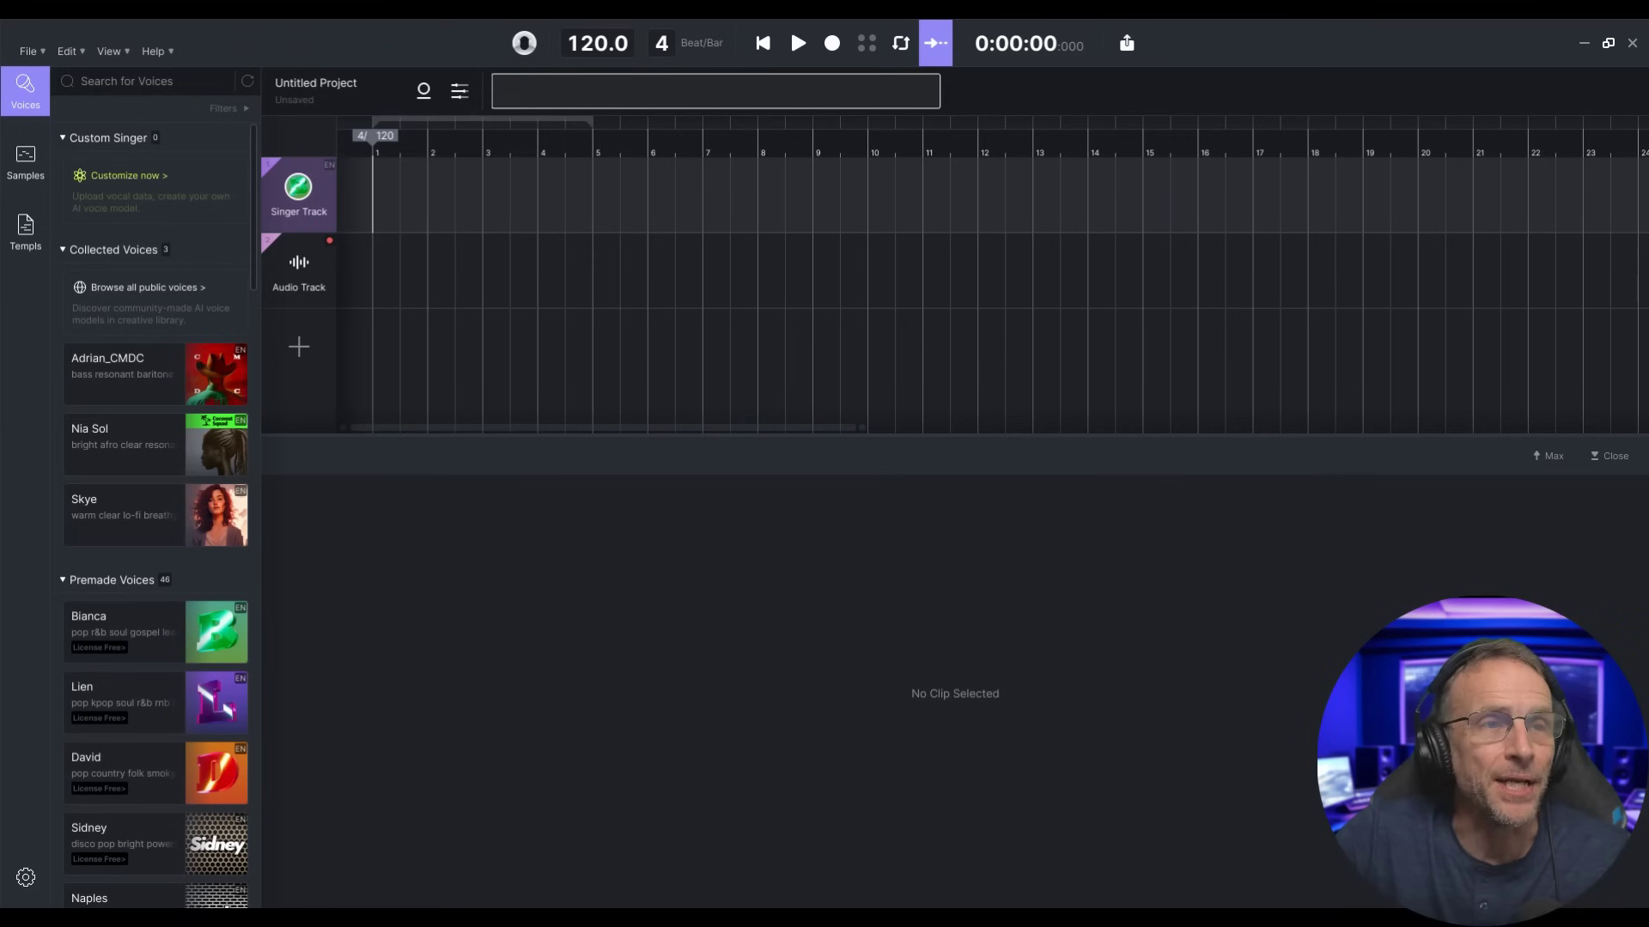
Step: Import the Charmed Conversations audio onto a new track and play back its opening
drag(4, 412, 382, 356)
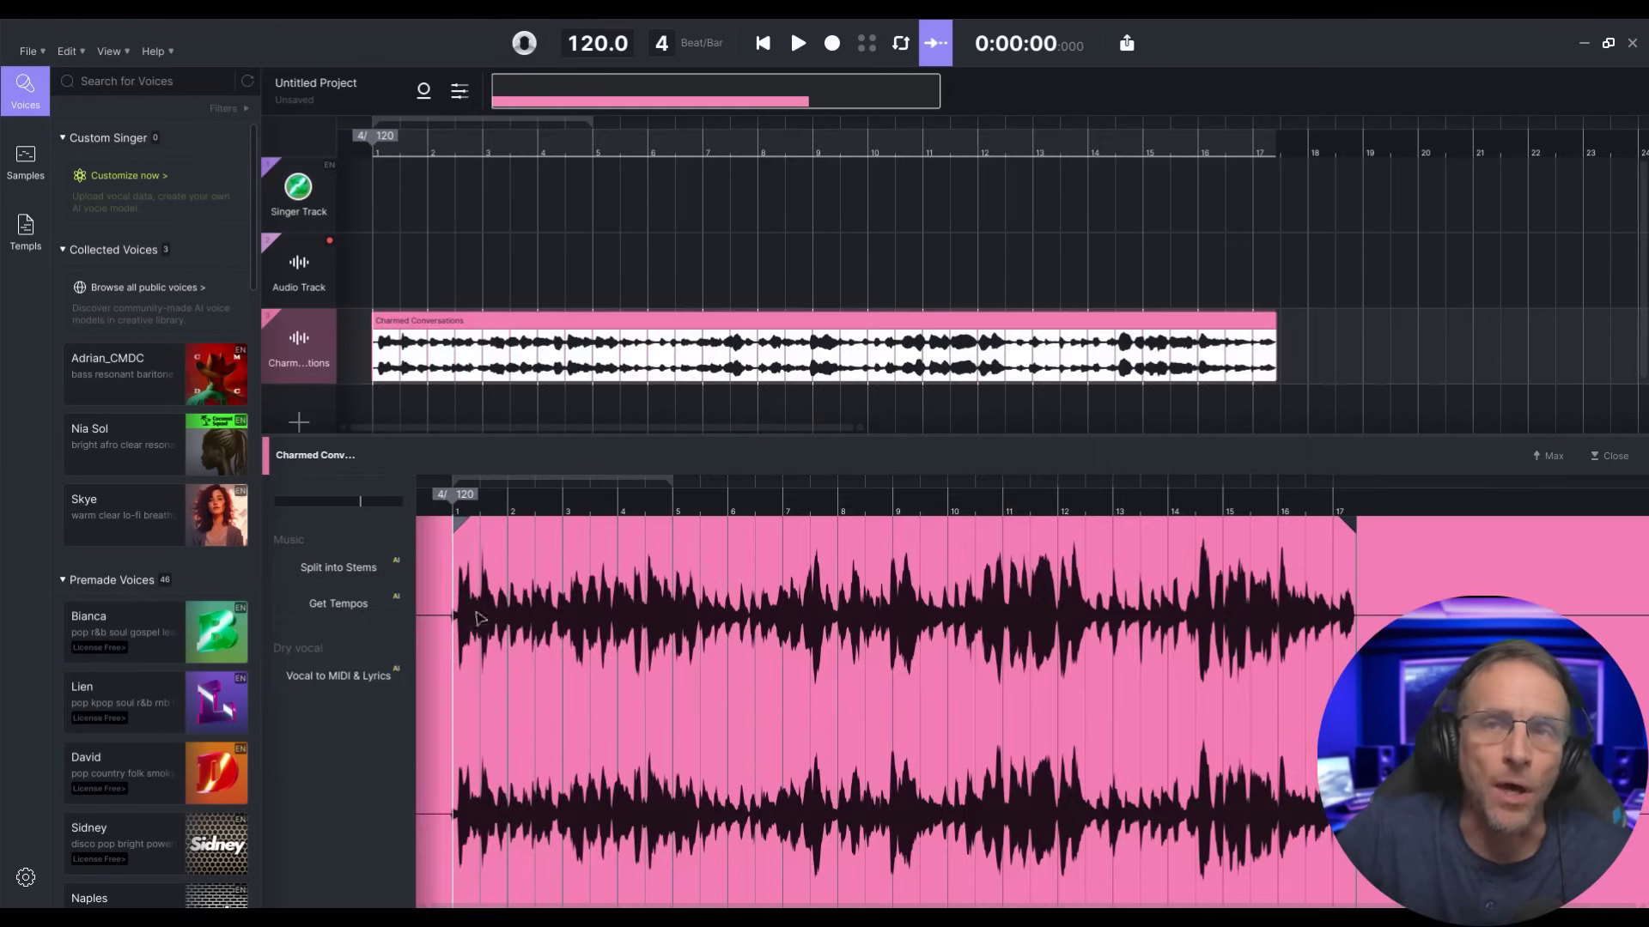
click(798, 45)
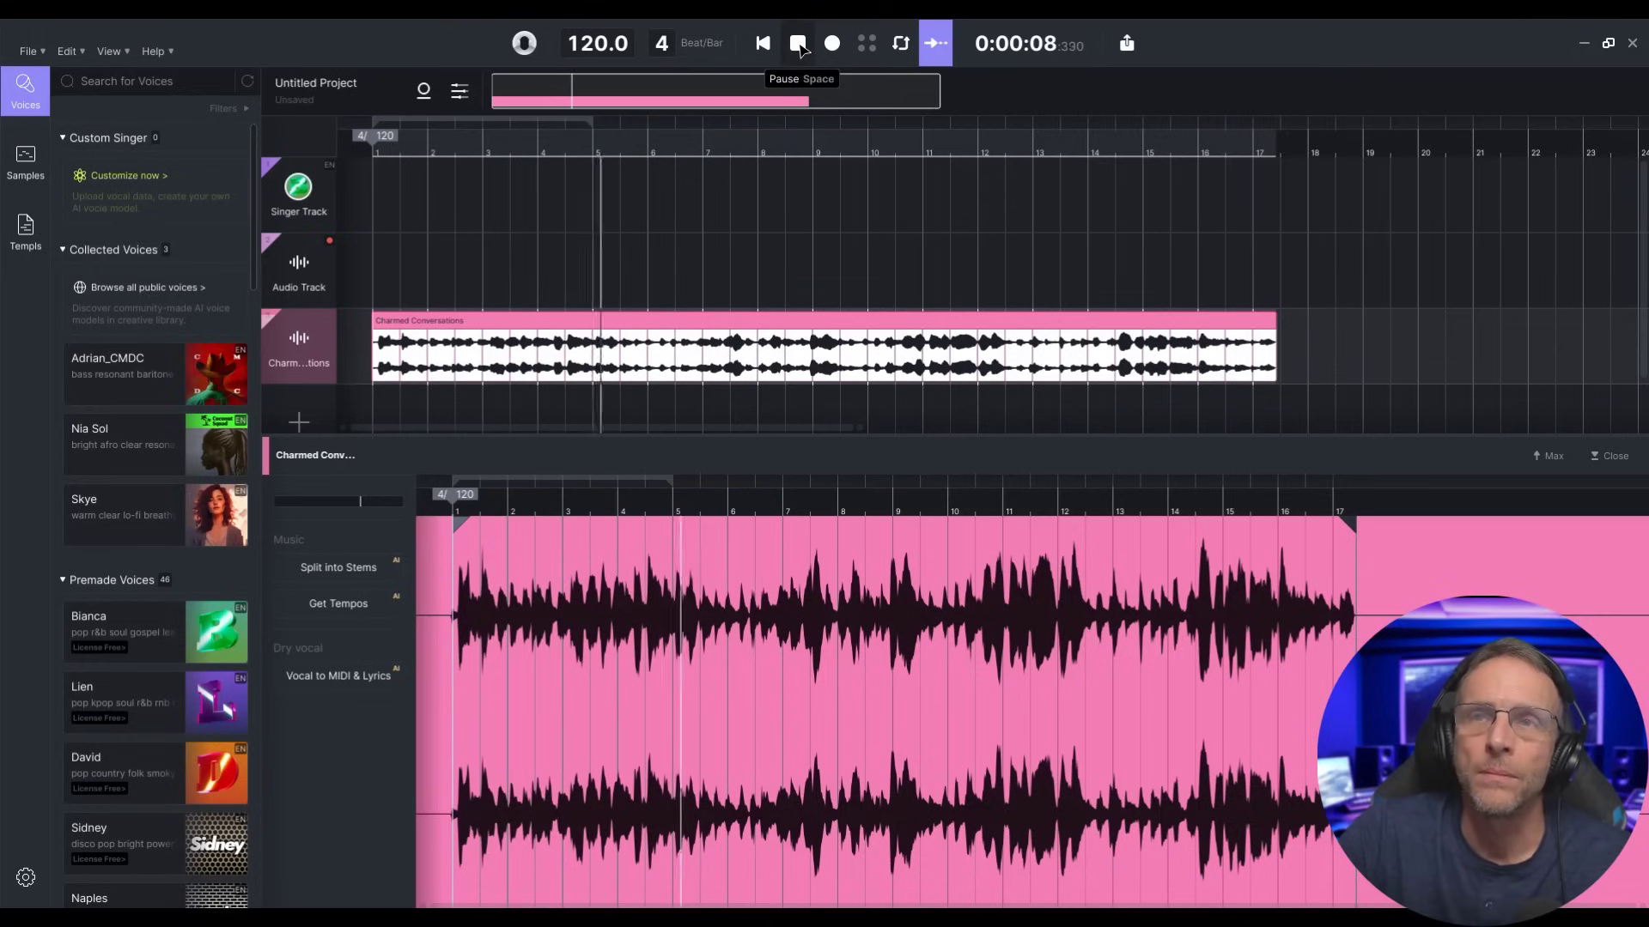
click(798, 44)
Step: Split the Charmed Conversations clip into vocal, drums, bass and others stems, with reverb and backing vocals removed
mouse_move(235, 840)
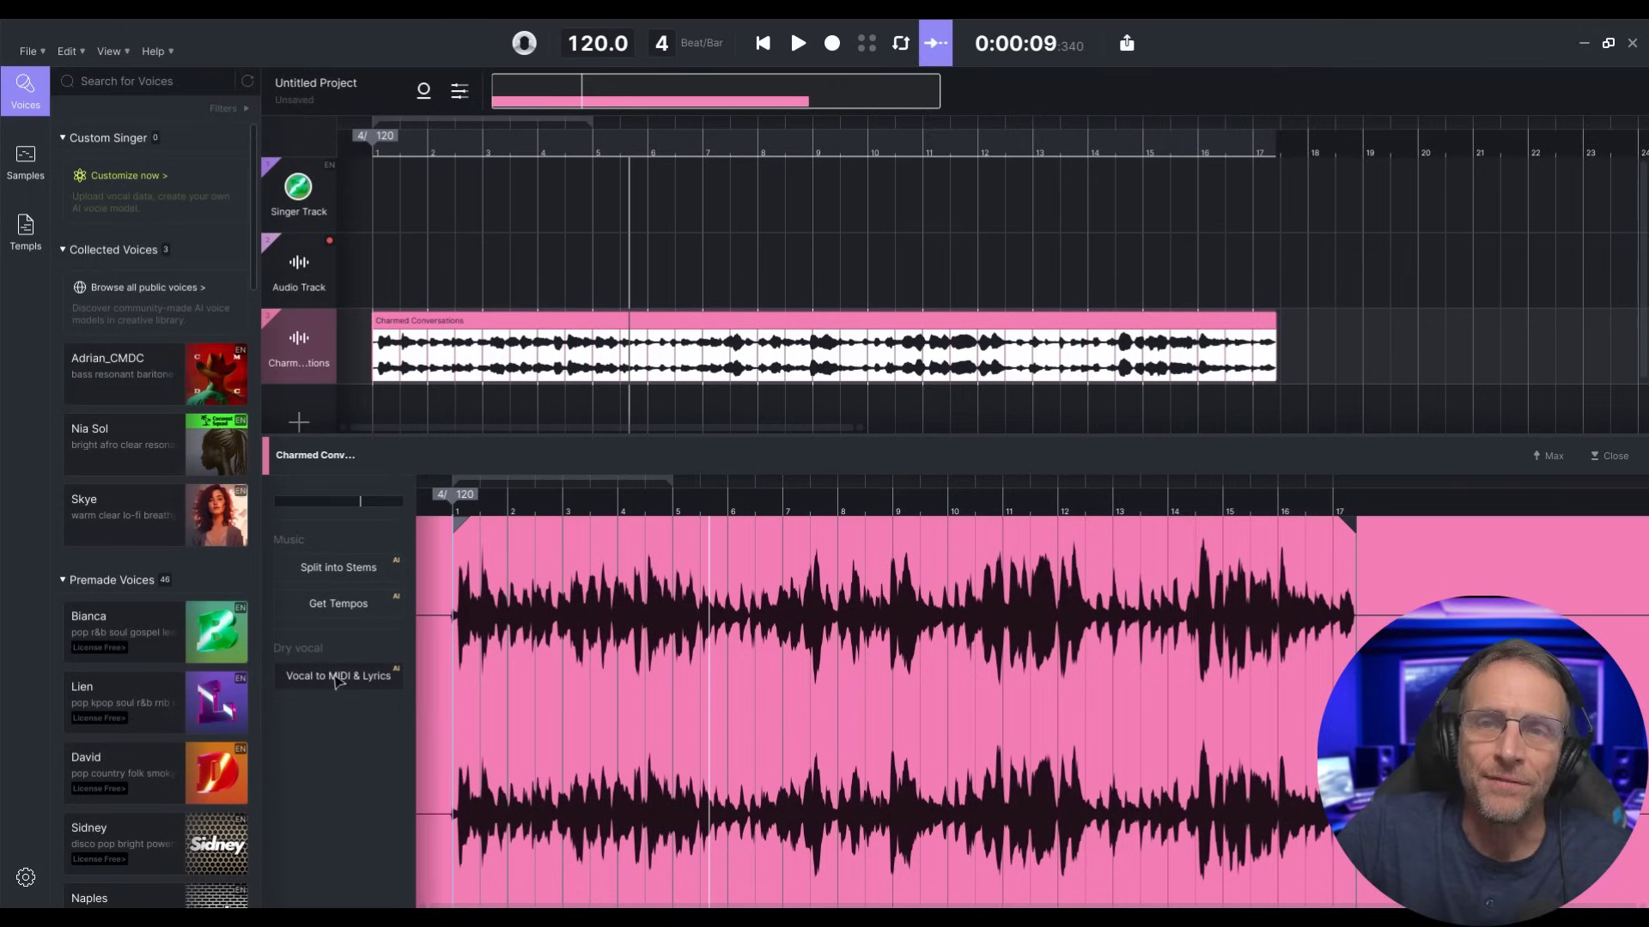
click(352, 571)
click(728, 524)
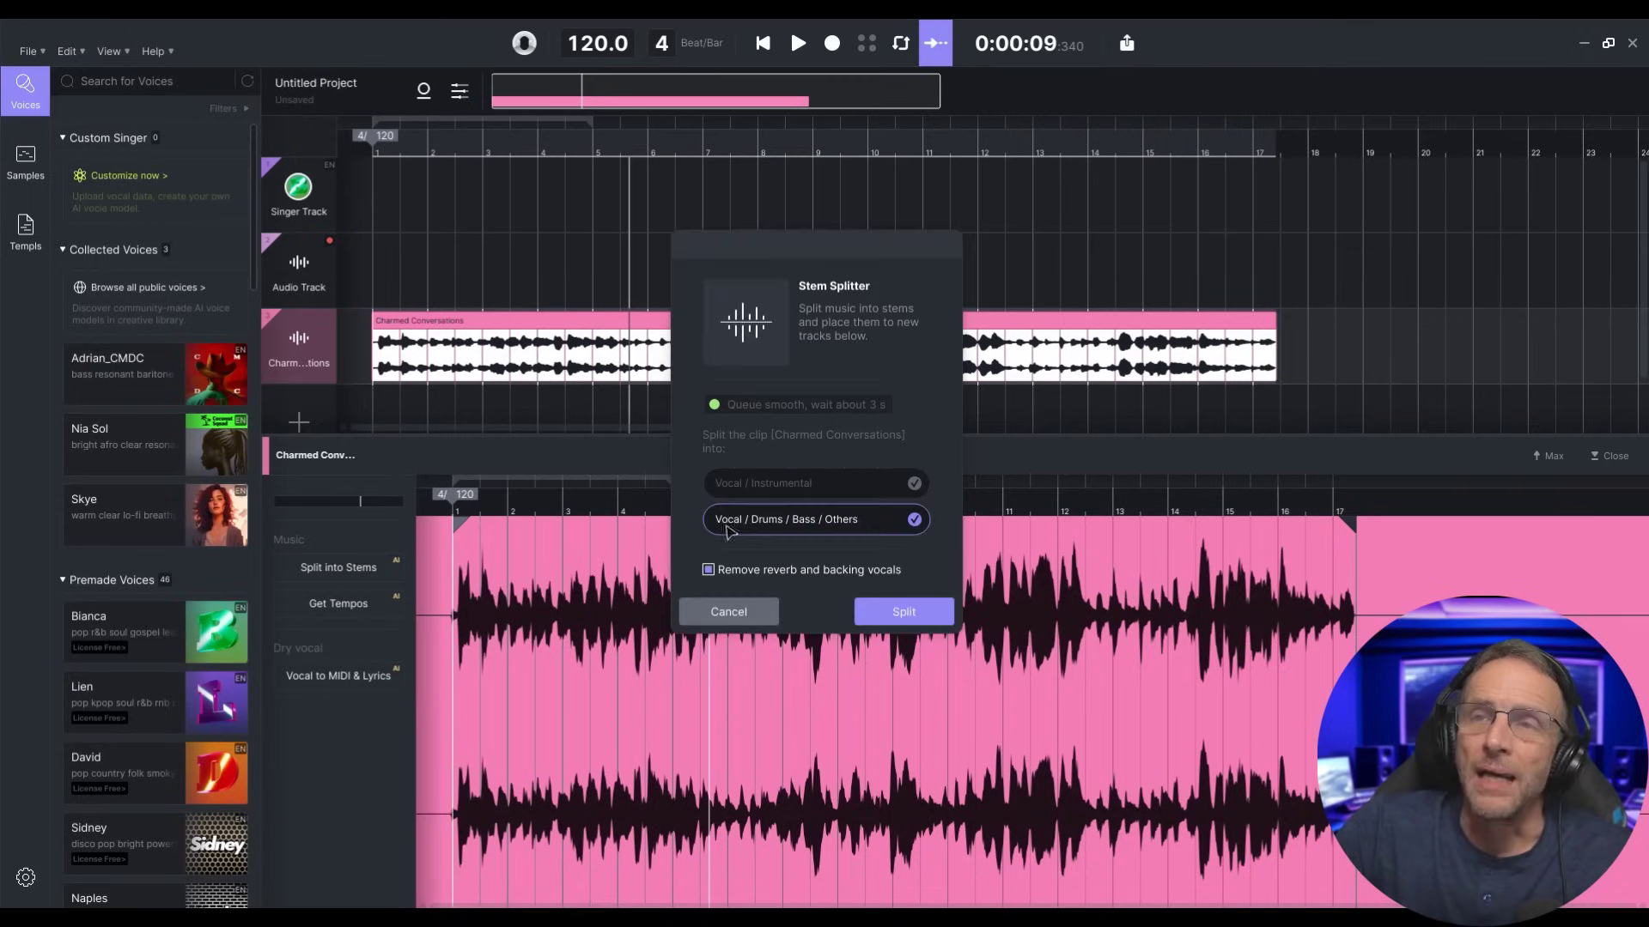
click(907, 613)
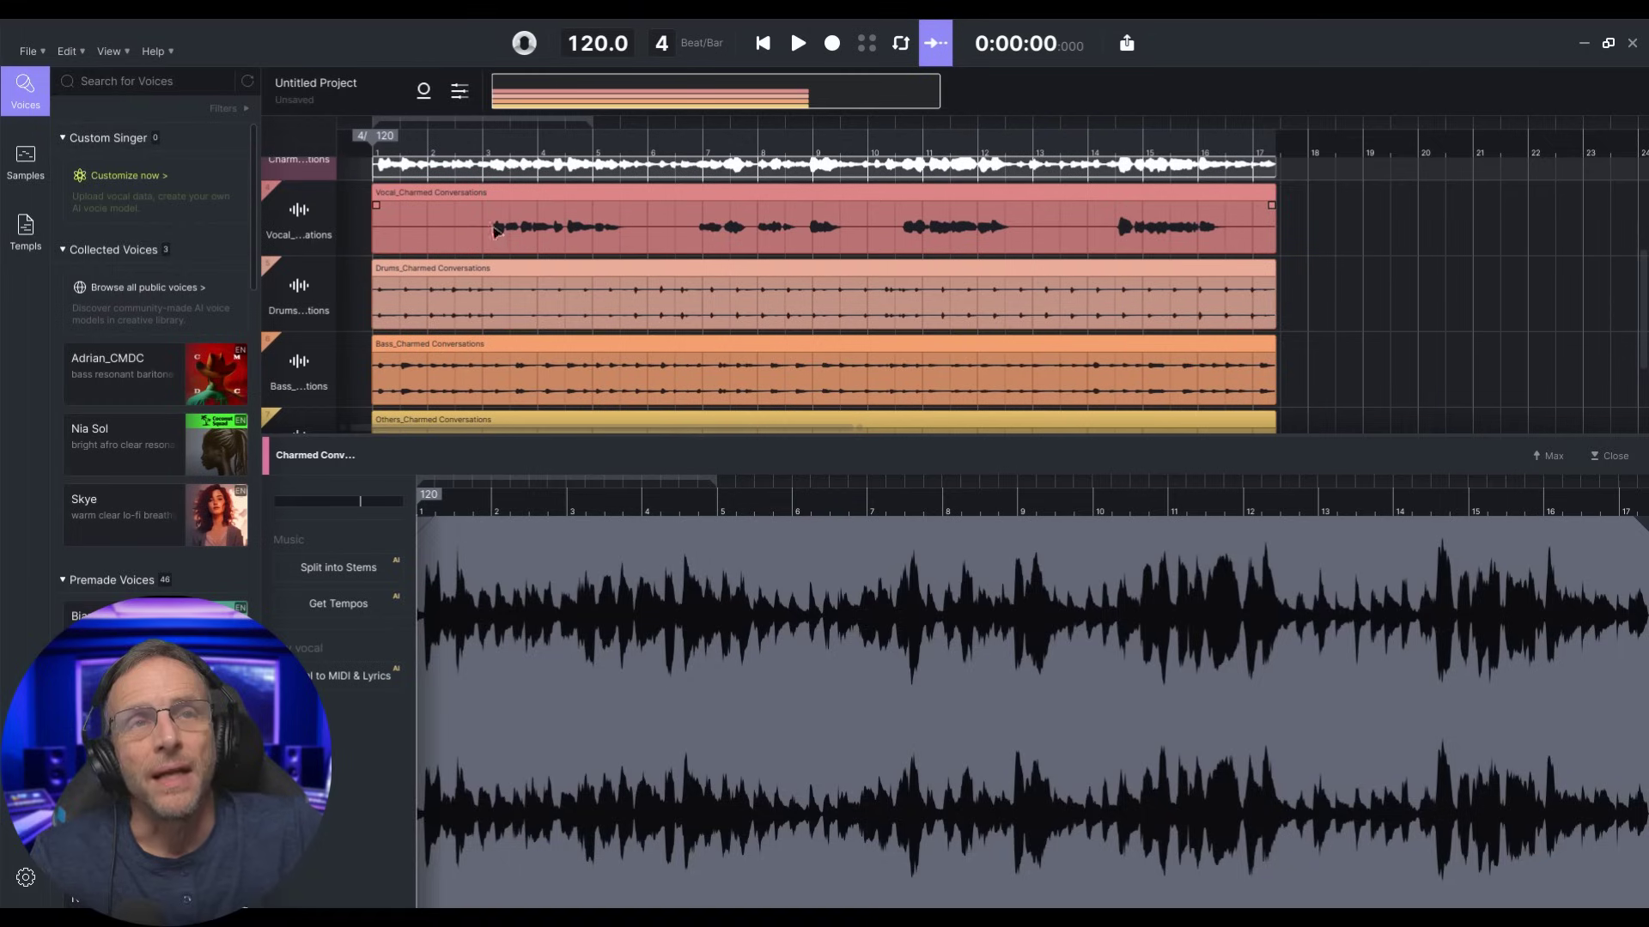
Step: Solo the separated Charmed Conversations vocal stem and listen to it from bar 3
mouse_move(340, 207)
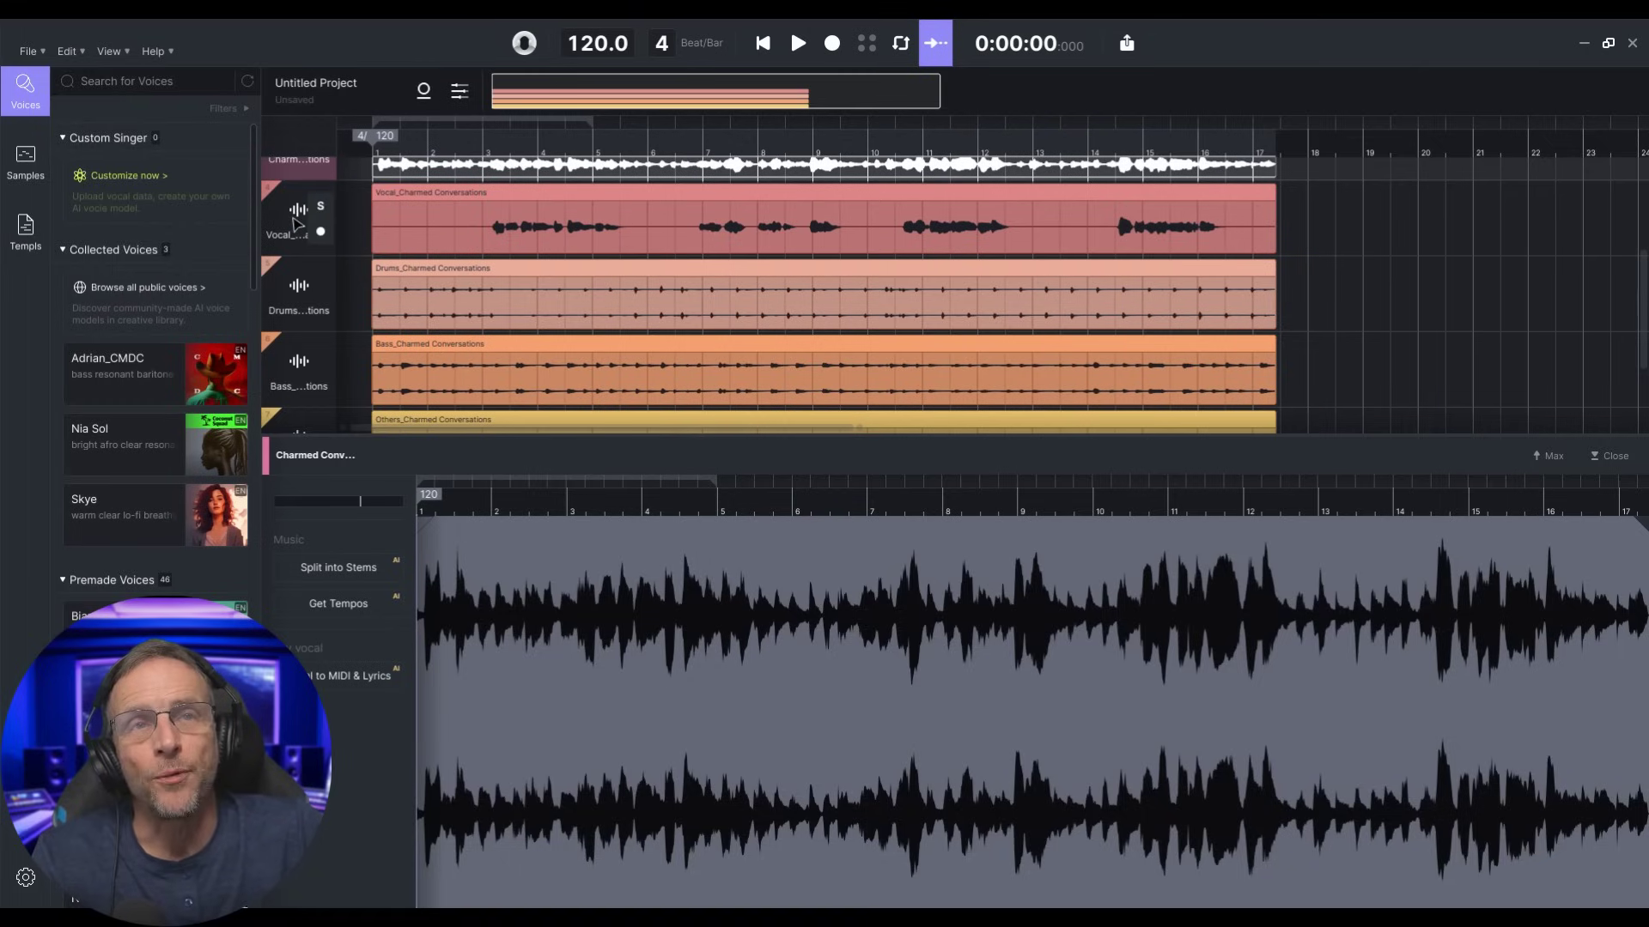
scroll(309, 283, down, 1)
scroll(324, 335, up, 2)
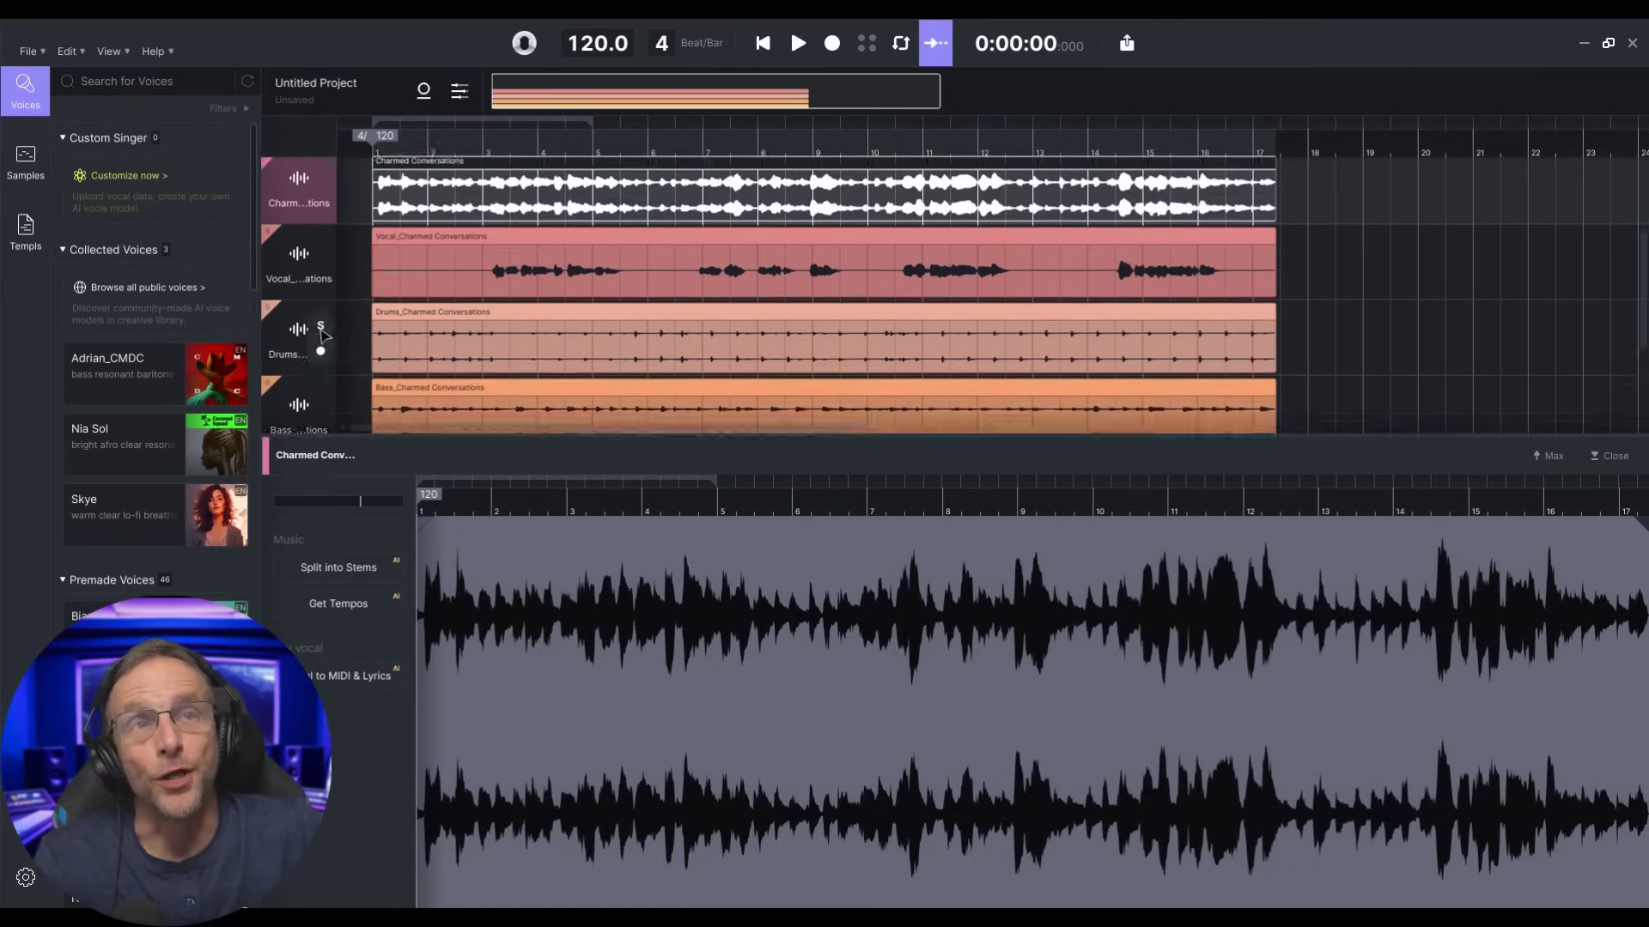
scroll(324, 316, up, 1)
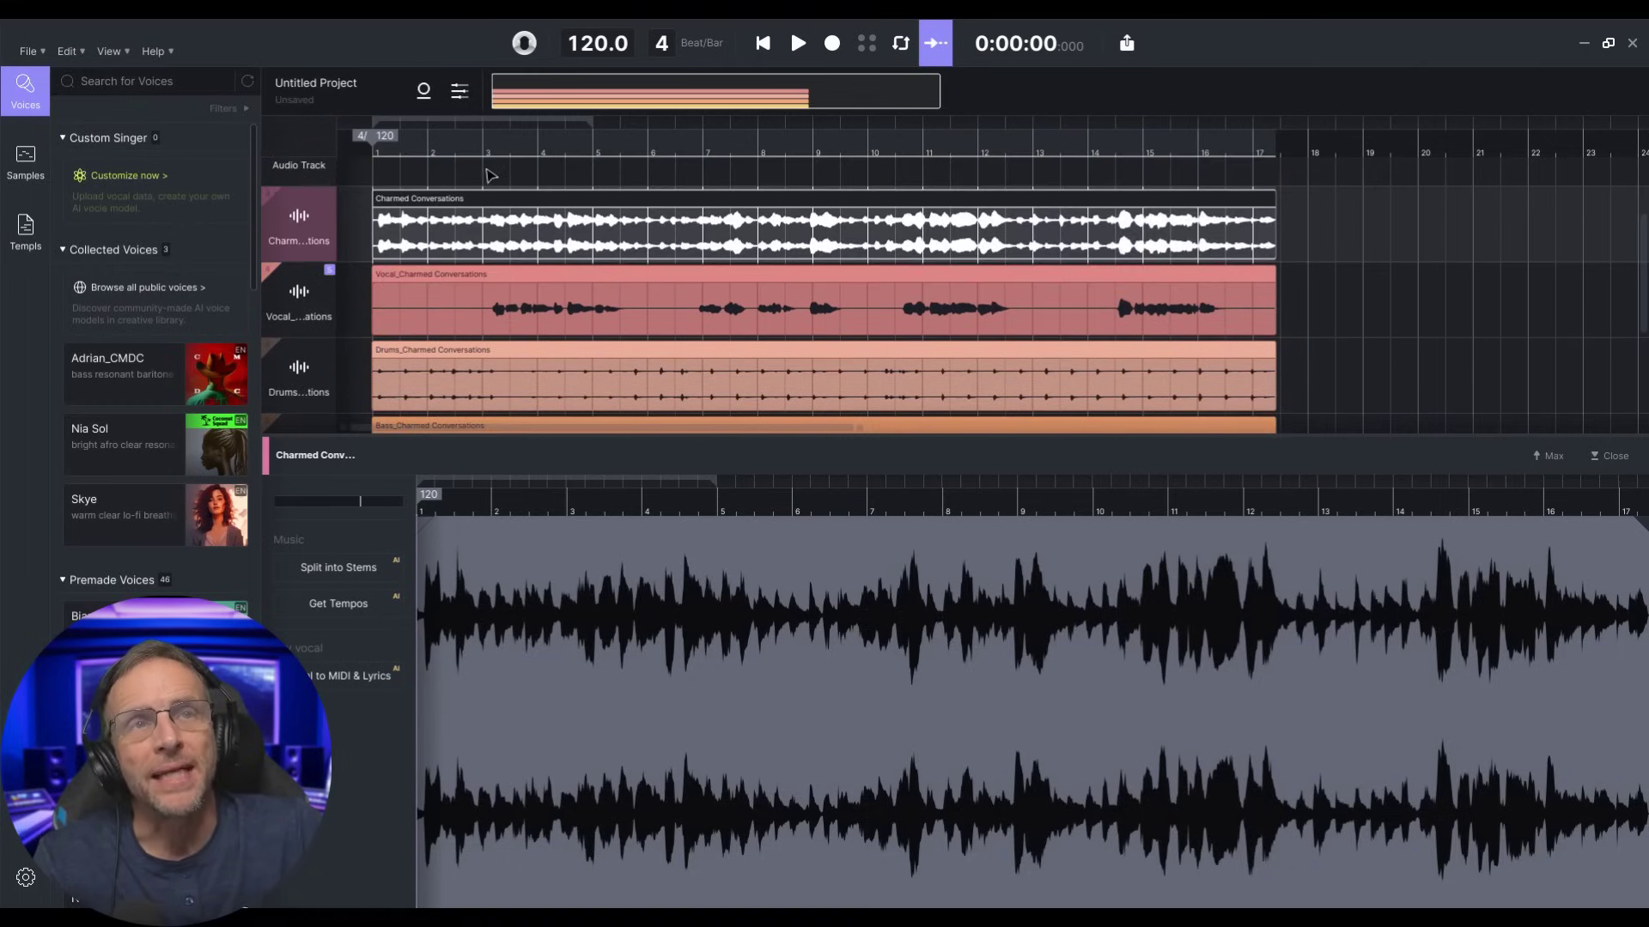
click(485, 139)
click(797, 43)
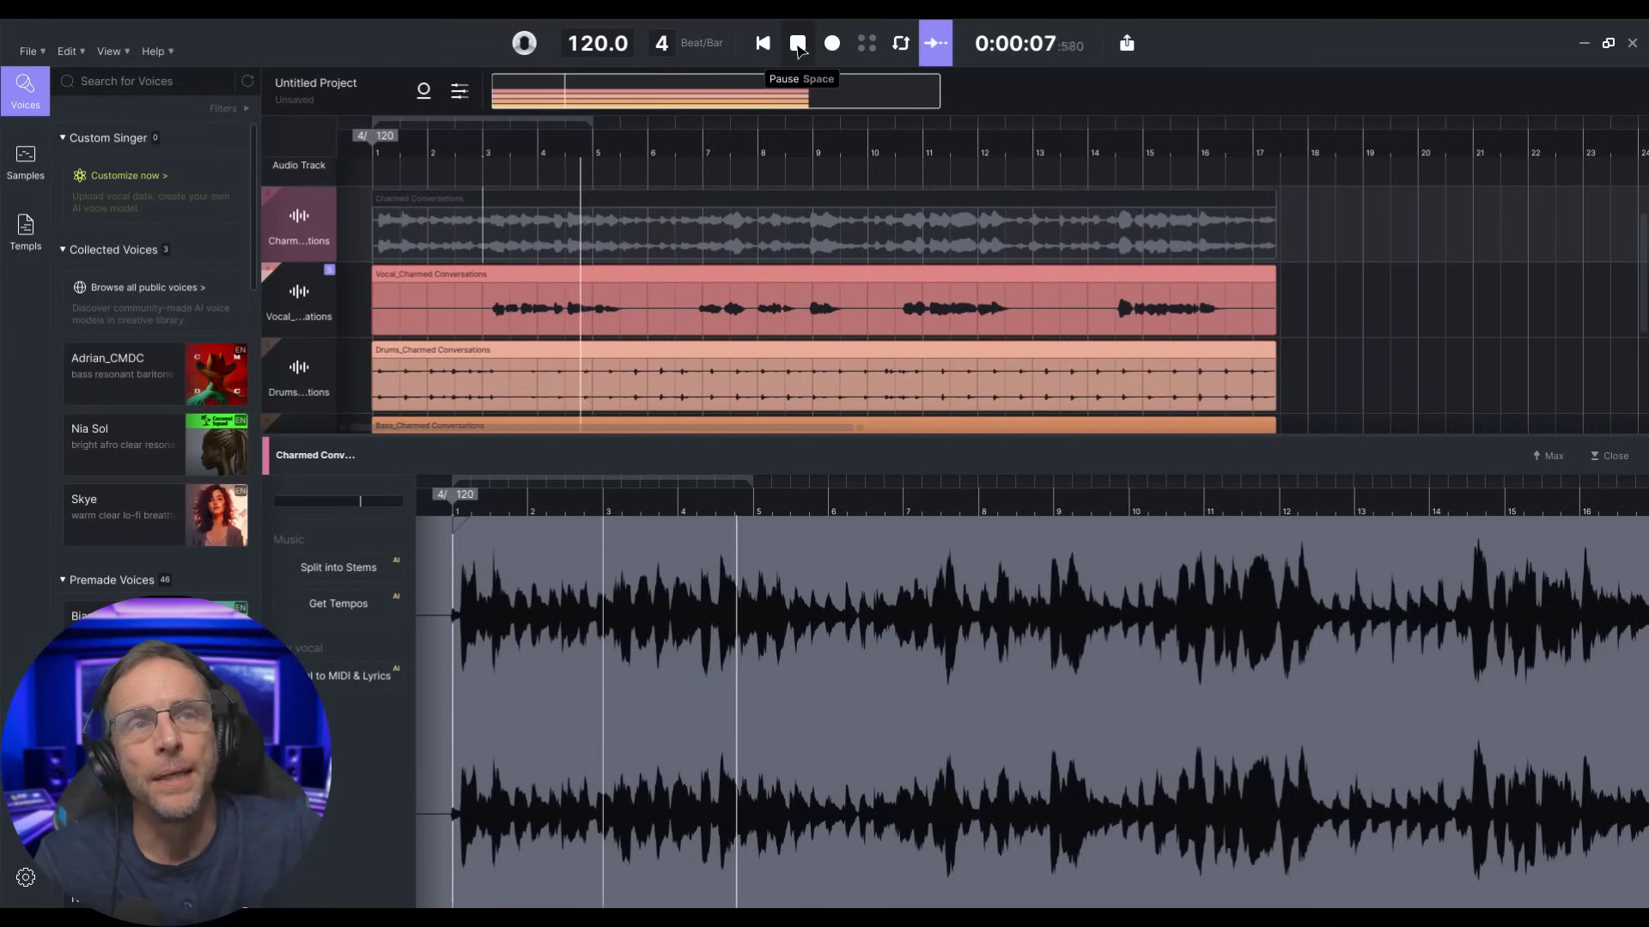
click(798, 43)
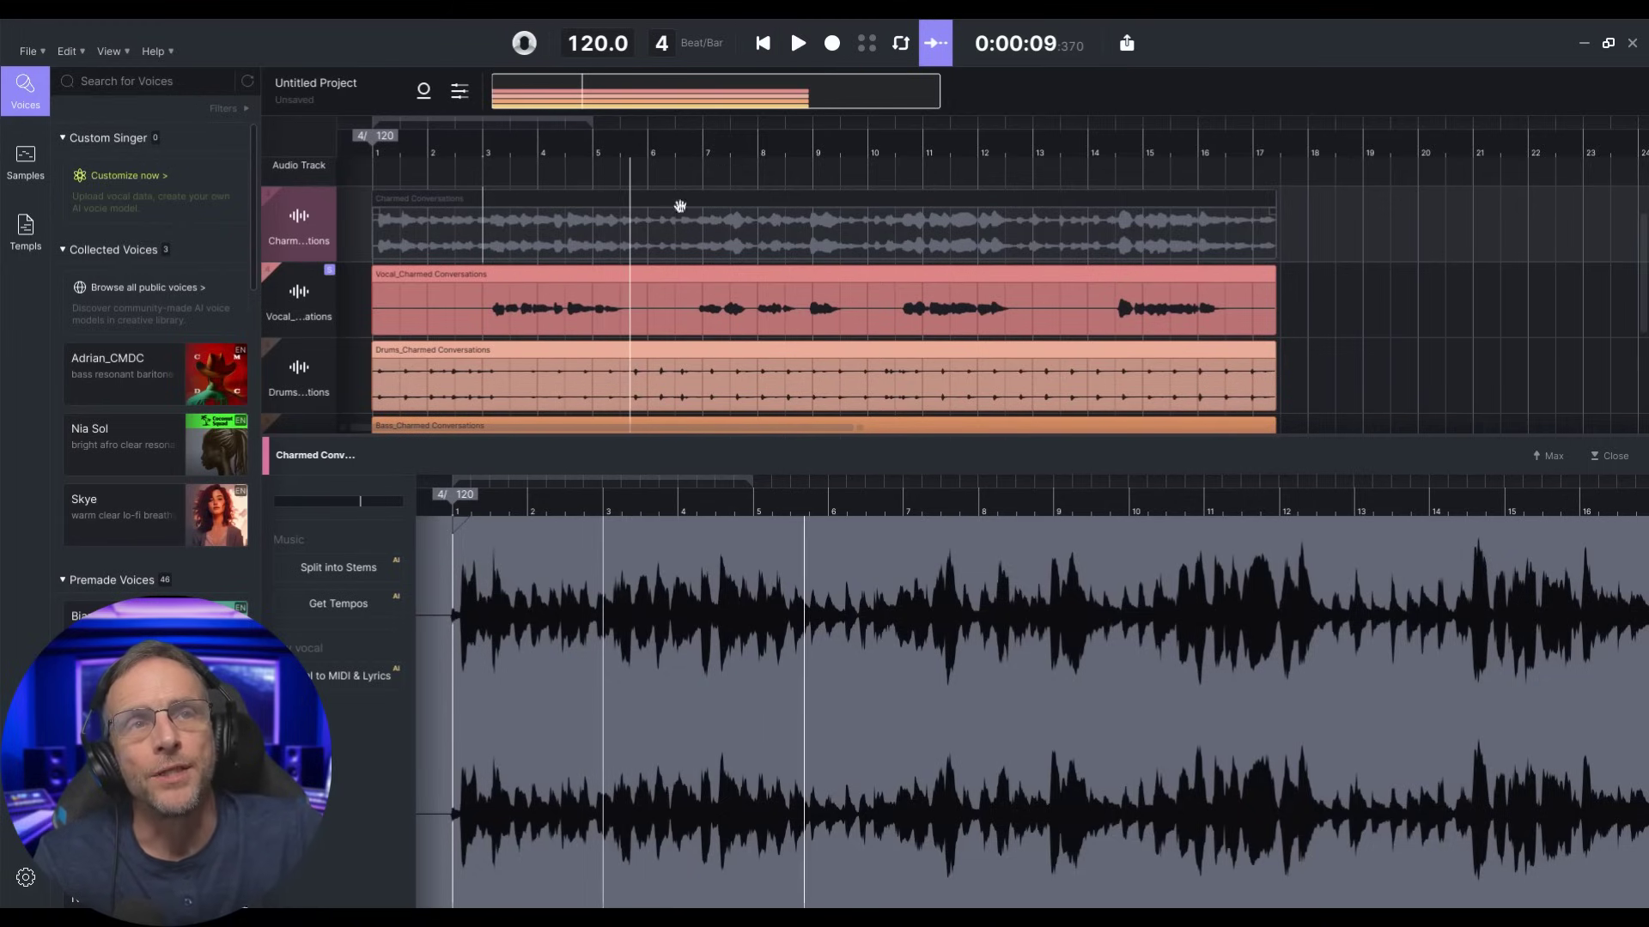
Step: Convert the vocal stem to MIDI and lyrics in English, using the pitch line from the original vocal
click(640, 314)
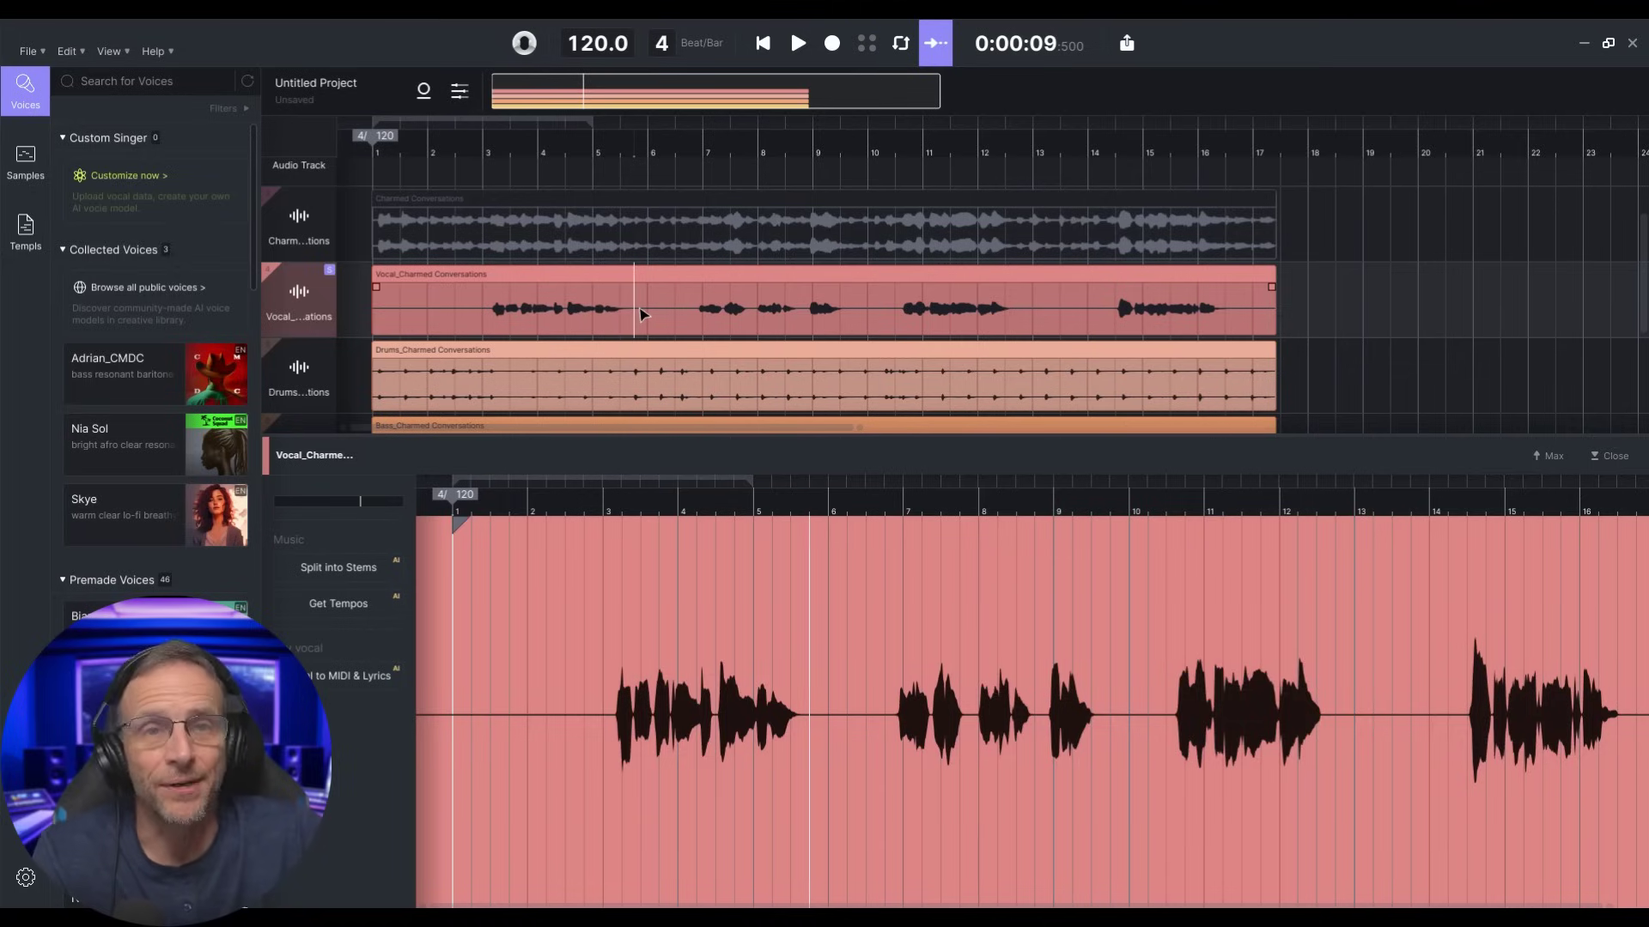
click(340, 685)
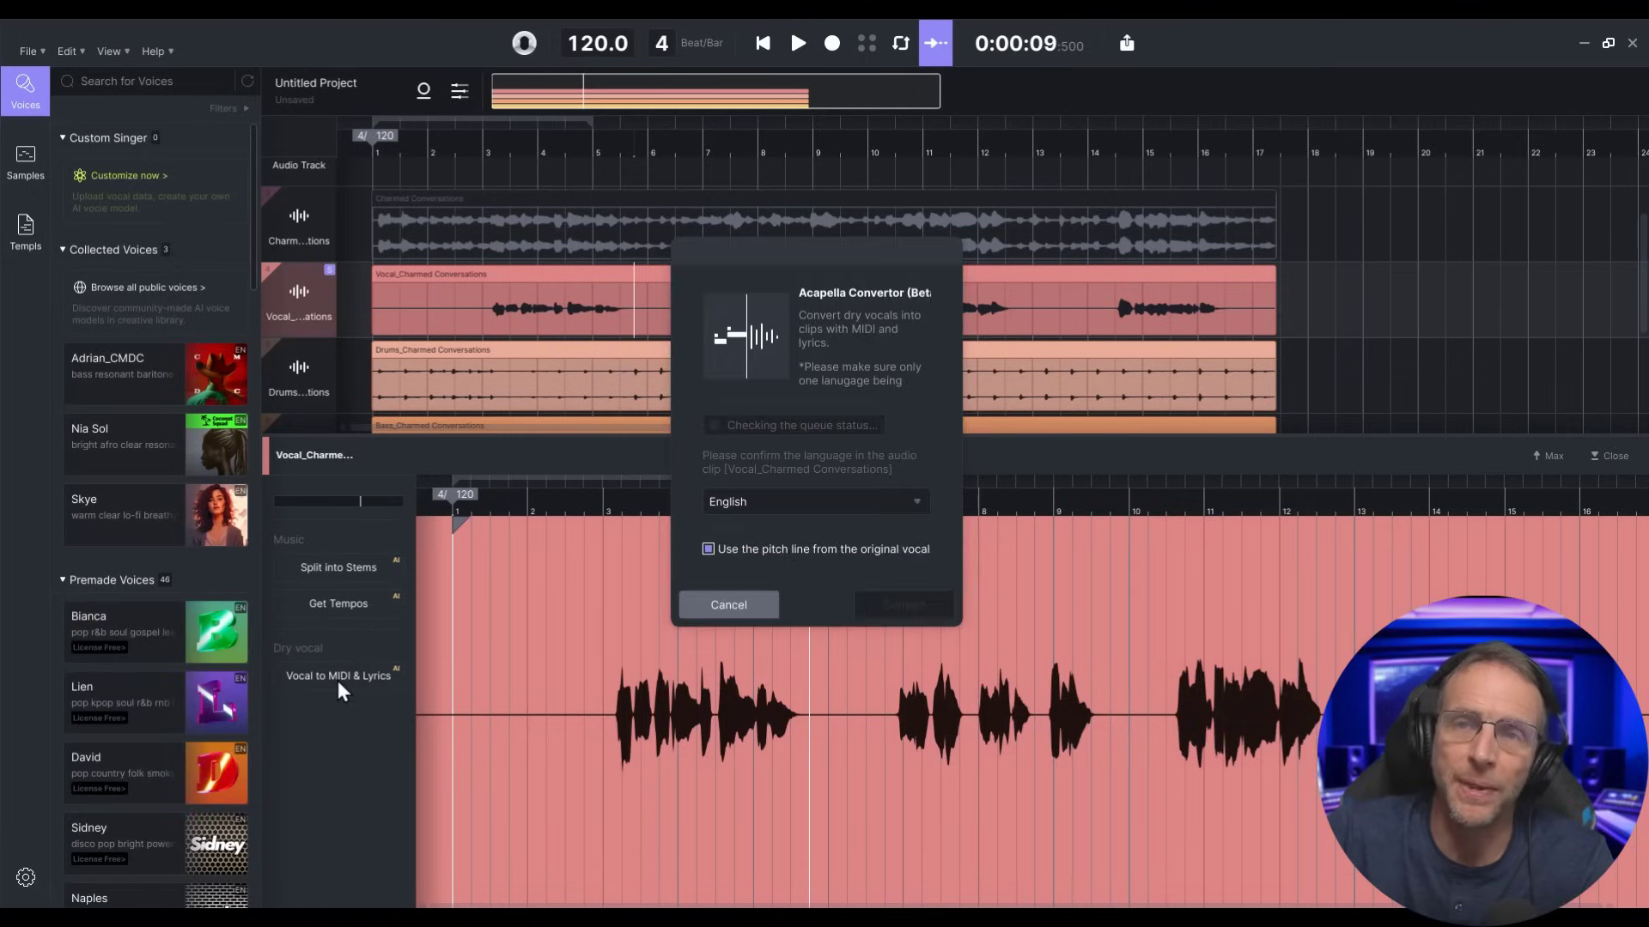
click(903, 605)
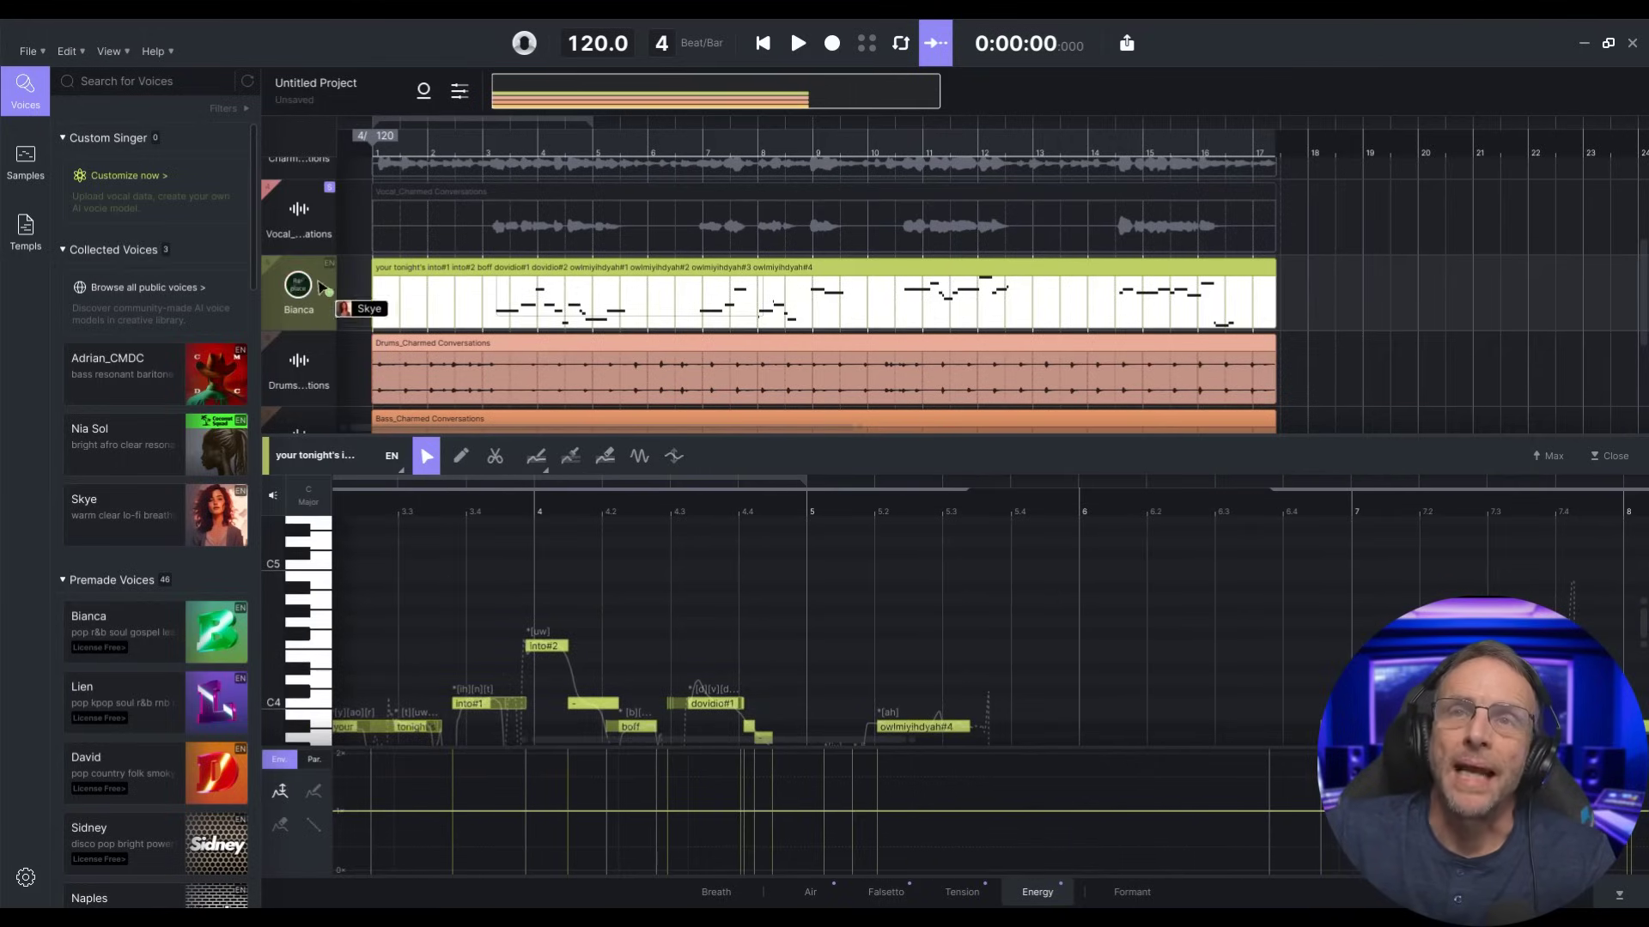
Step: Assign the Skye voice to the converted vocal track, blend in David at 53, and play back the mix
click(298, 285)
click(443, 369)
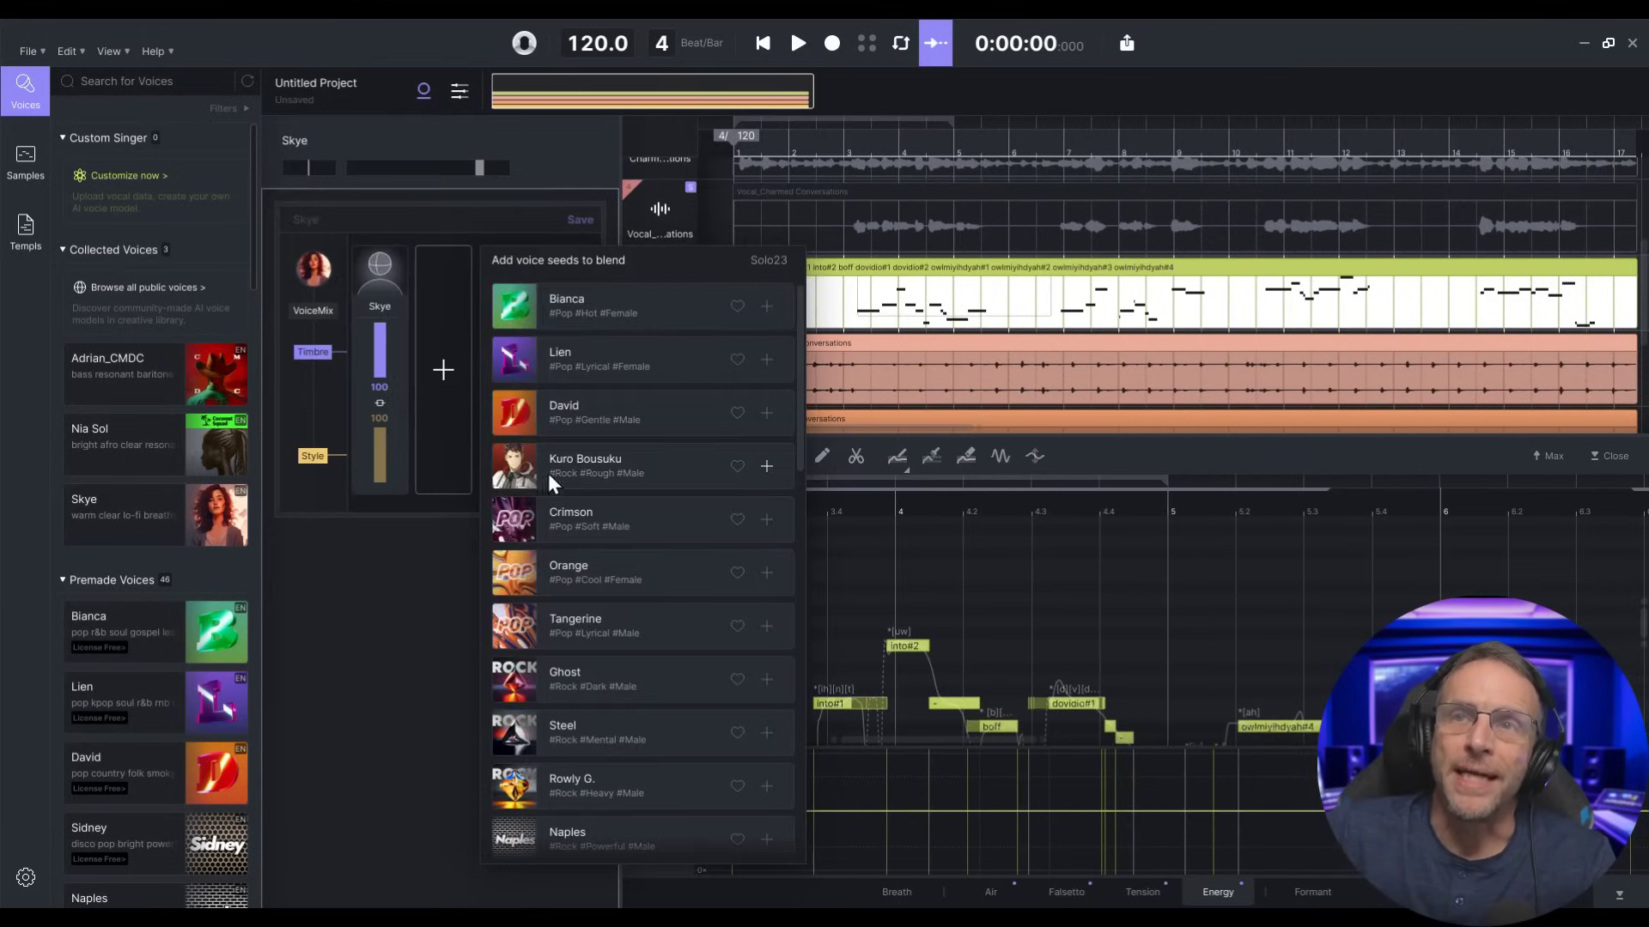
click(558, 401)
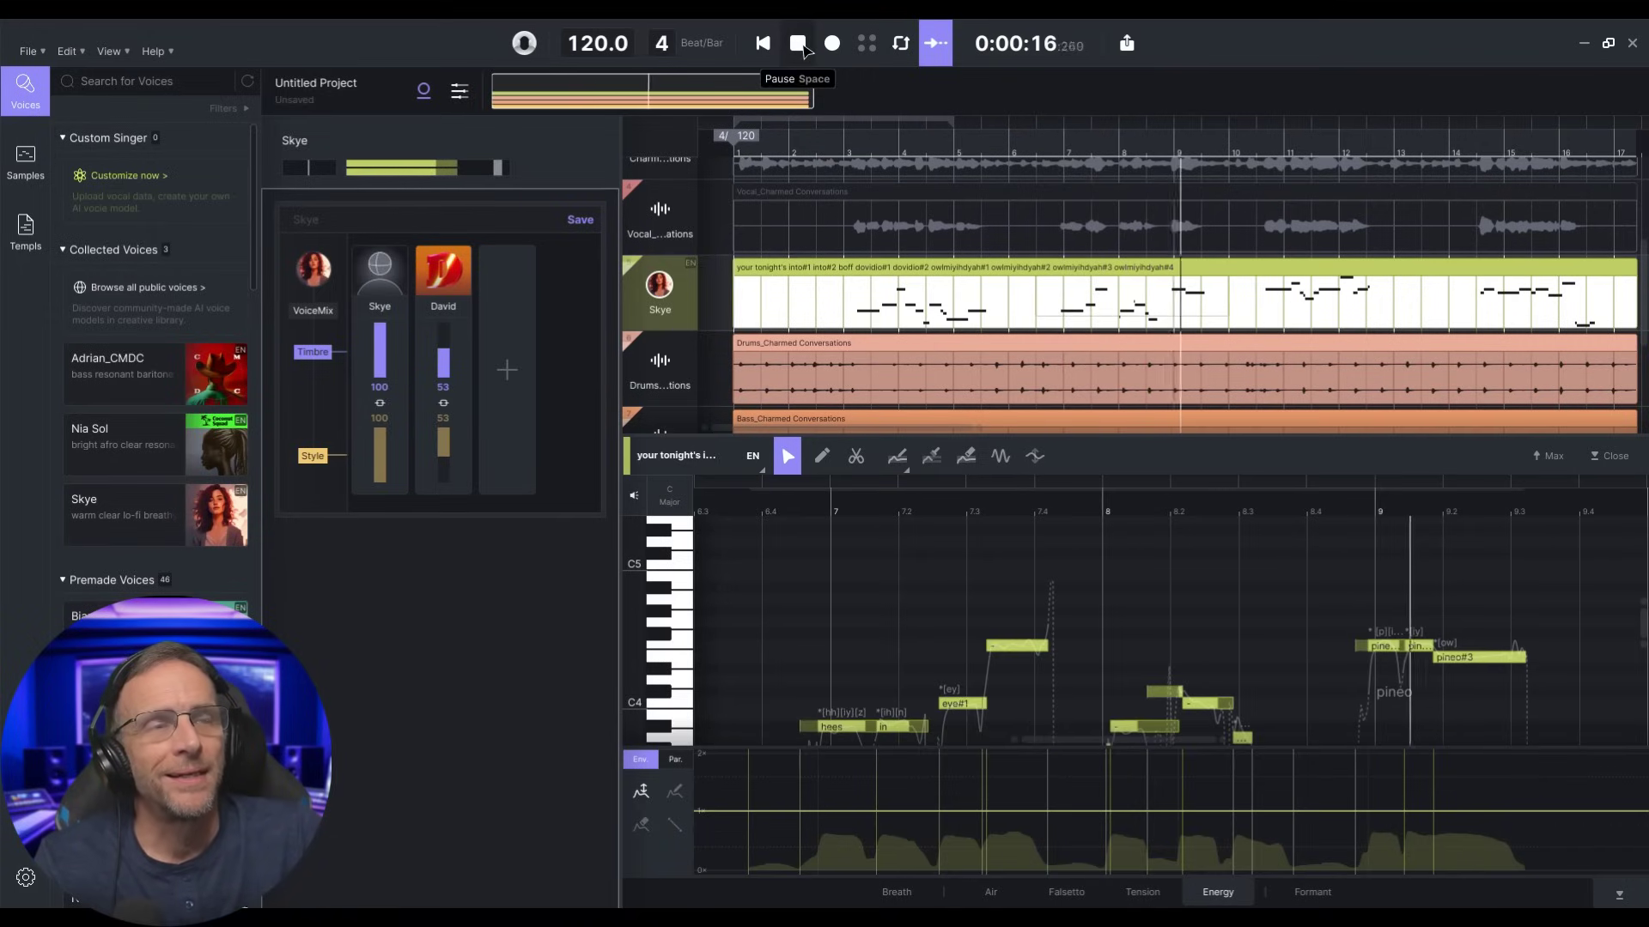
click(797, 43)
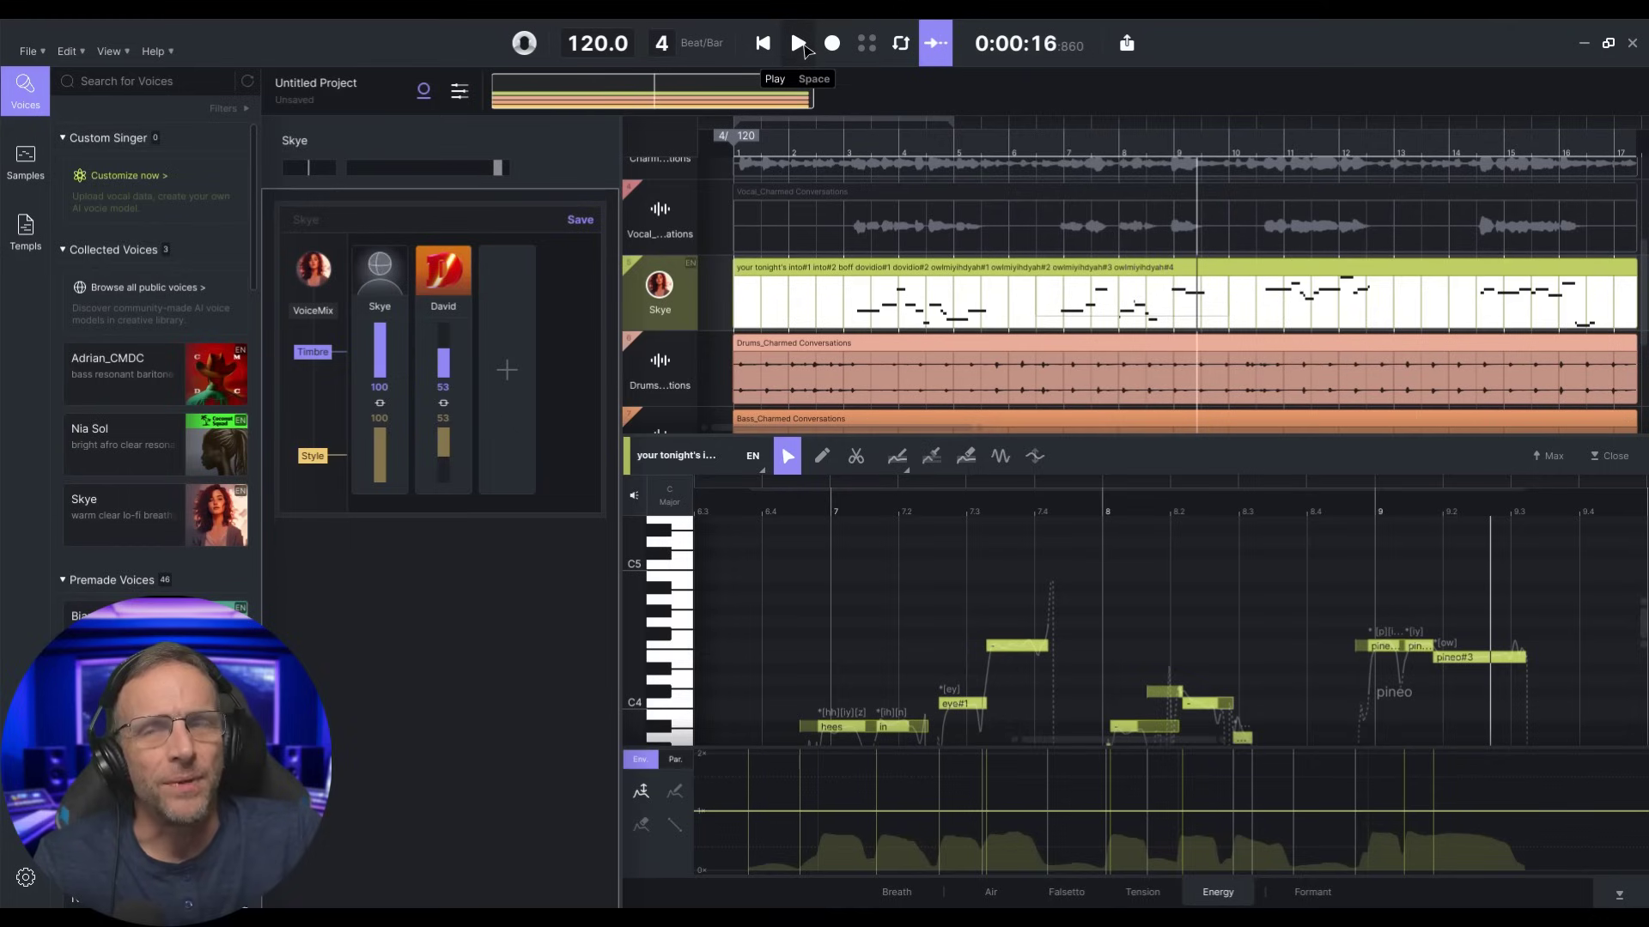
Step: Duplicate the blended Skye track and play both copies from around bar 3
scroll(800, 284, down, 1)
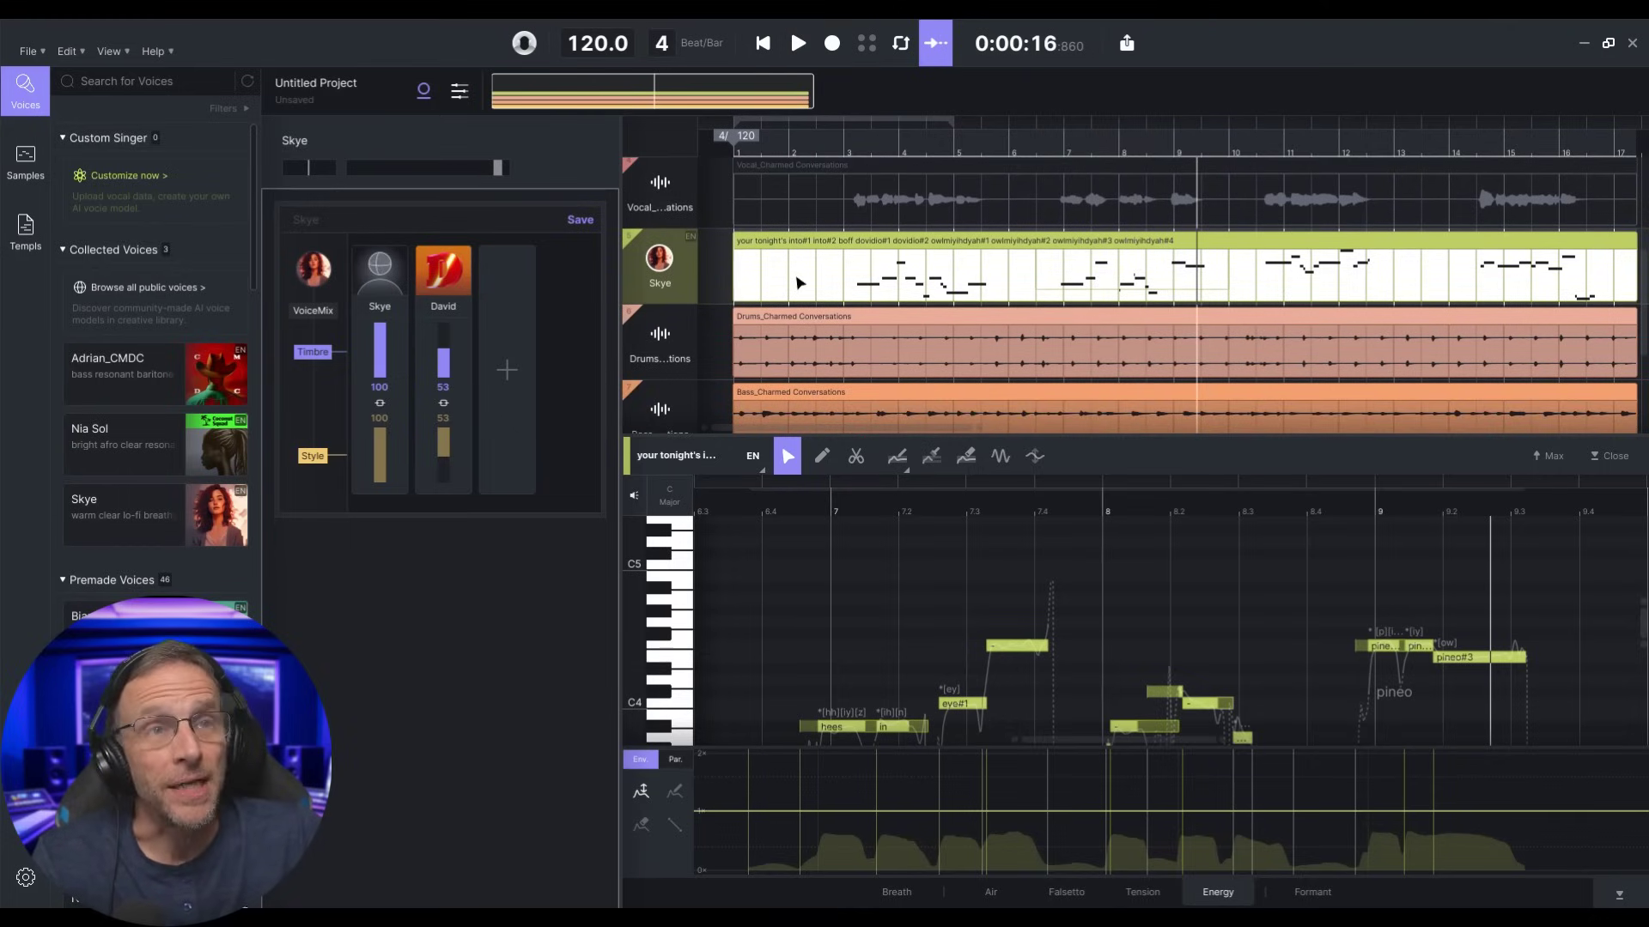
right_click(687, 255)
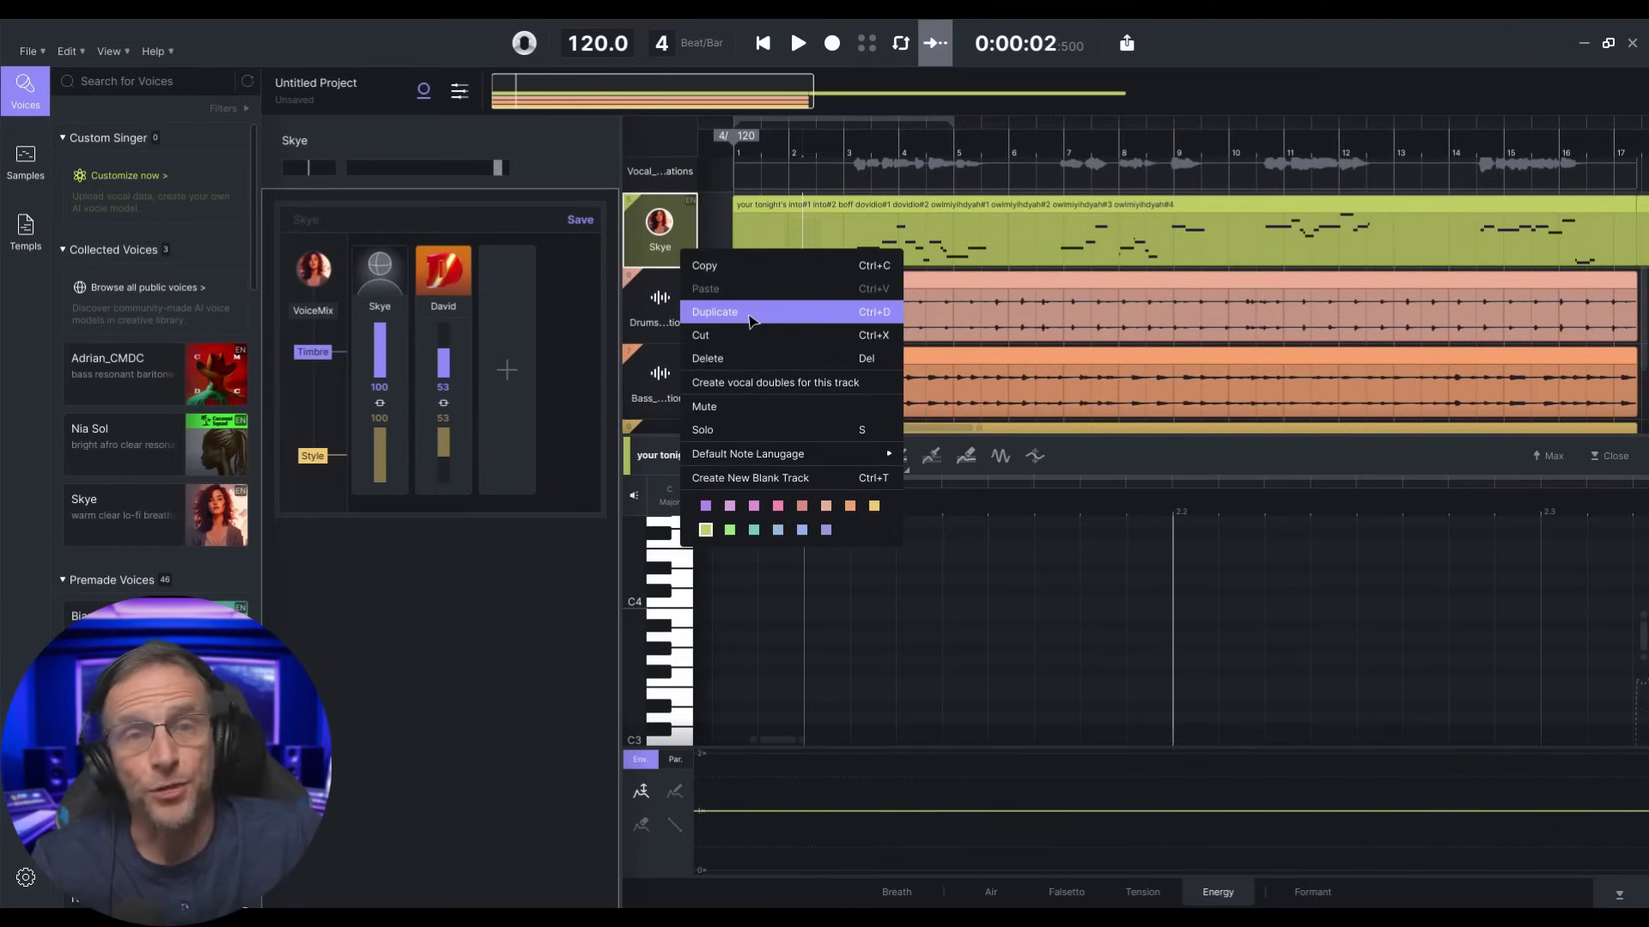
click(750, 313)
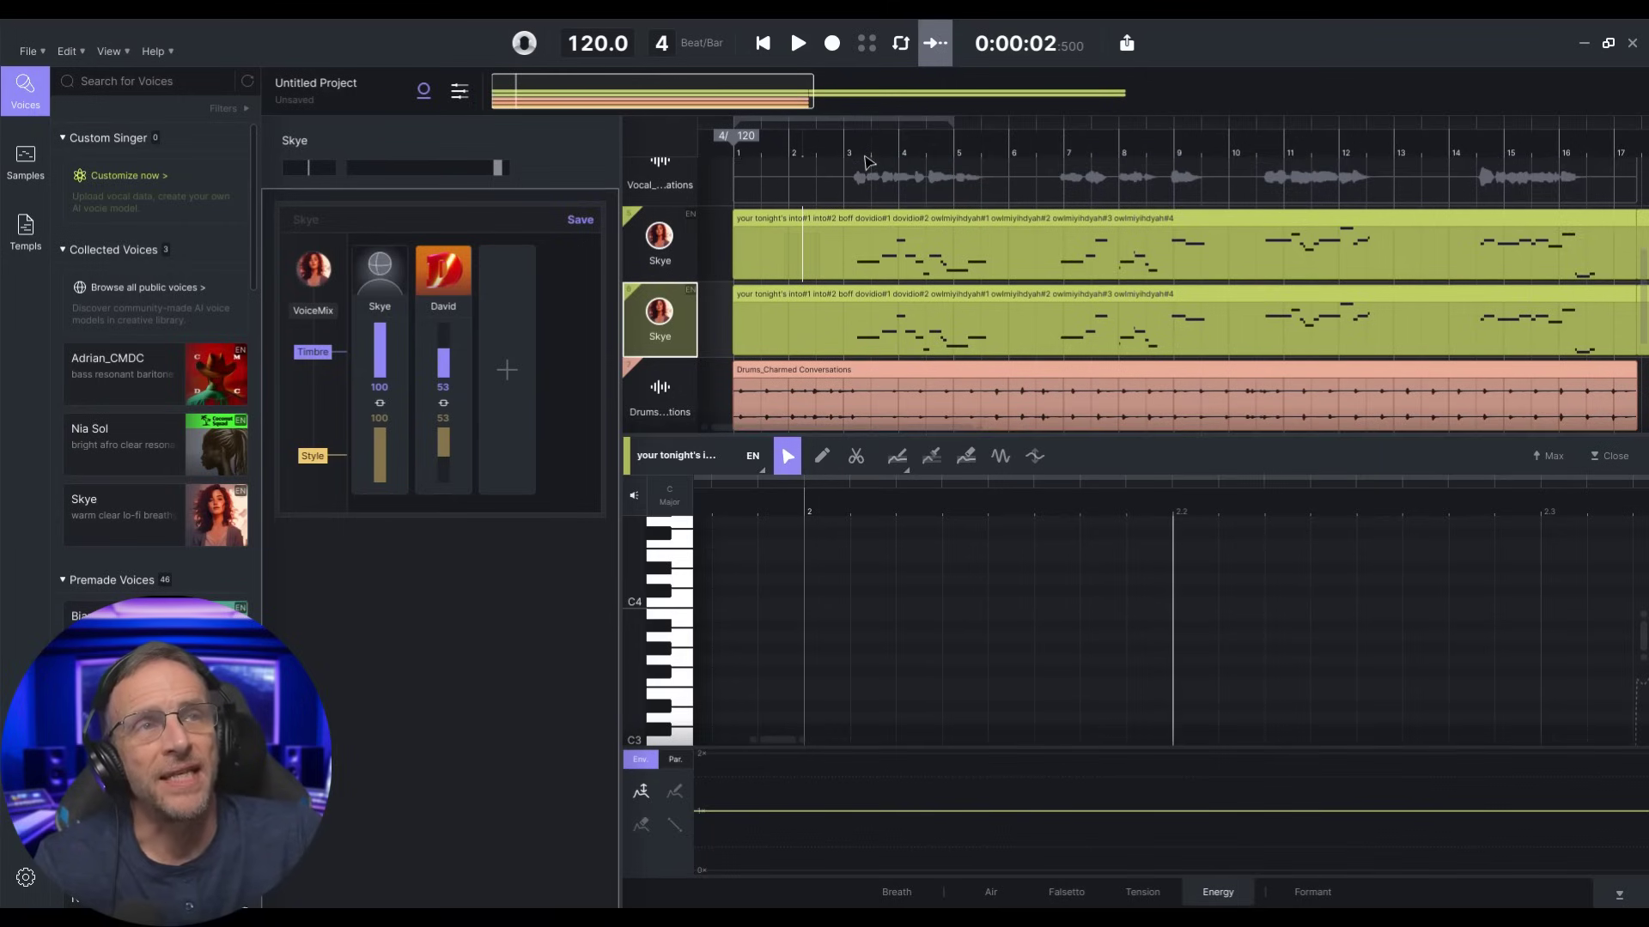
click(864, 161)
click(796, 43)
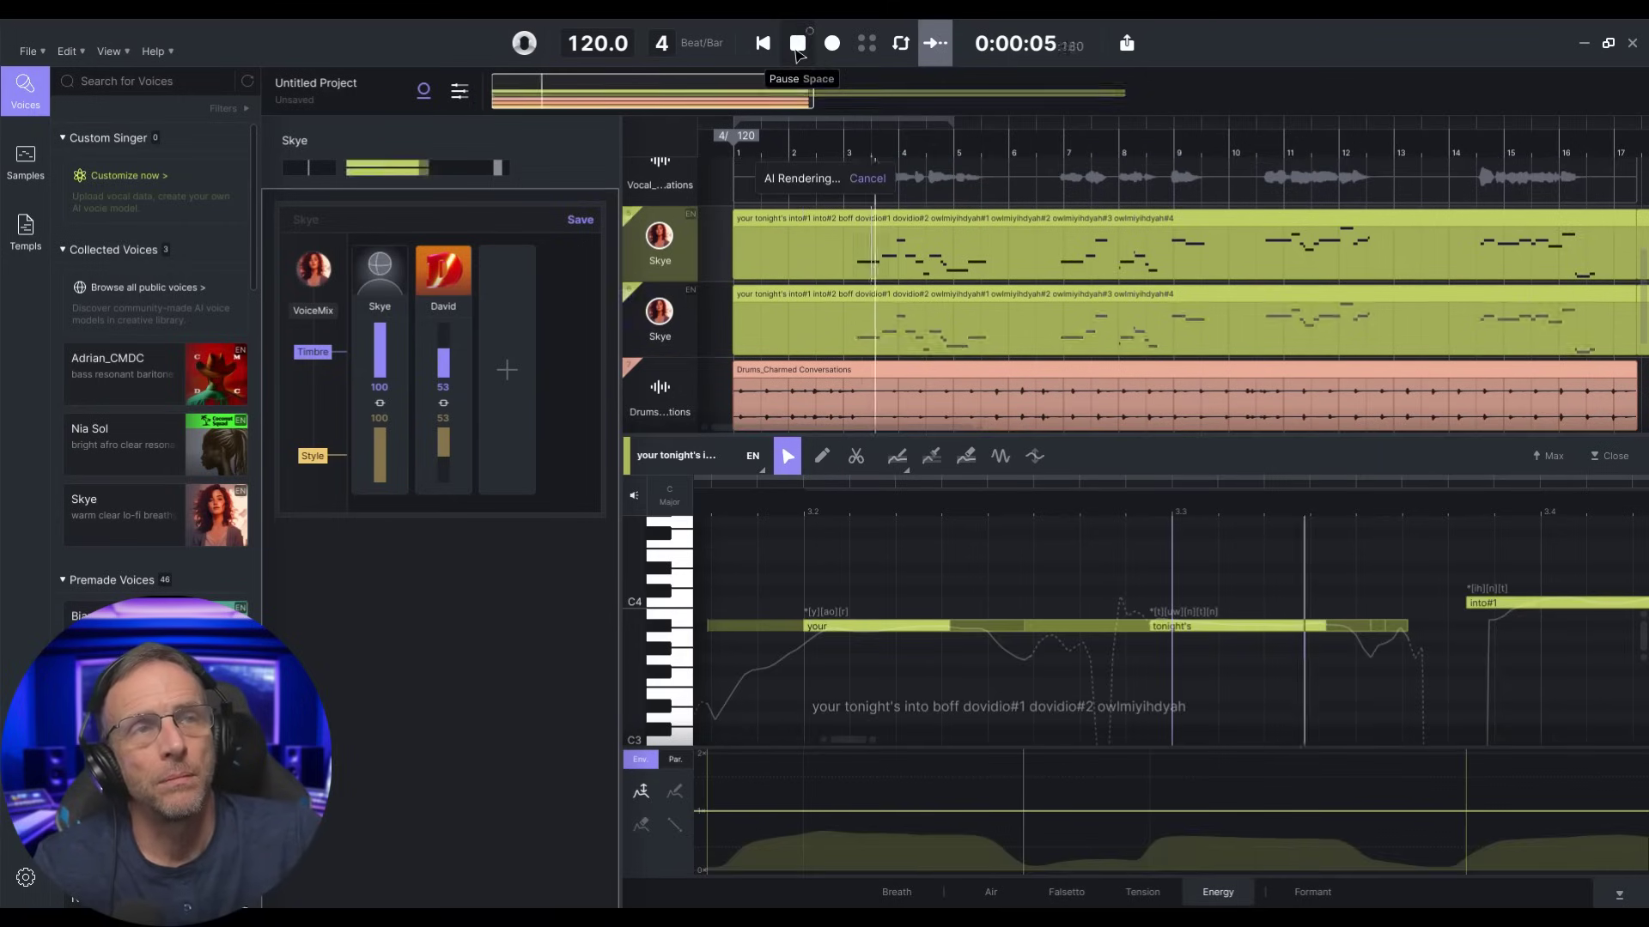
click(856, 395)
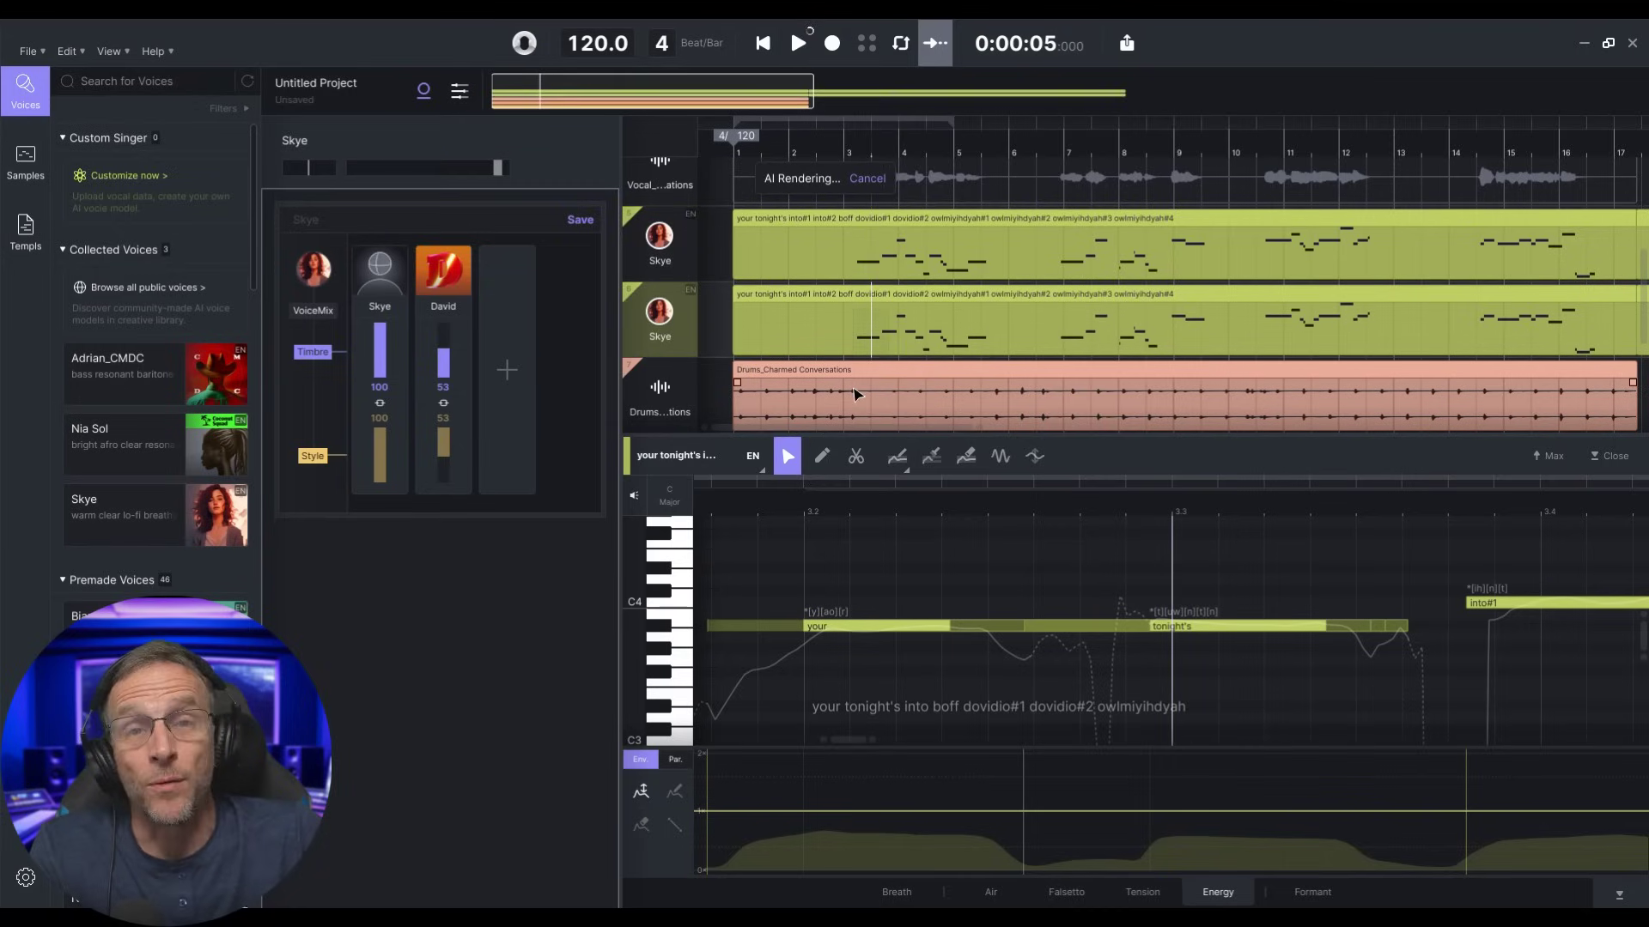
Step: Raise the notes in the duplicate Skye track, moving "your" up to D4, and play back the harmony
click(884, 322)
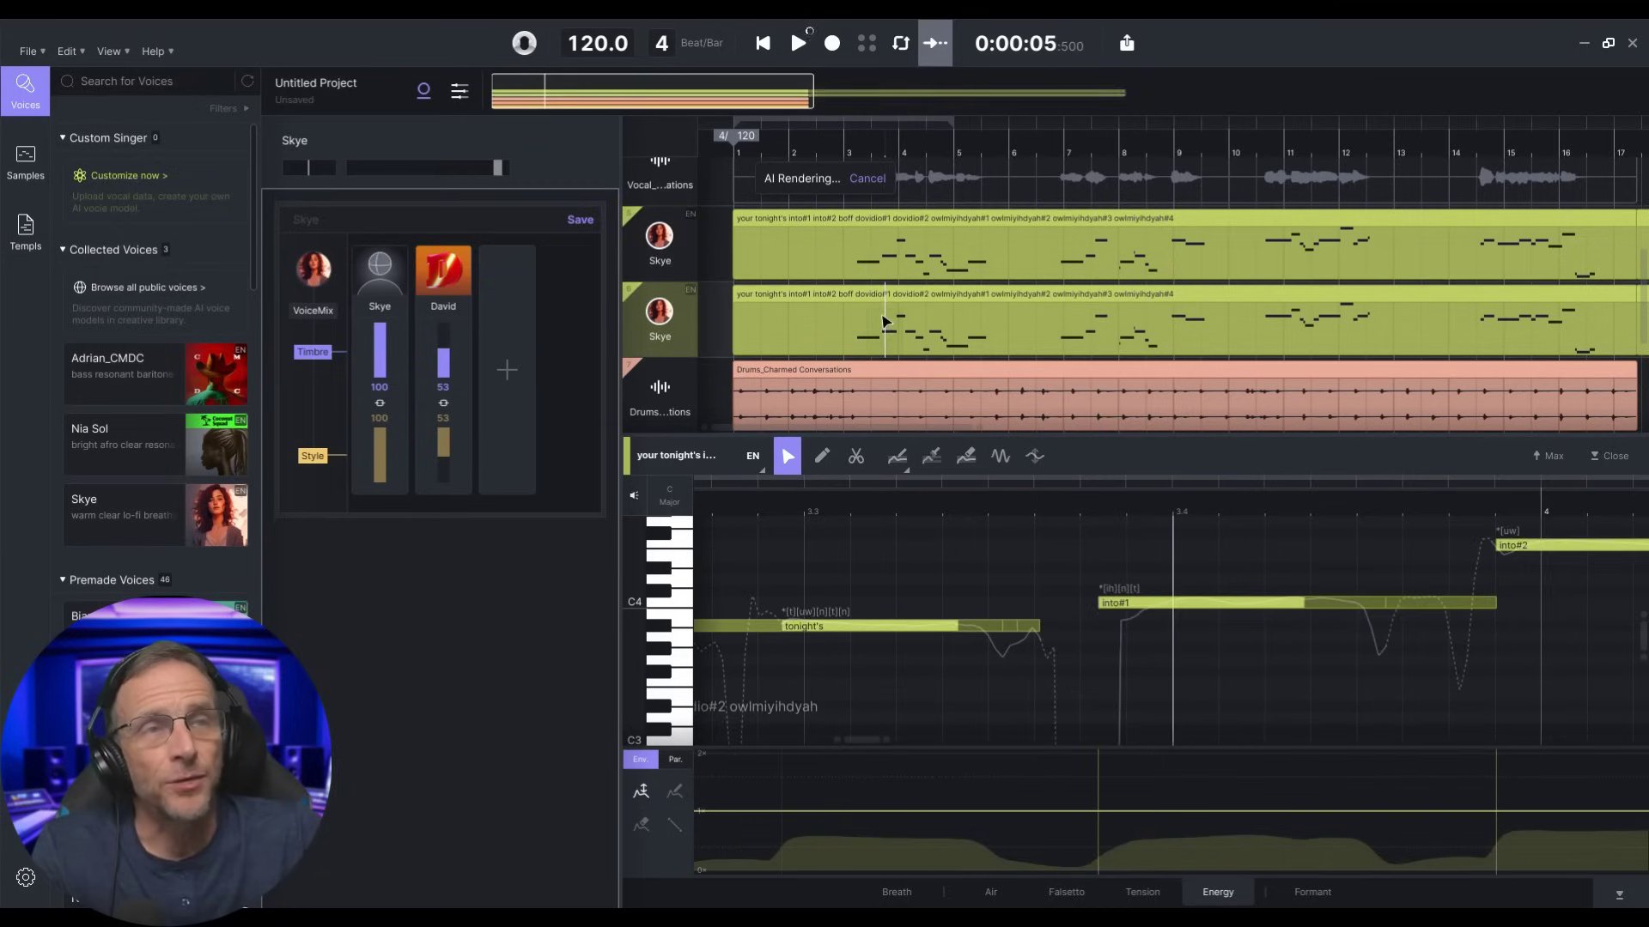
scroll(818, 642, down, 1)
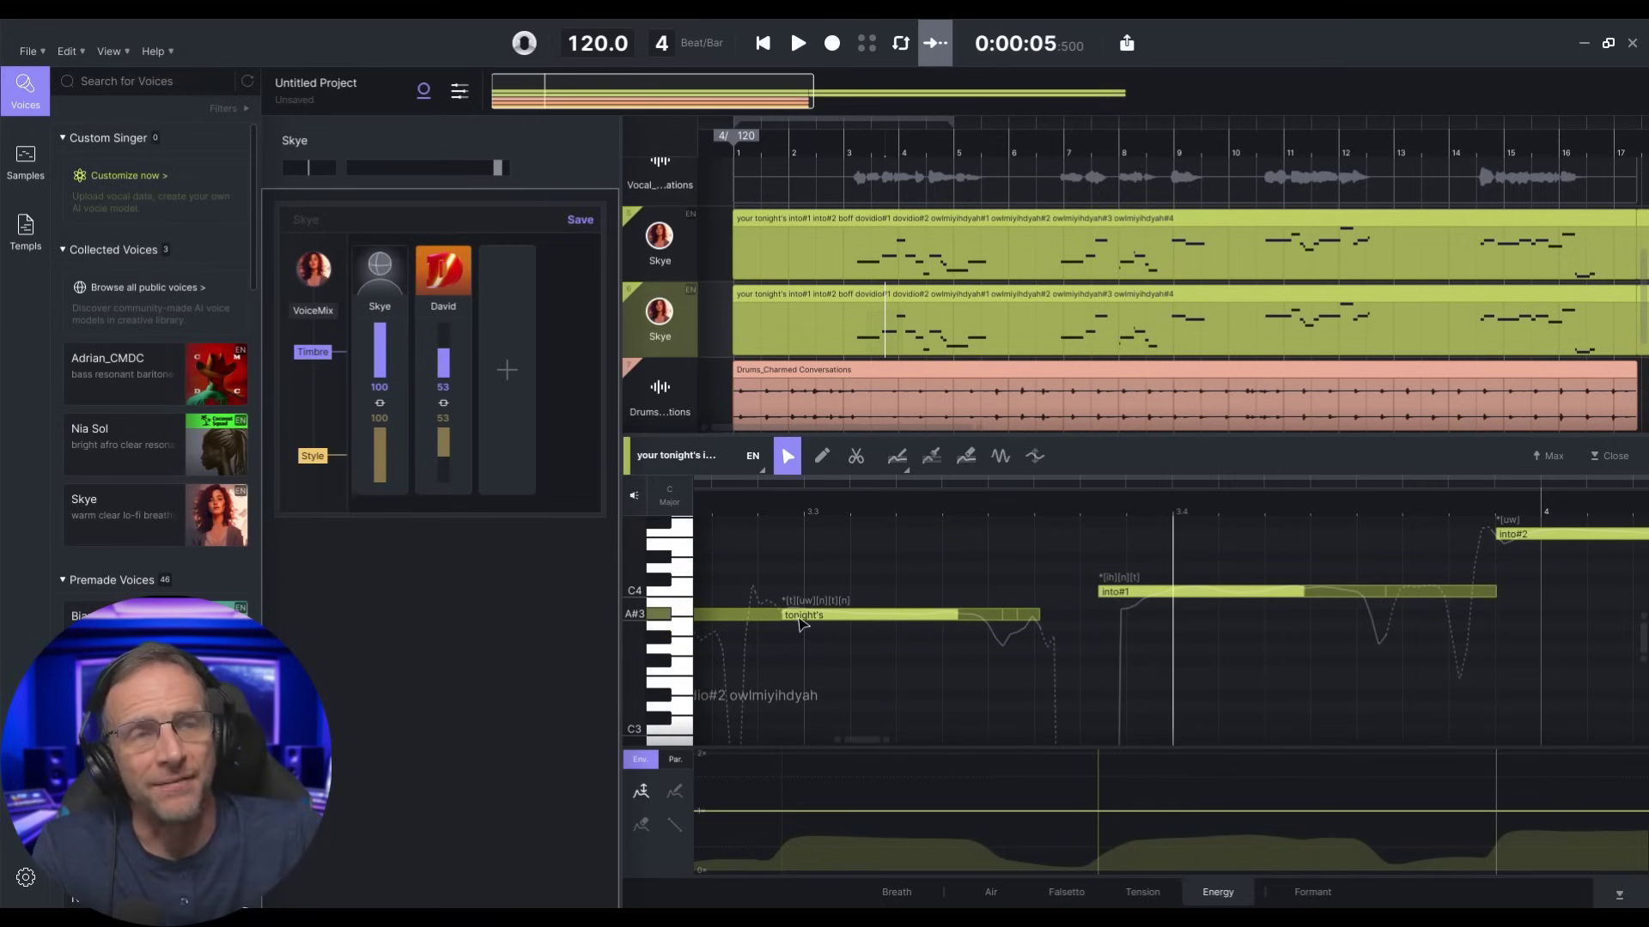
double_click(800, 615)
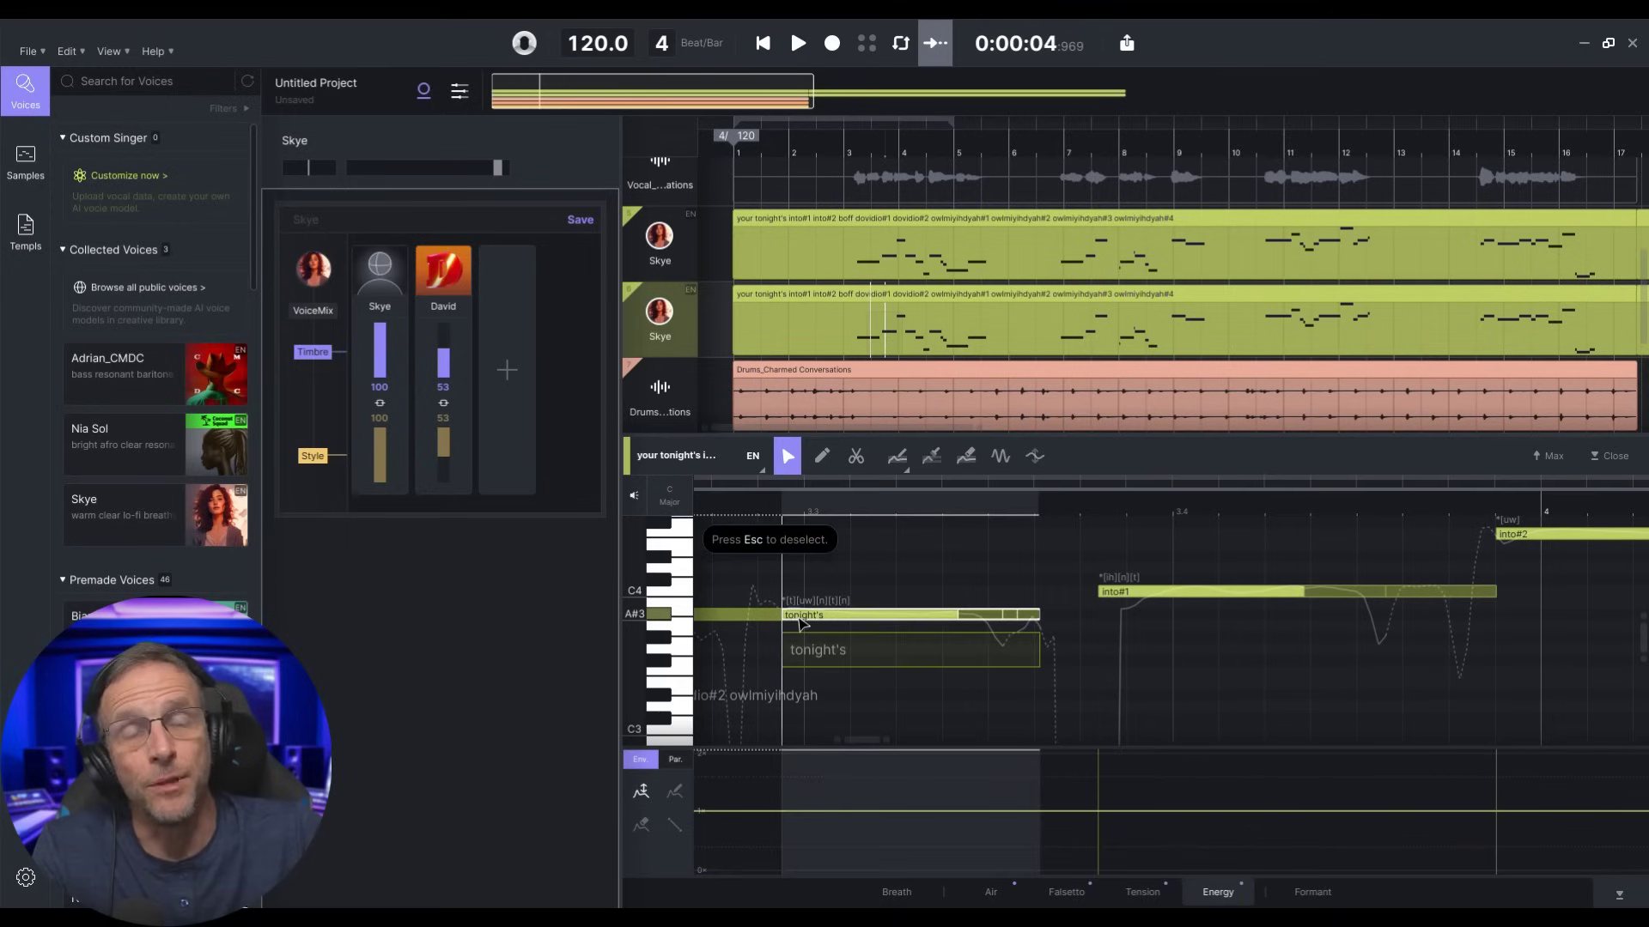
double_click(885, 677)
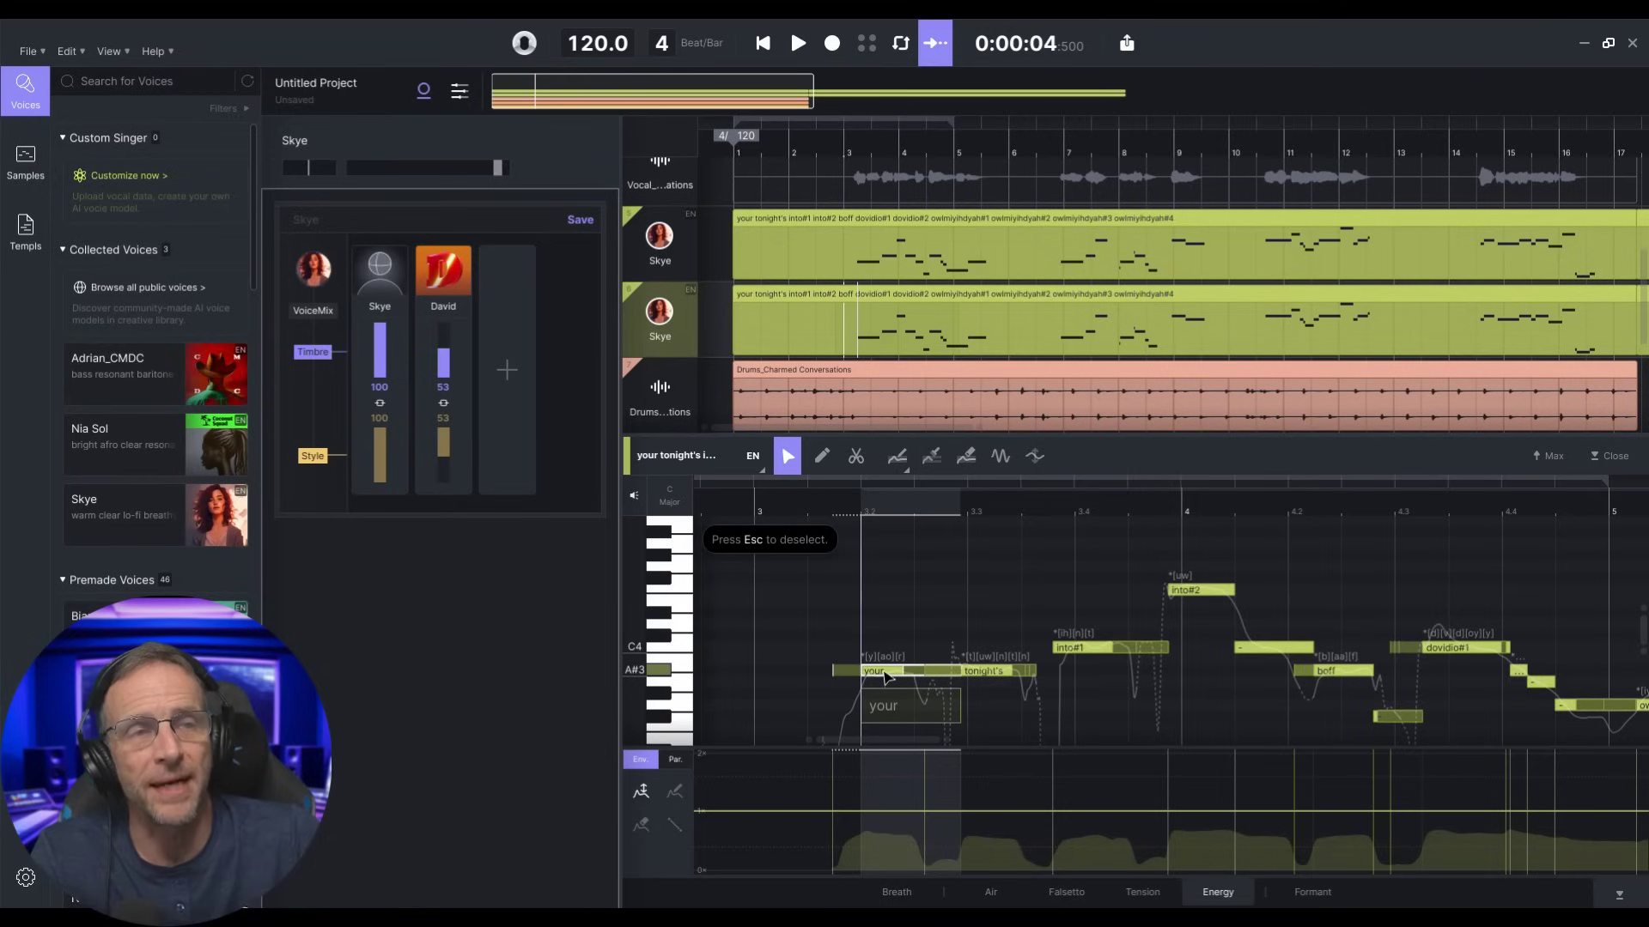
drag(885, 677, 886, 631)
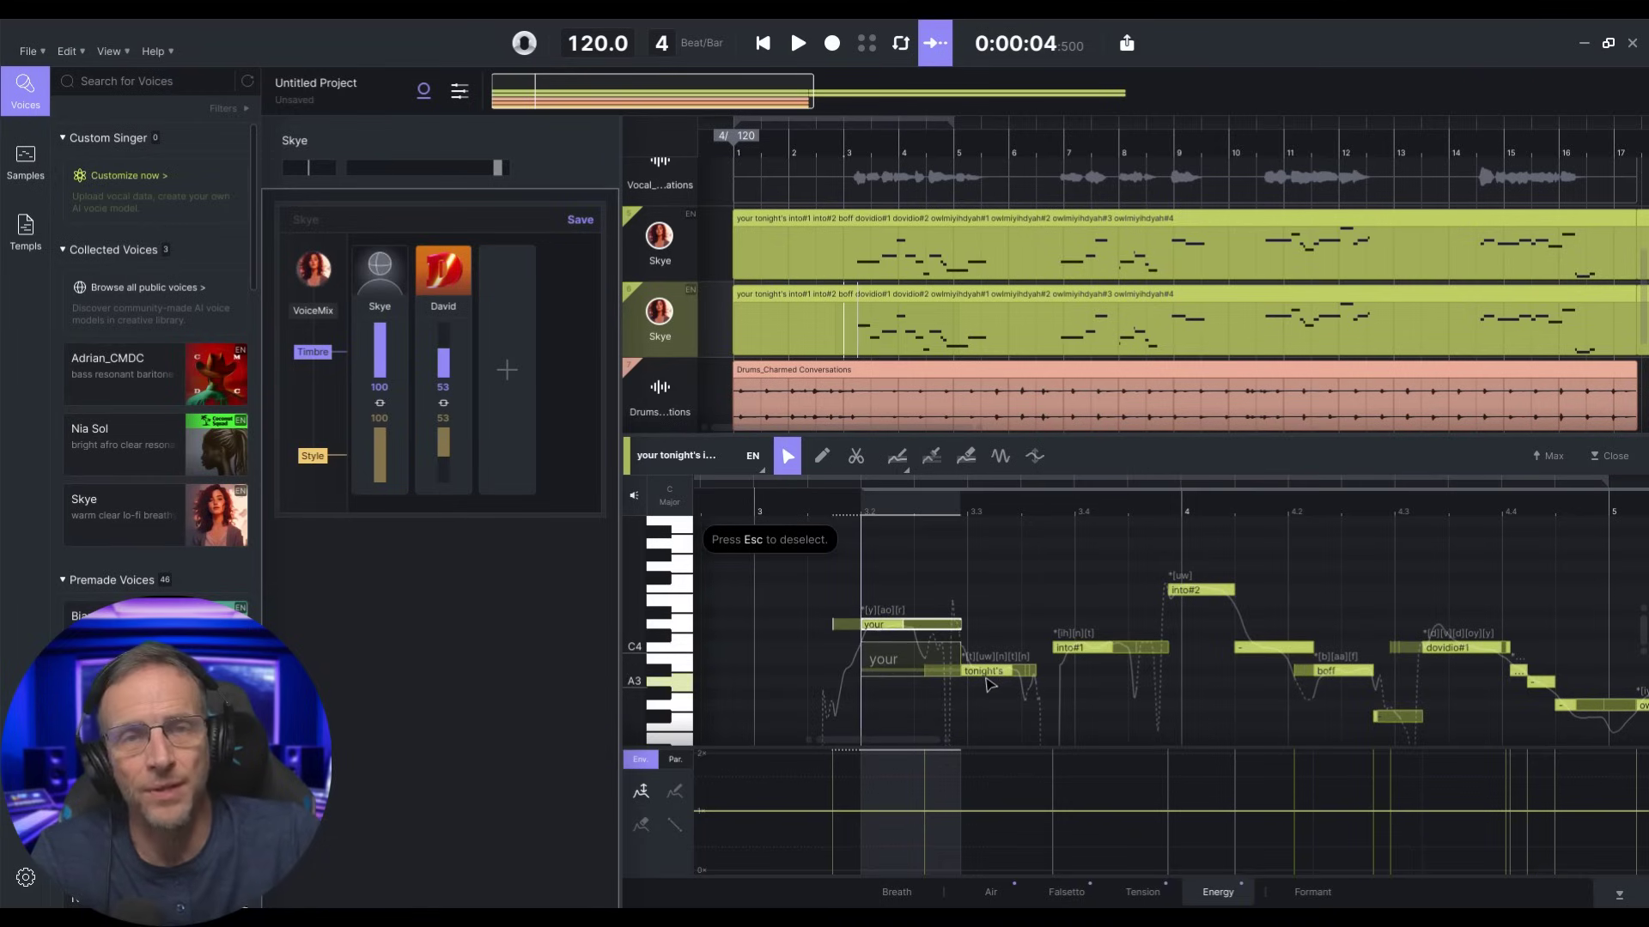
click(798, 43)
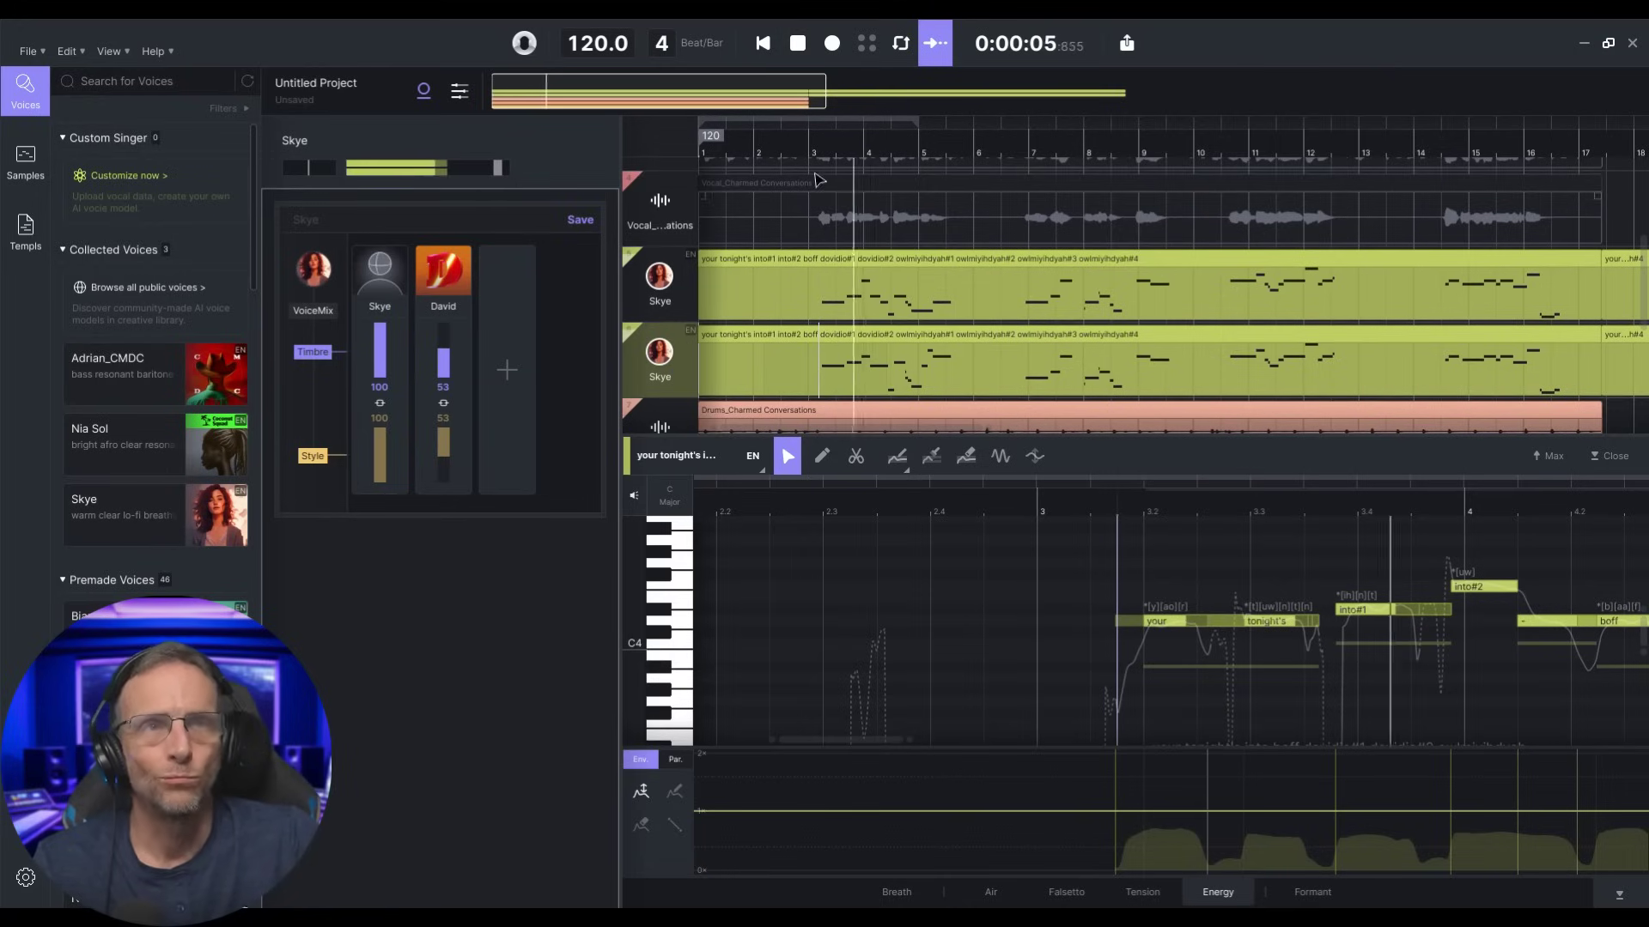
click(798, 45)
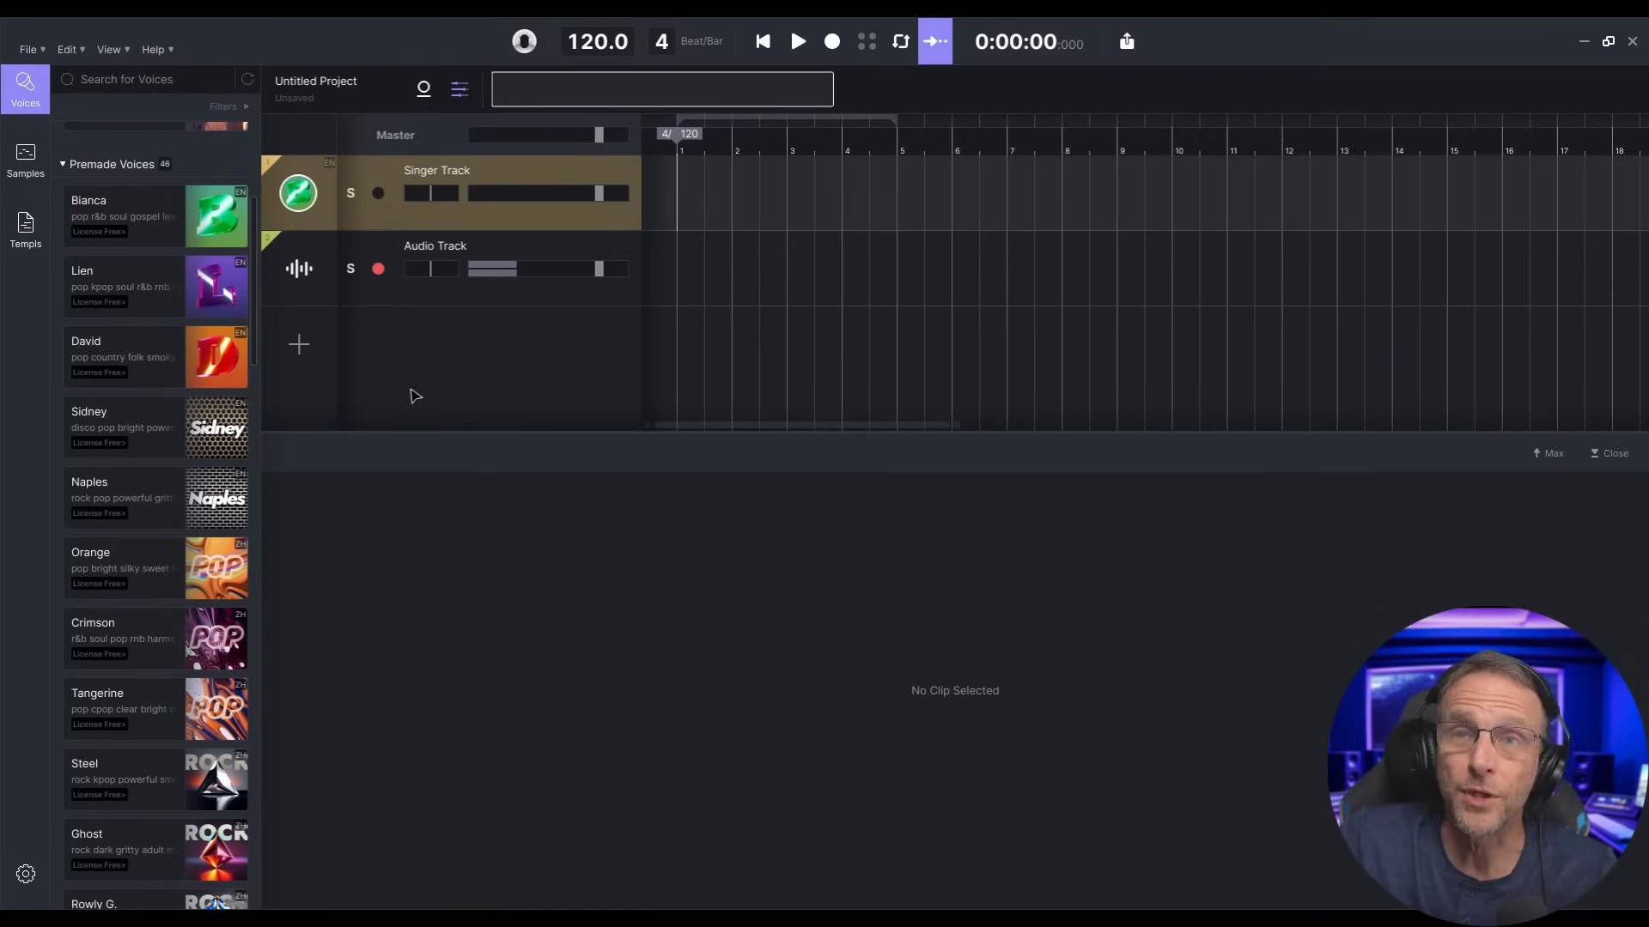
Step: Record a vocal on the audio track and convert it to English MIDI and lyrics with the original pitch line
click(831, 41)
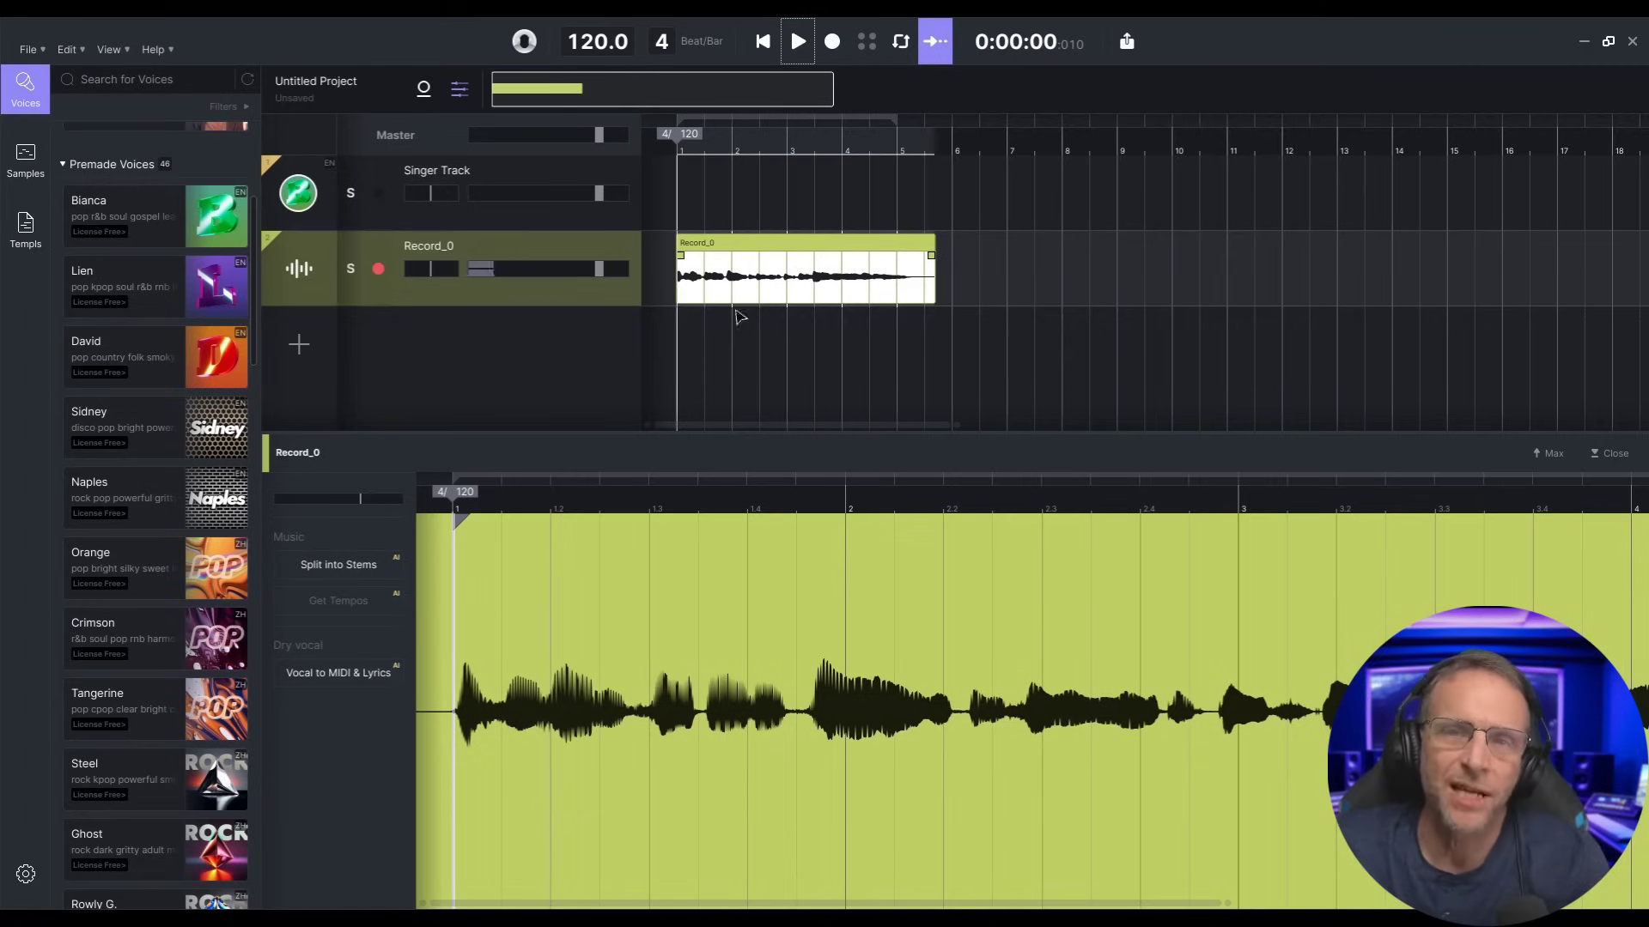
click(335, 674)
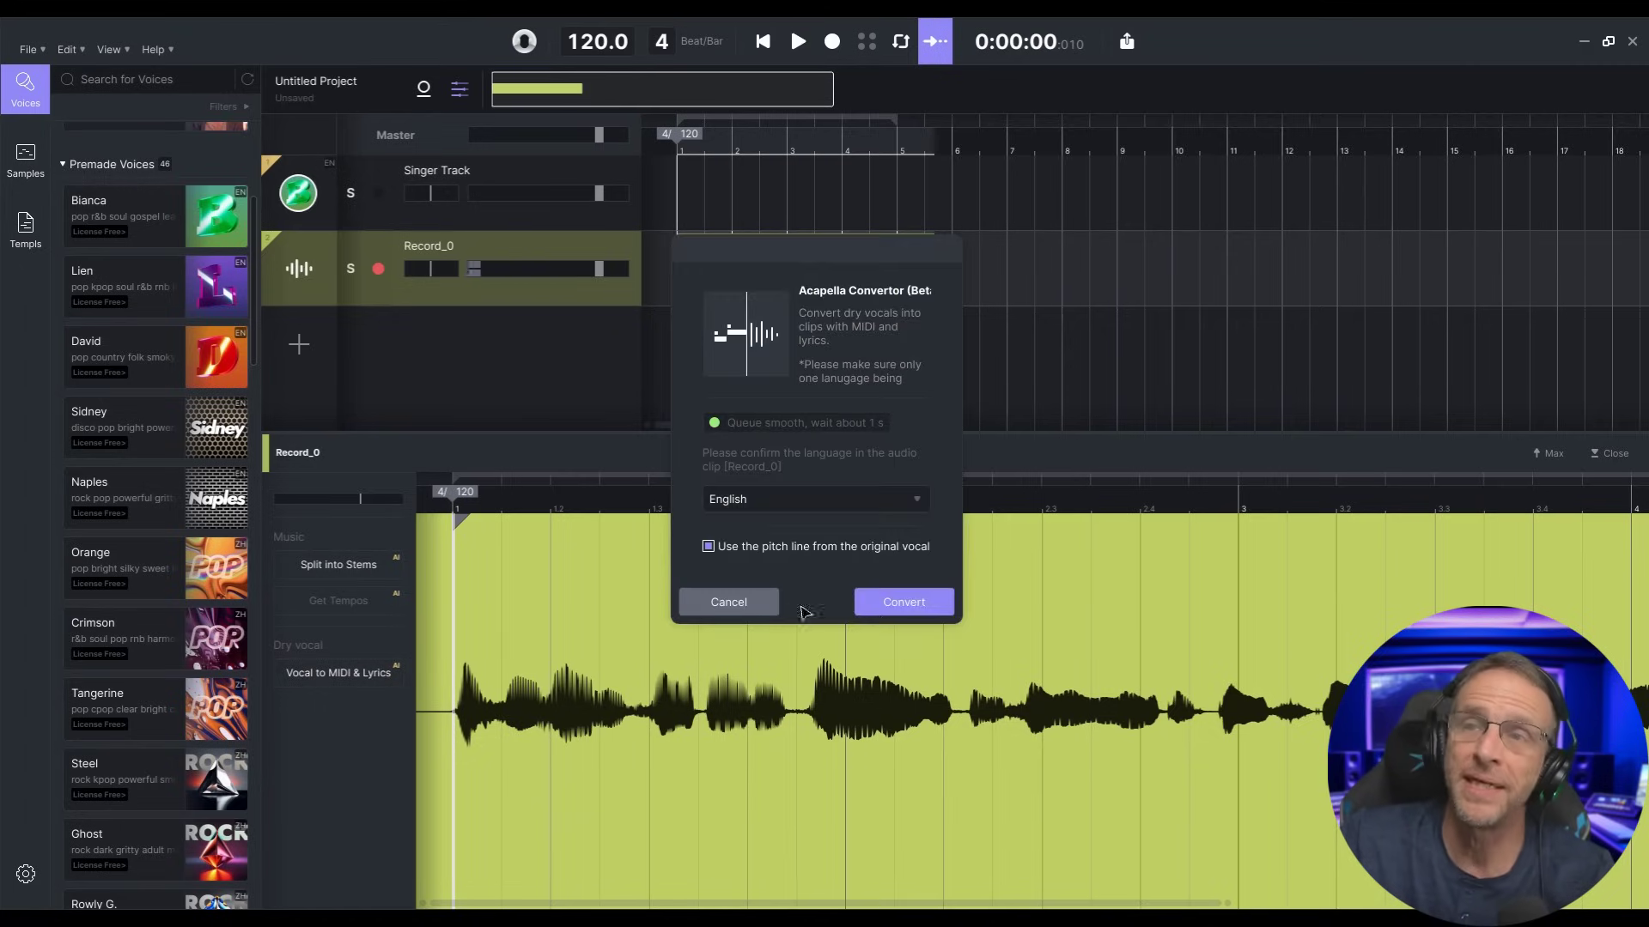
click(895, 606)
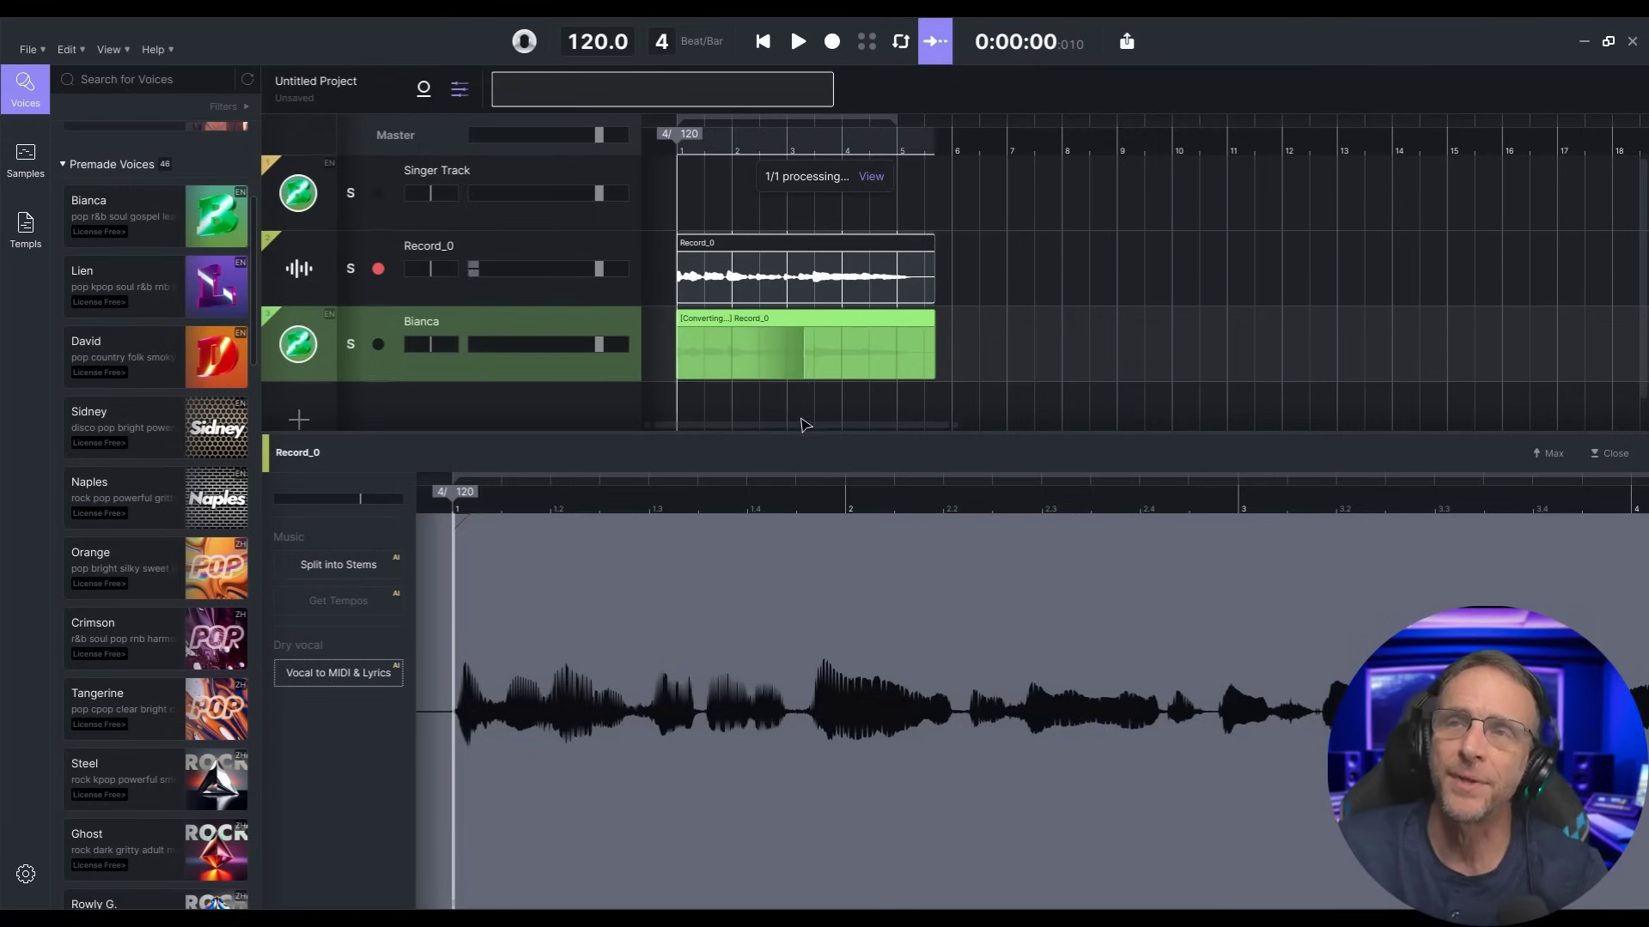
Step: Raise the converted Bianca track's volume slightly during playback and change its voice to David
click(765, 41)
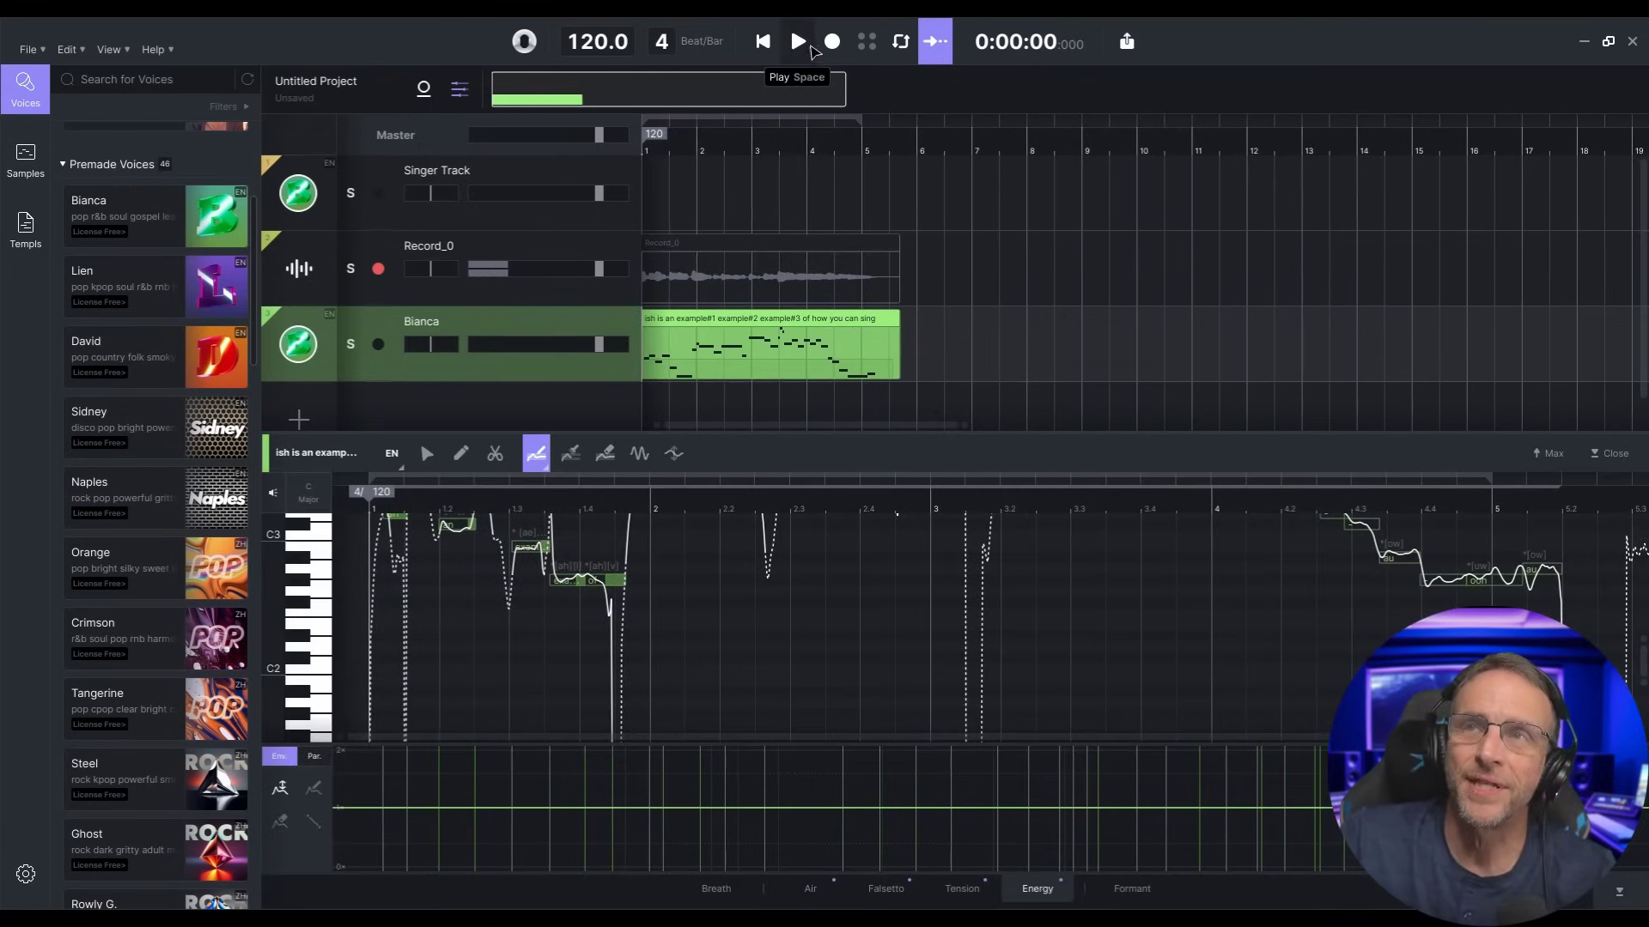
click(802, 47)
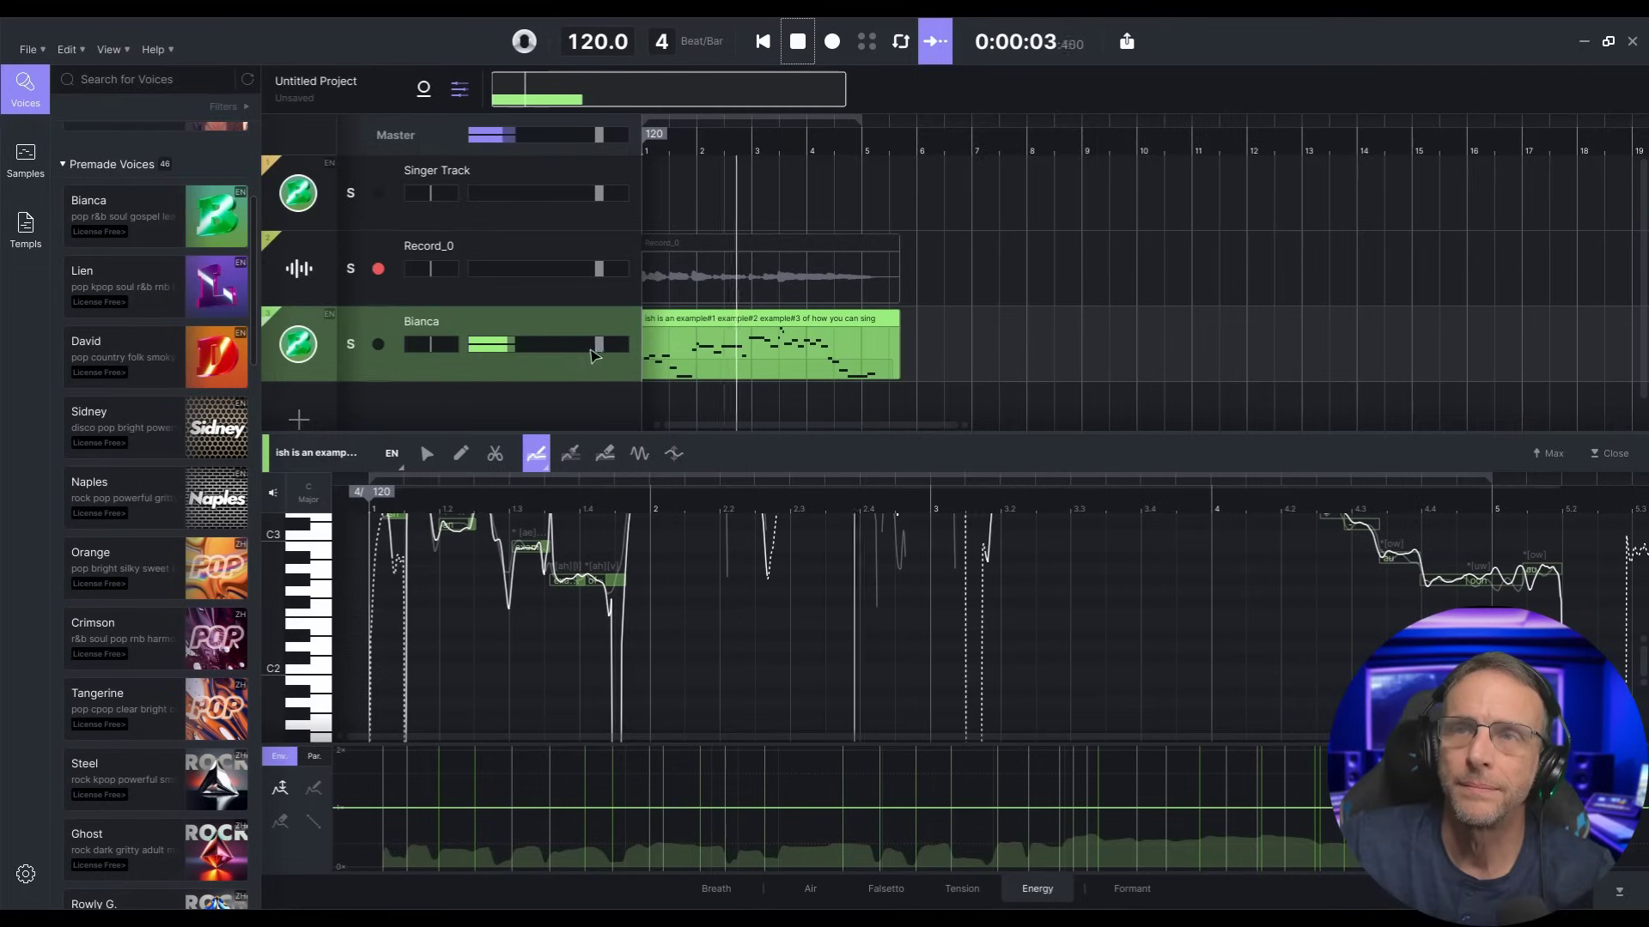
drag(599, 344, 612, 346)
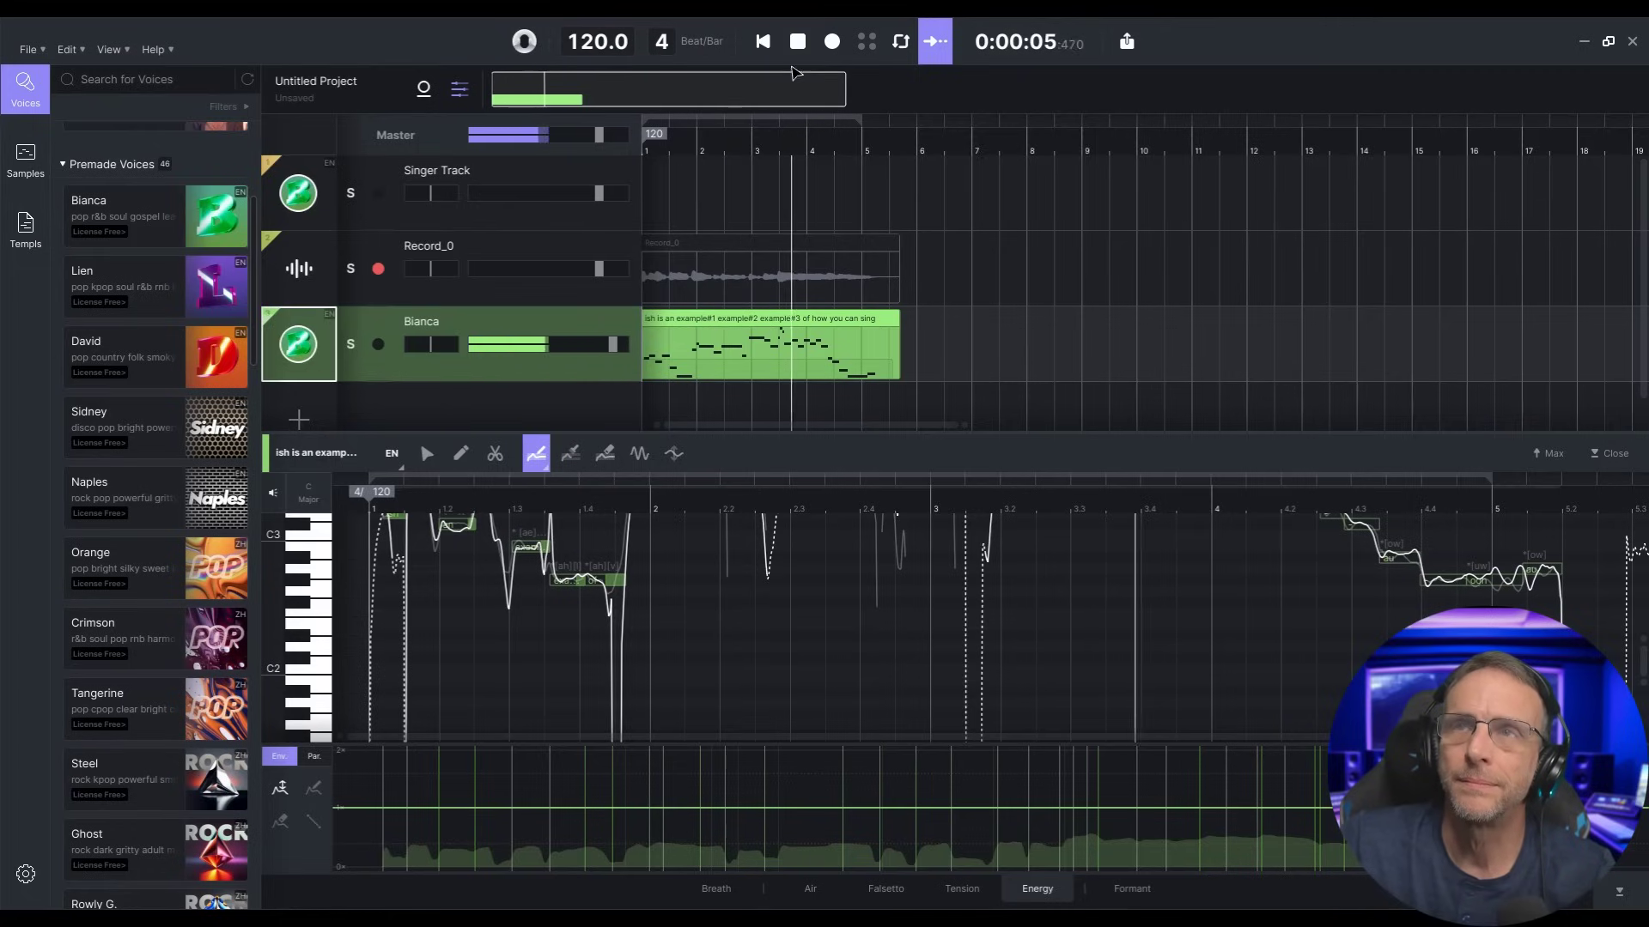
click(802, 48)
drag(216, 356, 305, 348)
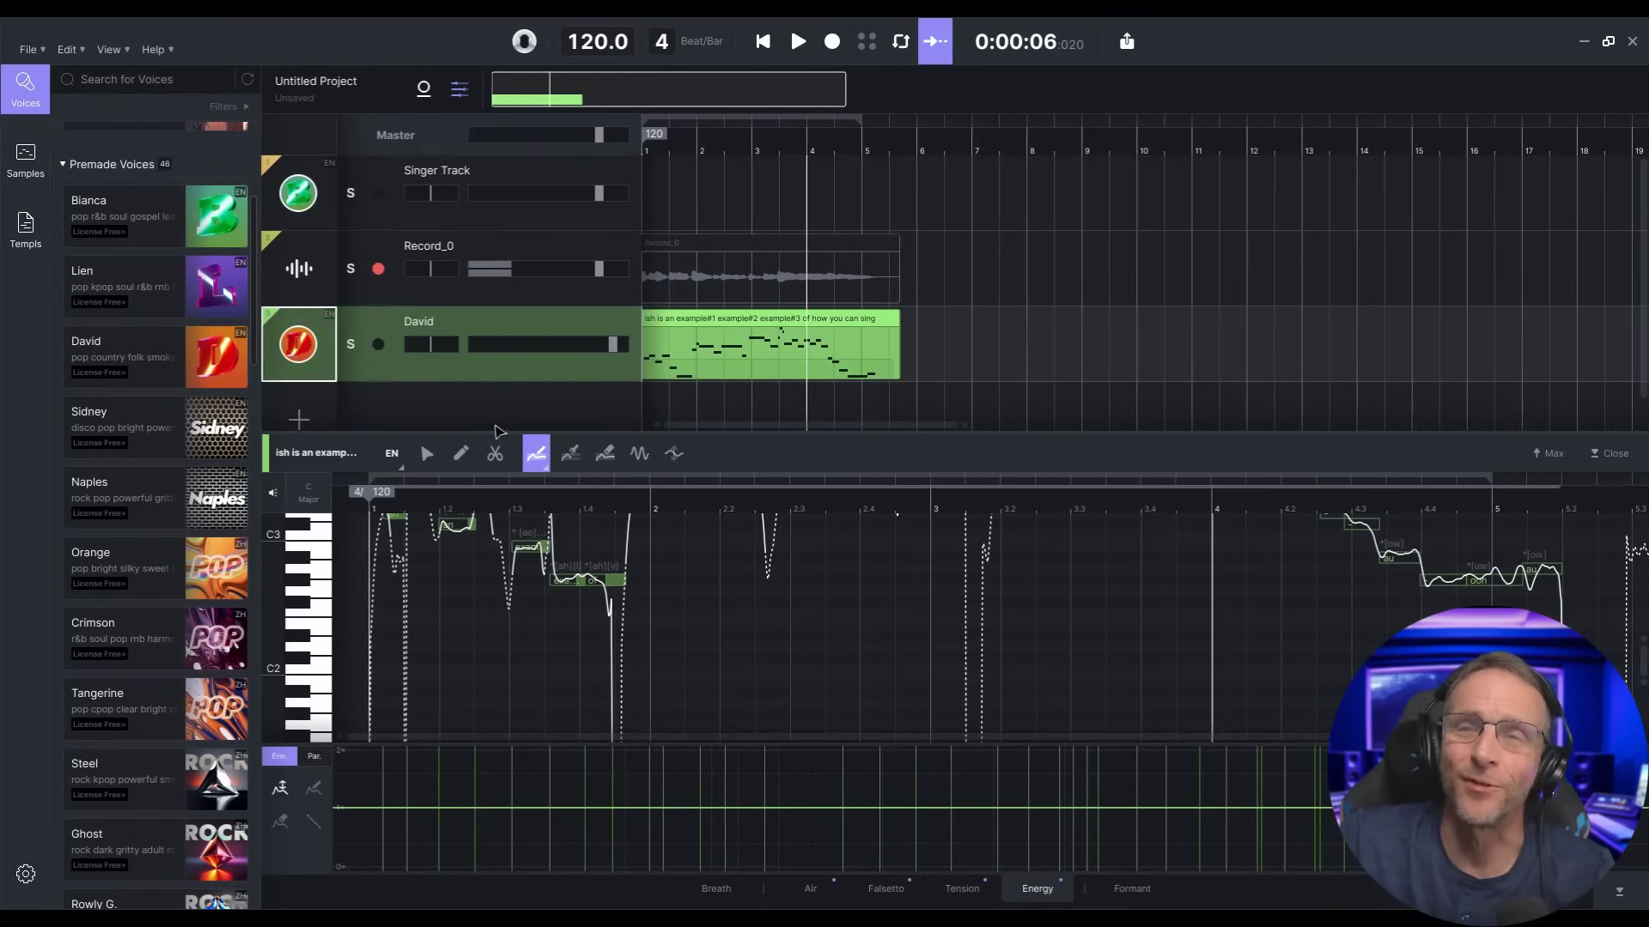
Step: Play the David track's converted vocal from the beginning to about bar 5
click(762, 41)
click(798, 41)
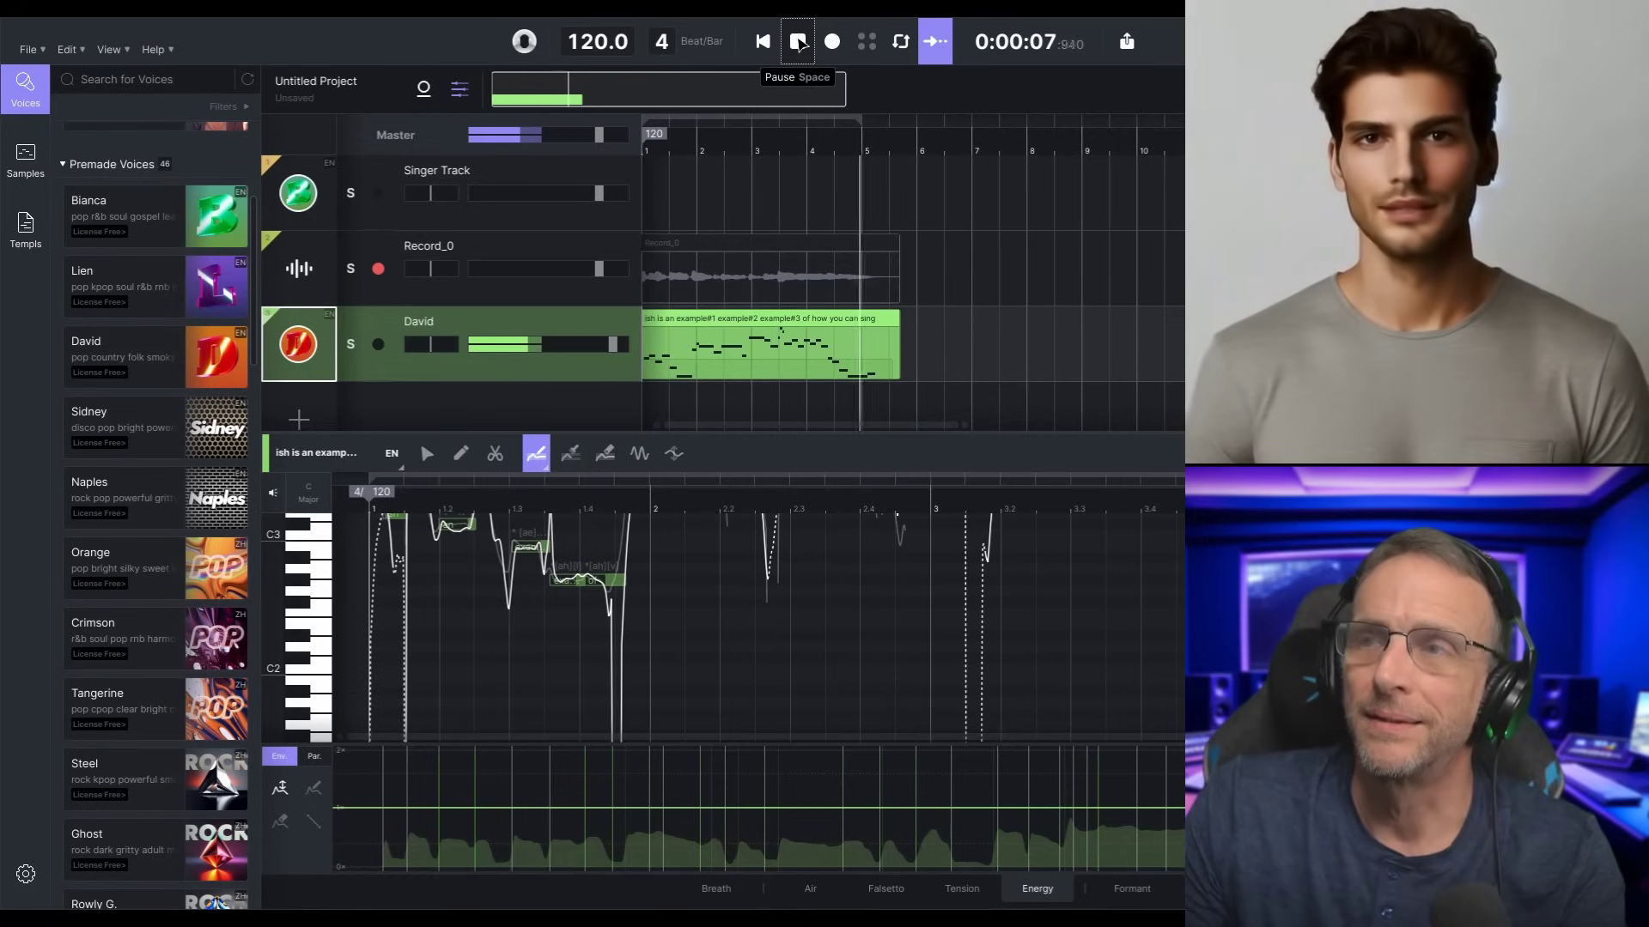
click(797, 43)
scroll(1347, 631, down, 3)
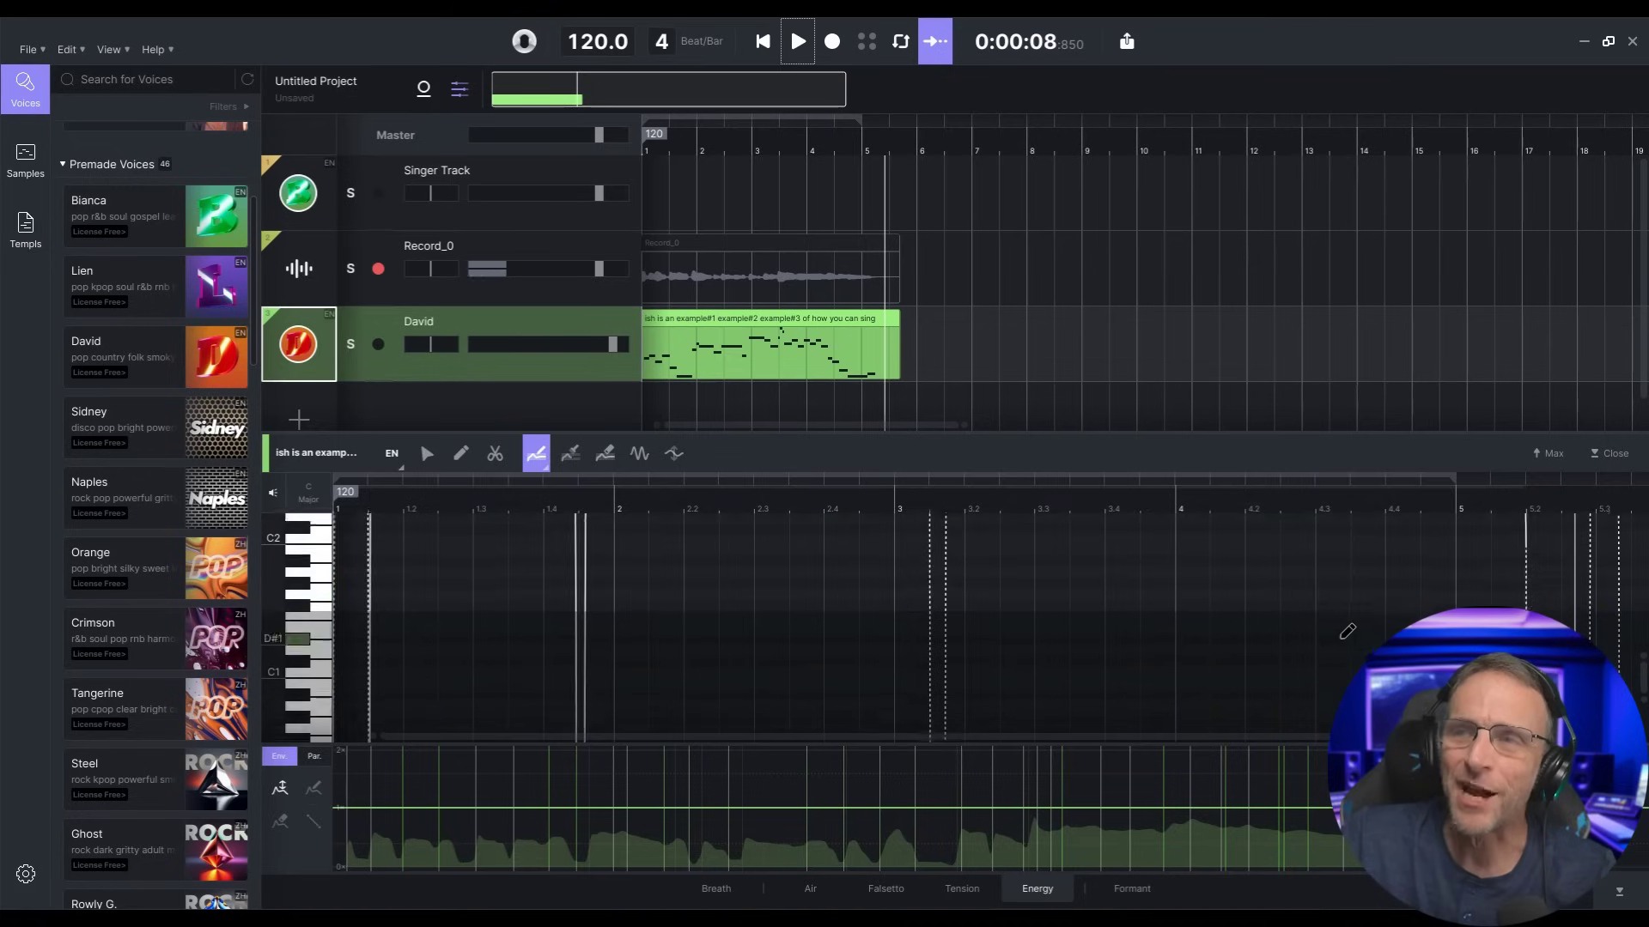
scroll(1346, 631, up, 5)
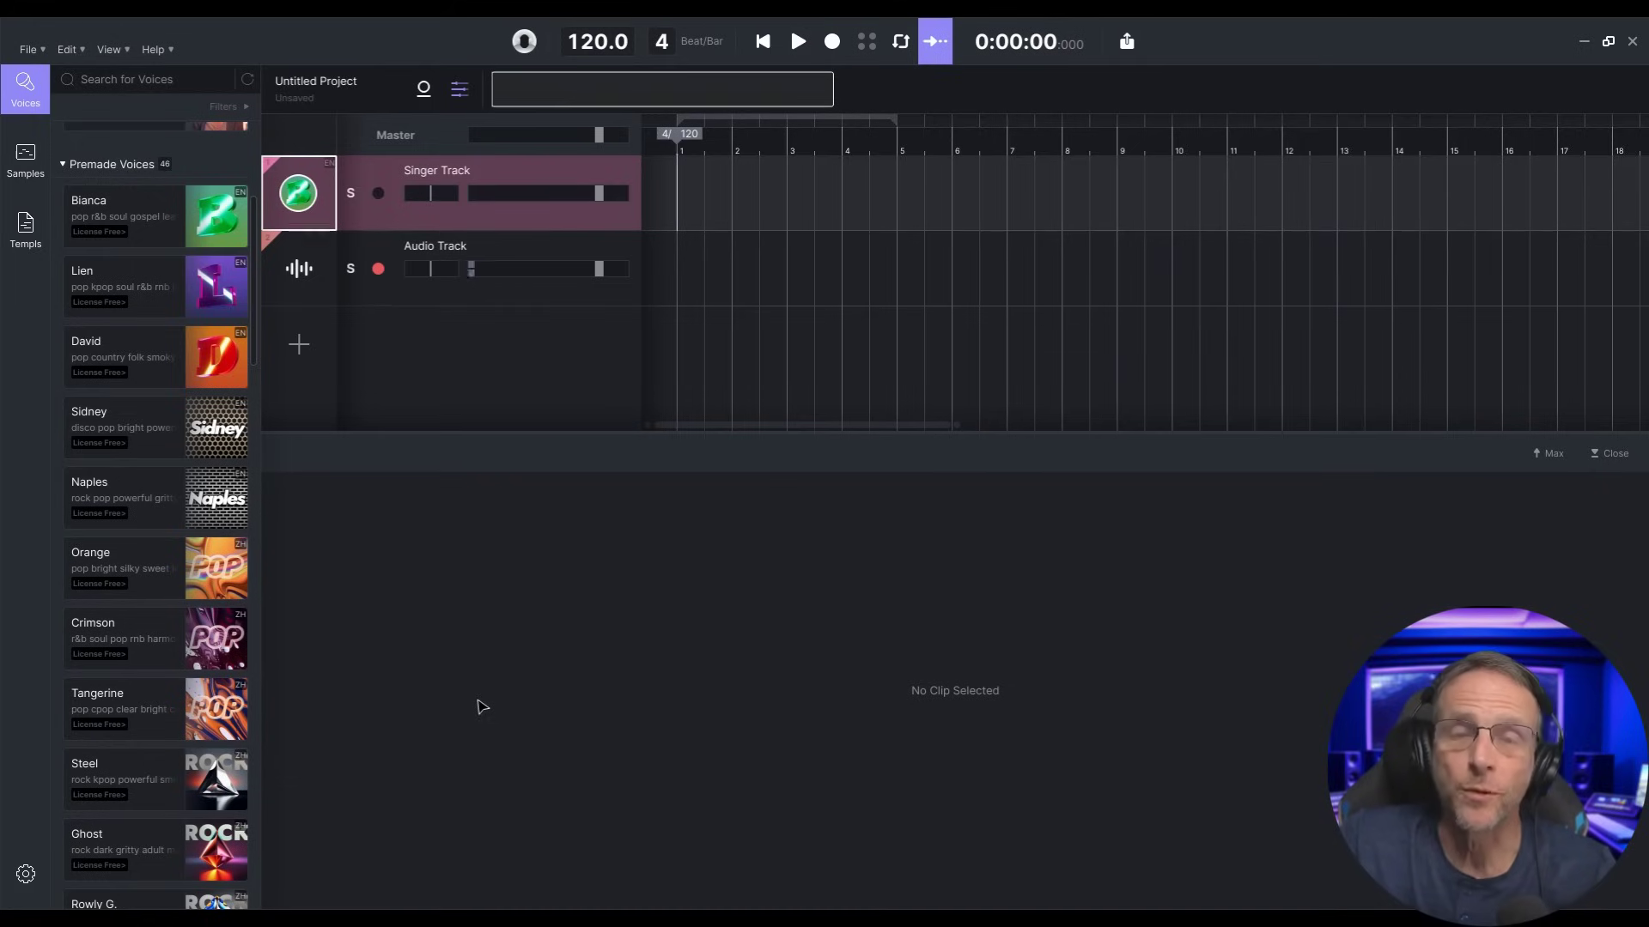
Step: Import a MIDI file and apply its tempo and time signature to the project
click(27, 49)
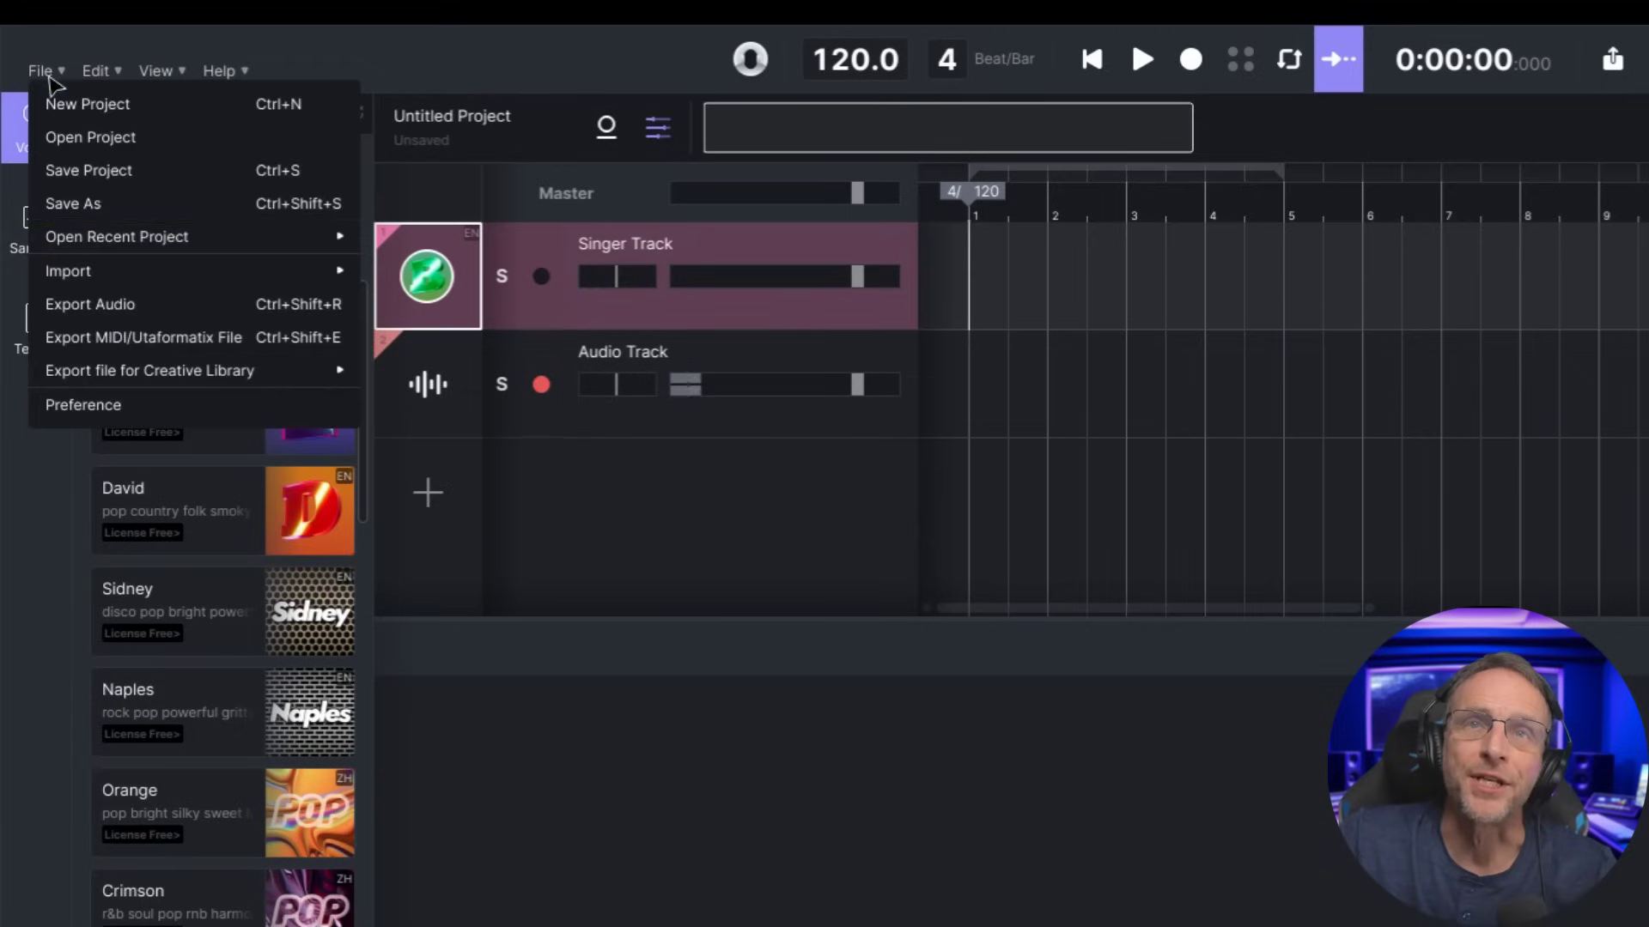
mouse_move(232, 189)
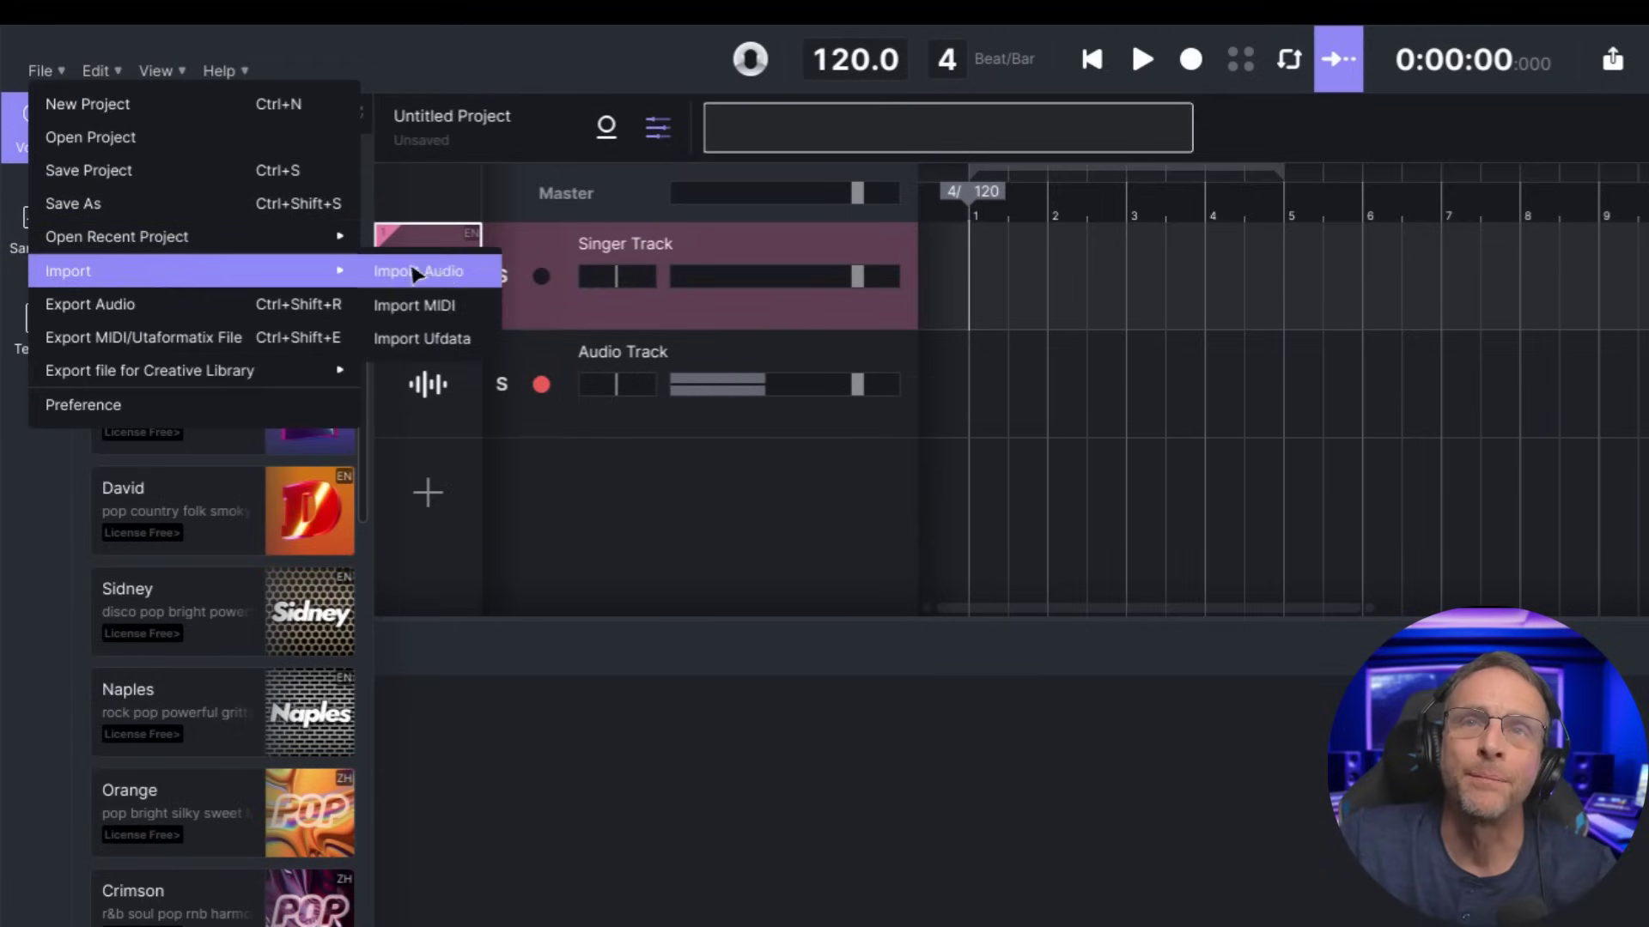
click(441, 301)
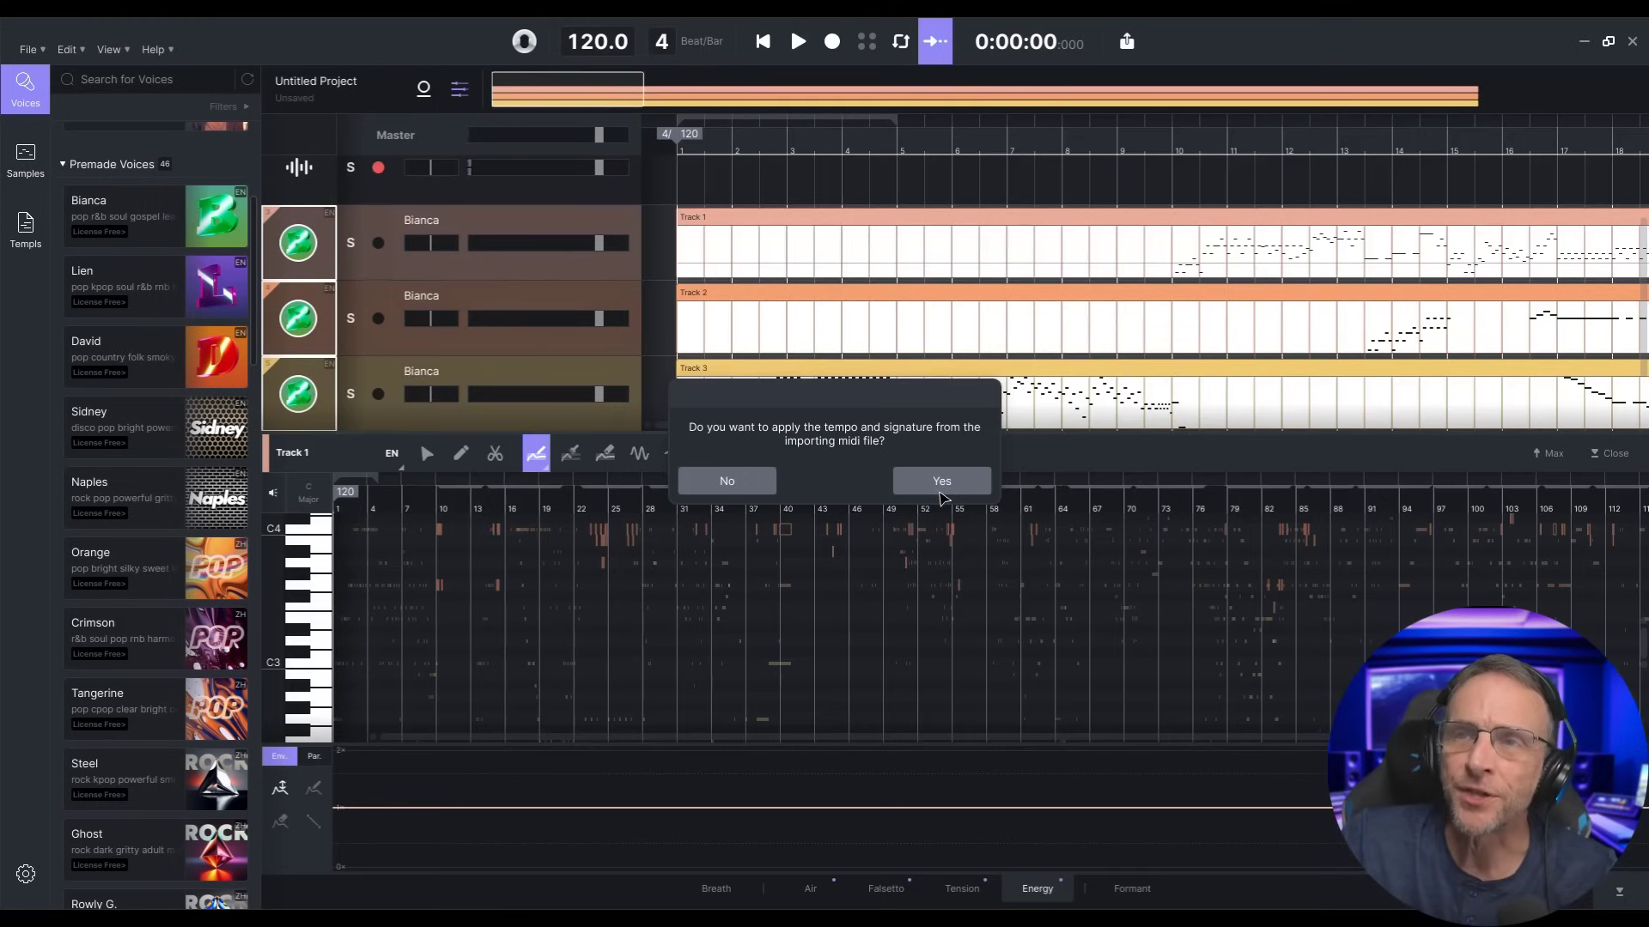
click(942, 482)
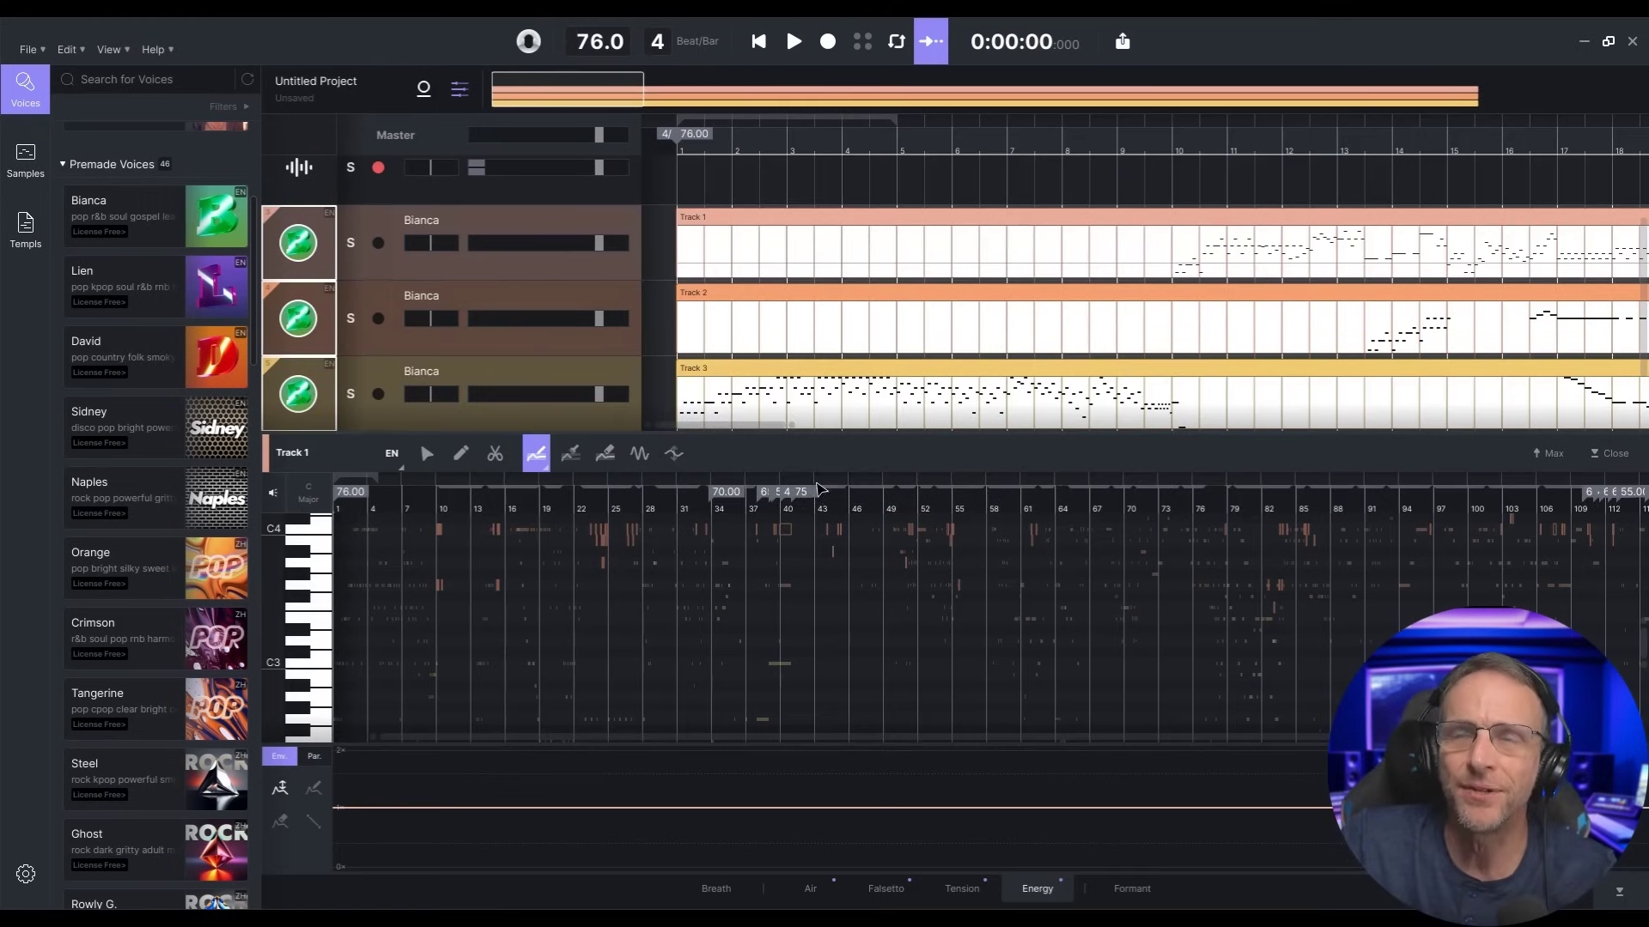
Step: Inspect the imported notes, open the Track 3 clip and play a short stretch from the start
scroll(381, 589, up, 10)
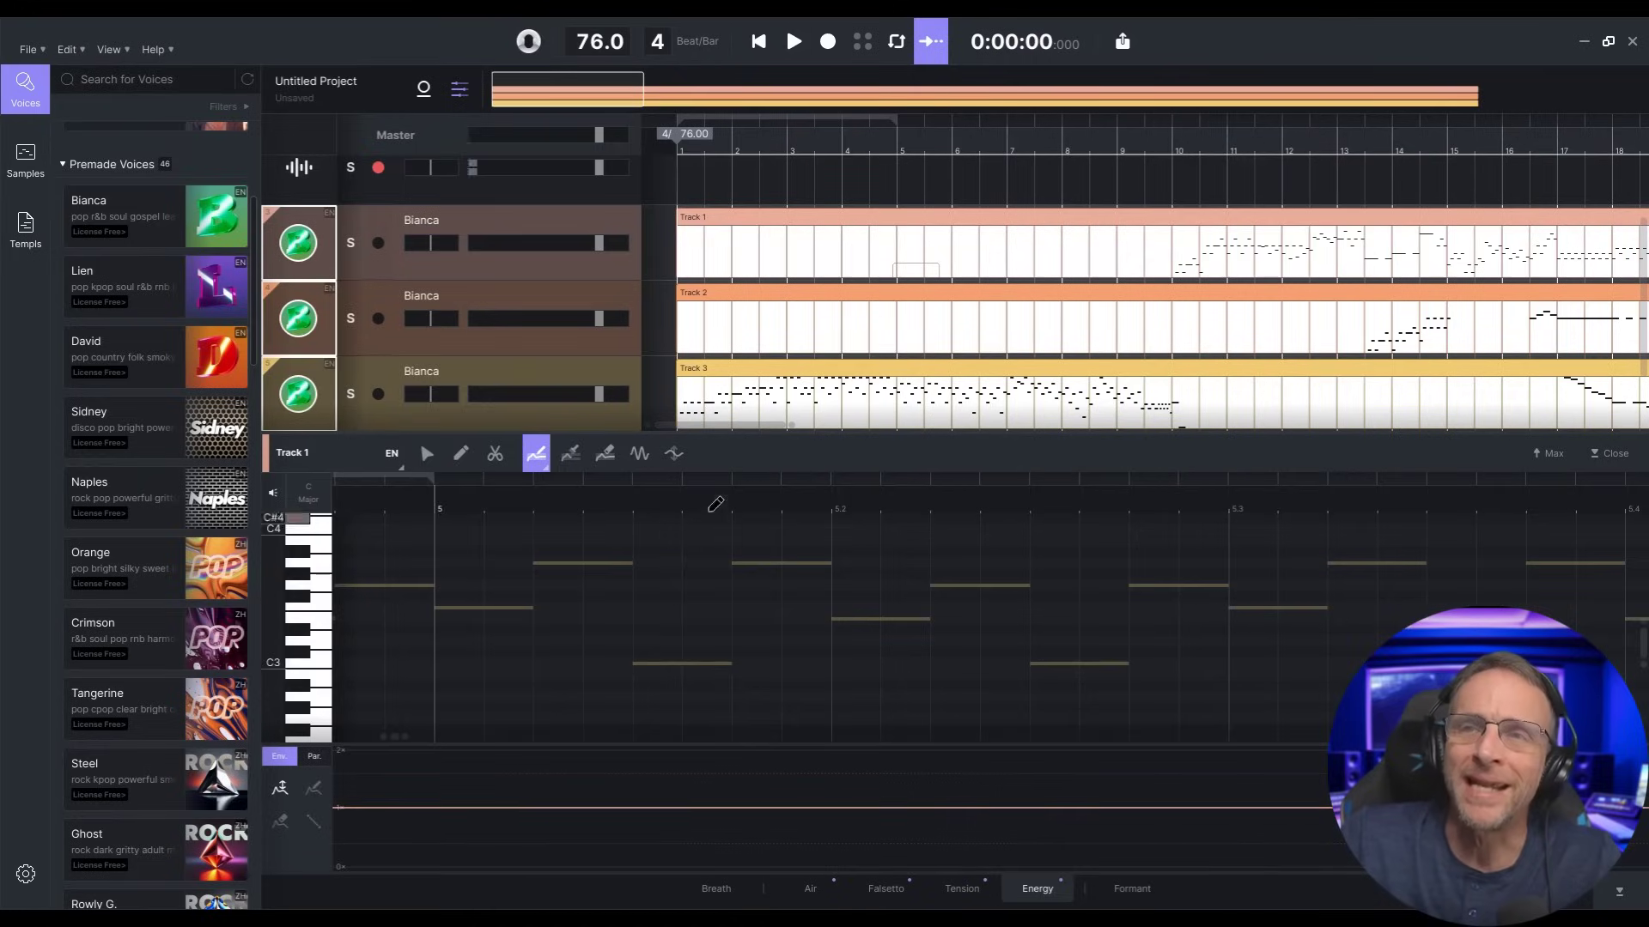
scroll(463, 652, up, 3)
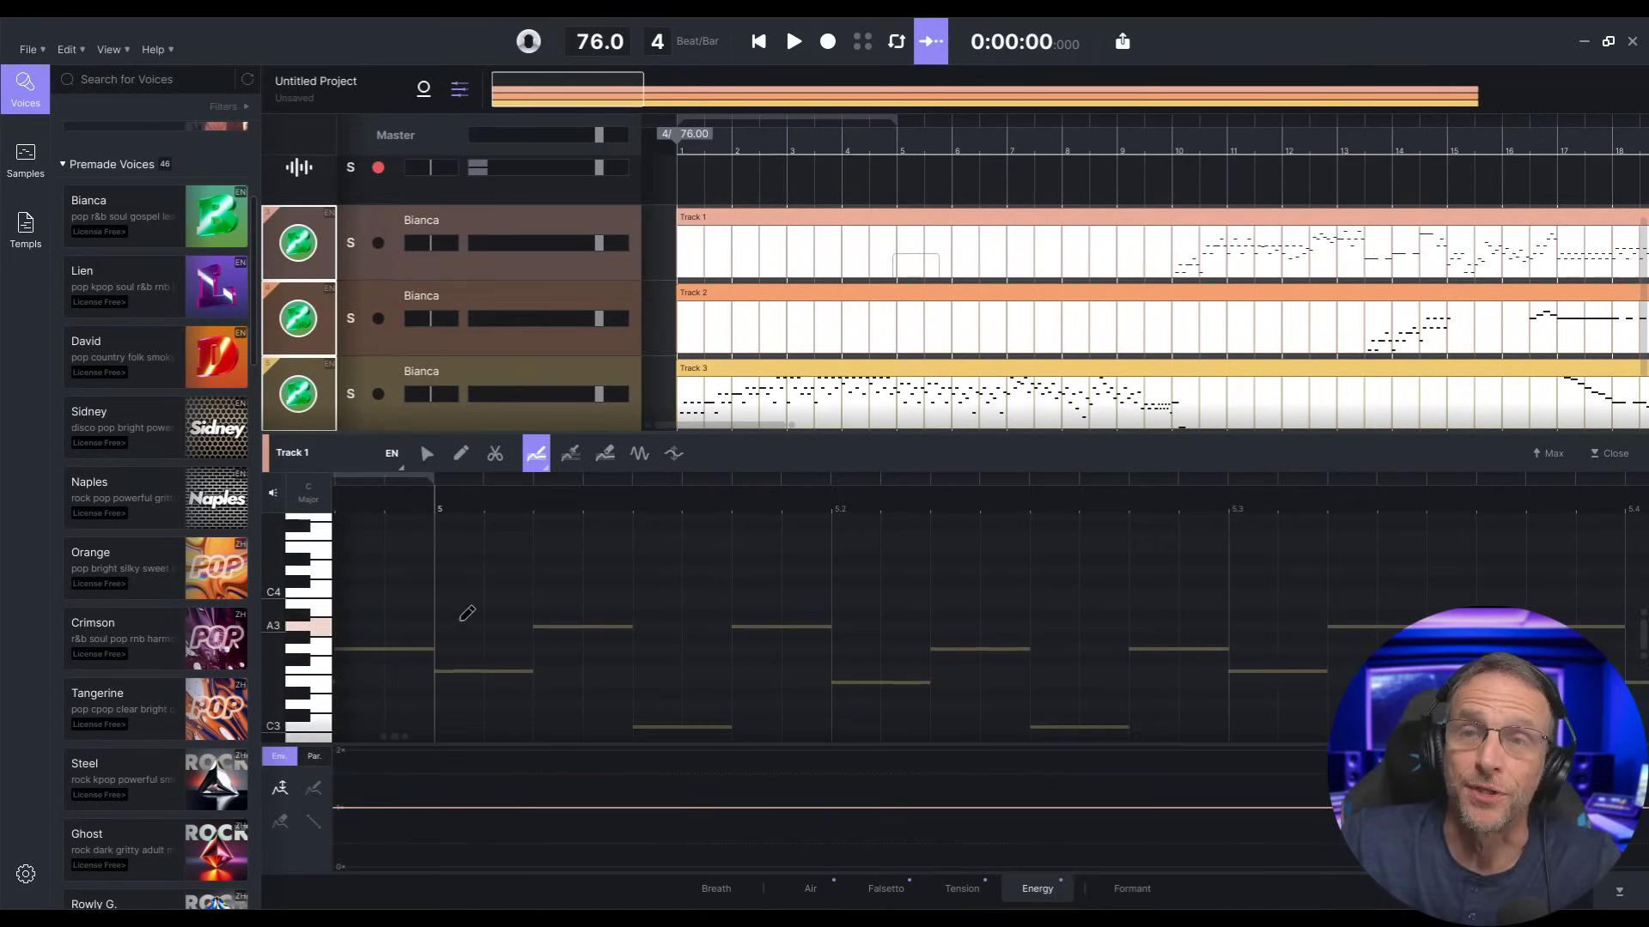
scroll(740, 381, up, 1)
click(733, 416)
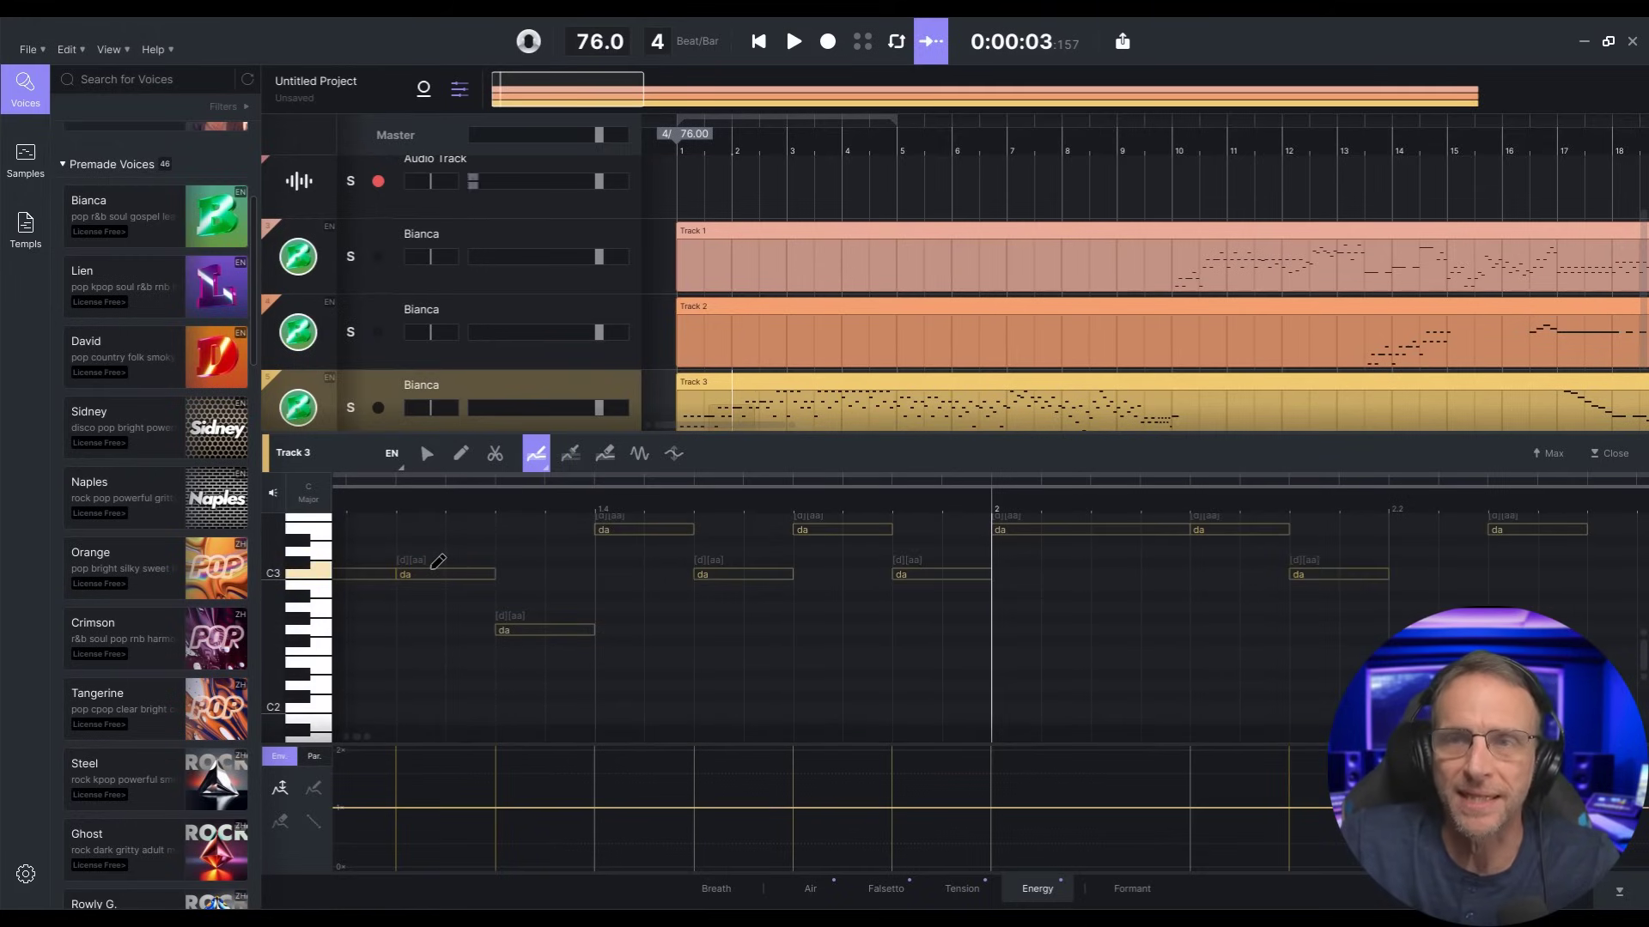
click(757, 43)
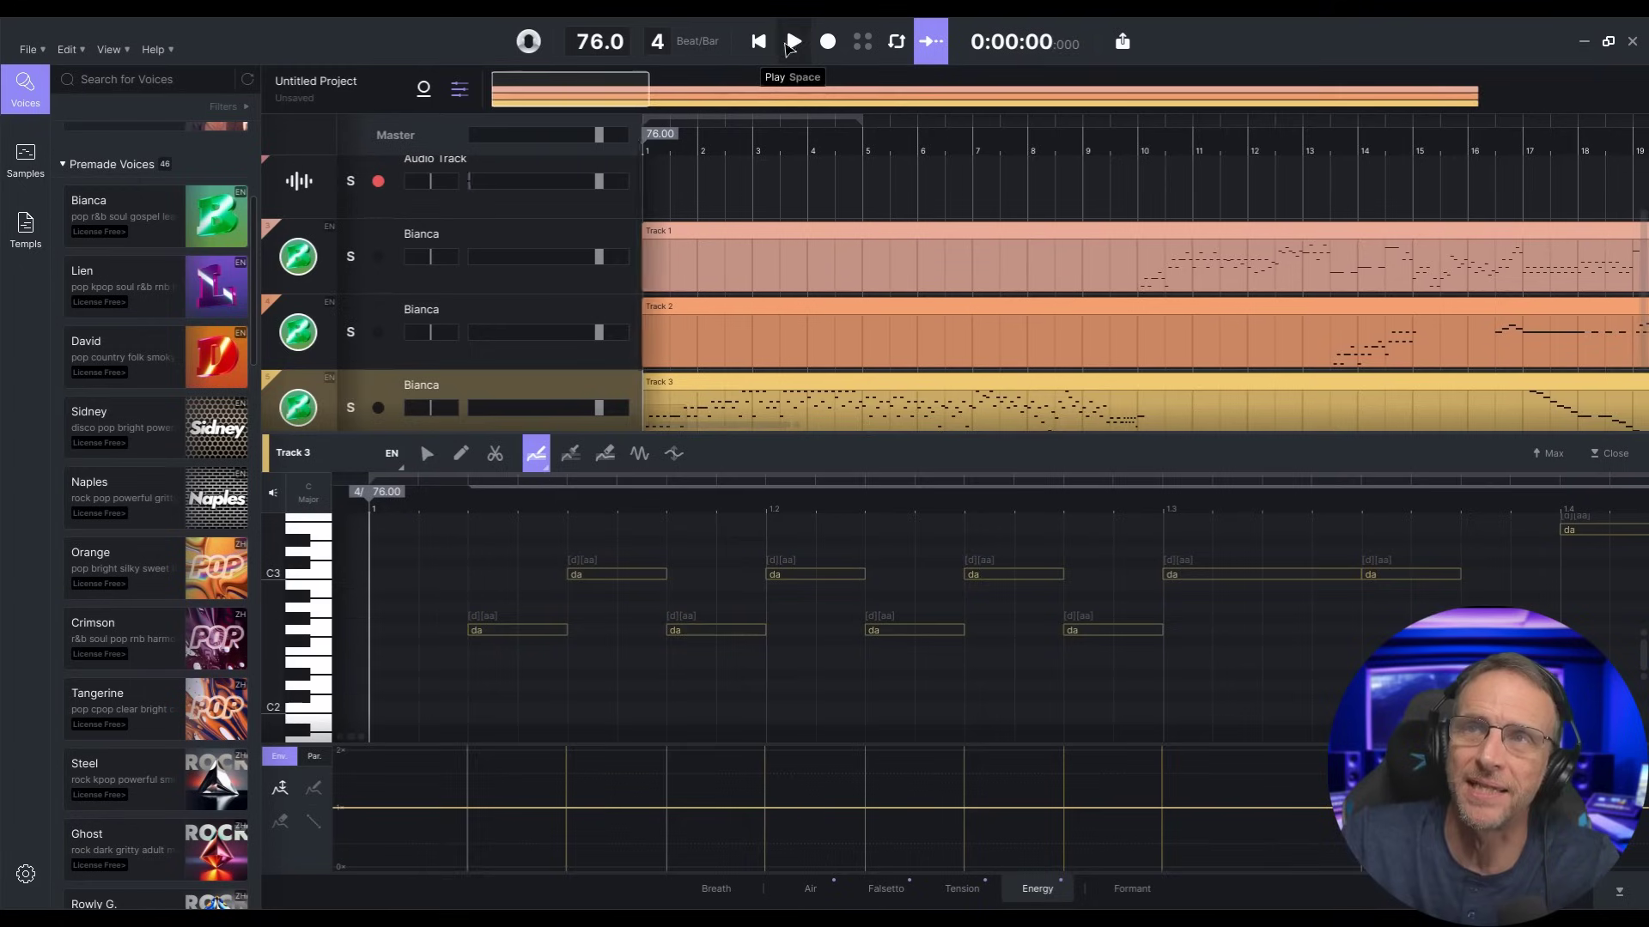
click(793, 43)
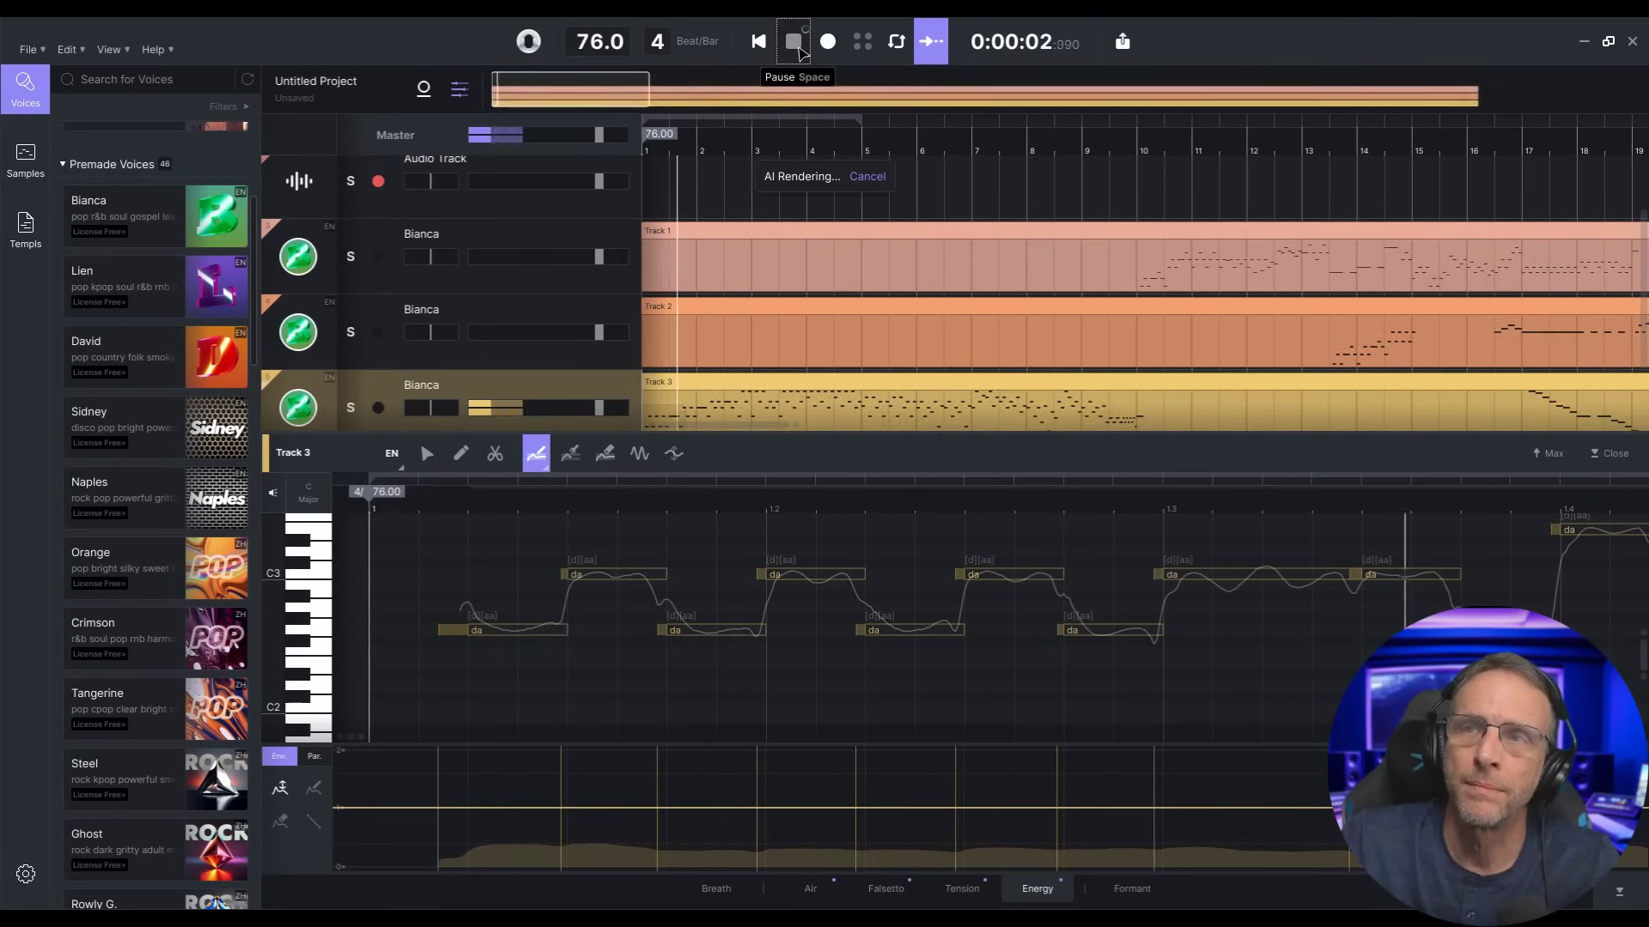
click(796, 47)
drag(762, 510, 867, 471)
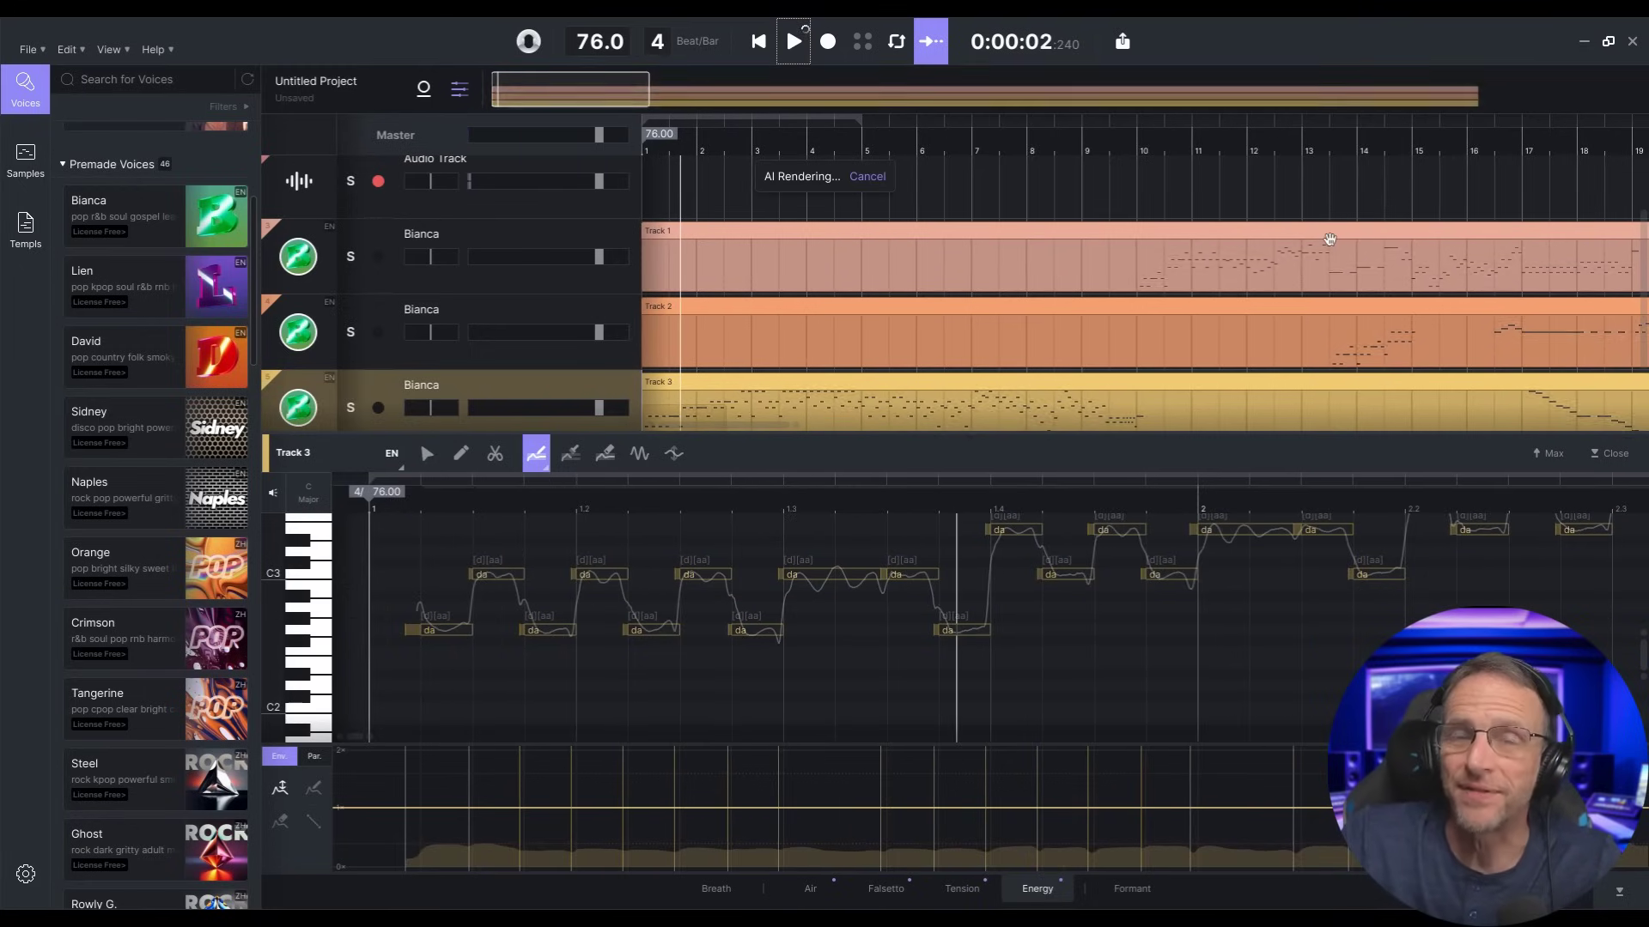
Step: Split the three imported track clips midway through bar 13, keeping only the later parts and shifting them to bar 1
click(1331, 273)
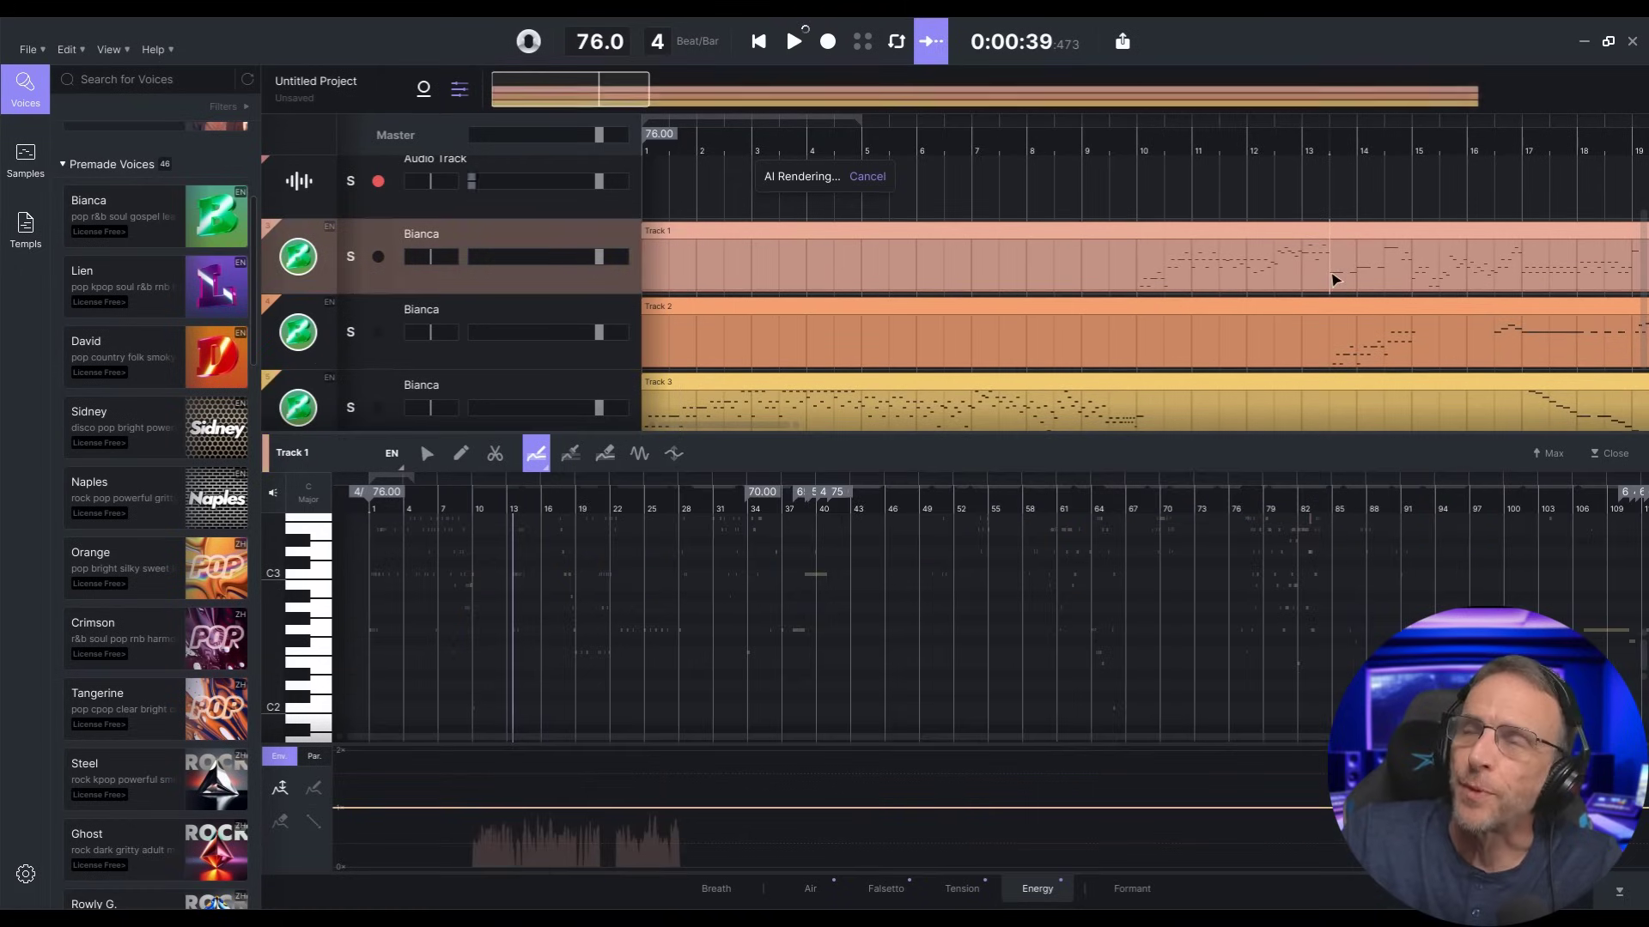
right_click(1331, 273)
click(1358, 382)
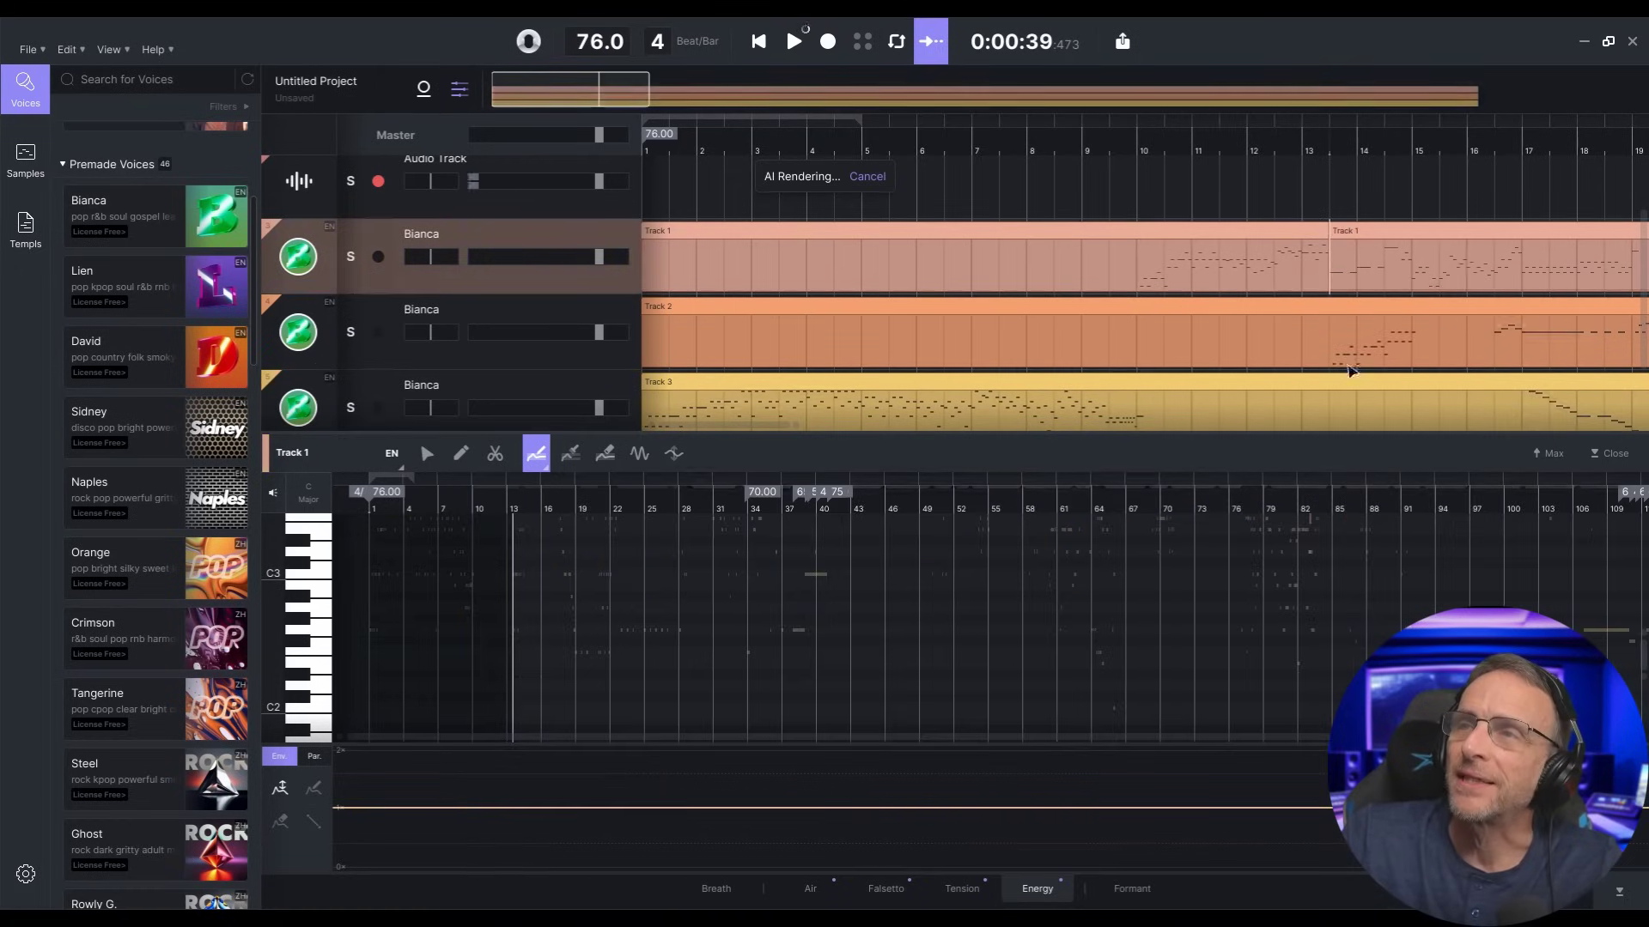
click(1332, 341)
right_click(1332, 341)
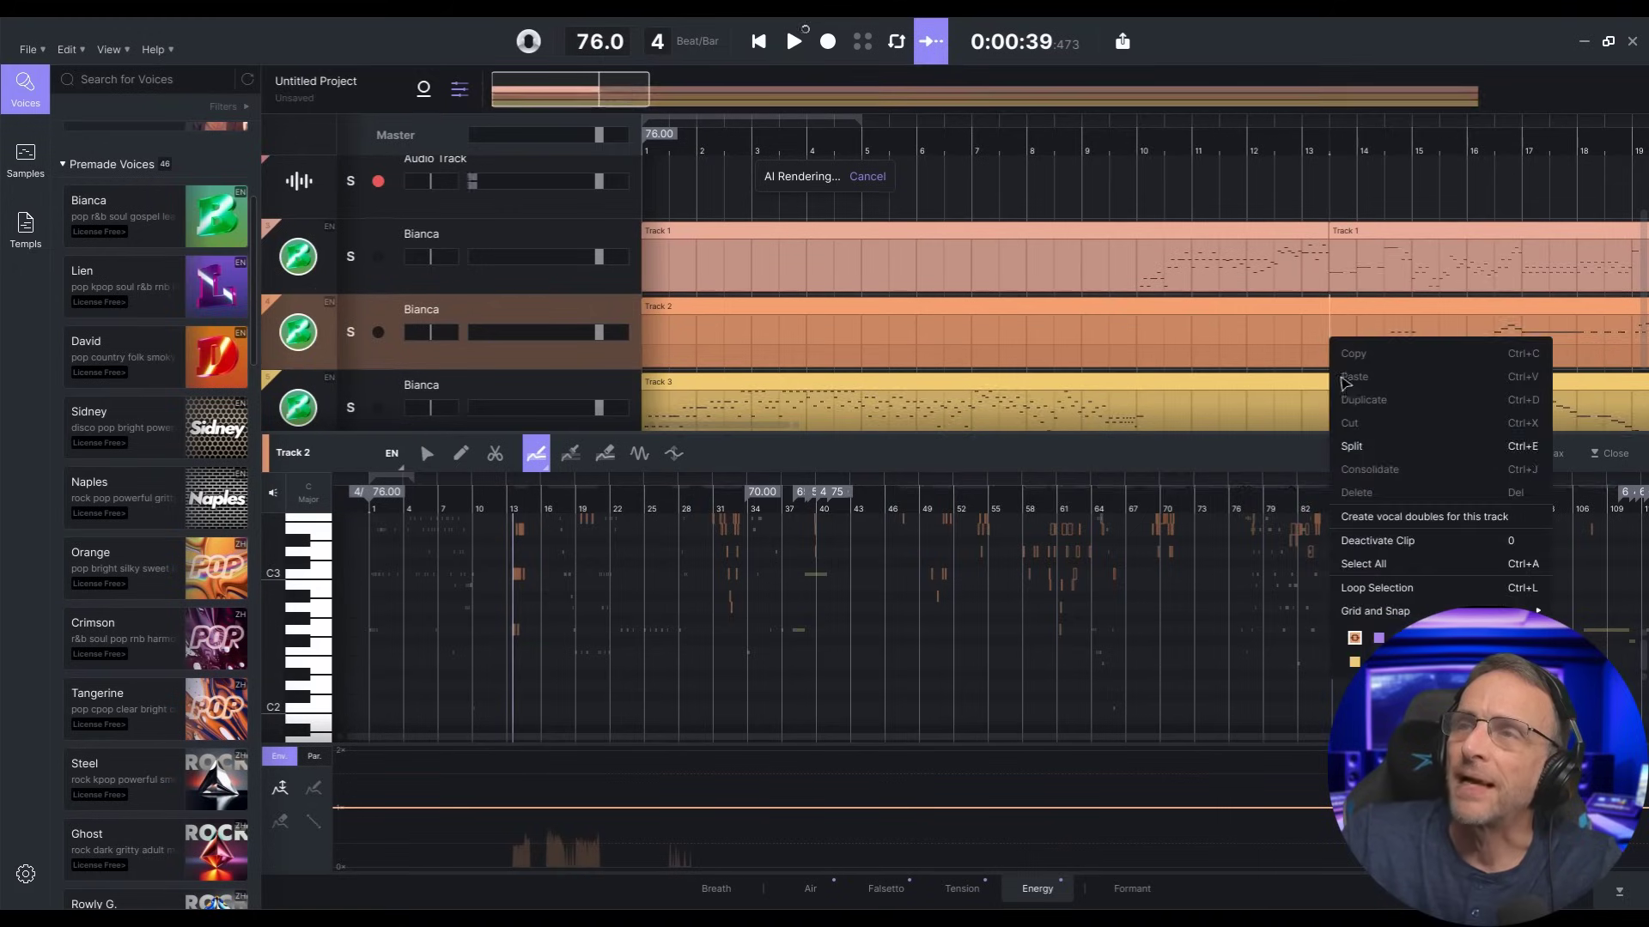
click(1352, 445)
click(1333, 418)
right_click(1331, 418)
click(1351, 523)
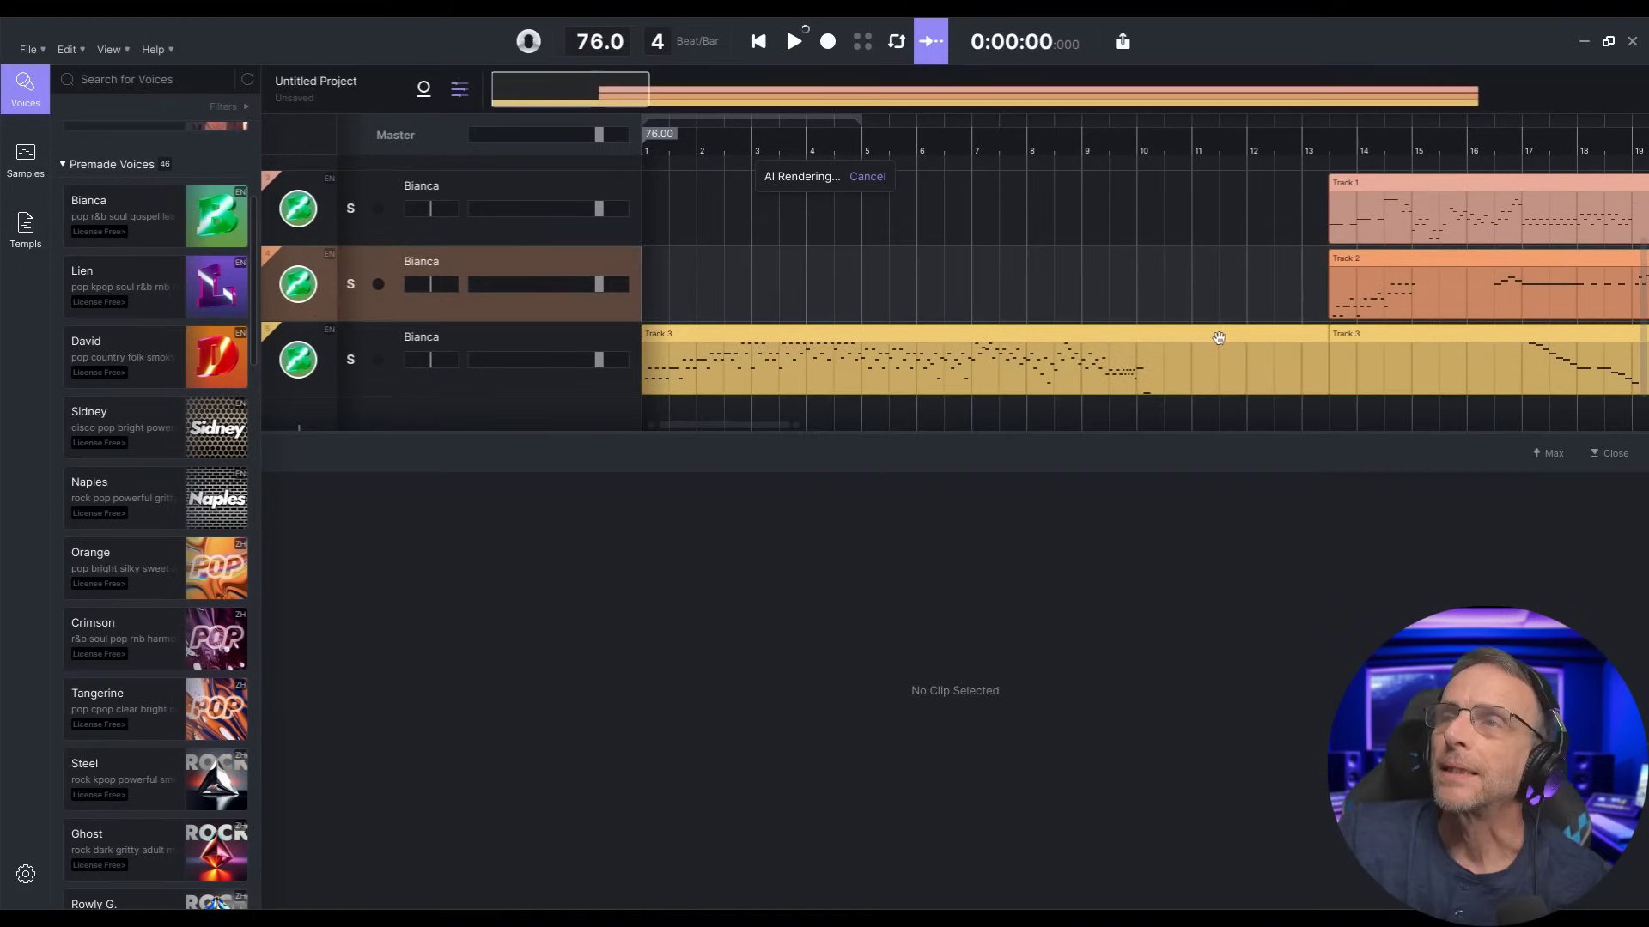
click(1220, 339)
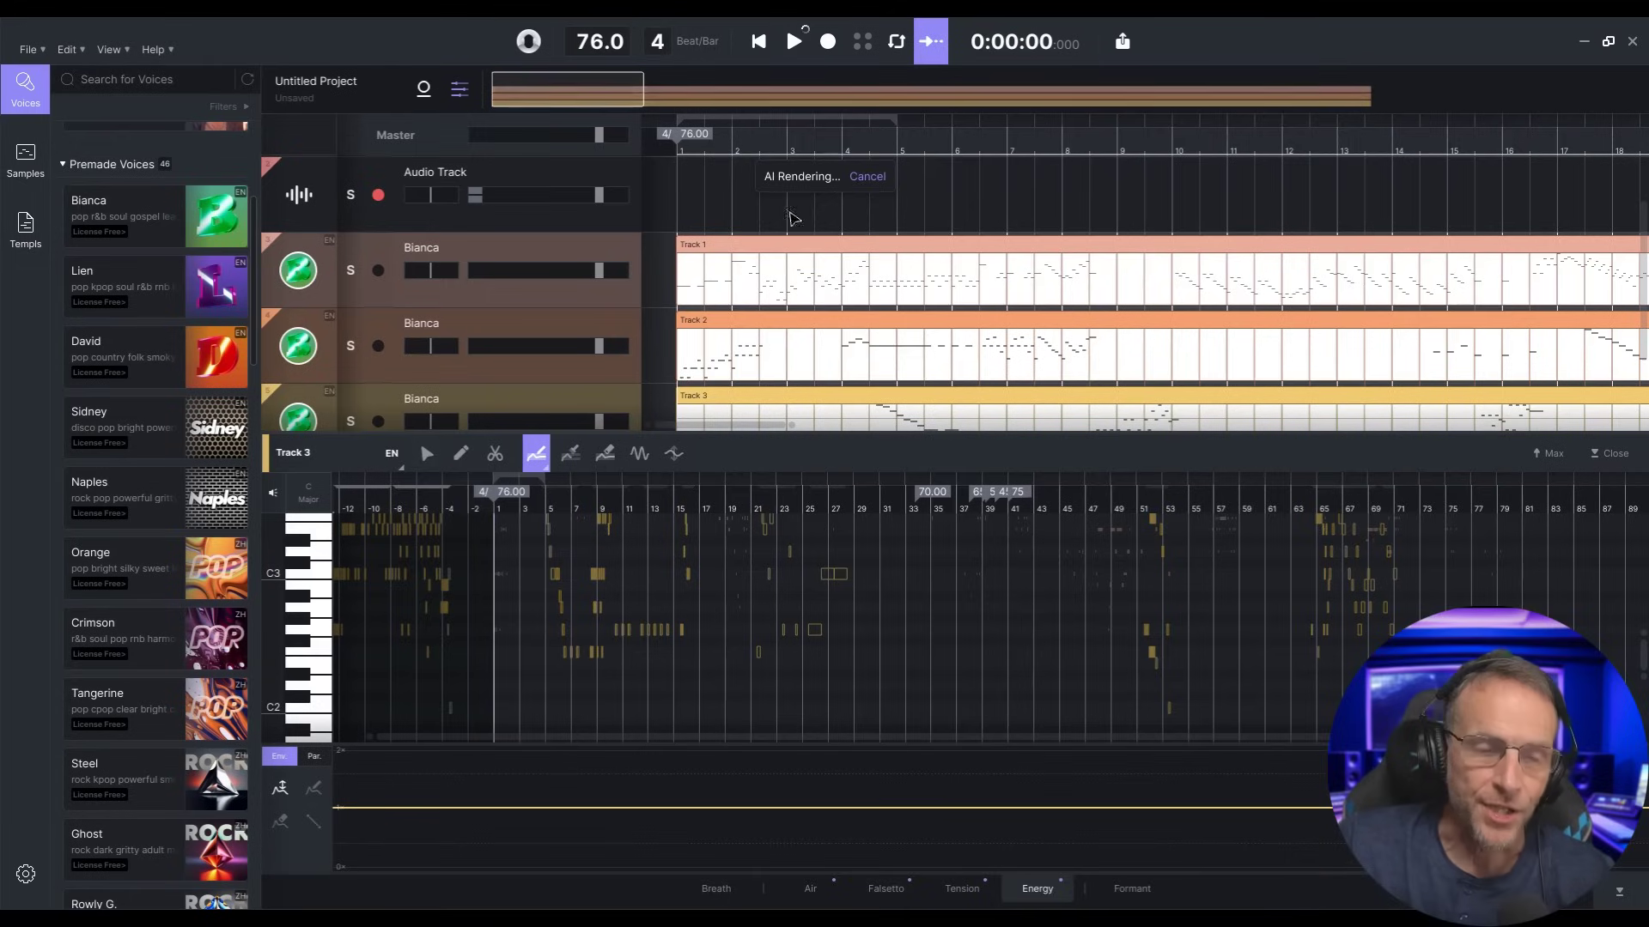
Step: Play the trimmed MIDI tracks from the start to about bar 3
click(795, 43)
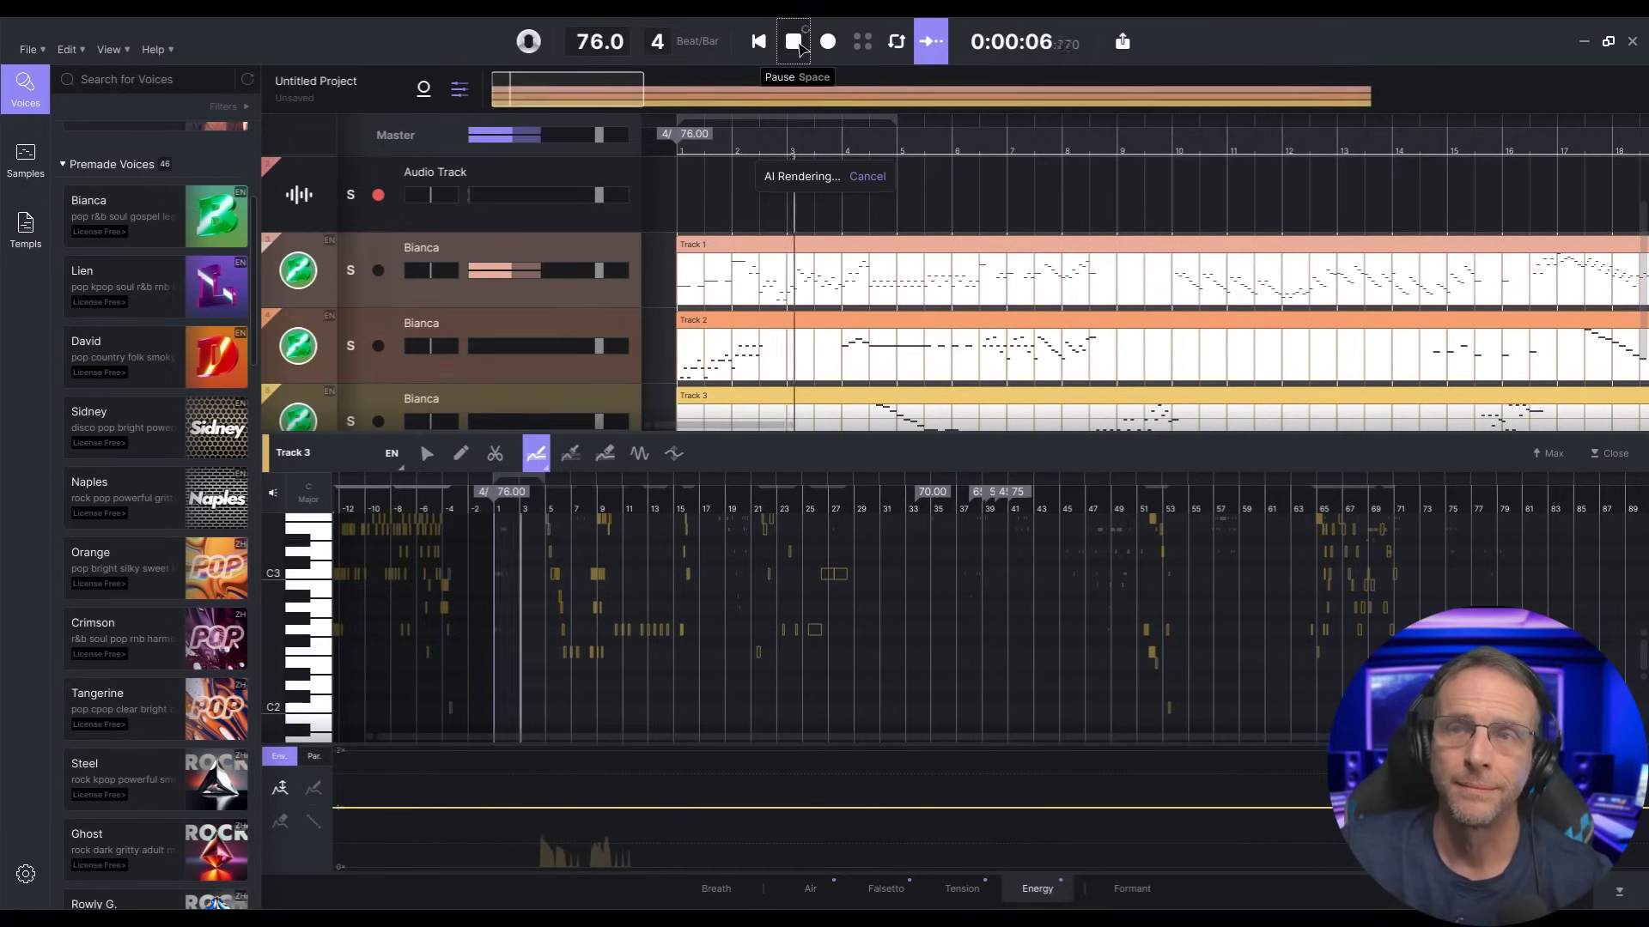
click(795, 42)
scroll(477, 707, up, 5)
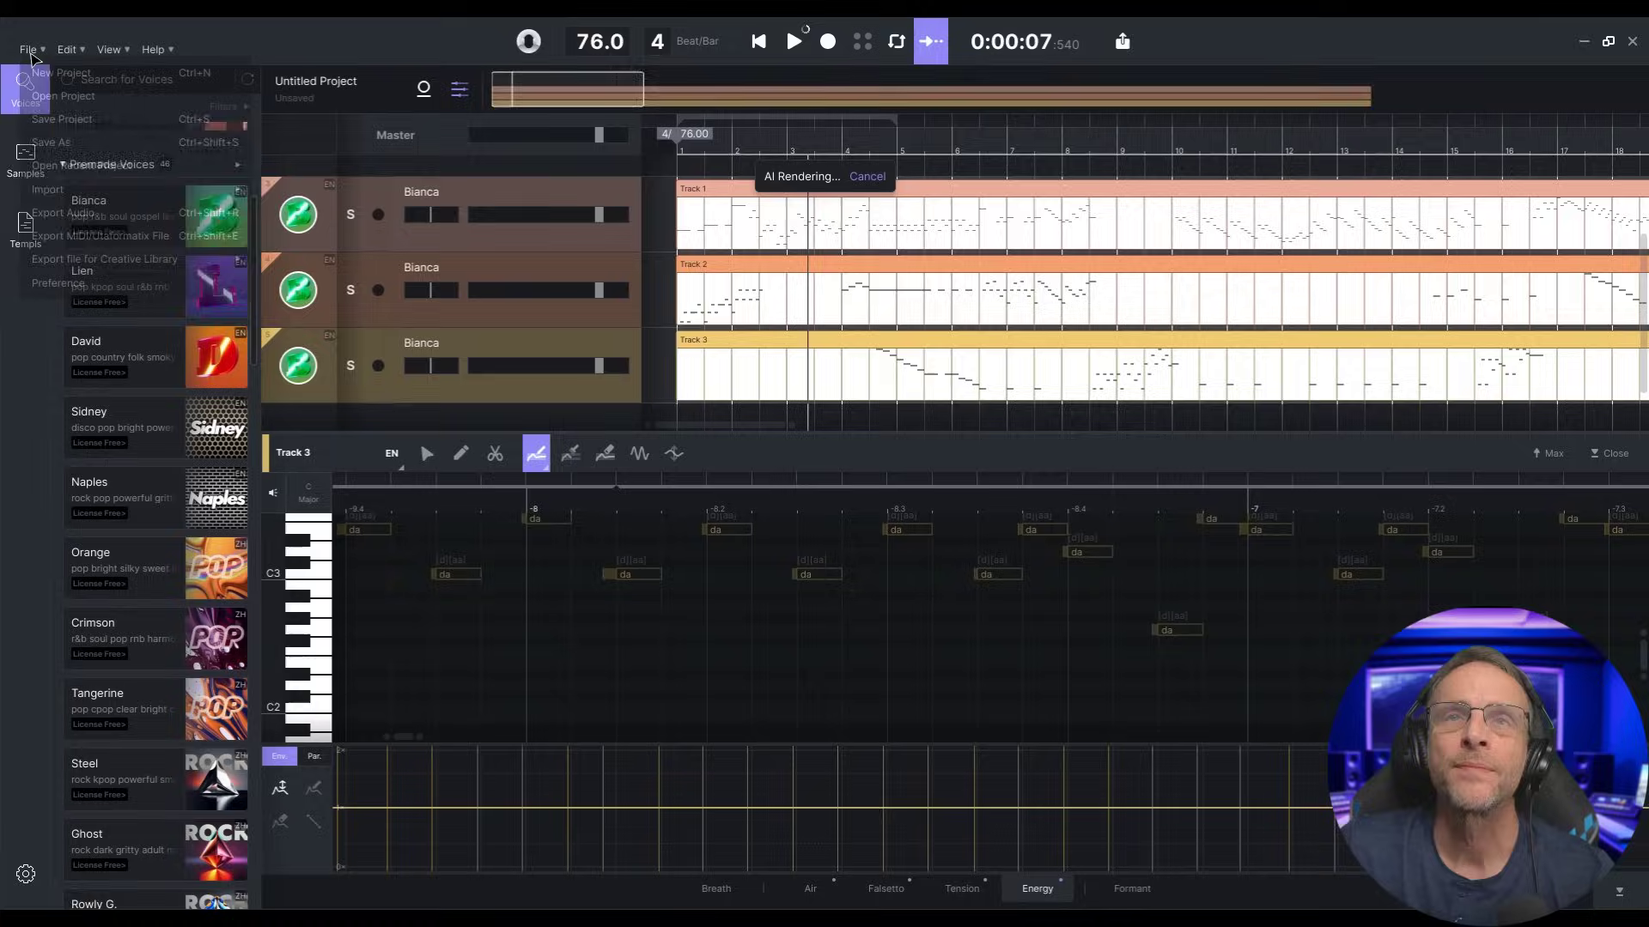
Step: Start a new project, saving the changes to the current one
click(30, 49)
click(53, 79)
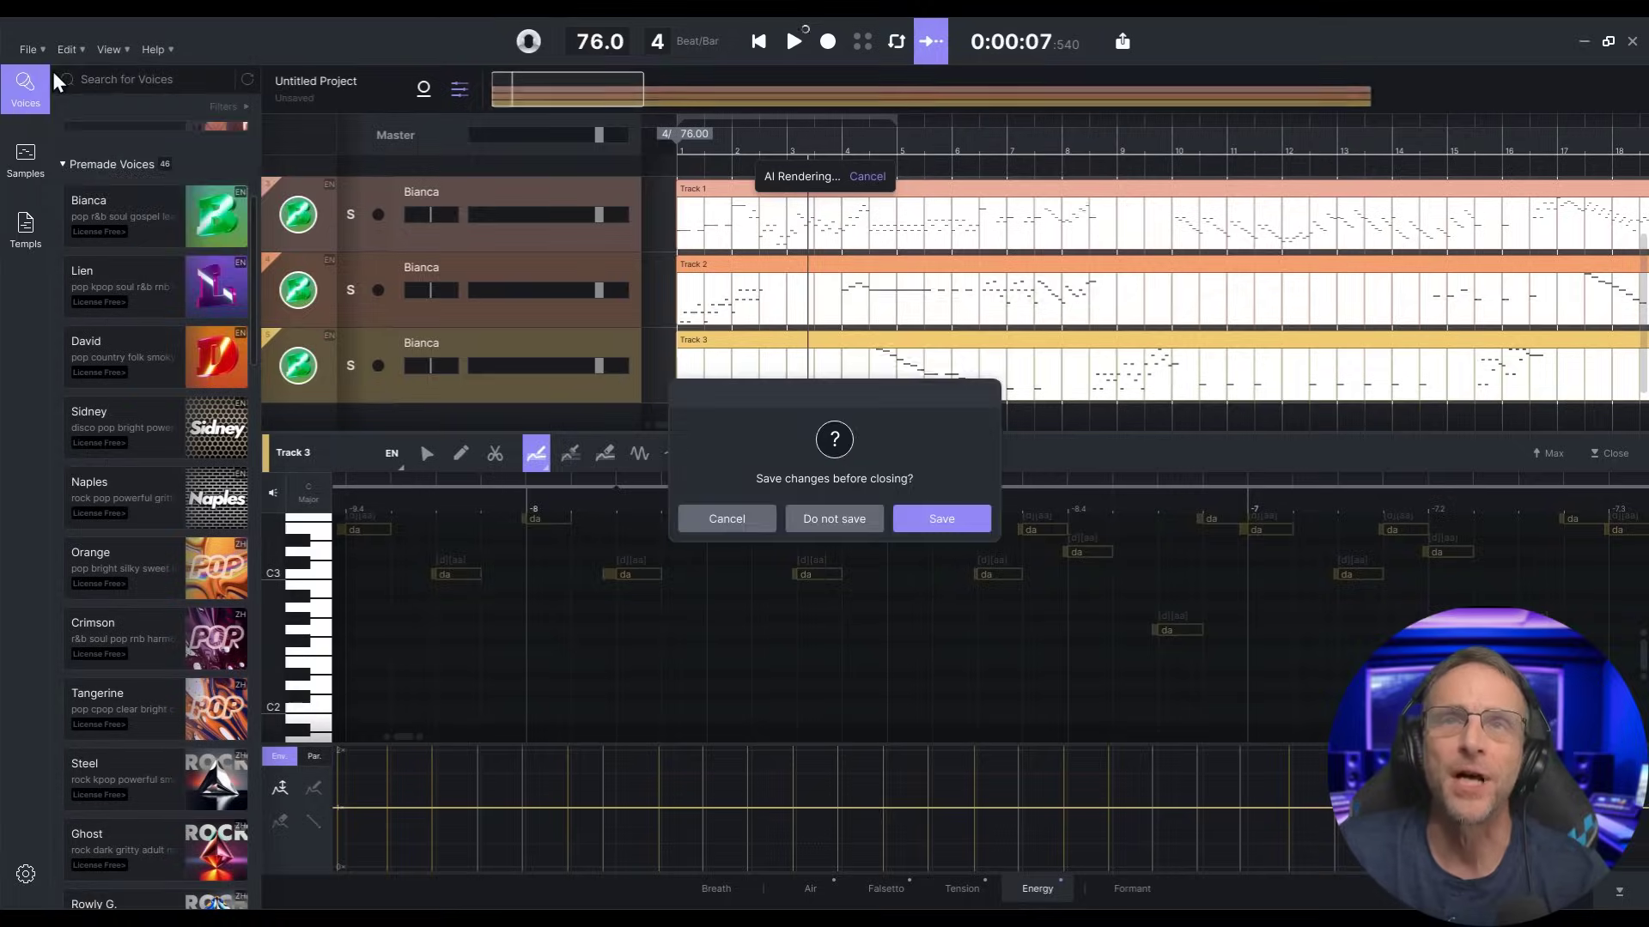
click(941, 519)
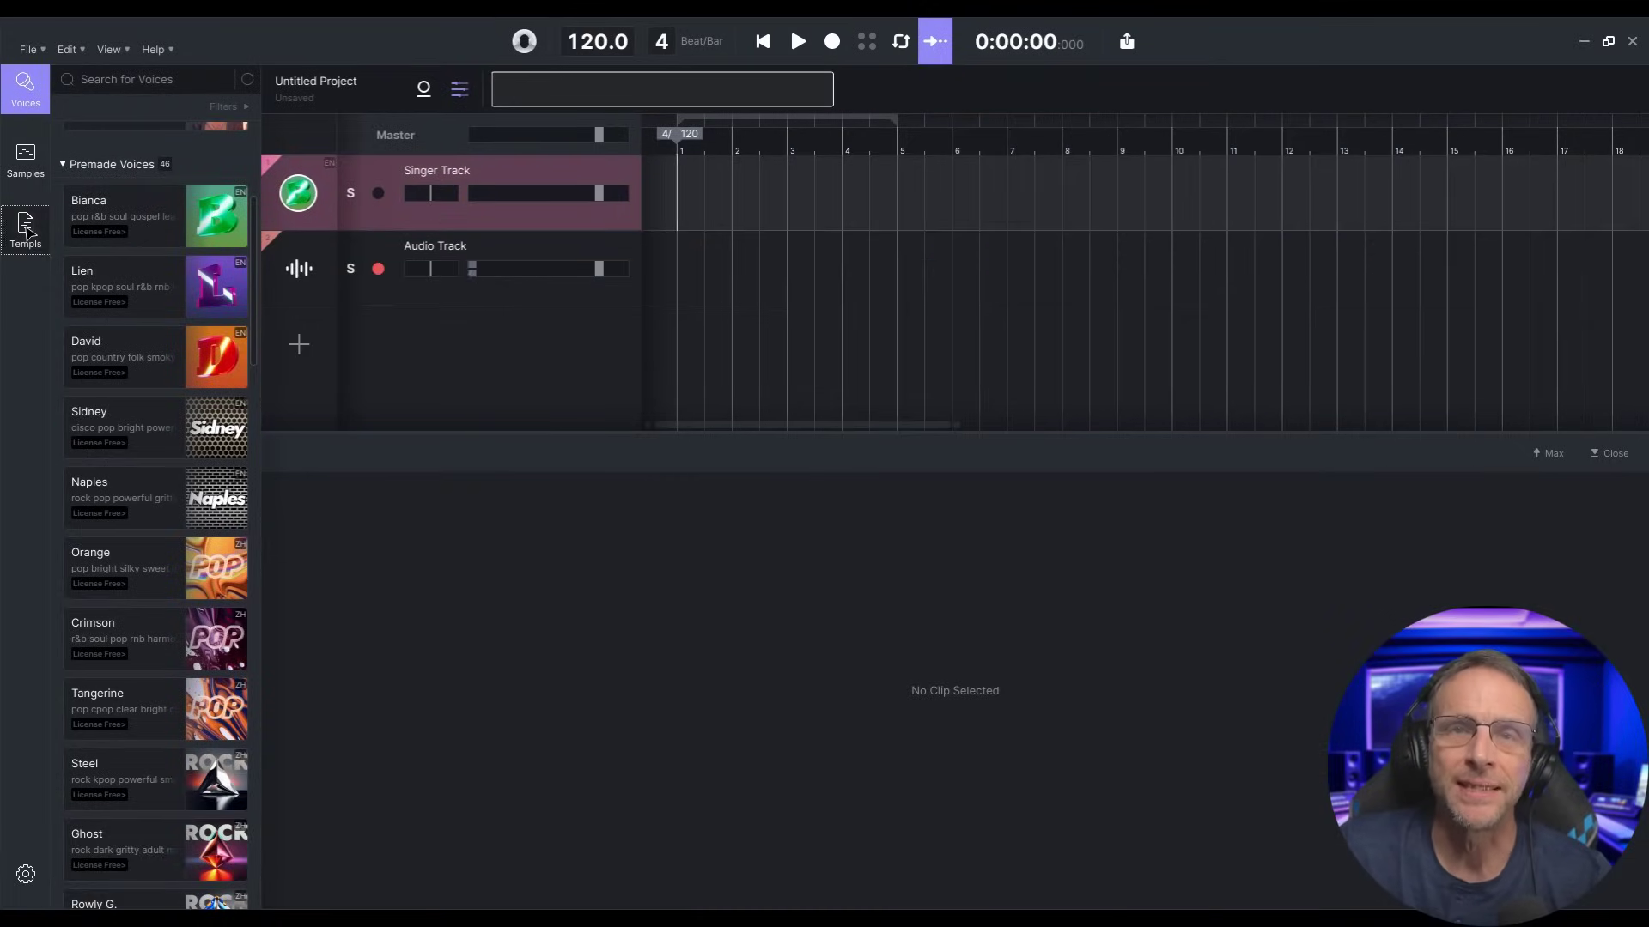
Step: Browse all song templates in the online Creative Library and preview Wellerman_Full_Version
click(26, 228)
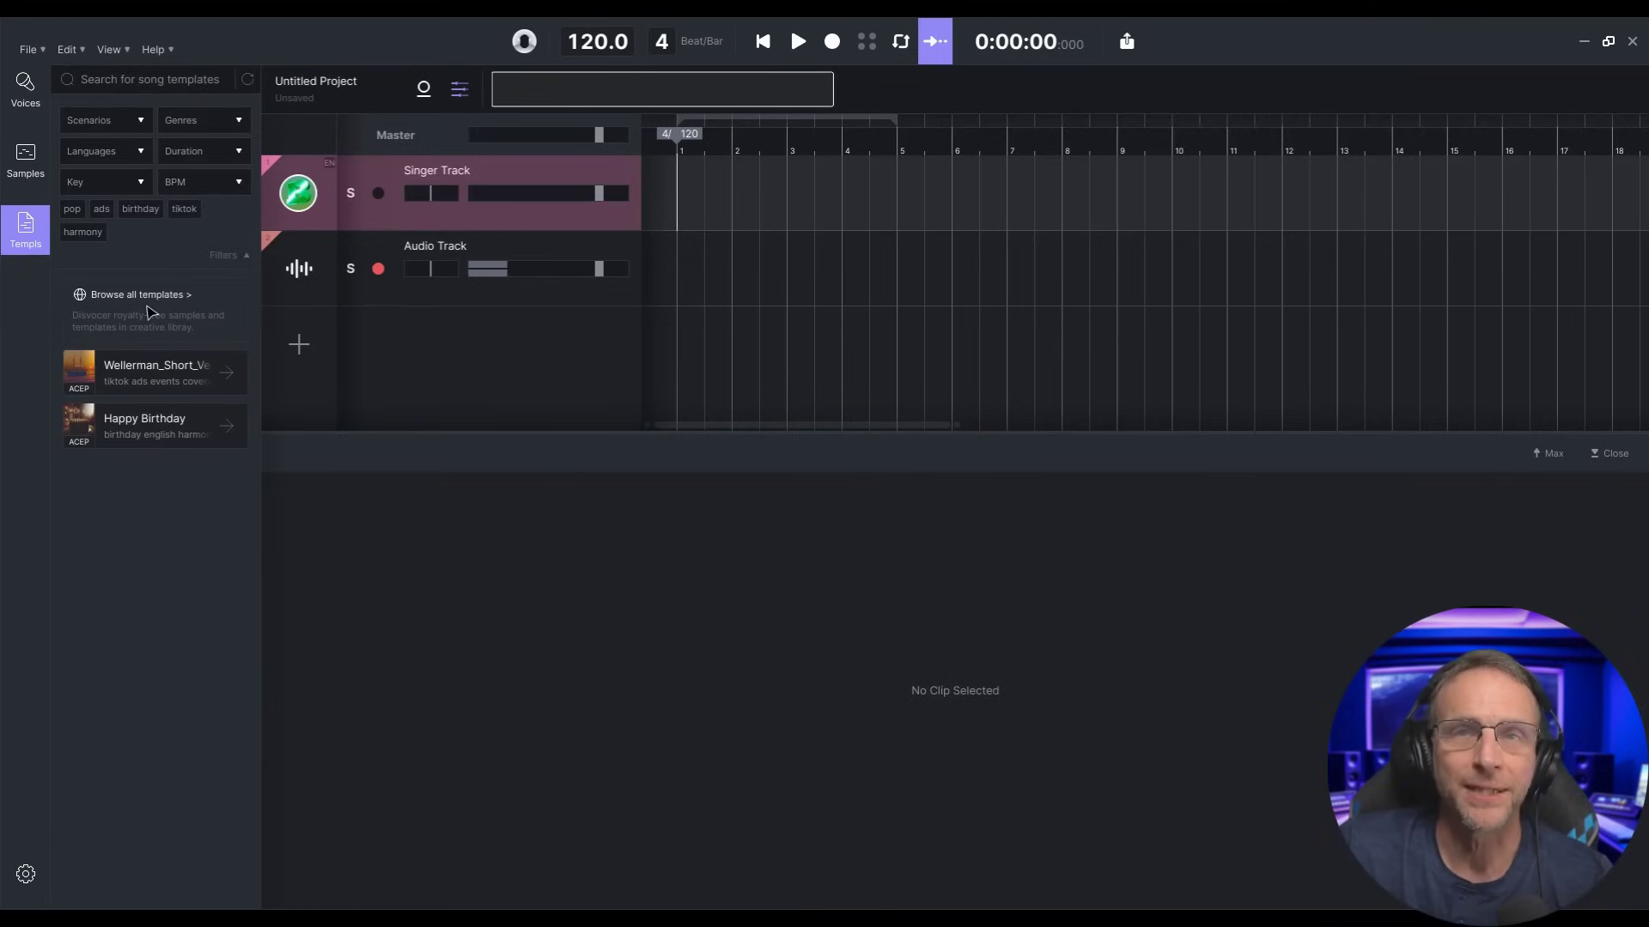
click(148, 303)
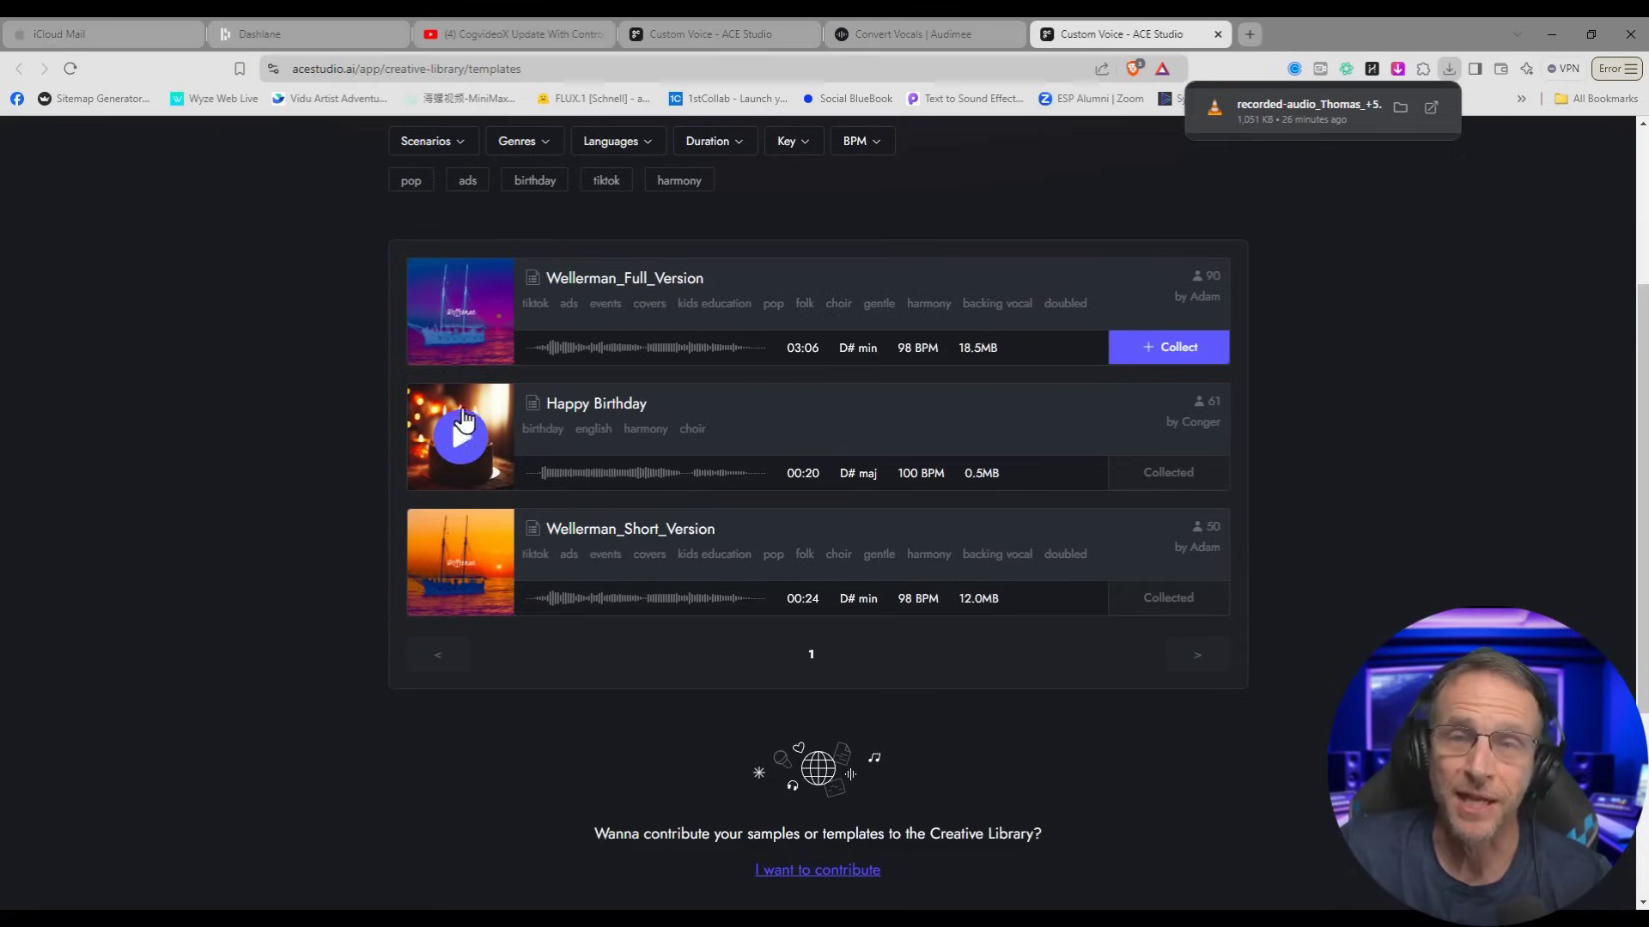
click(461, 315)
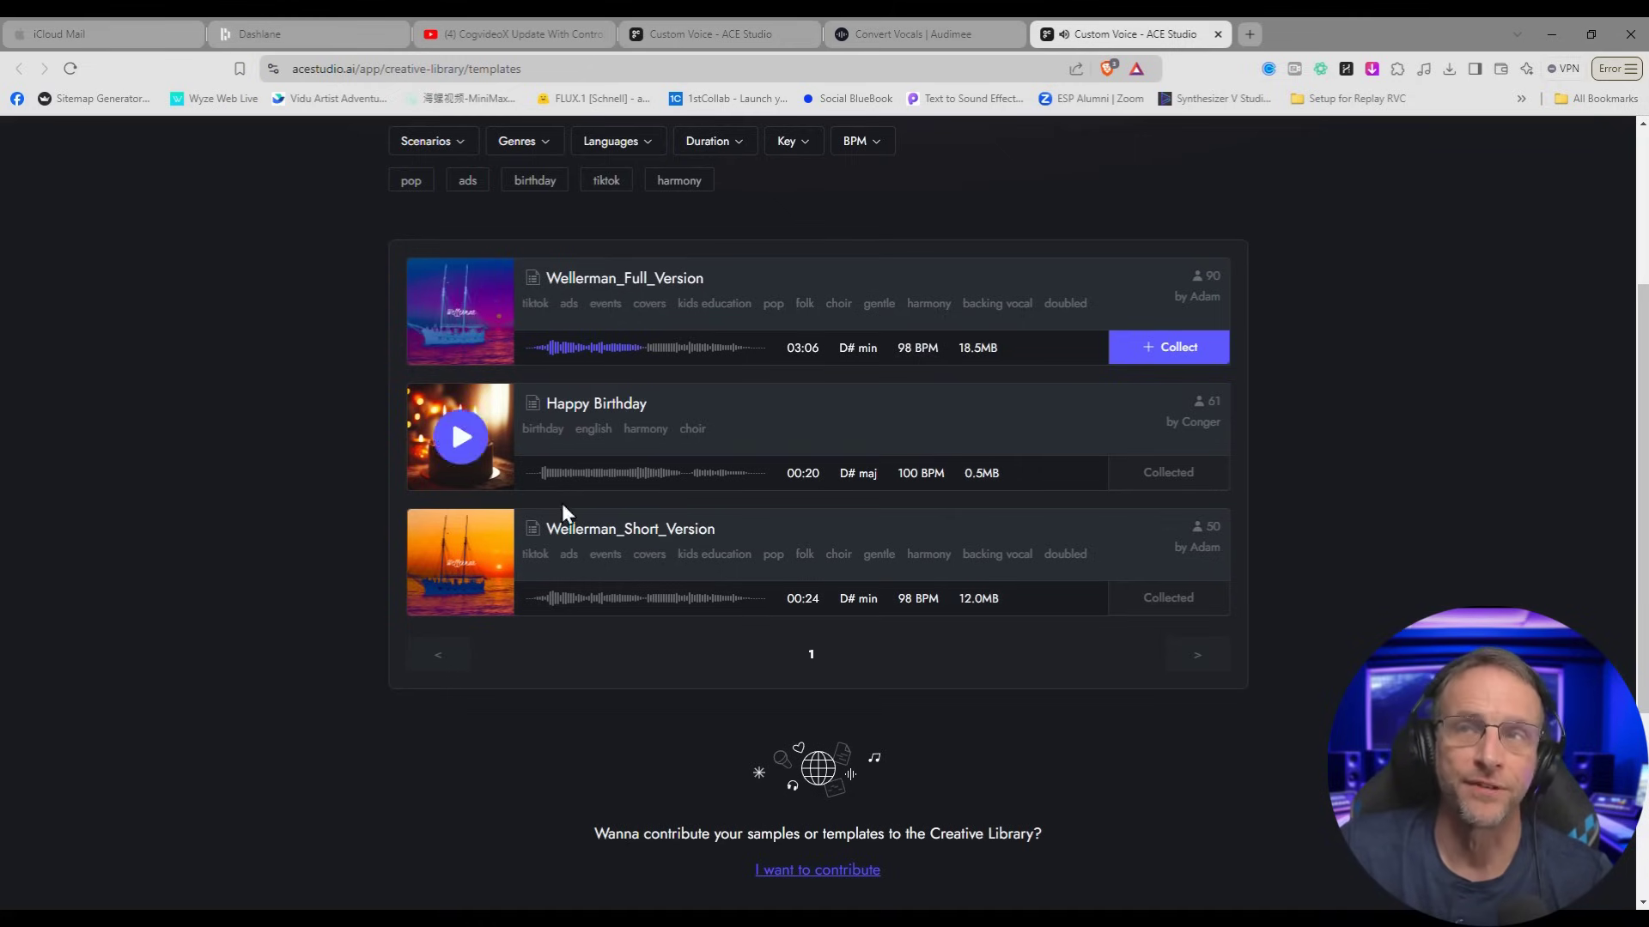
Step: Look through the Creative Library's samples and voices
scroll(1318, 325, up, 4)
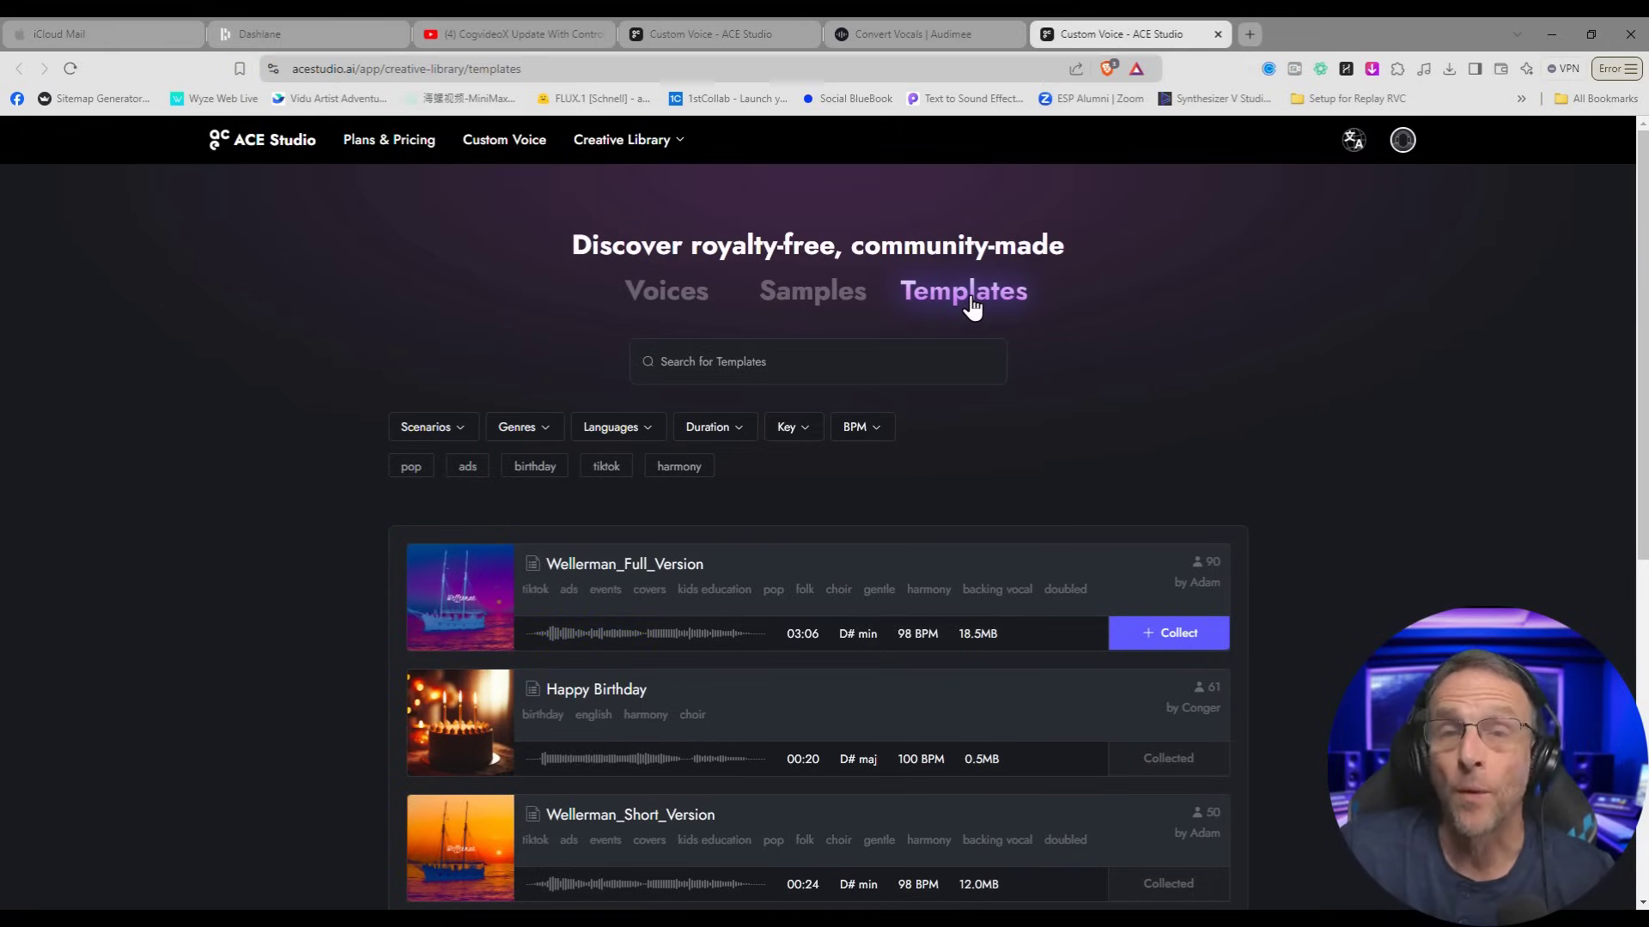
click(844, 304)
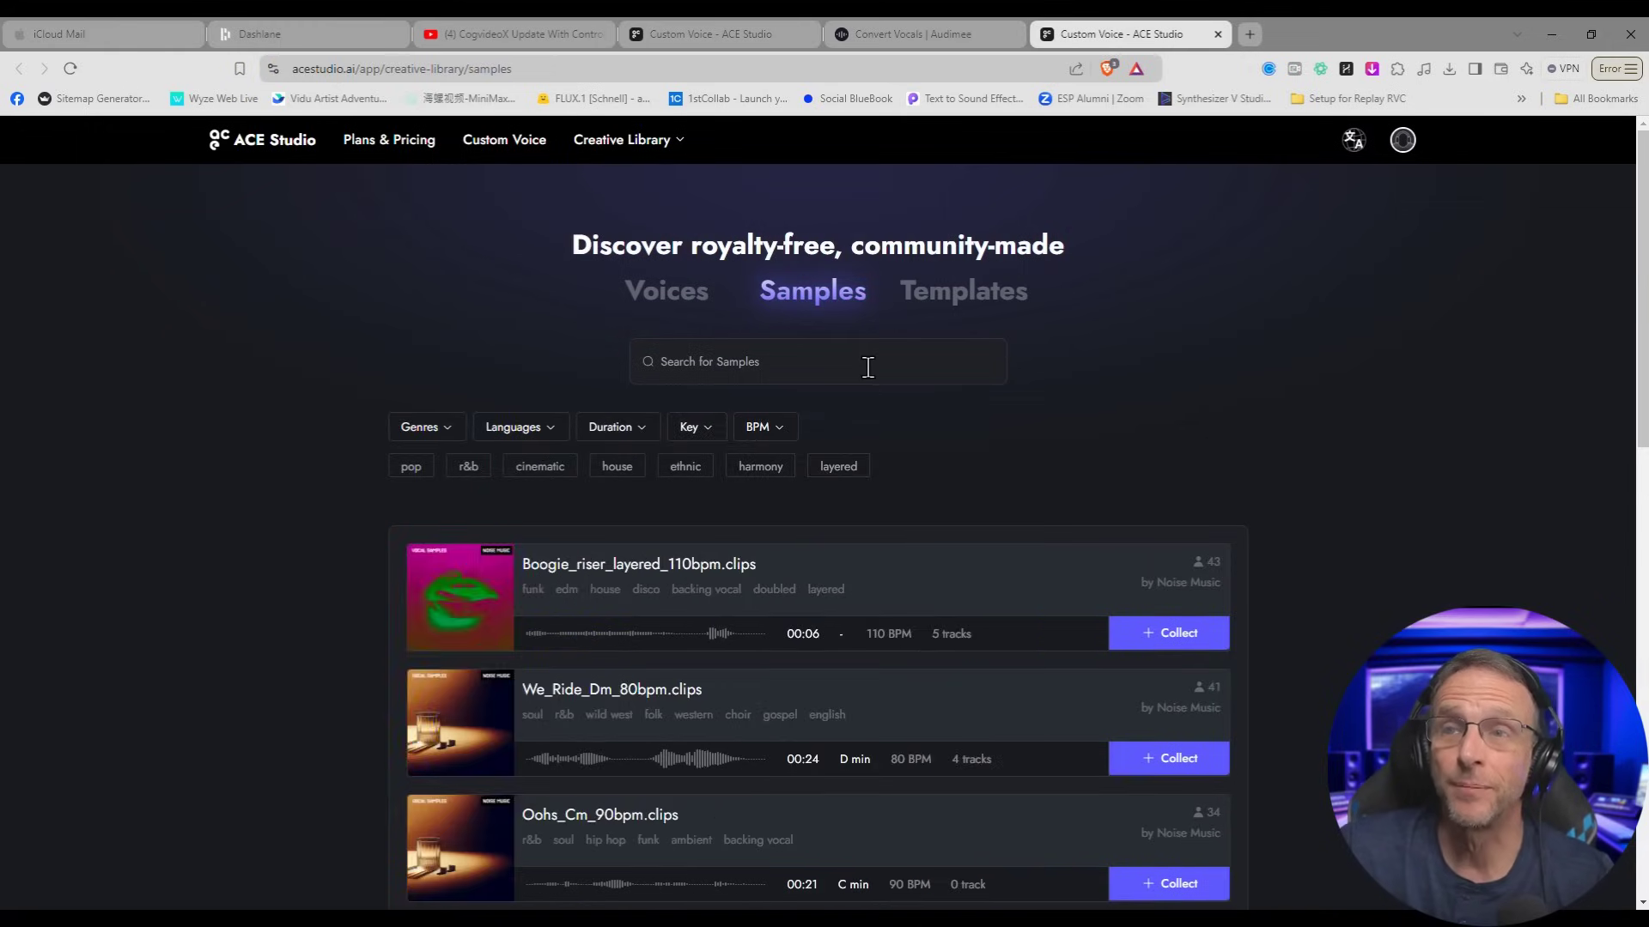
scroll(717, 601, down, 3)
scroll(730, 609, up, 3)
key(alt+Left)
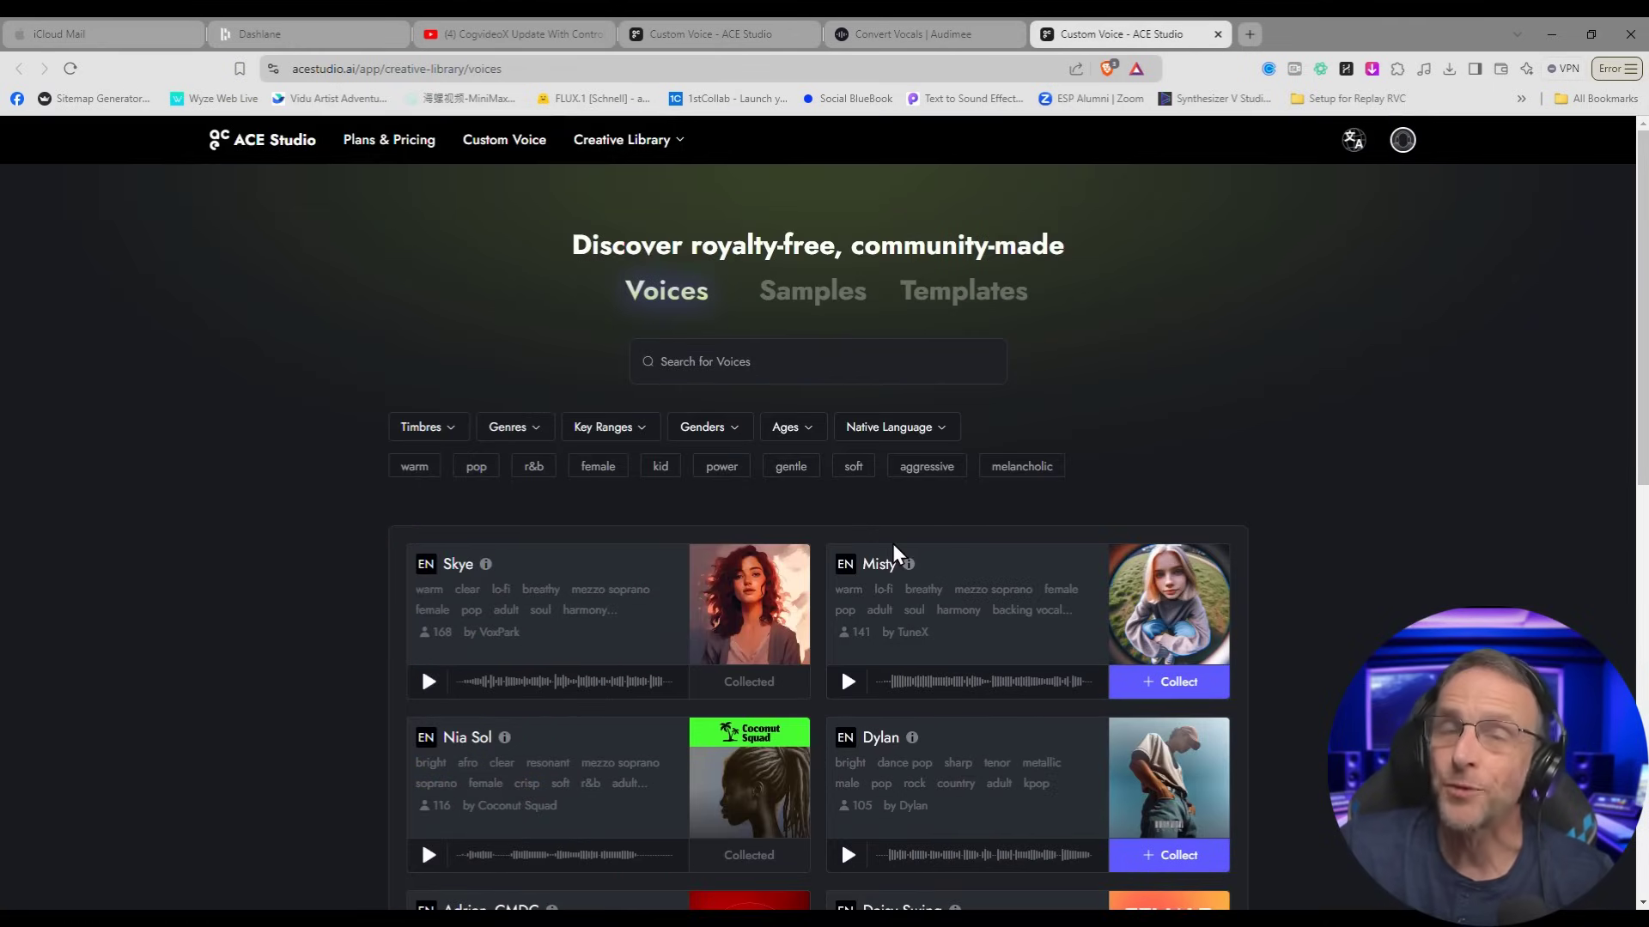
scroll(893, 589, down, 2)
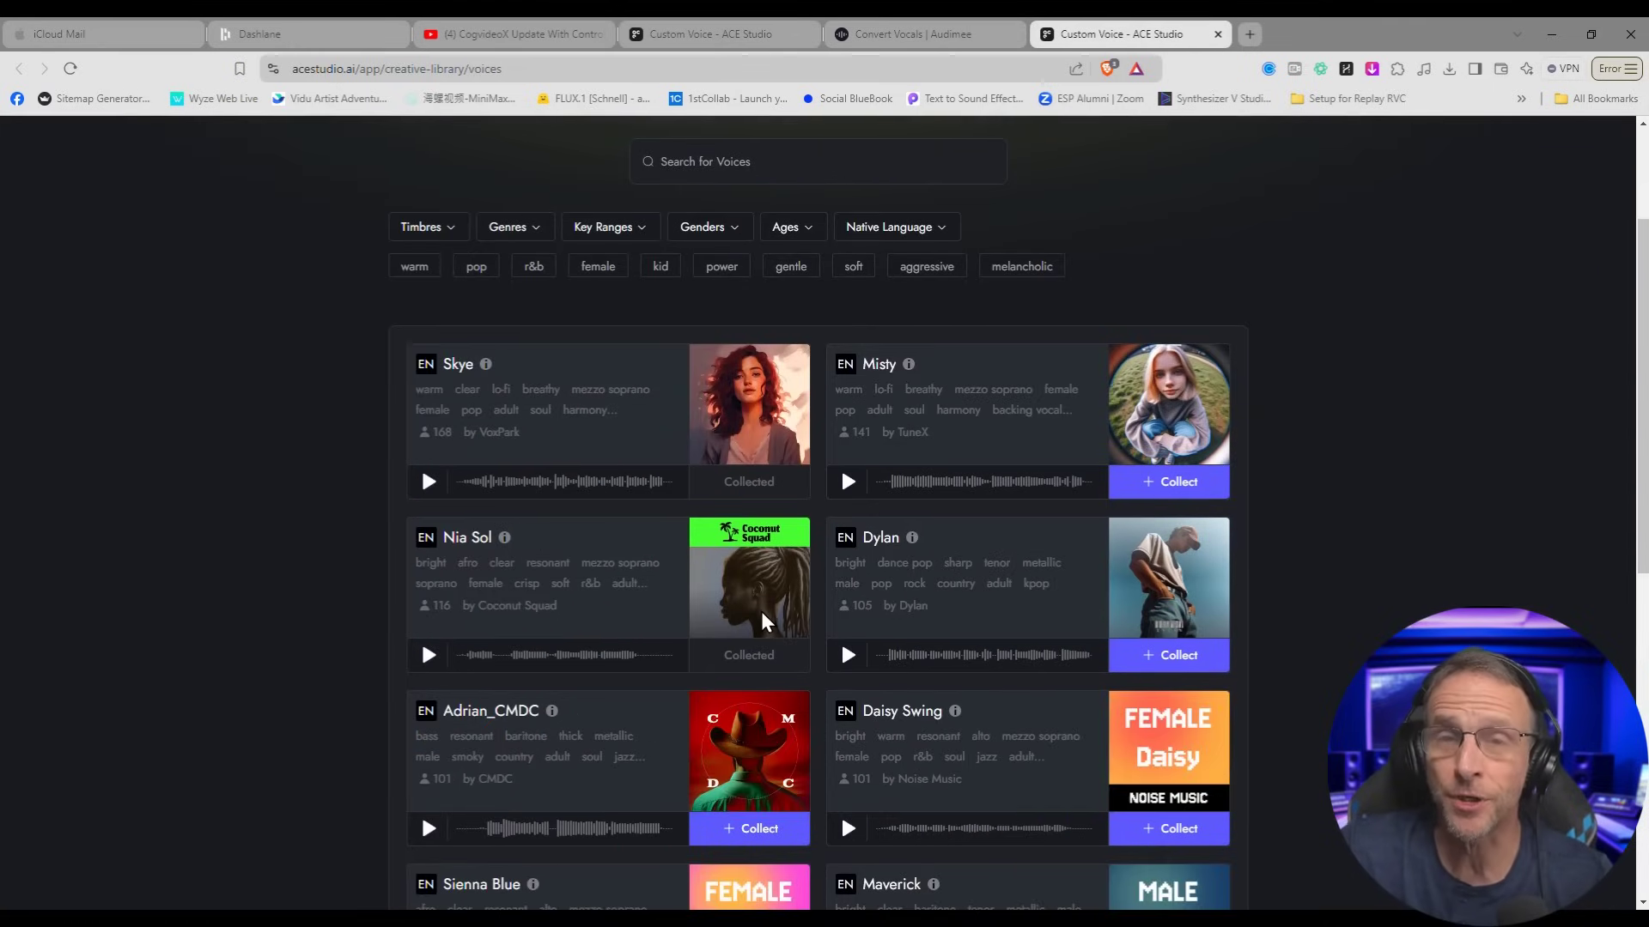
scroll(761, 612, down, 2)
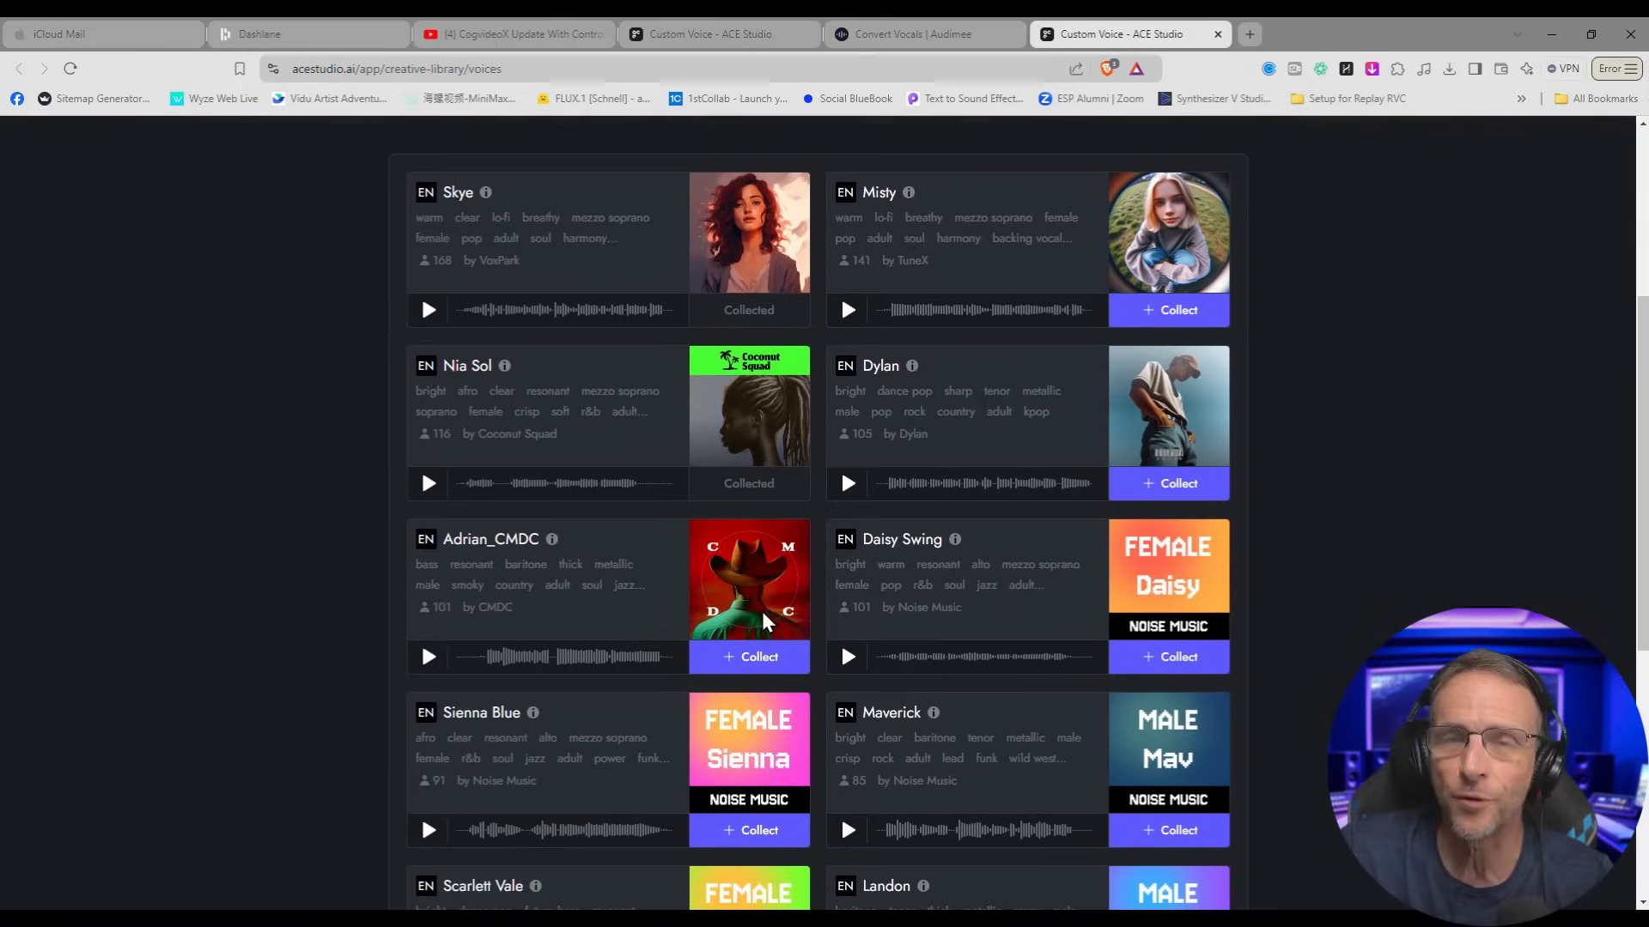
scroll(817, 632, up, 5)
Step: Collect the Wellerman_Full_Version template from the Creative Library's templates
click(962, 293)
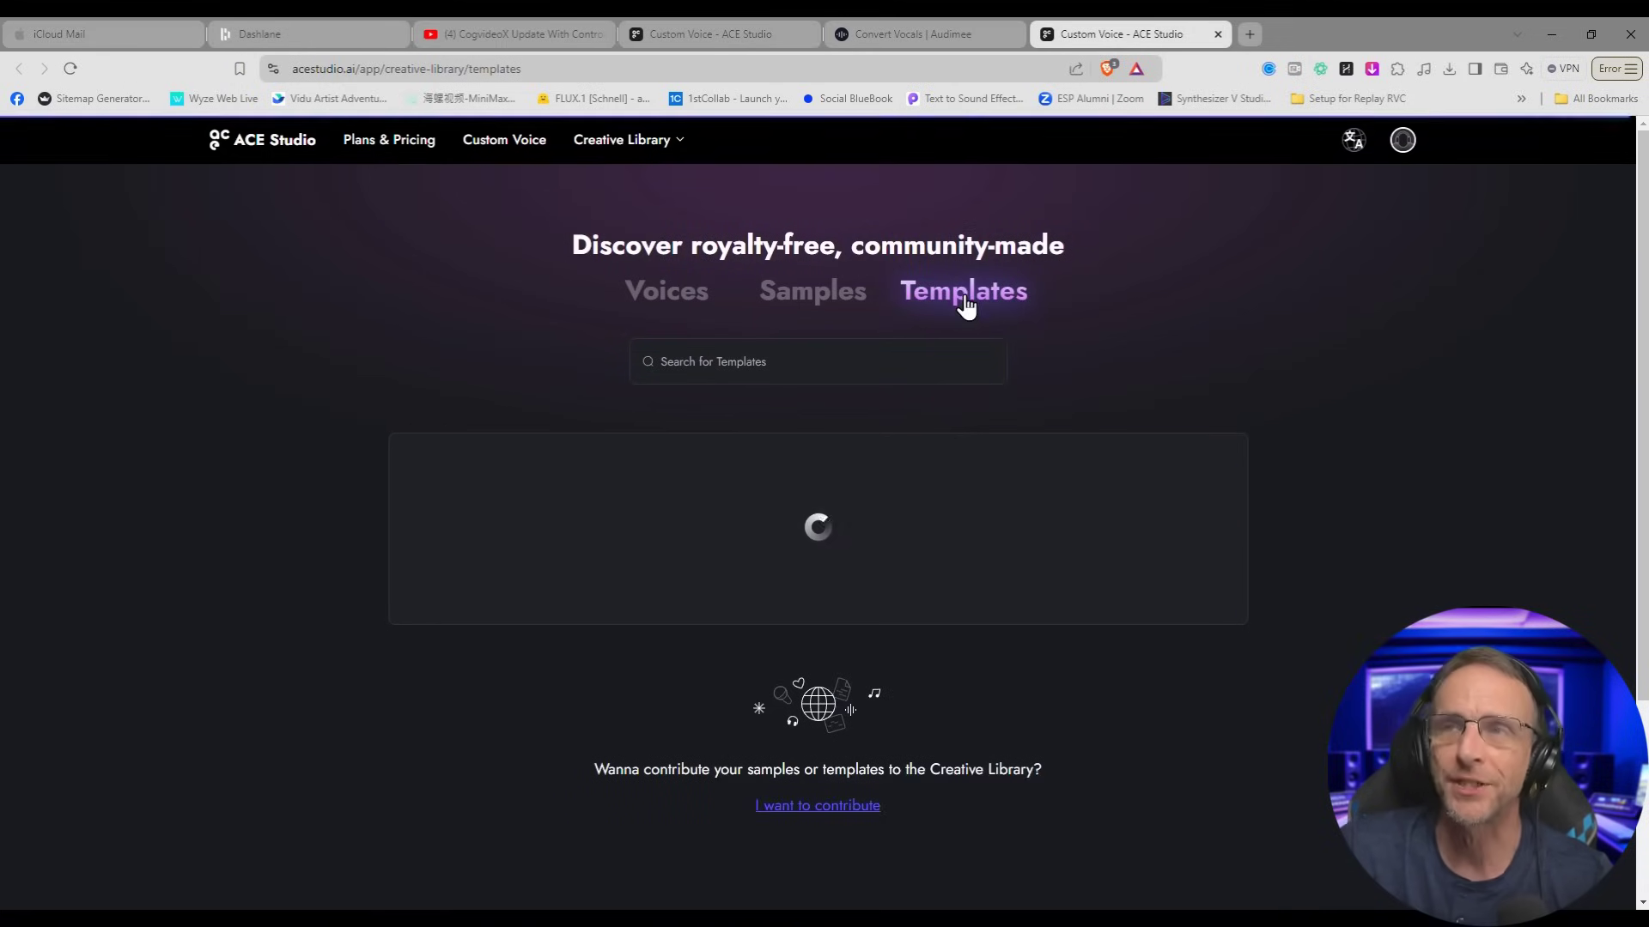
scroll(950, 766, down, 3)
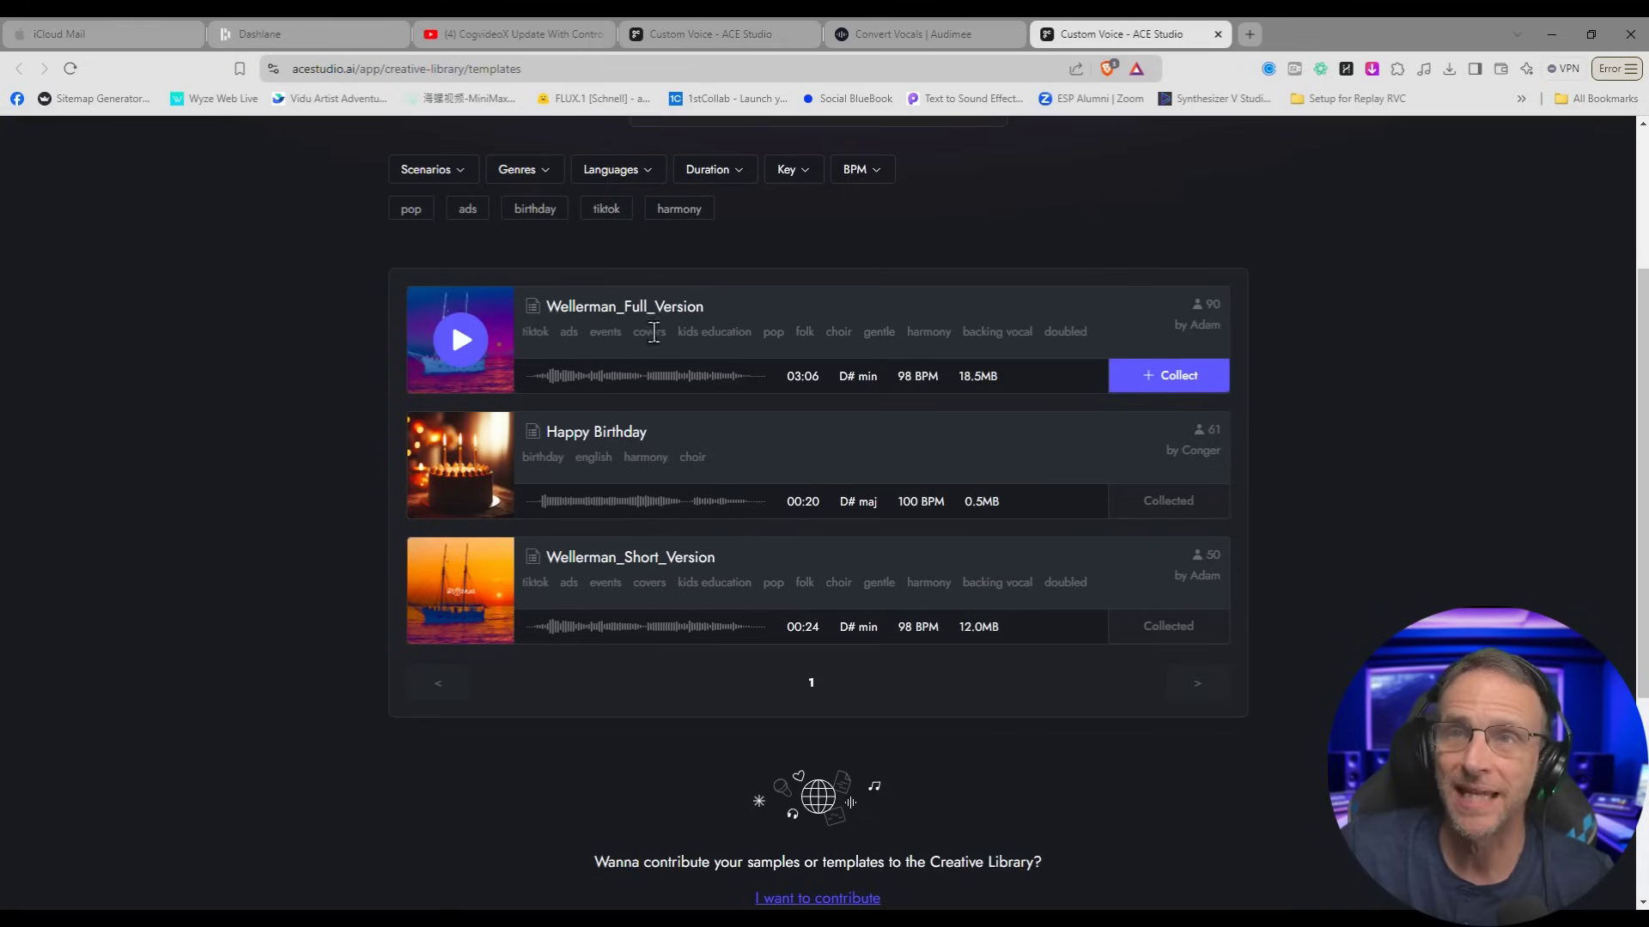
click(1167, 385)
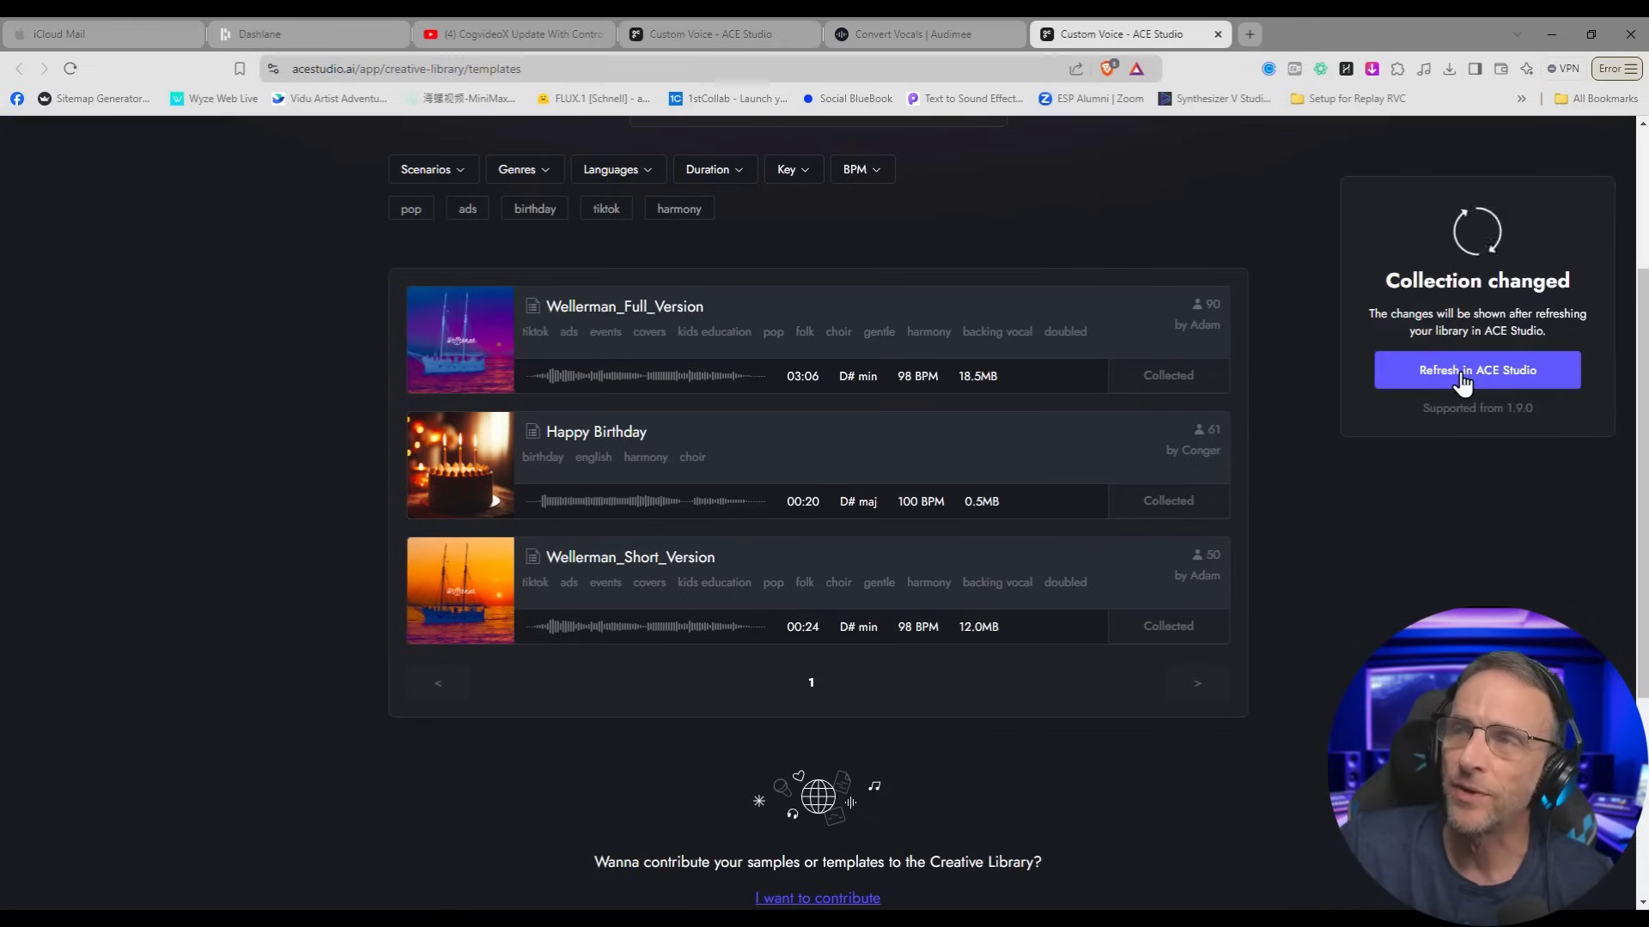
Step: Refresh the collection in the ACE Studio application, always allowing acestudio.ai to open links of this type
click(1462, 378)
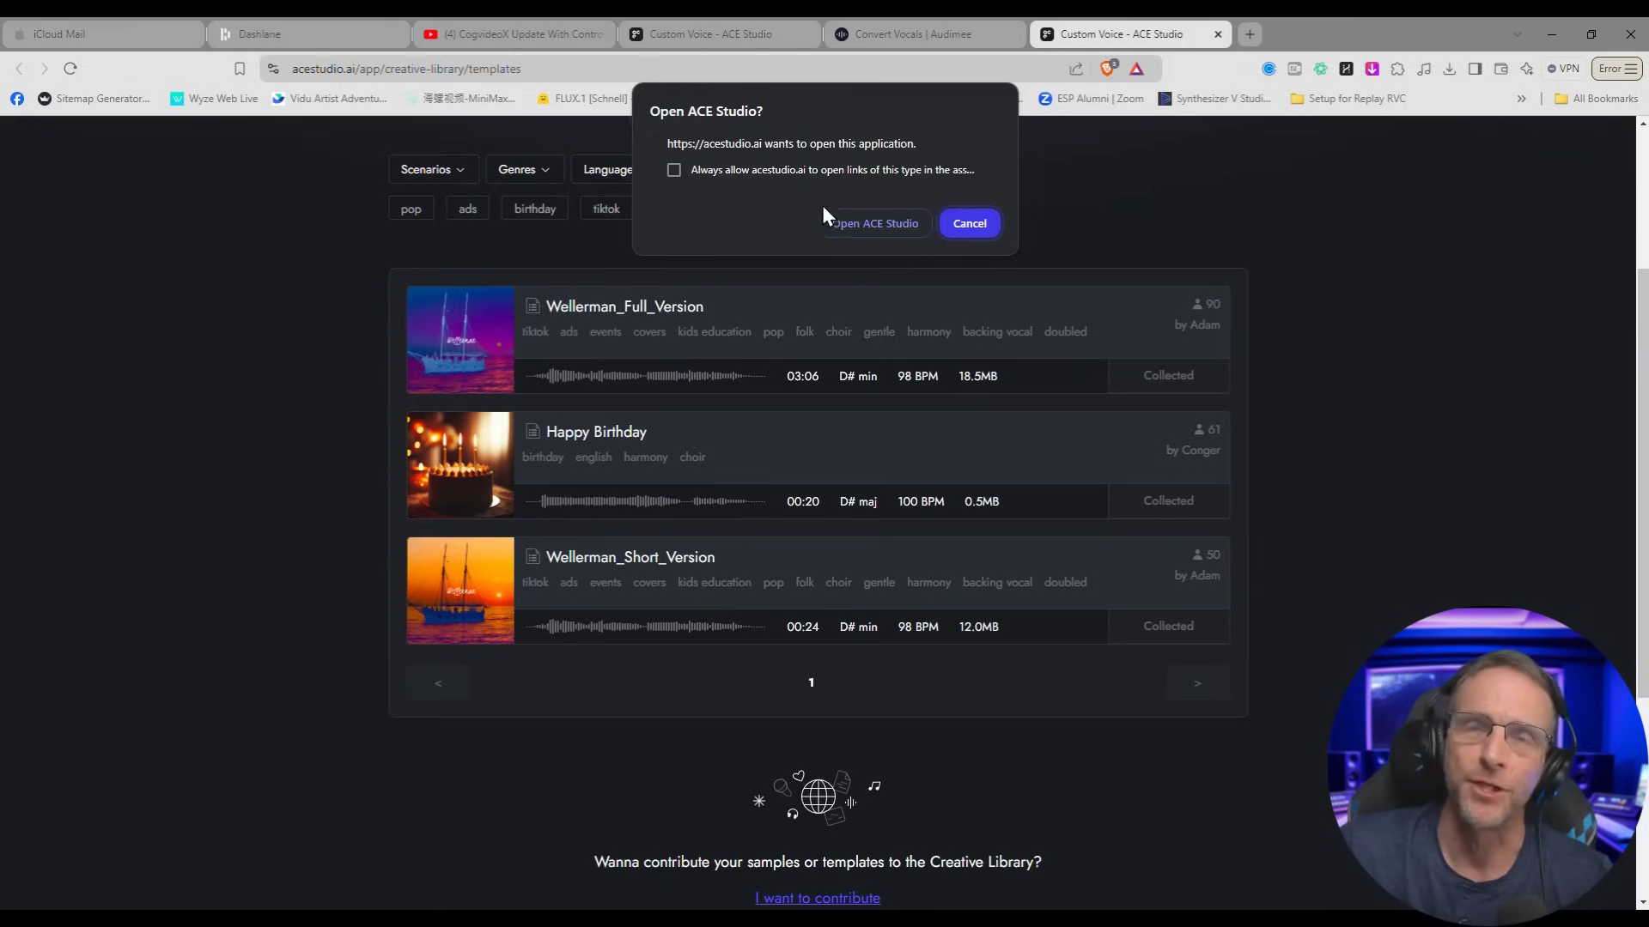
click(673, 169)
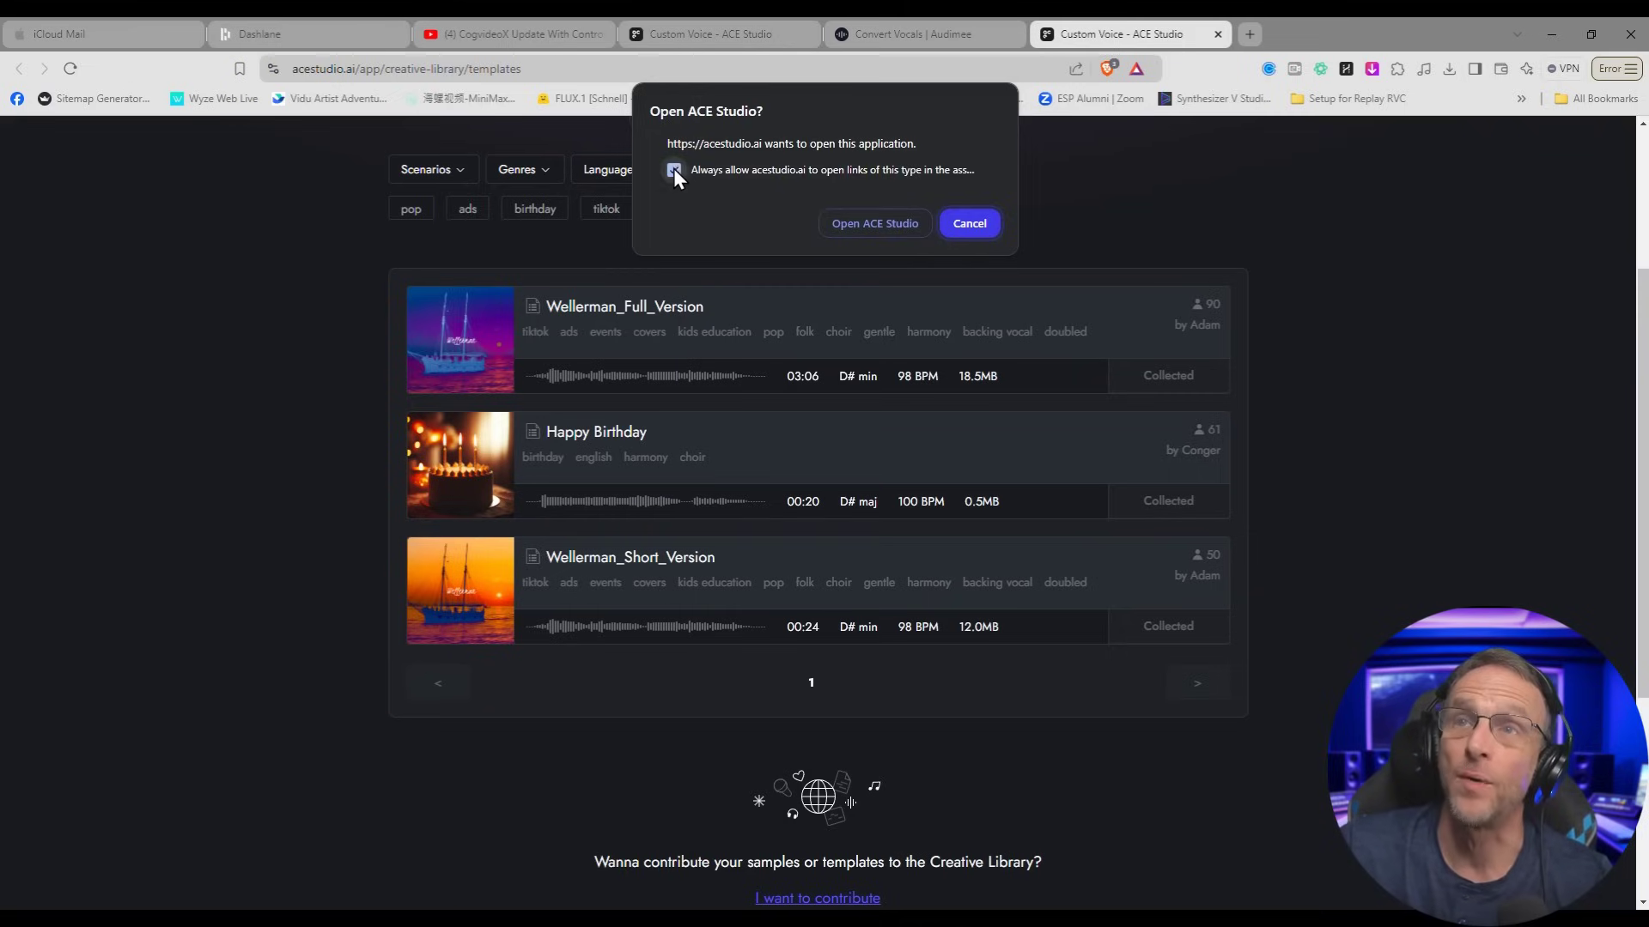
click(868, 222)
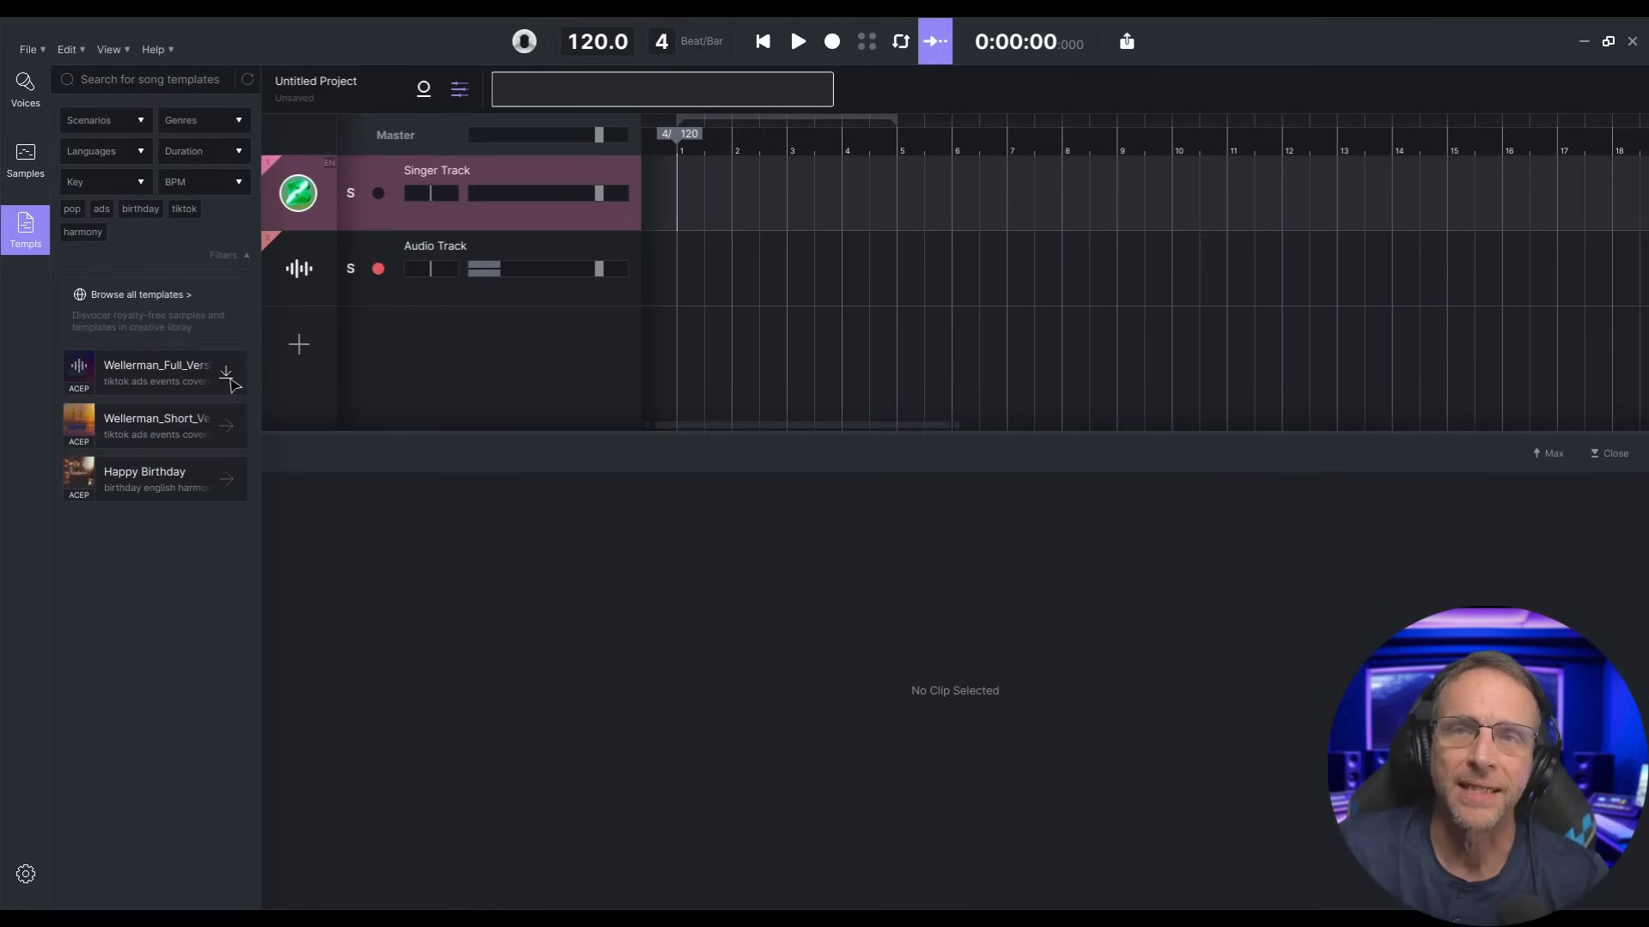
Step: Download the Wellerman_Full_Version template, load it into the arrangement and look through its harmony, lead and instrumental tracks
click(227, 372)
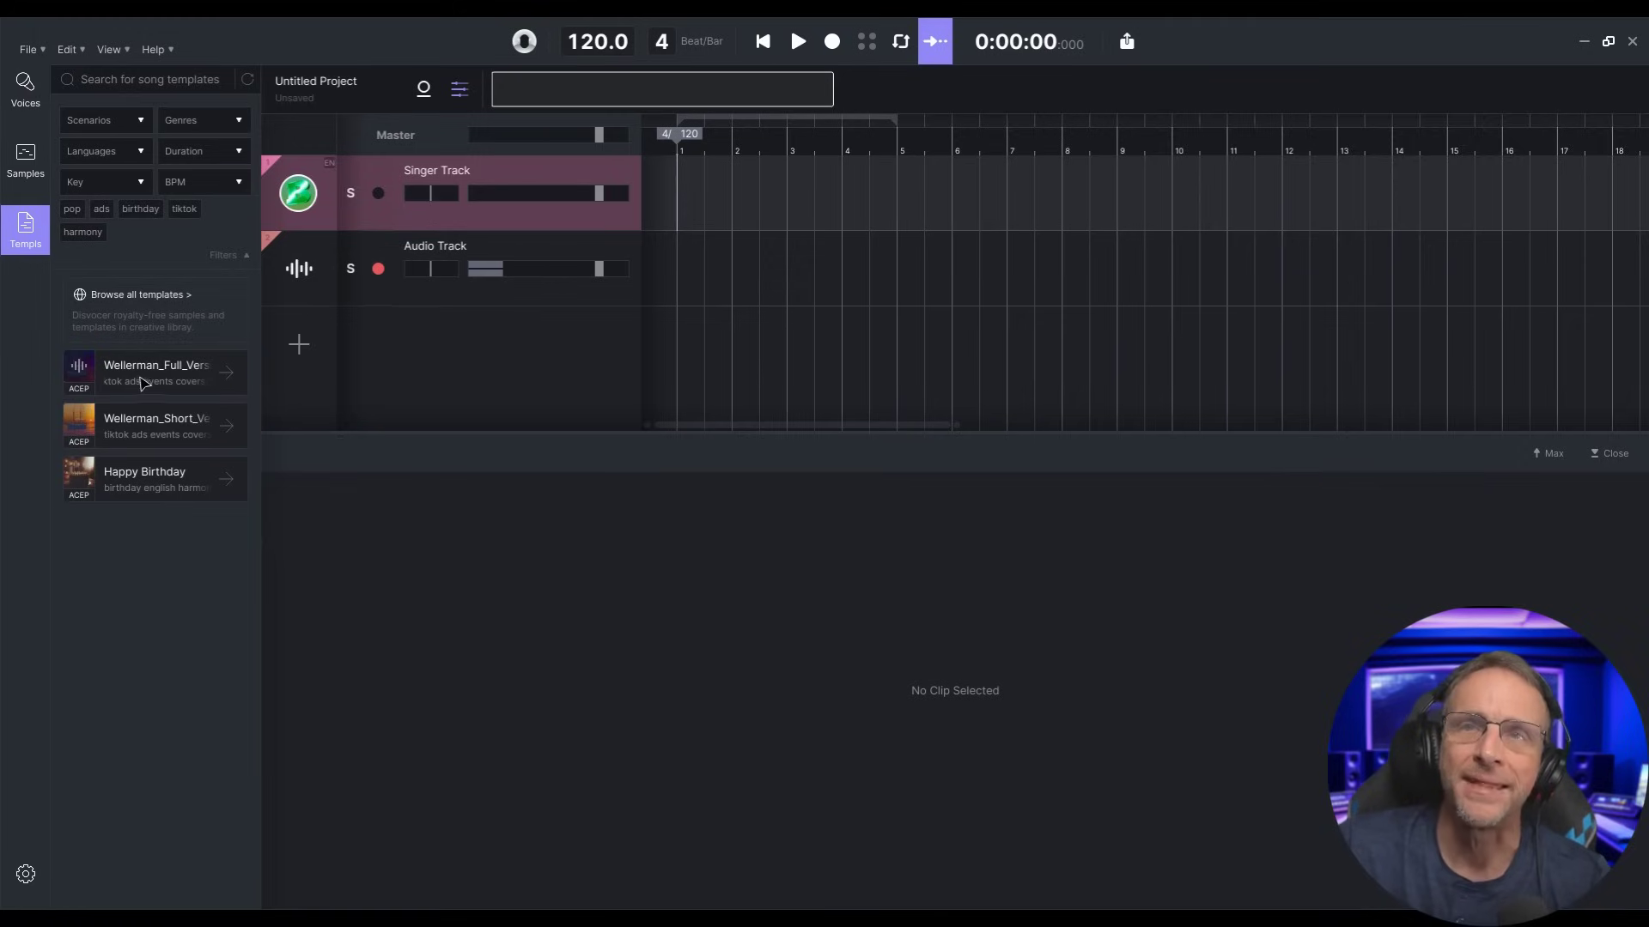
drag(140, 375, 647, 256)
scroll(816, 357, down, 2)
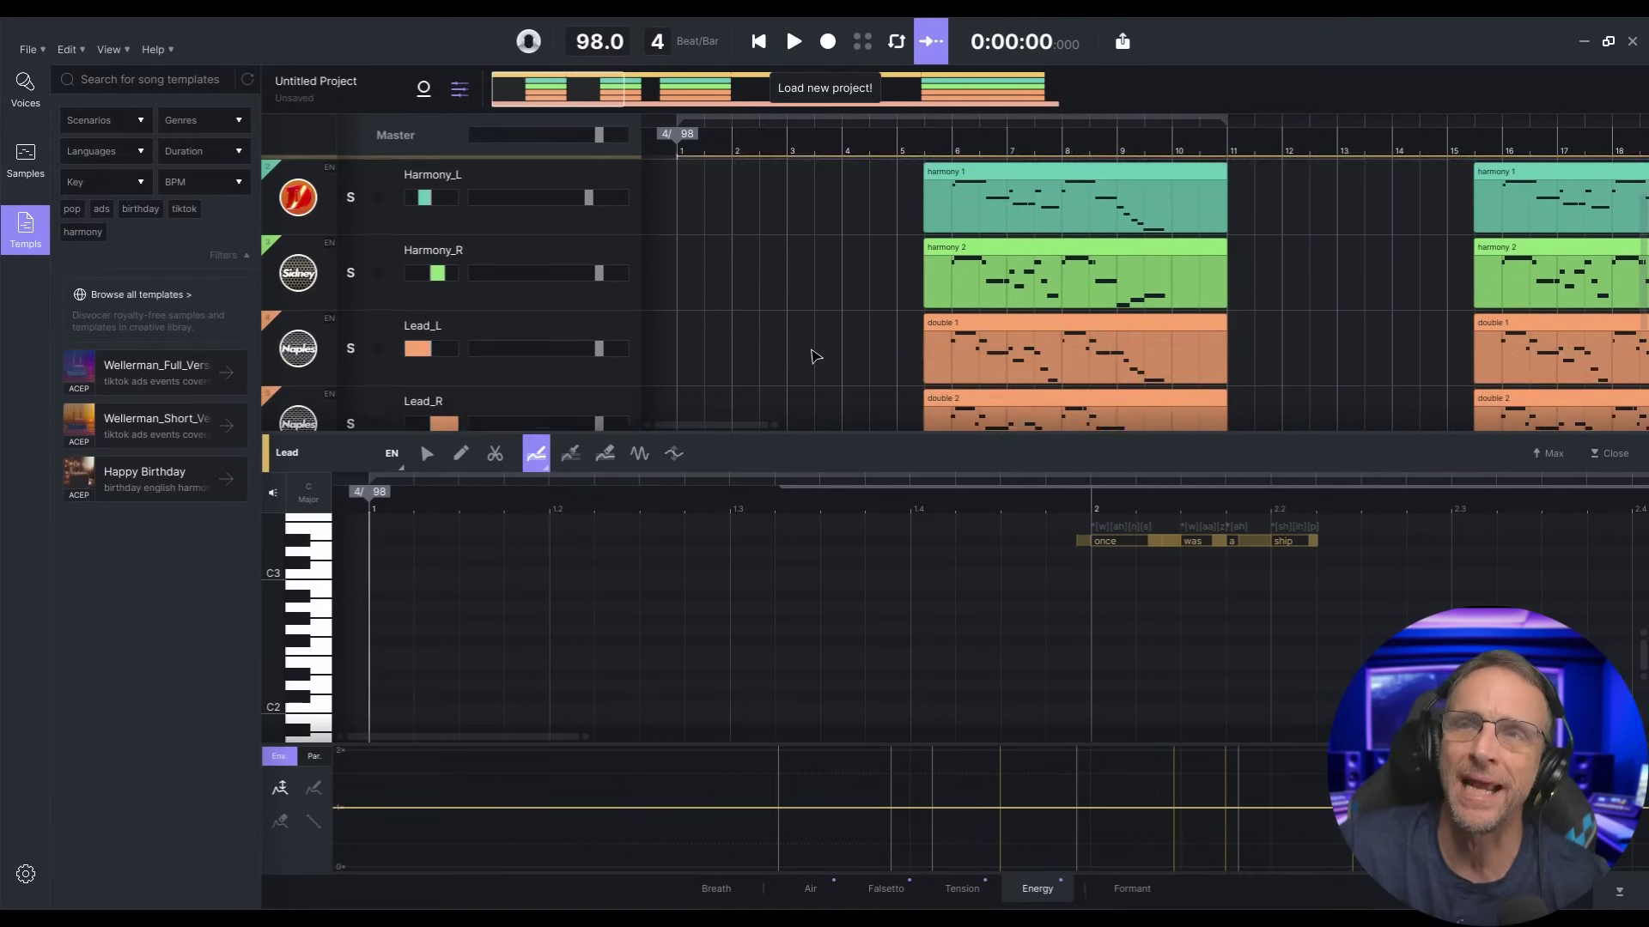
scroll(811, 354, up, 2)
scroll(319, 243, down, 1)
scroll(317, 241, down, 2)
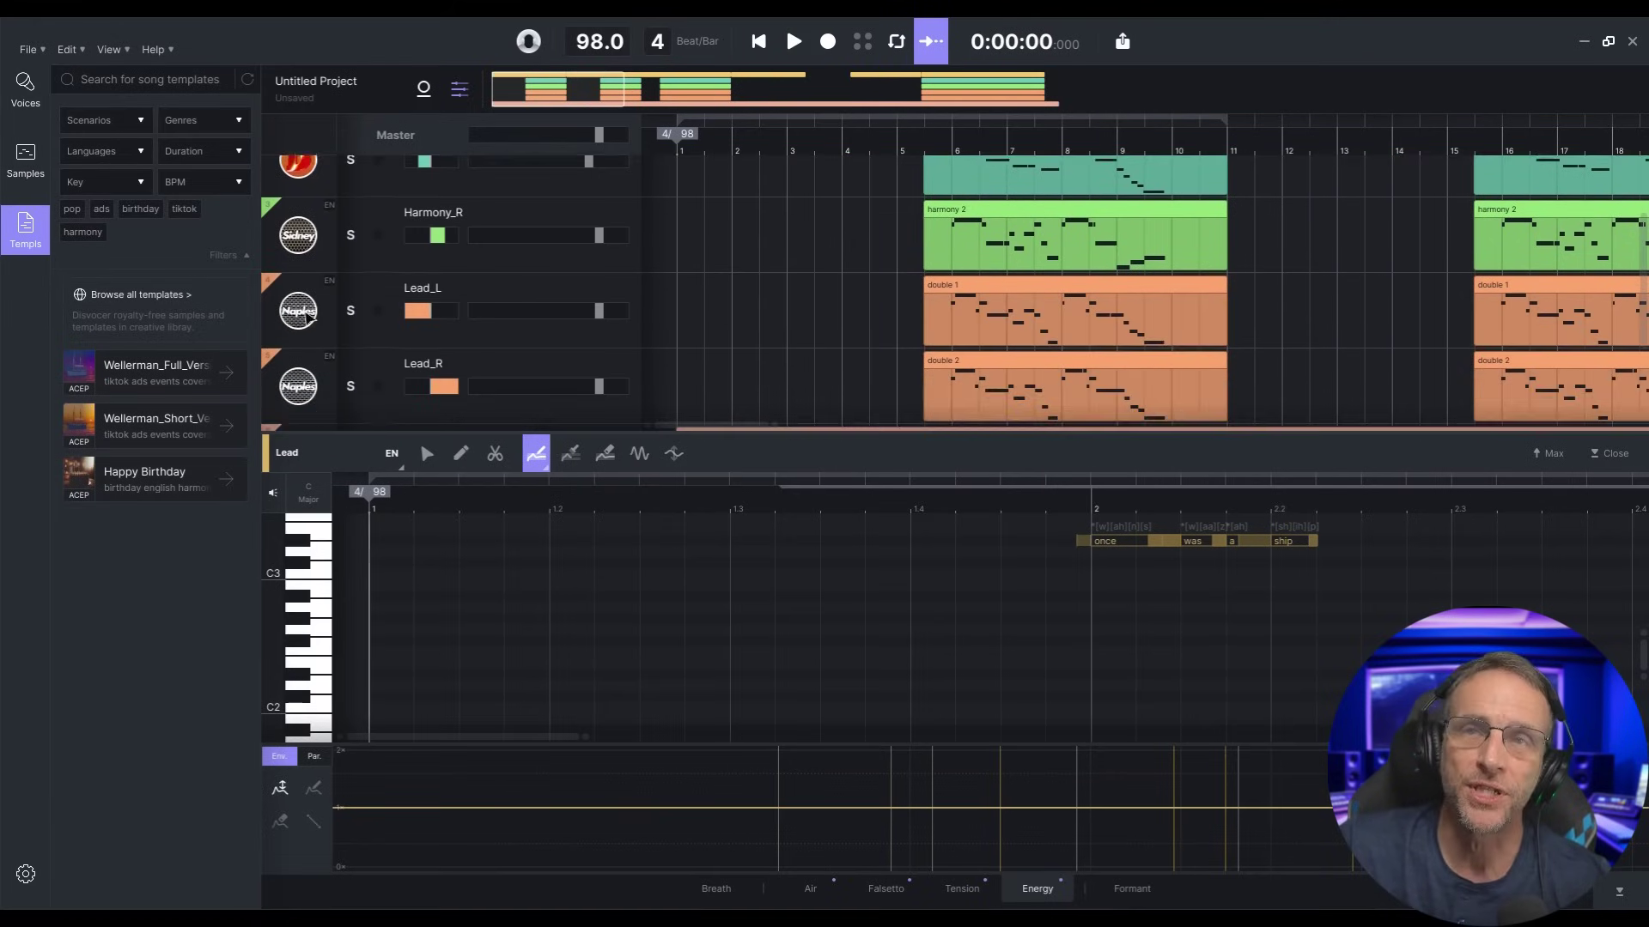
scroll(306, 330, down, 2)
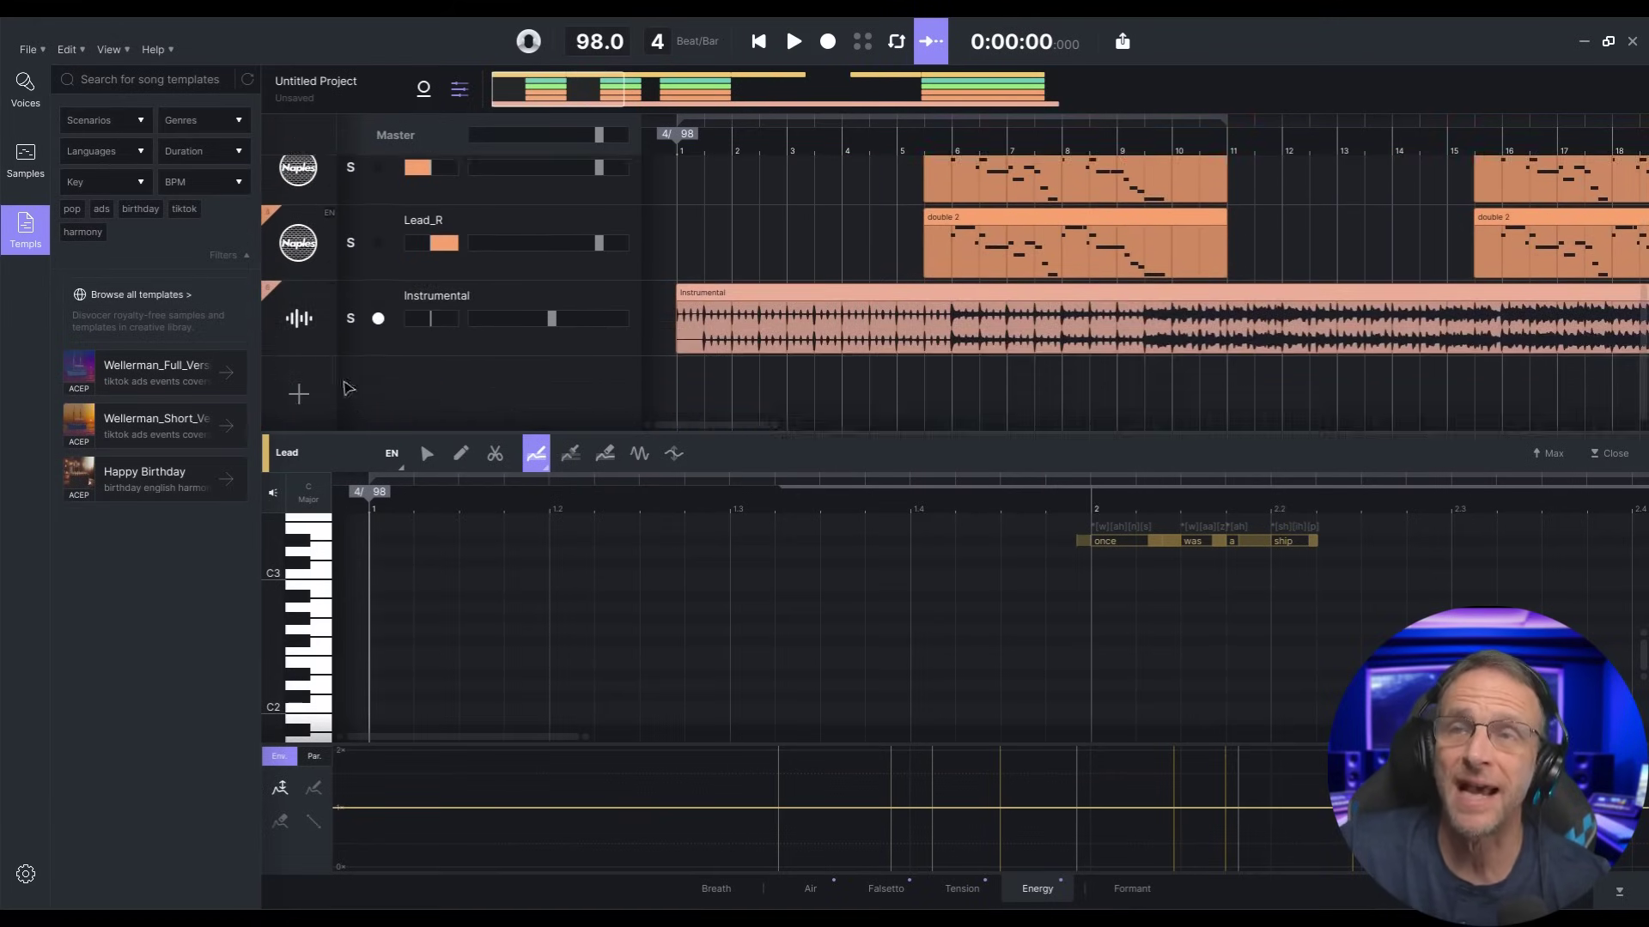
click(888, 180)
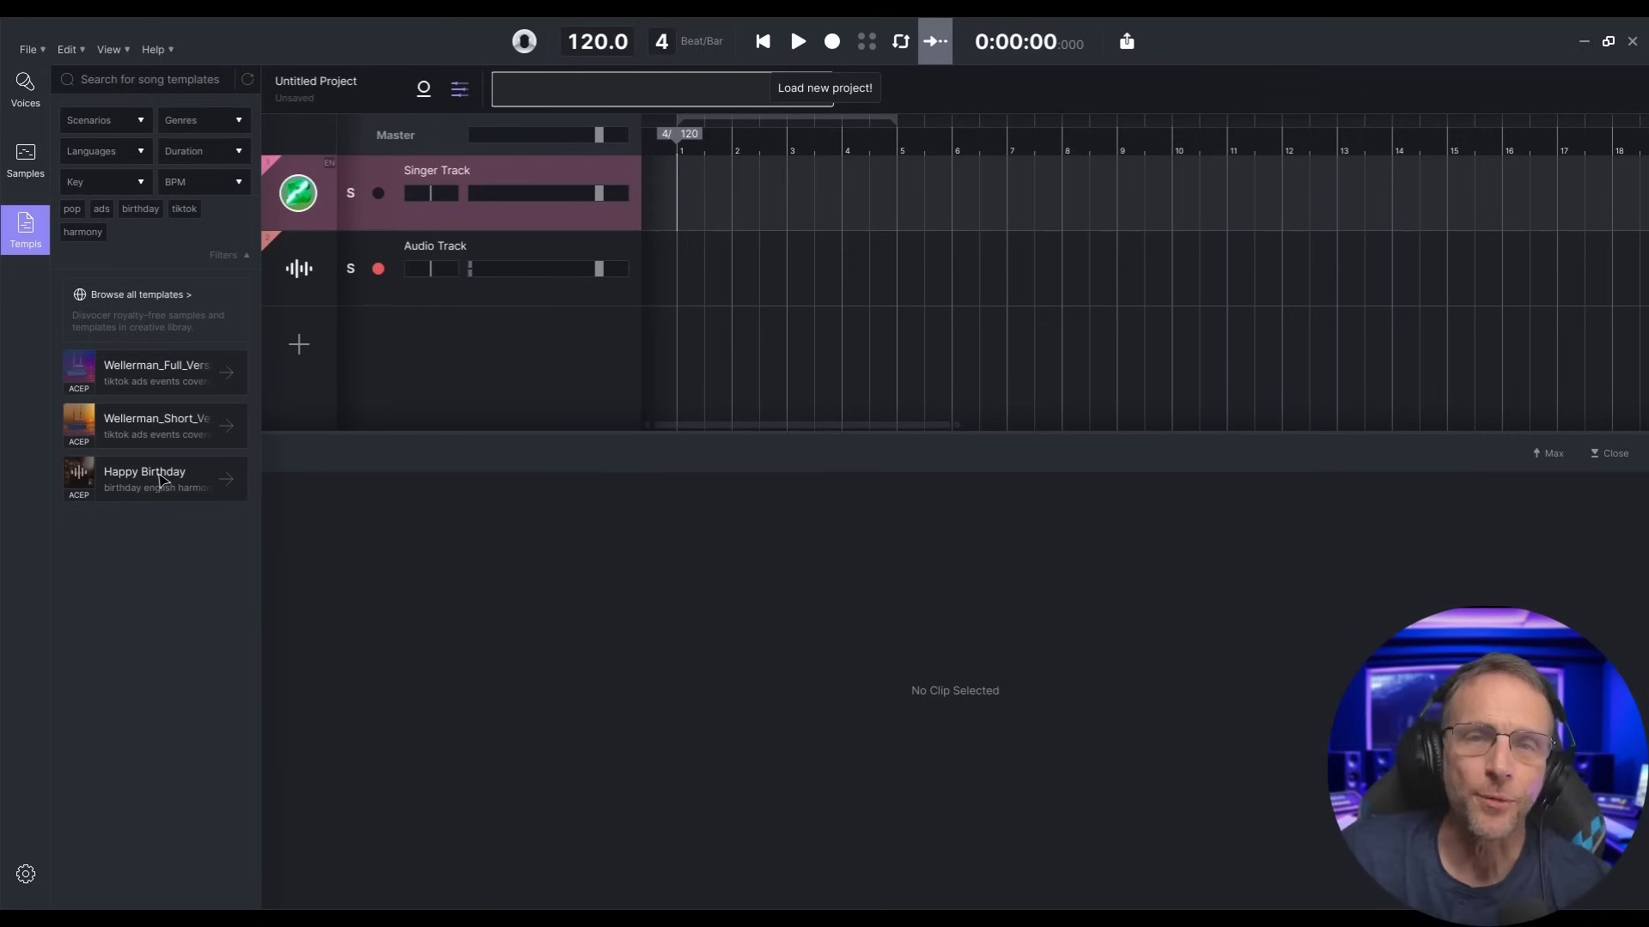
Step: Load the Happy Birthday template into the empty project and look through its lead and harmony tracks
drag(161, 481, 681, 258)
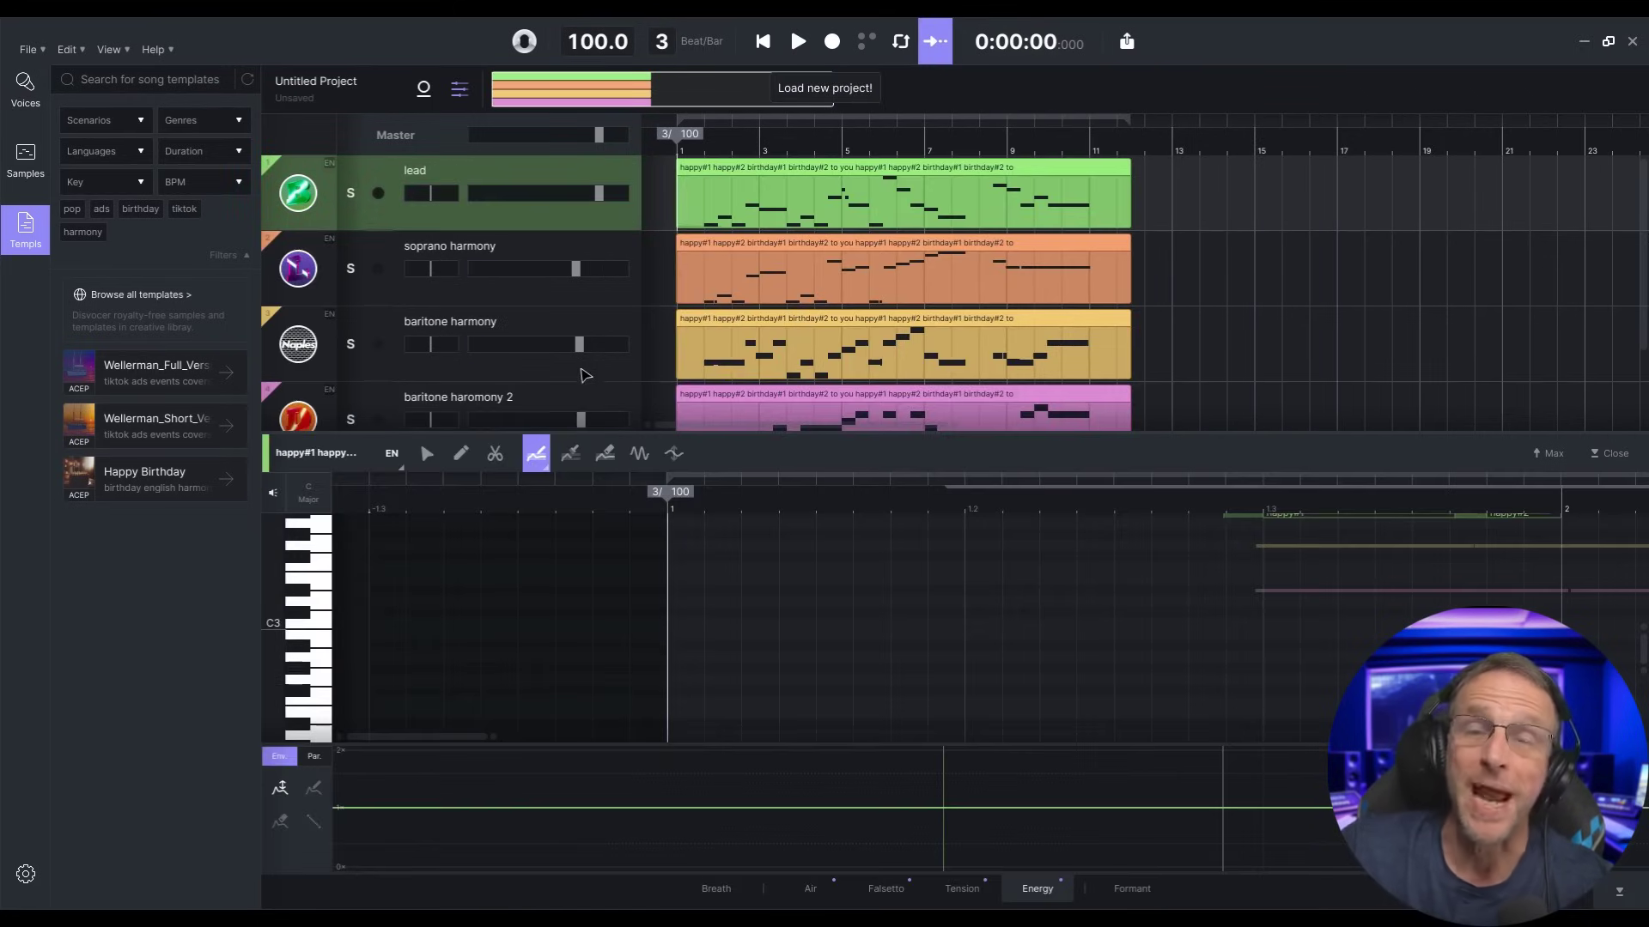
scroll(520, 294, down, 1)
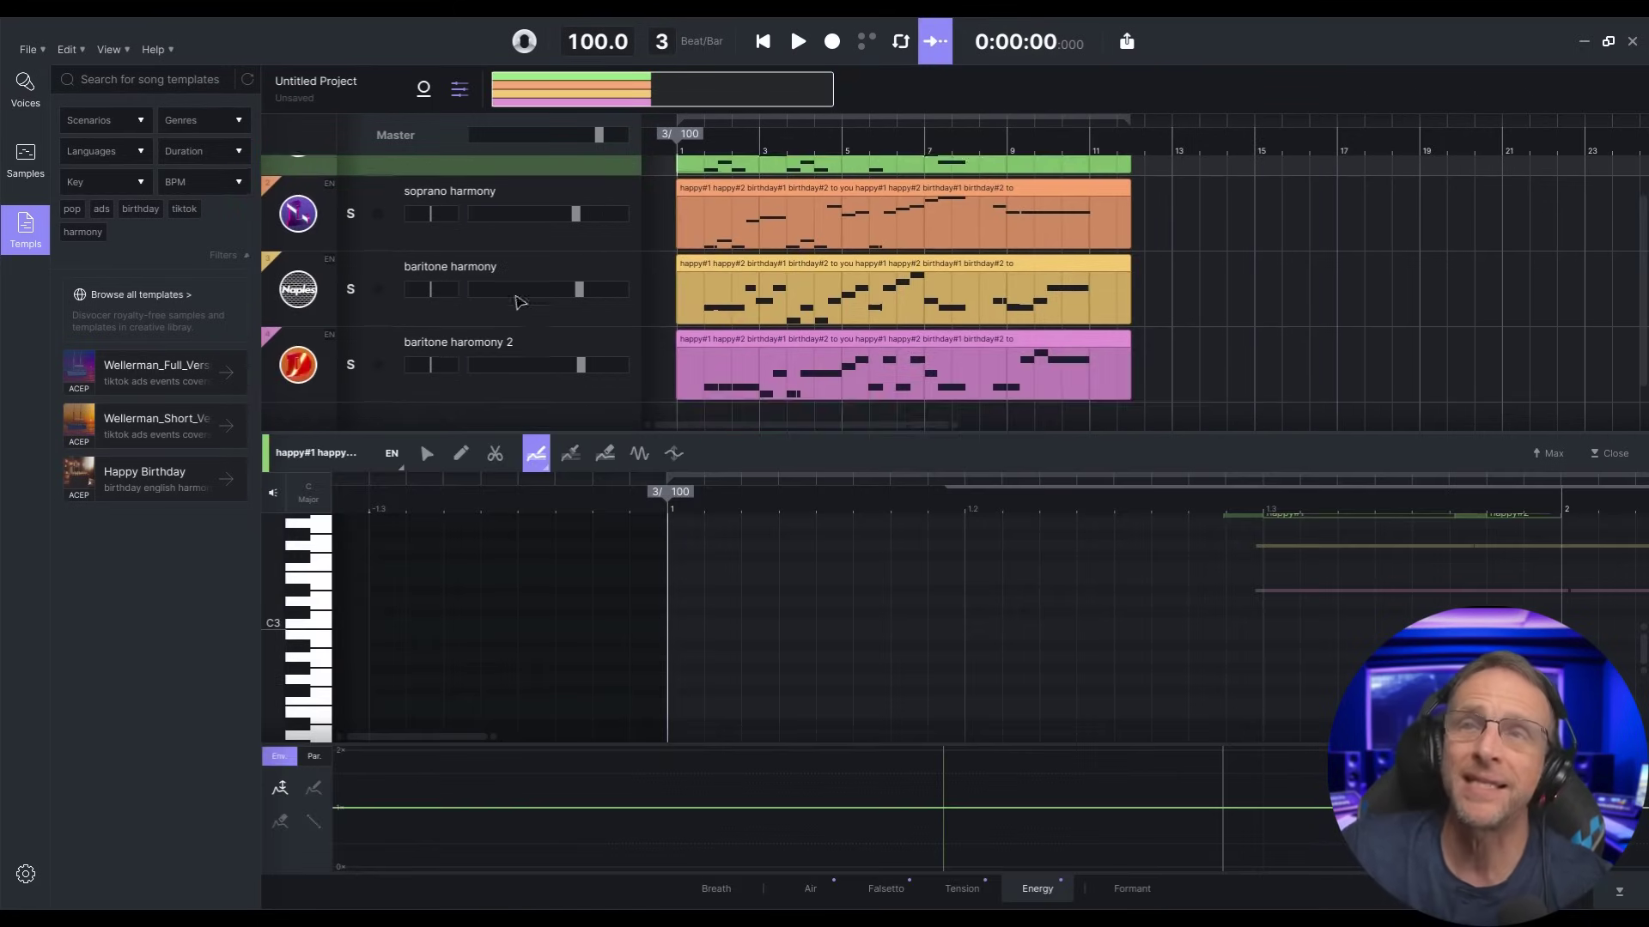
scroll(519, 295, up, 1)
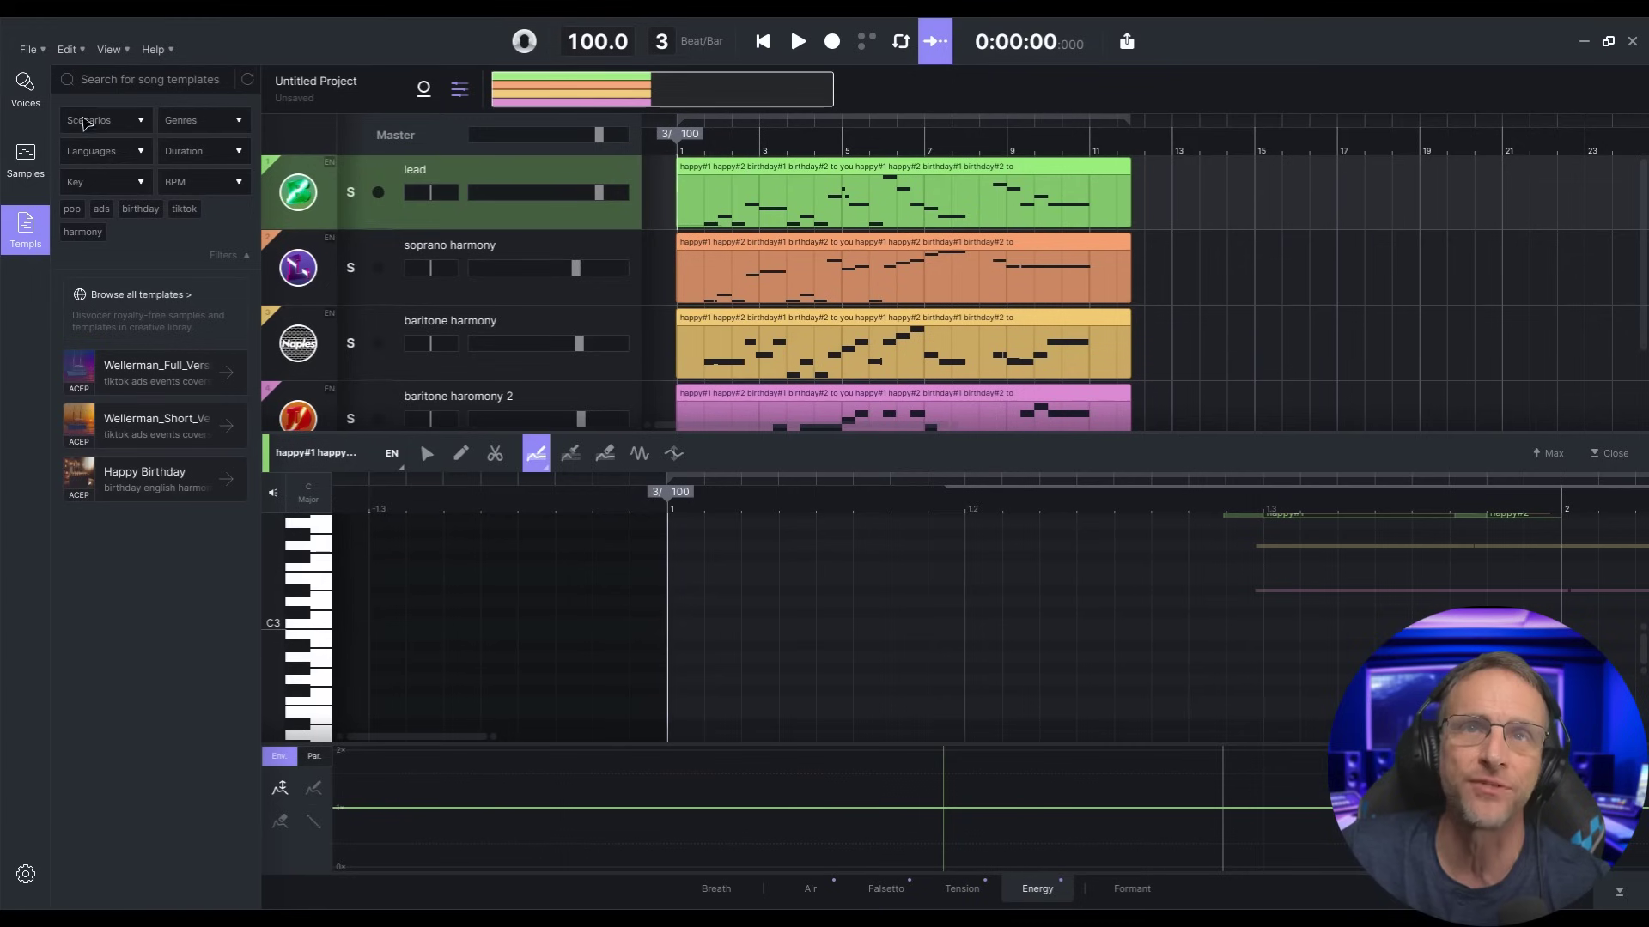
Step: Show the available voices and the lead track's voice mix, and play the Happy Birthday arrangement through
click(25, 85)
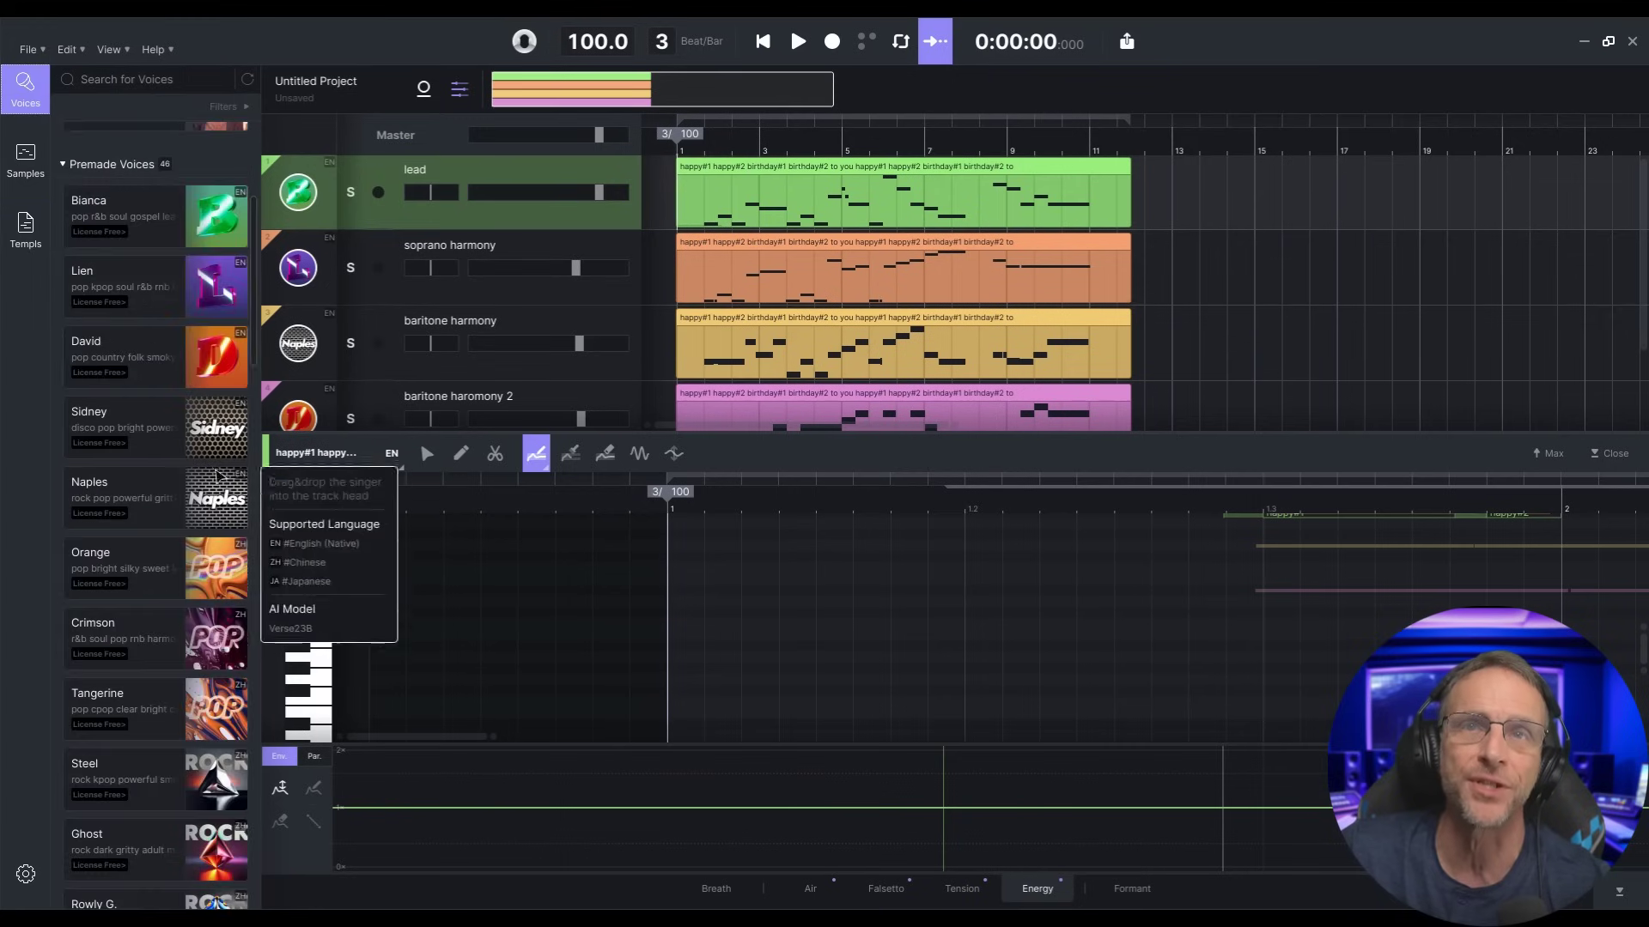
click(424, 89)
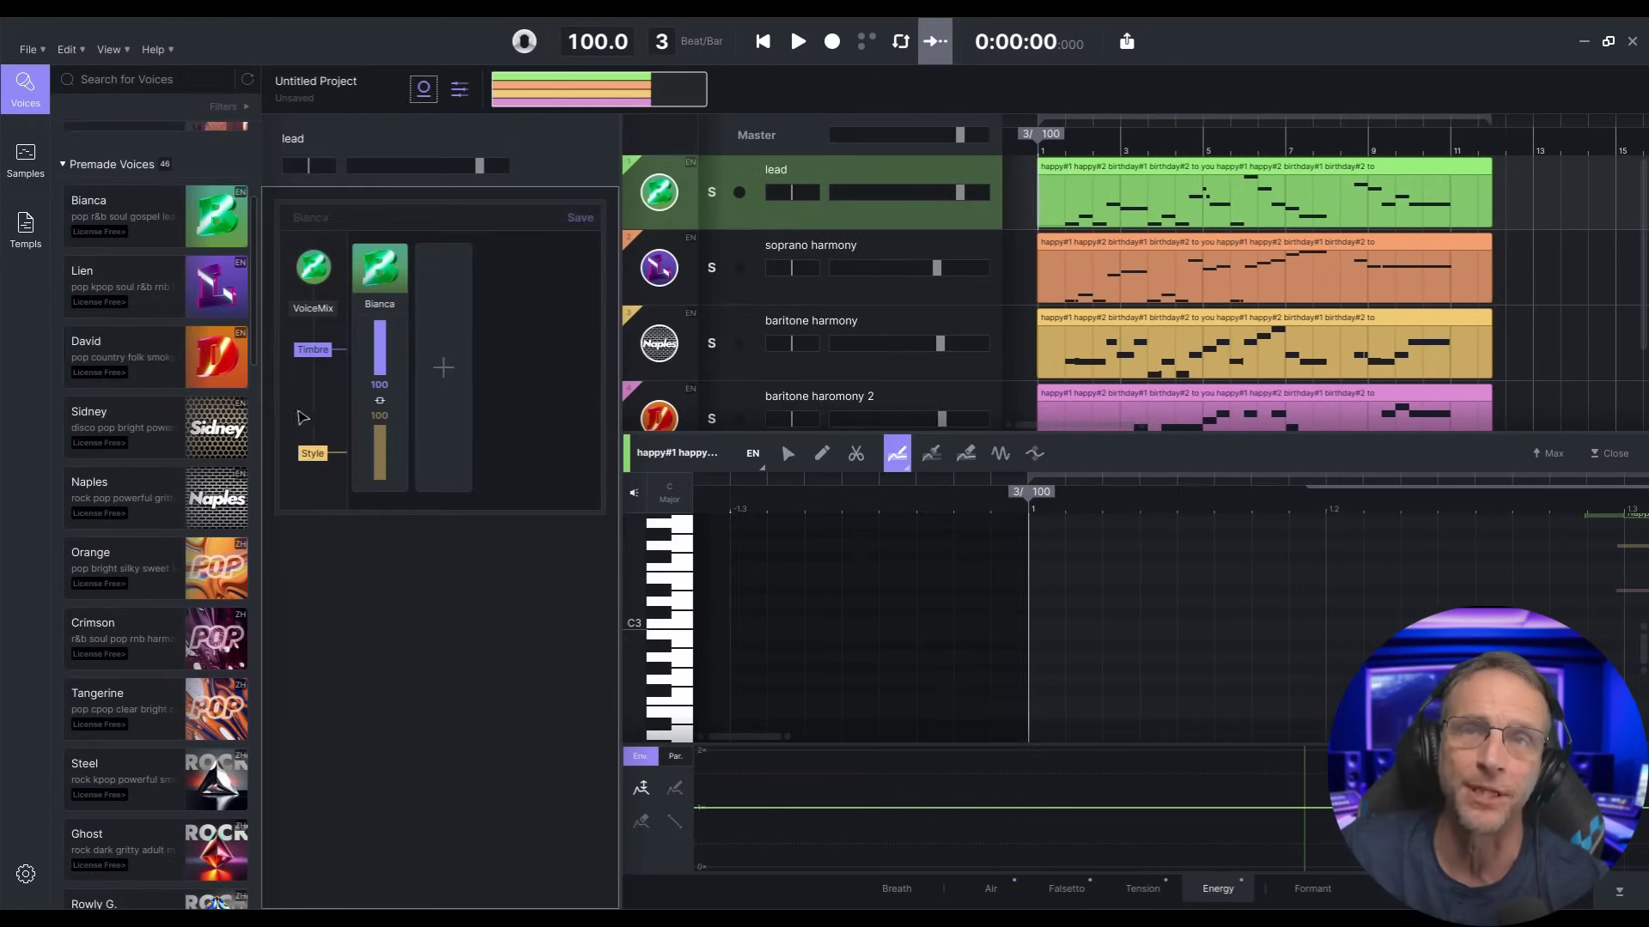
scroll(121, 340, up, 4)
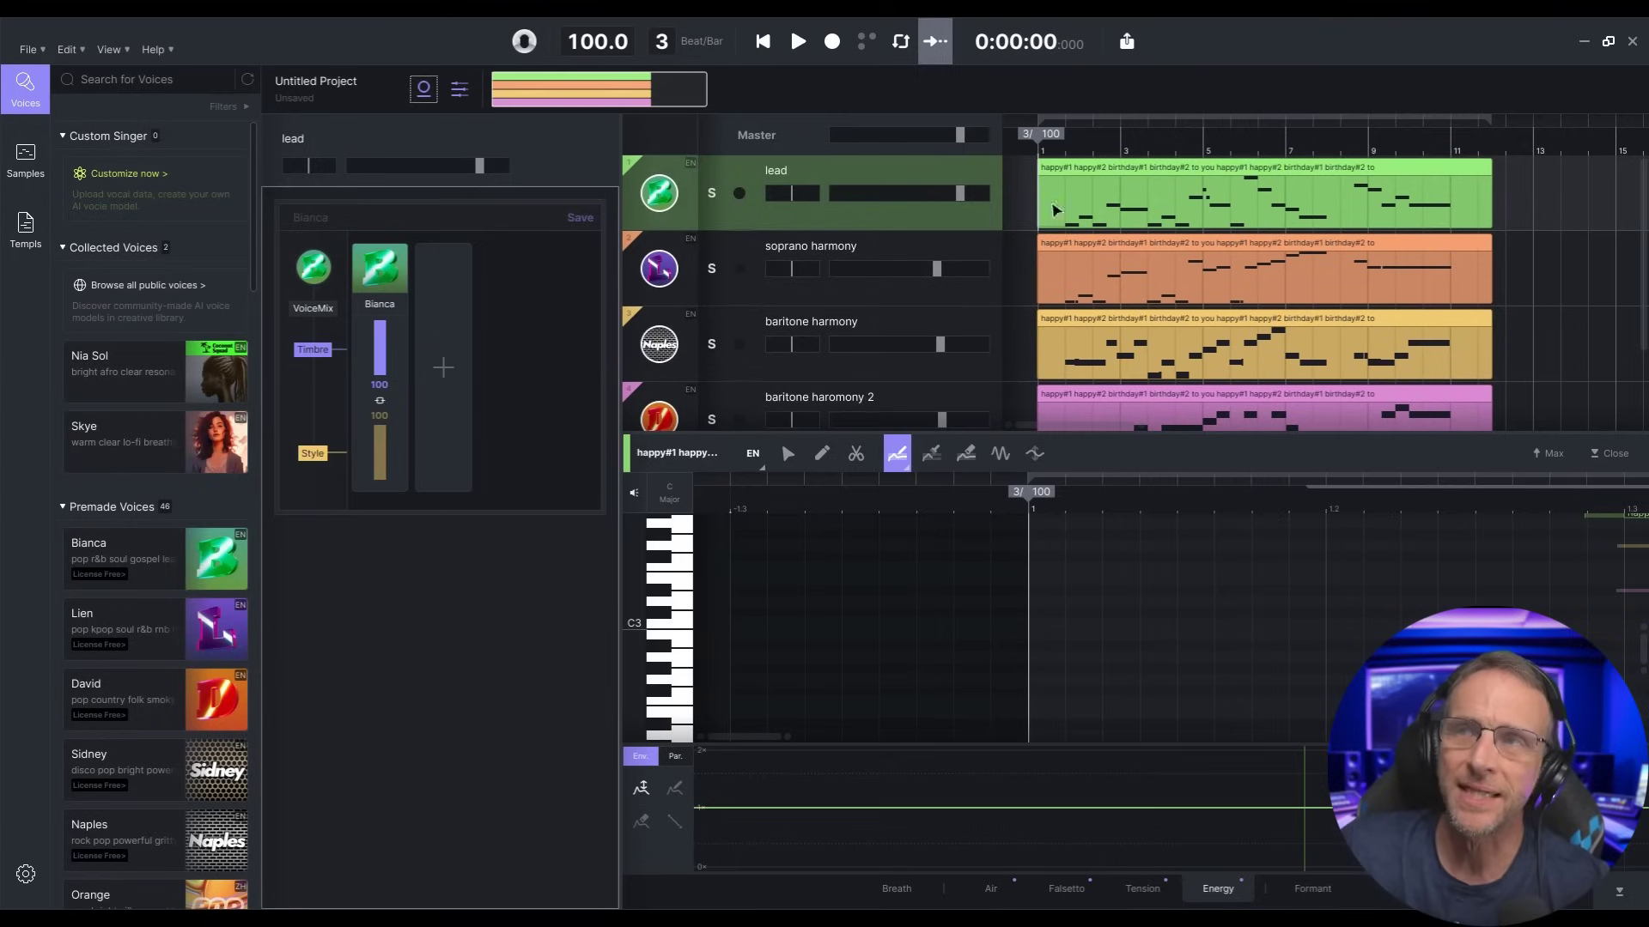
click(798, 43)
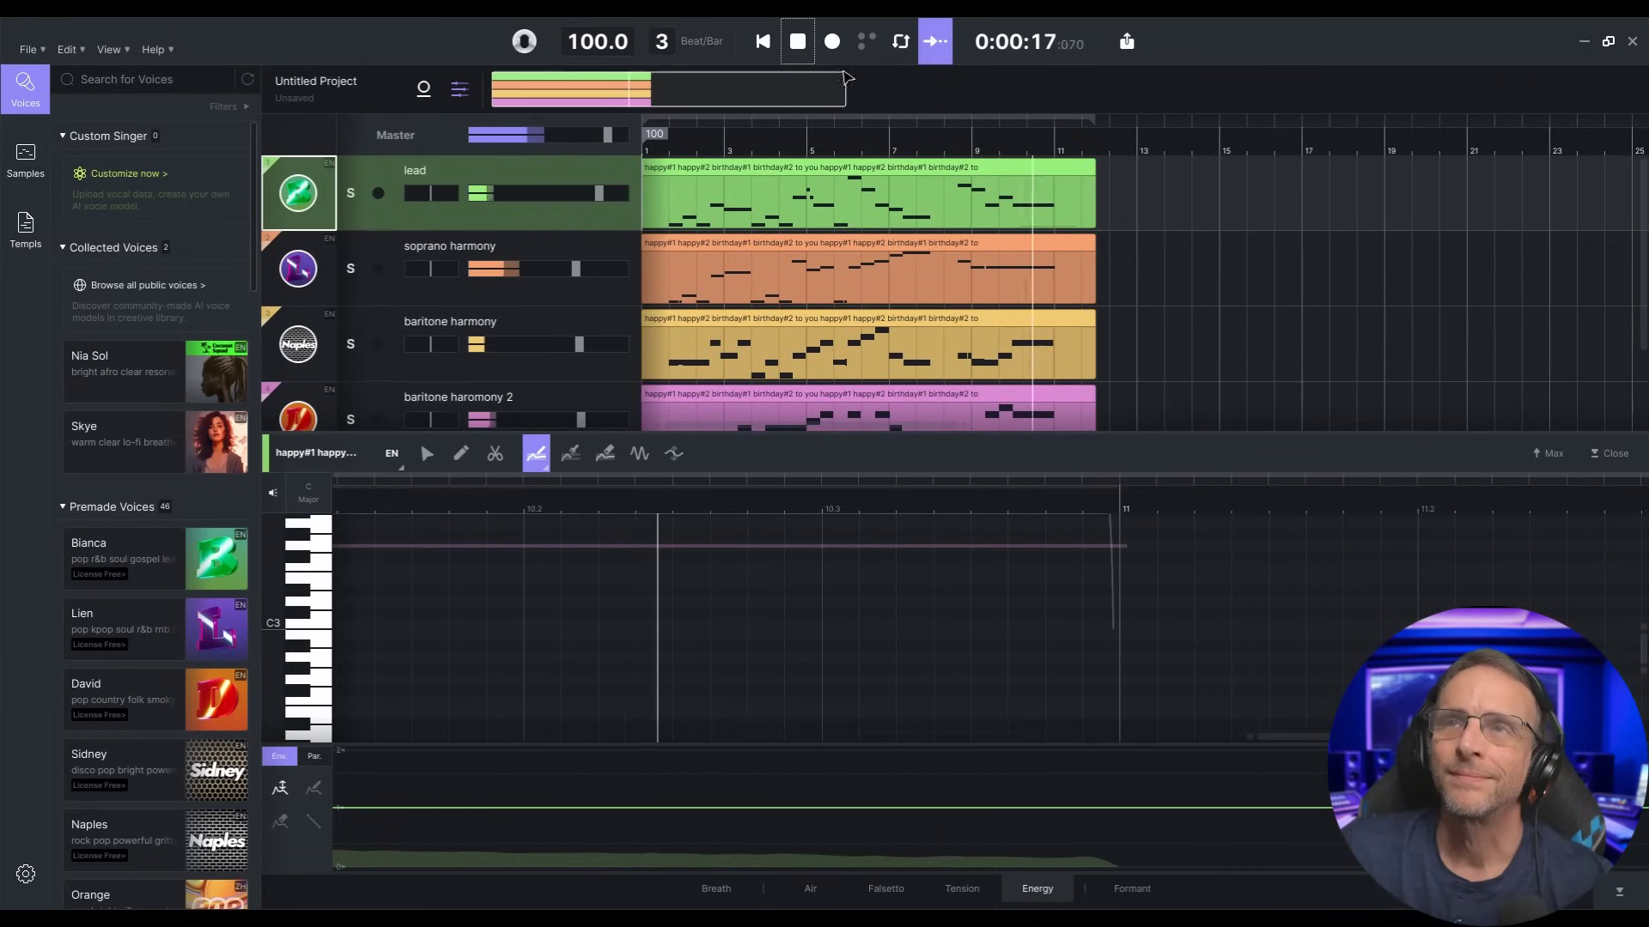
click(796, 44)
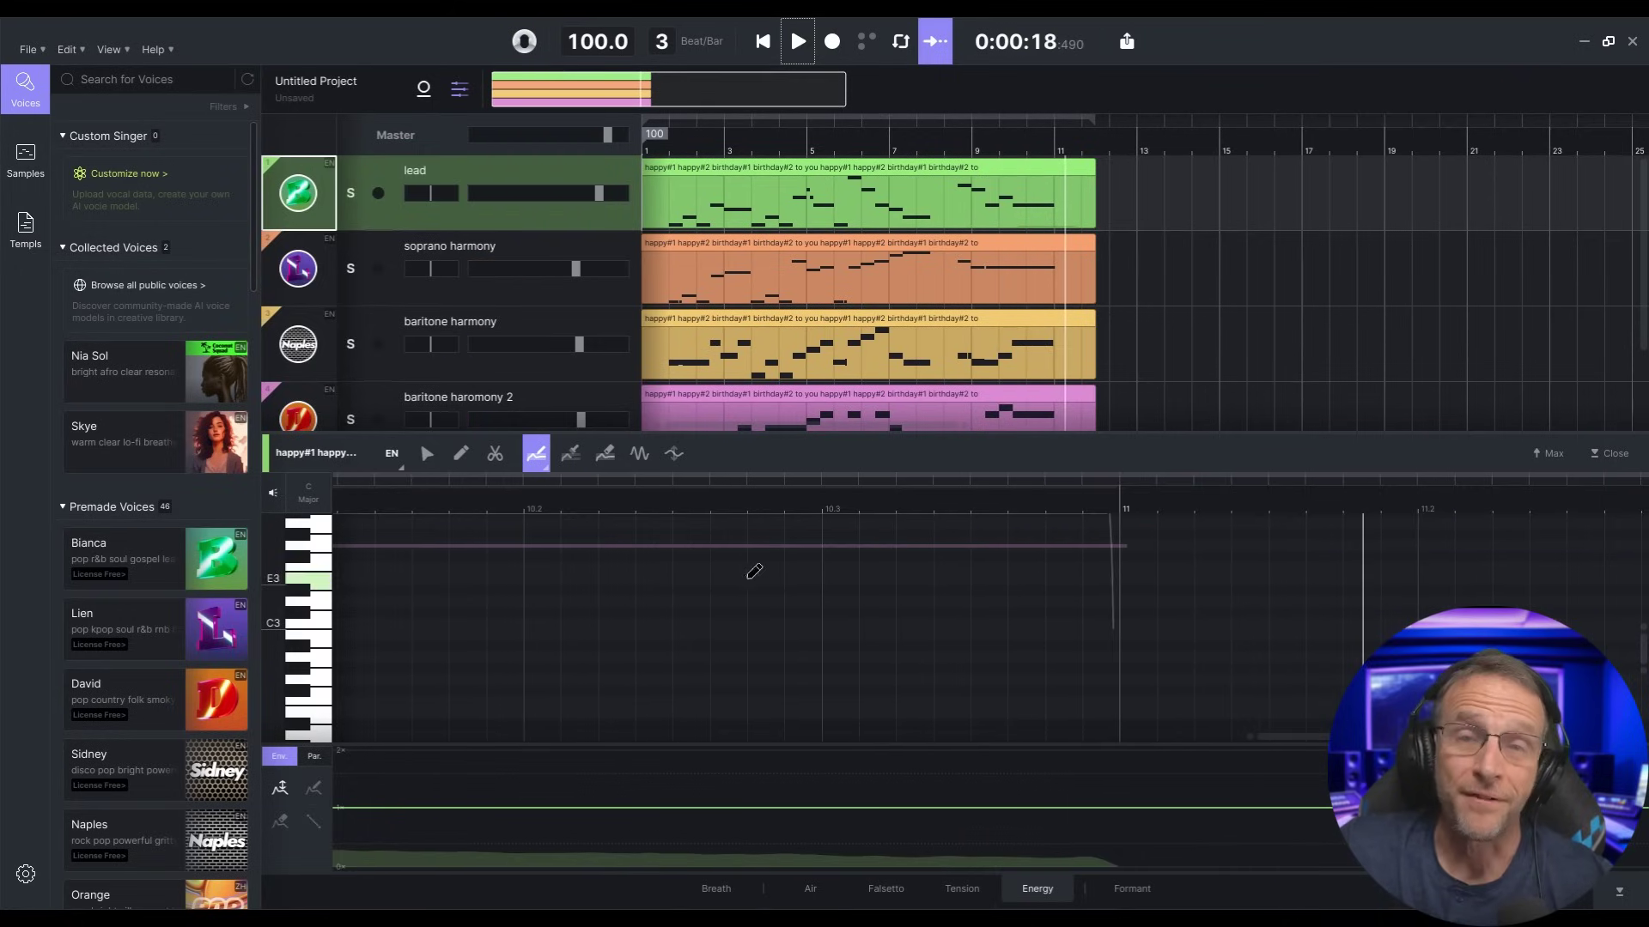
Step: In the lead track at bar 7, replace the sung name after "dear" with a one-syllable name and "-" on the following note
scroll(710, 596, down, 1)
scroll(706, 596, down, 2)
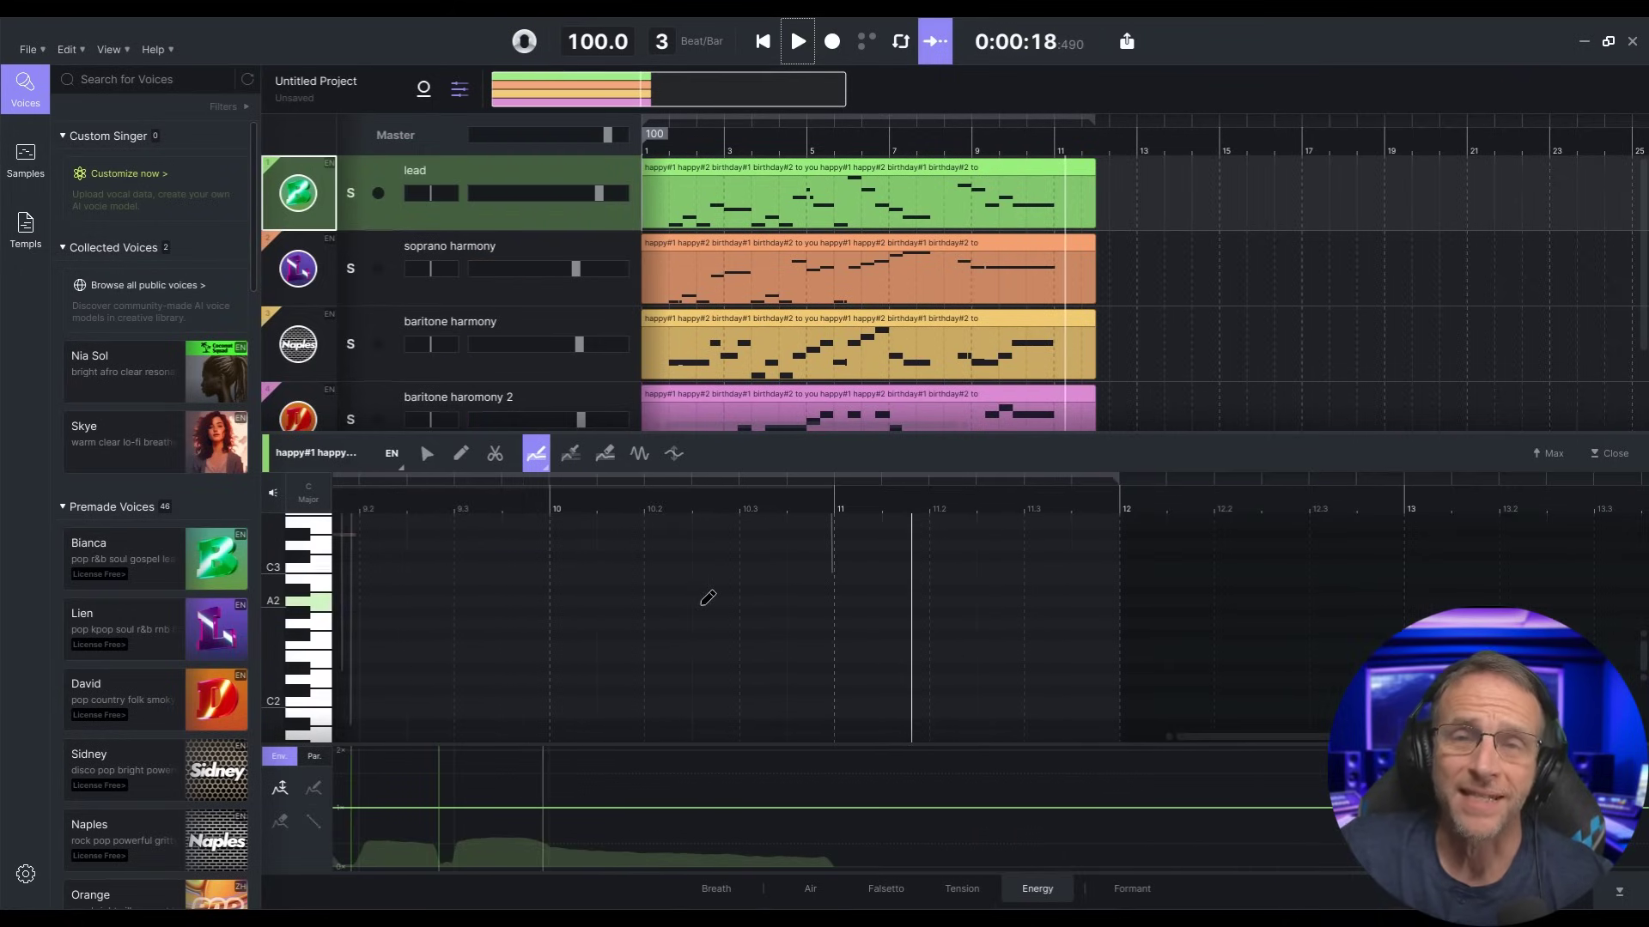
click(801, 194)
scroll(738, 620, right, 5)
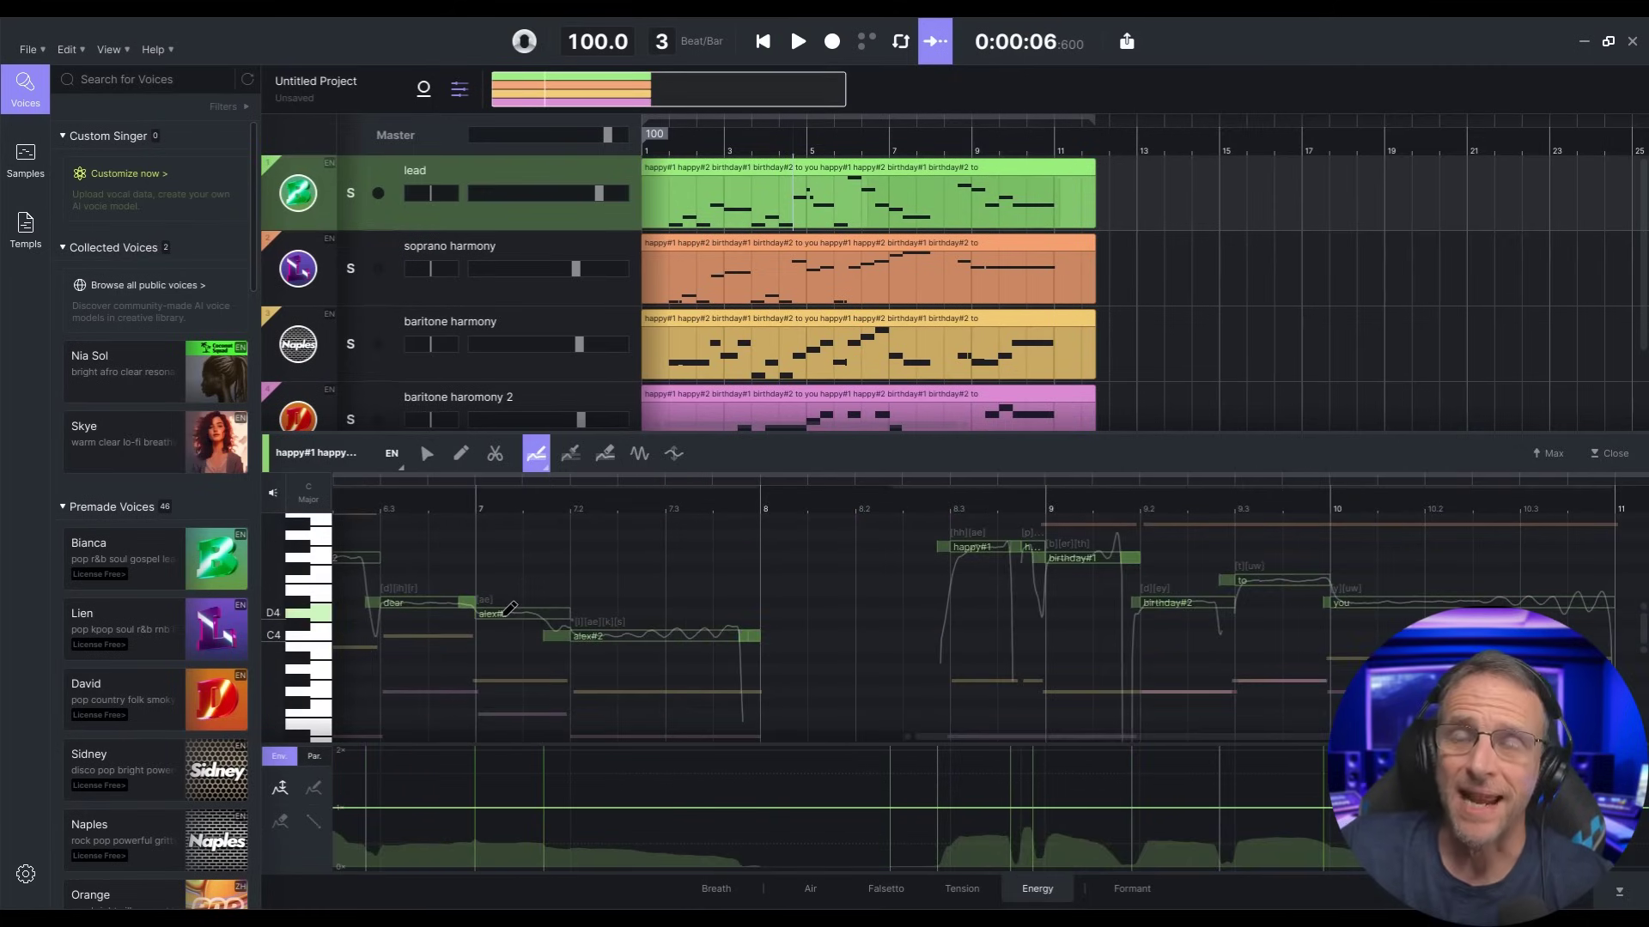
double_click(504, 613)
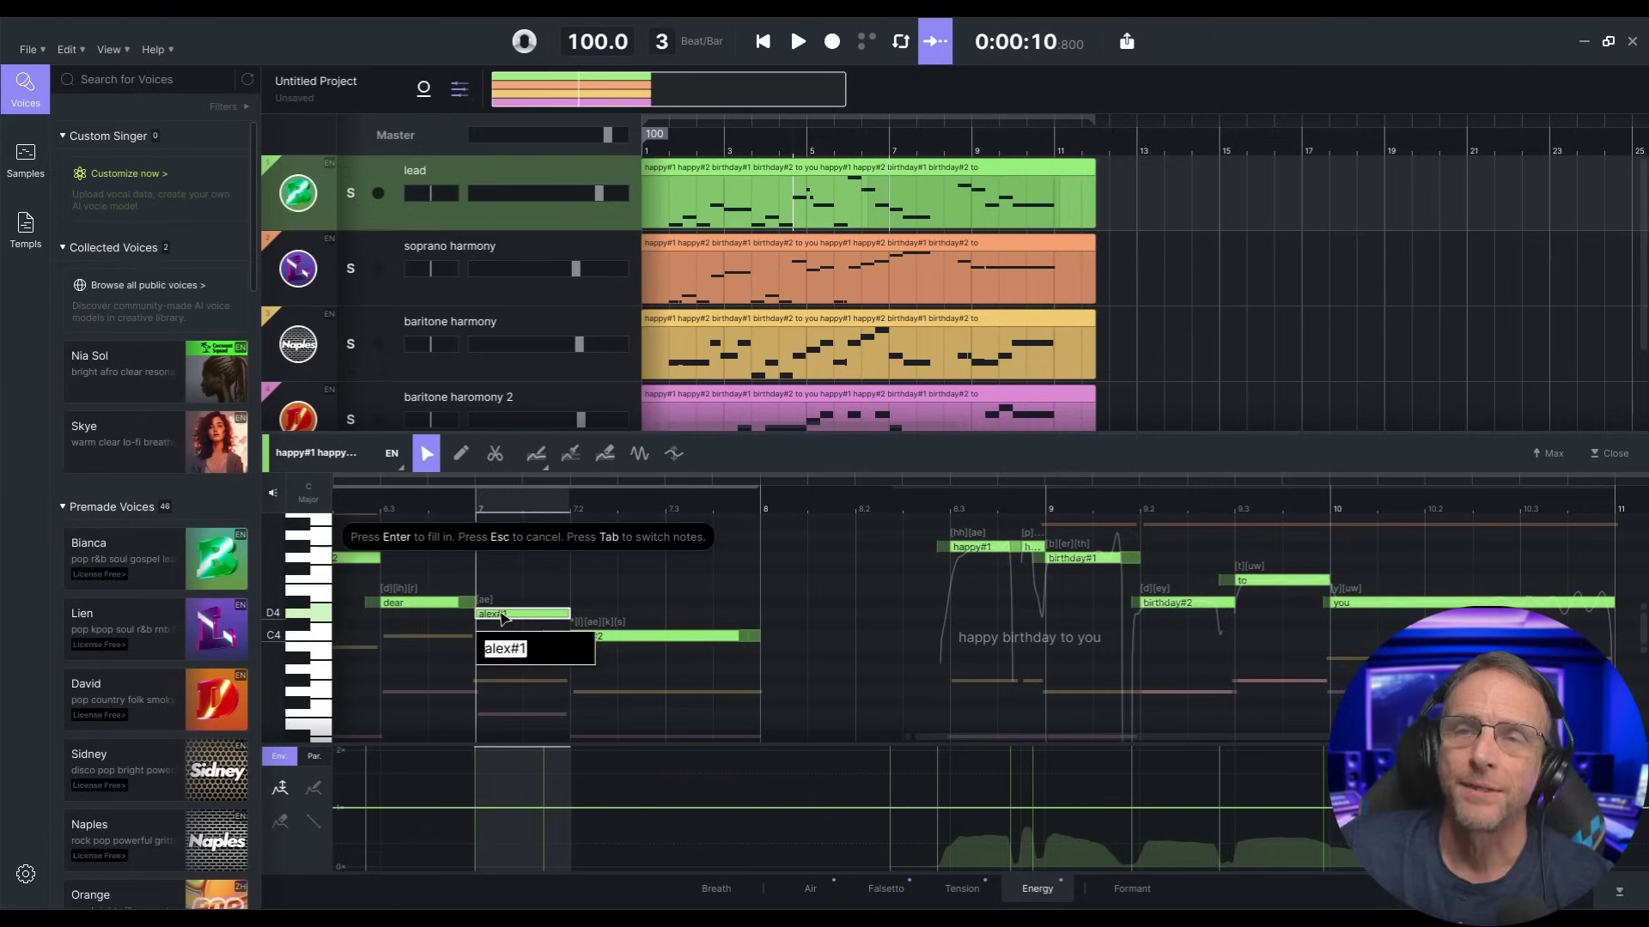
text(Bob)
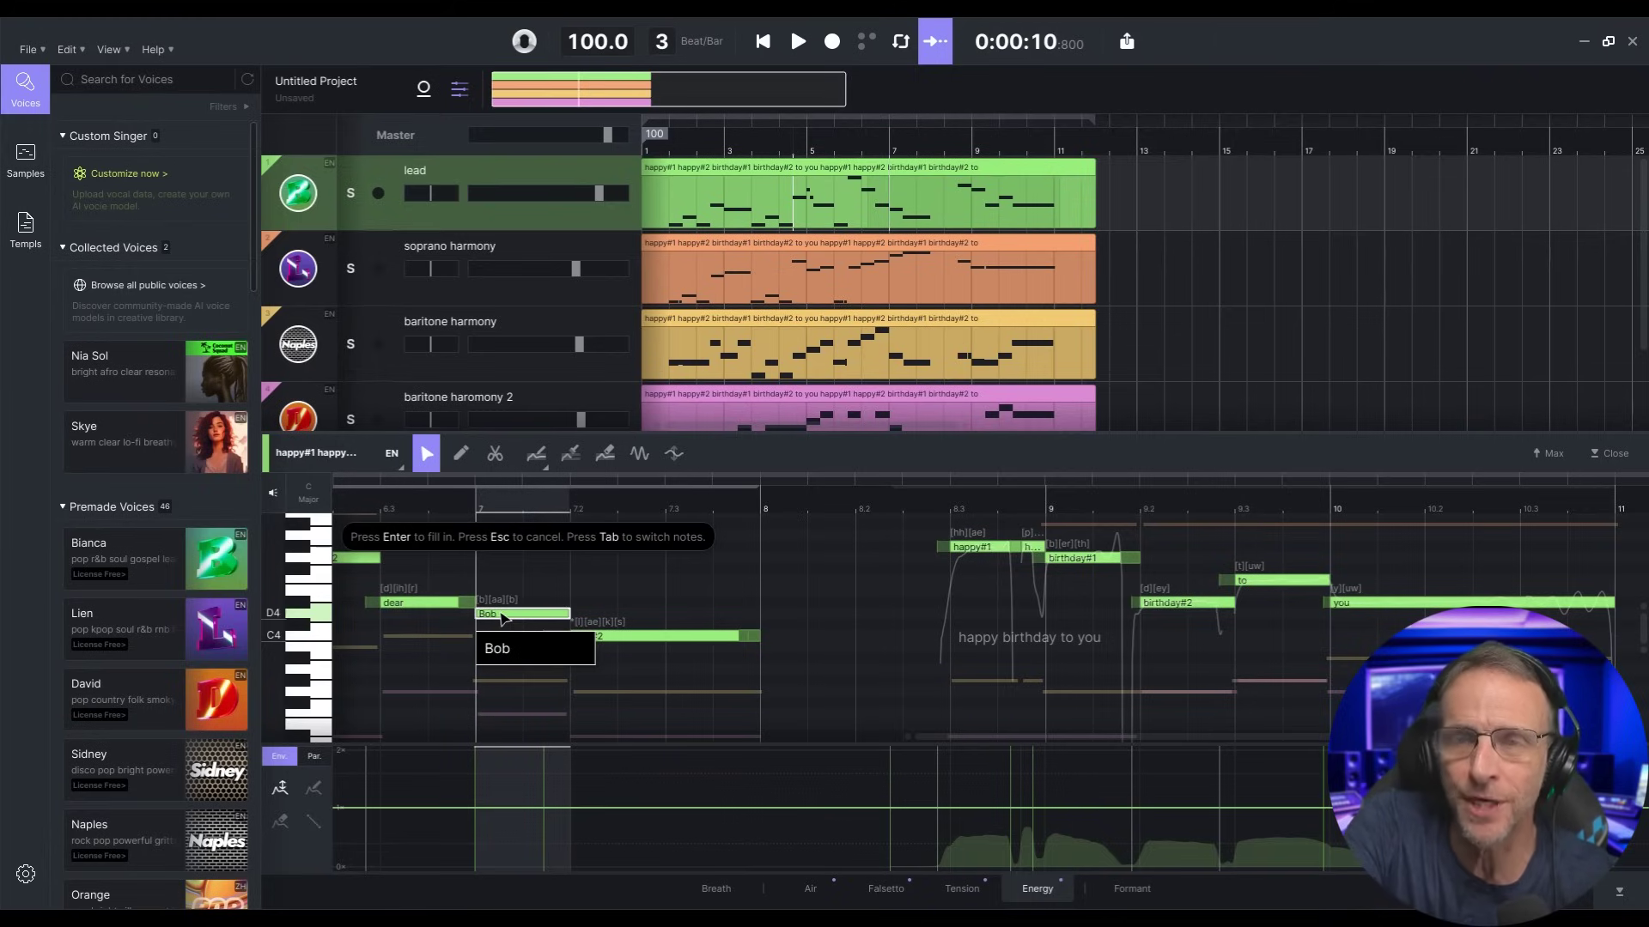
key(Tab)
text(-)
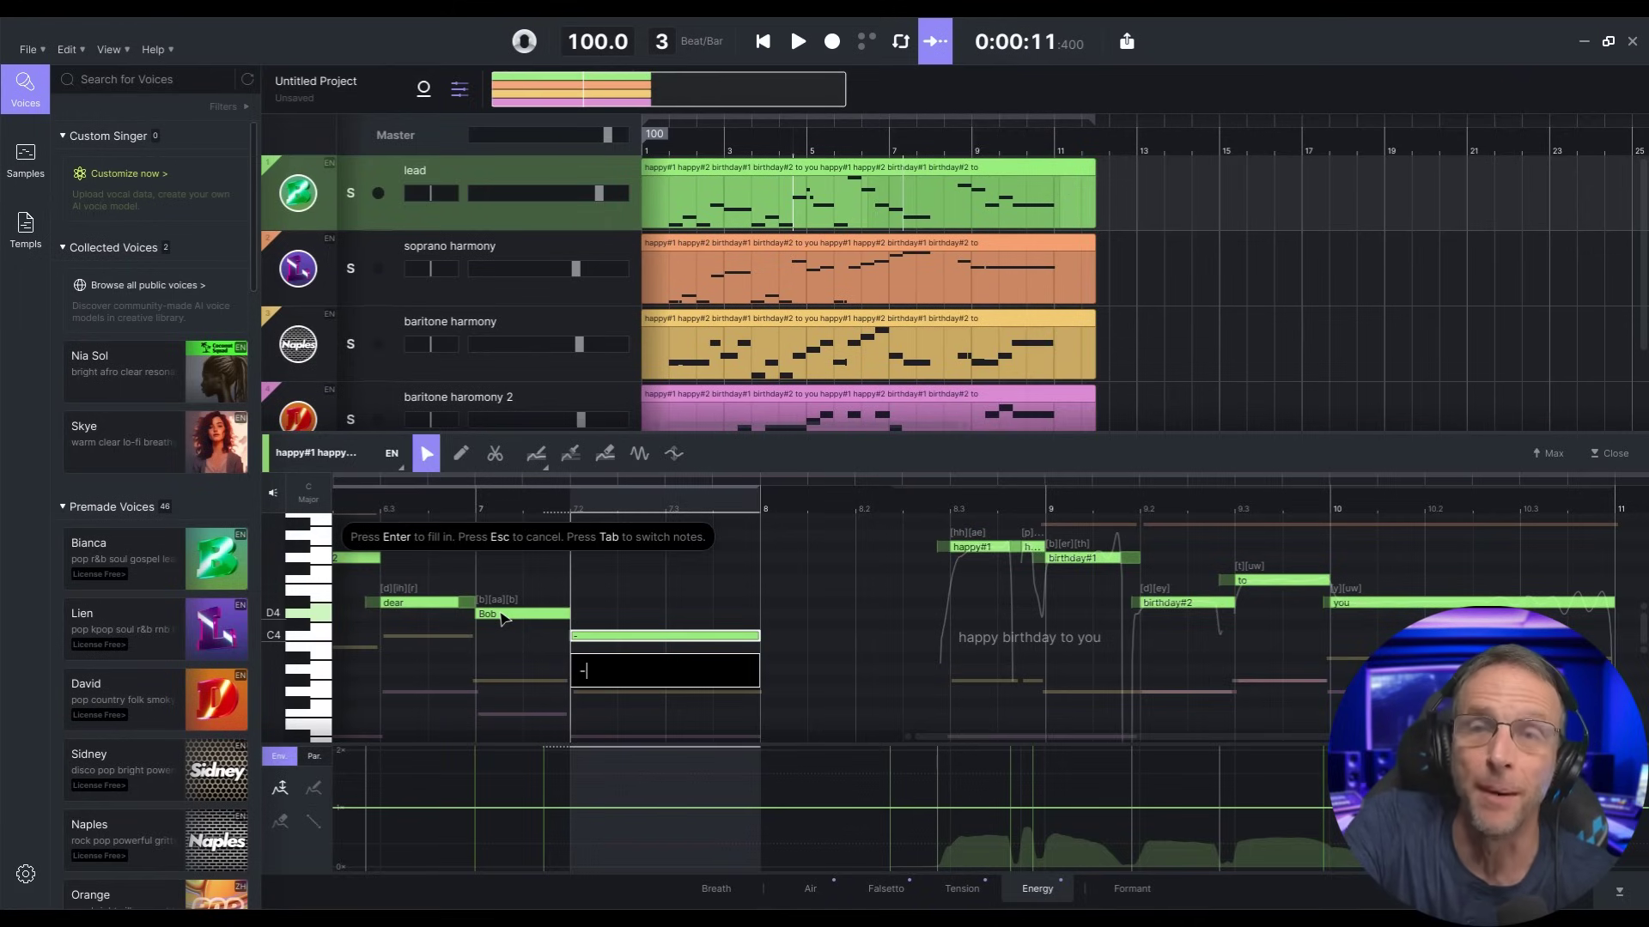
Step: Match the soprano harmony's lyrics to the lead, using the same replacement name and "-" on the note after it
click(803, 285)
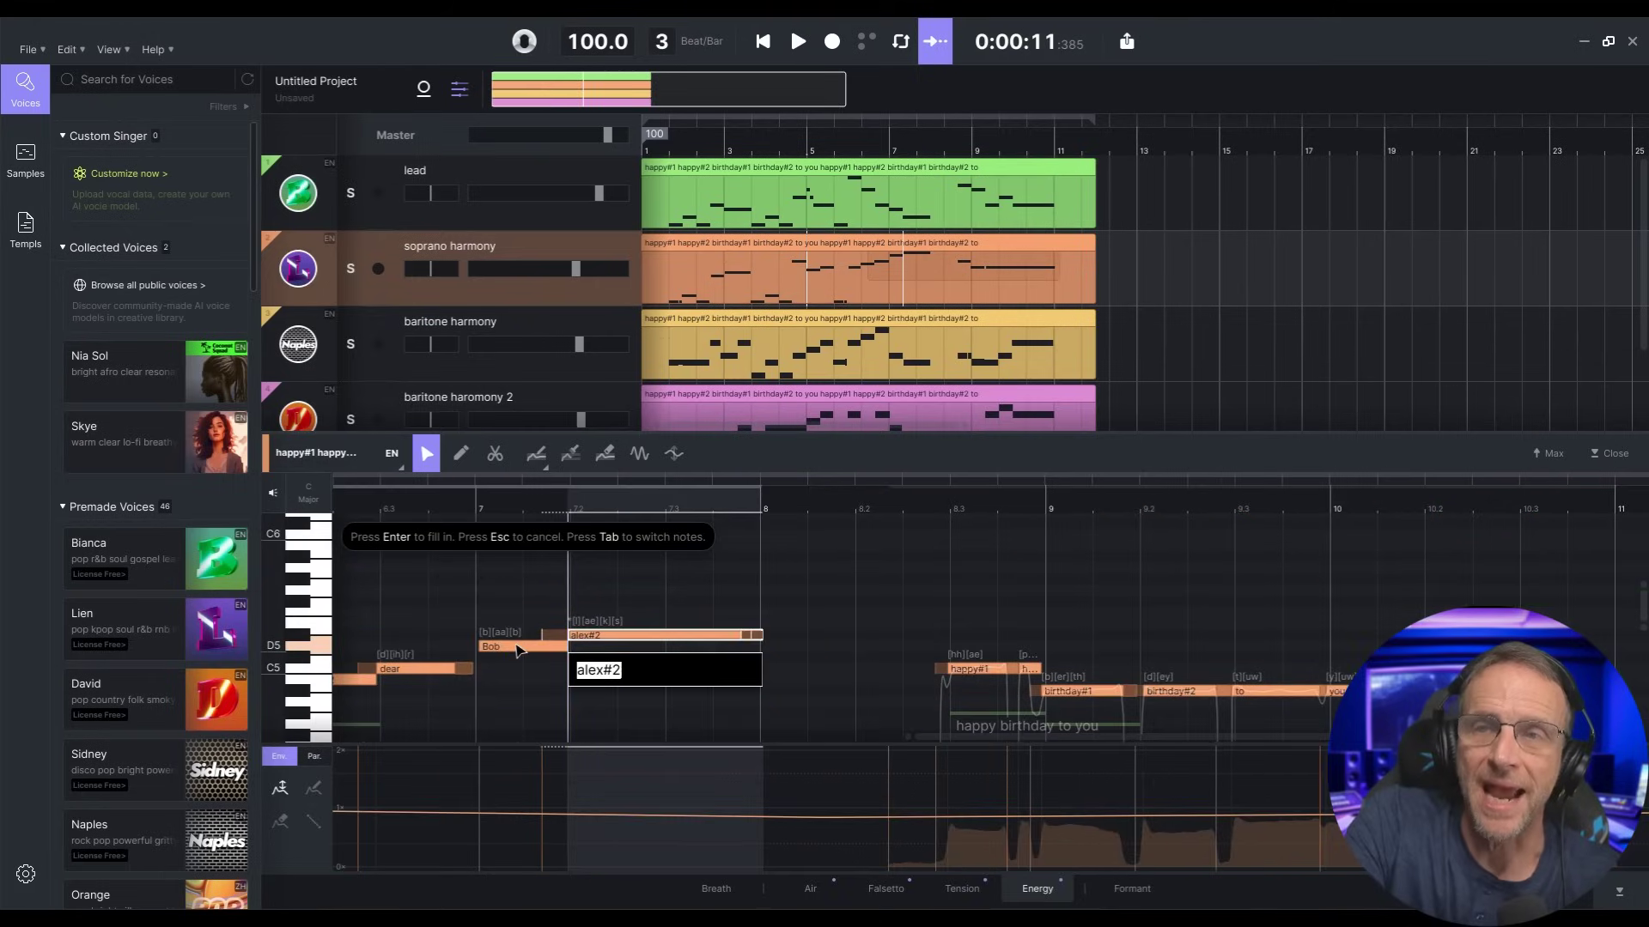
text(-)
key(Return)
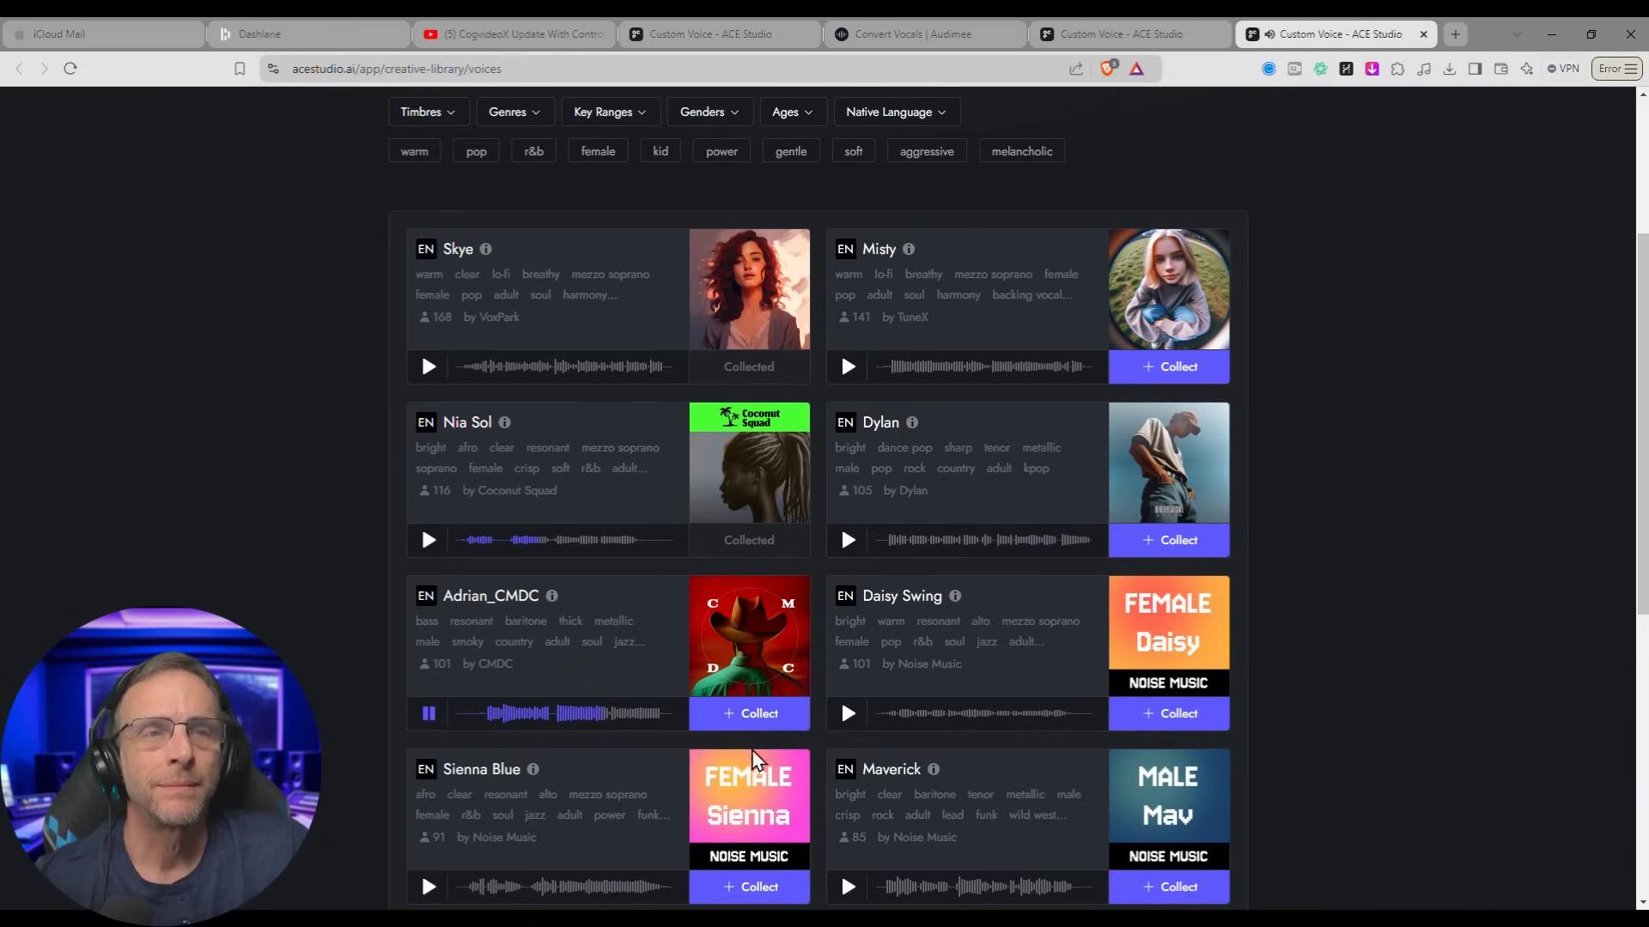
Step: Collect the Adrian_CMDC voice from the Creative Library and refresh the voice library in ACE Studio
click(738, 720)
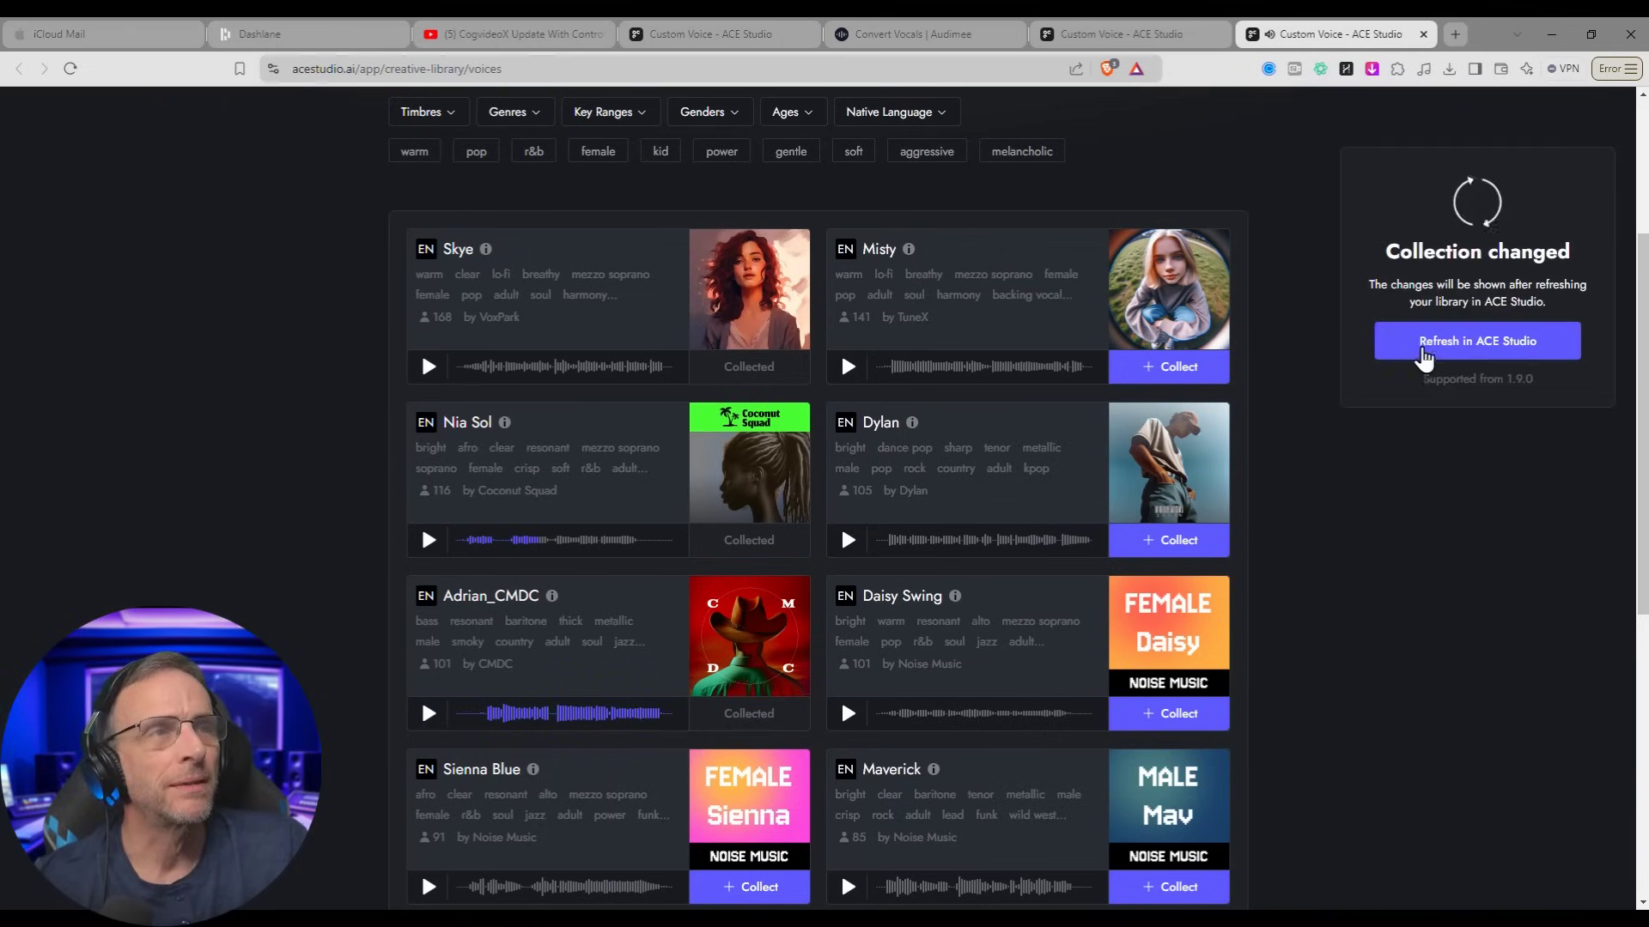
click(1424, 352)
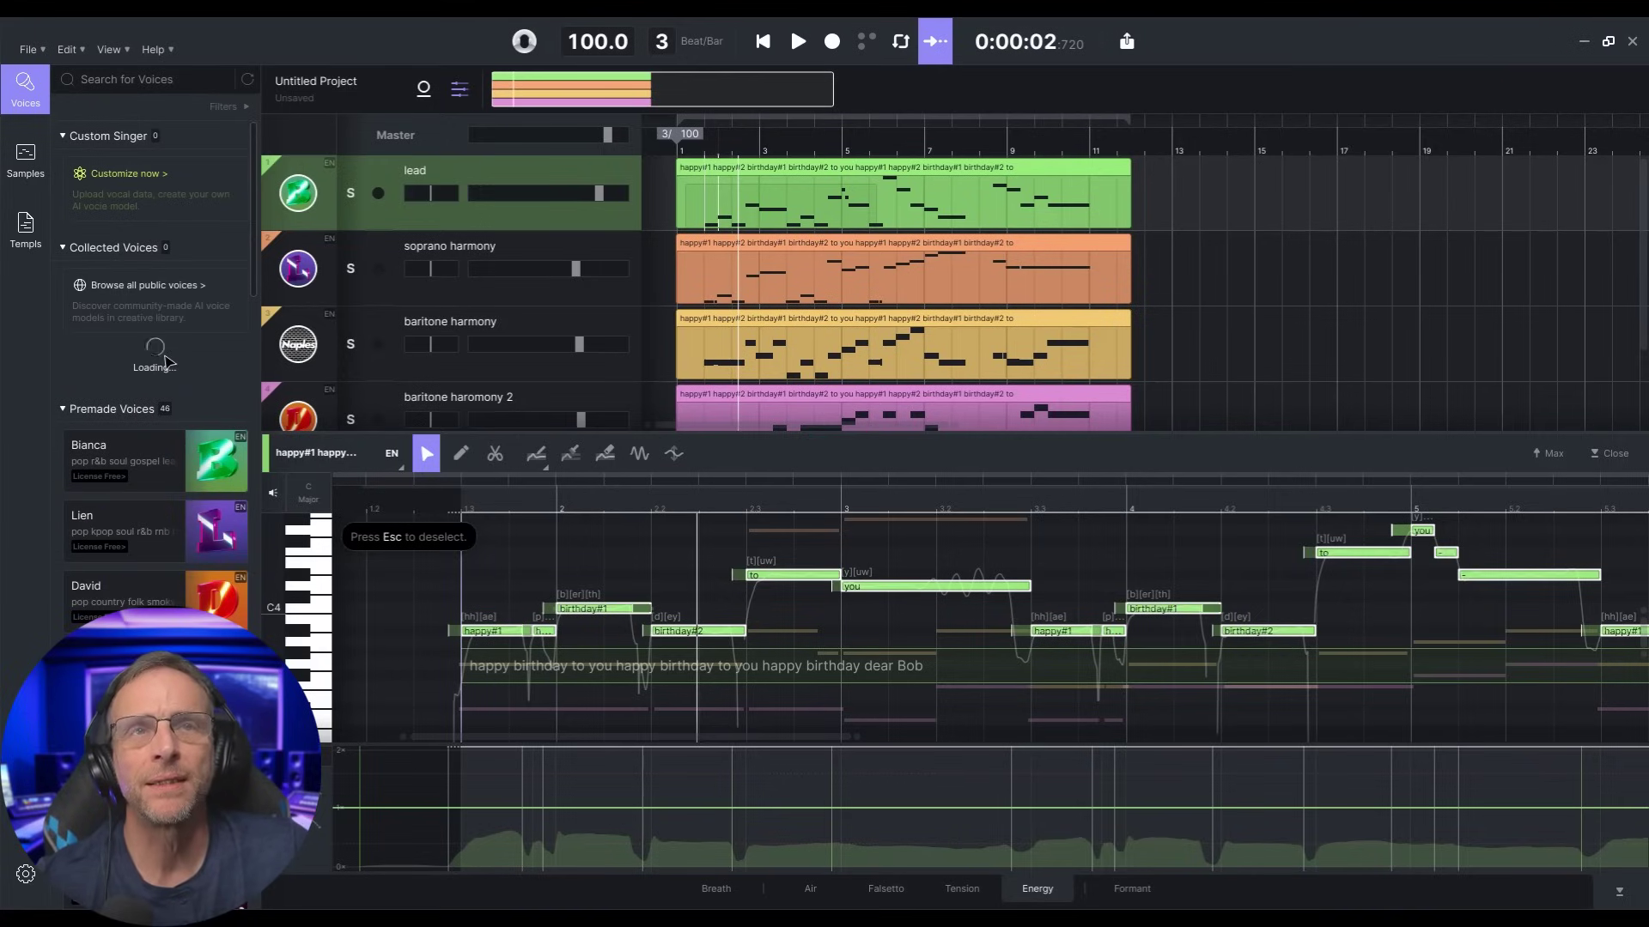
Step: Assign the collected Adrian_CMDC voice to the lead track, check its voice mix and play part of the song
drag(214, 371, 298, 197)
click(297, 193)
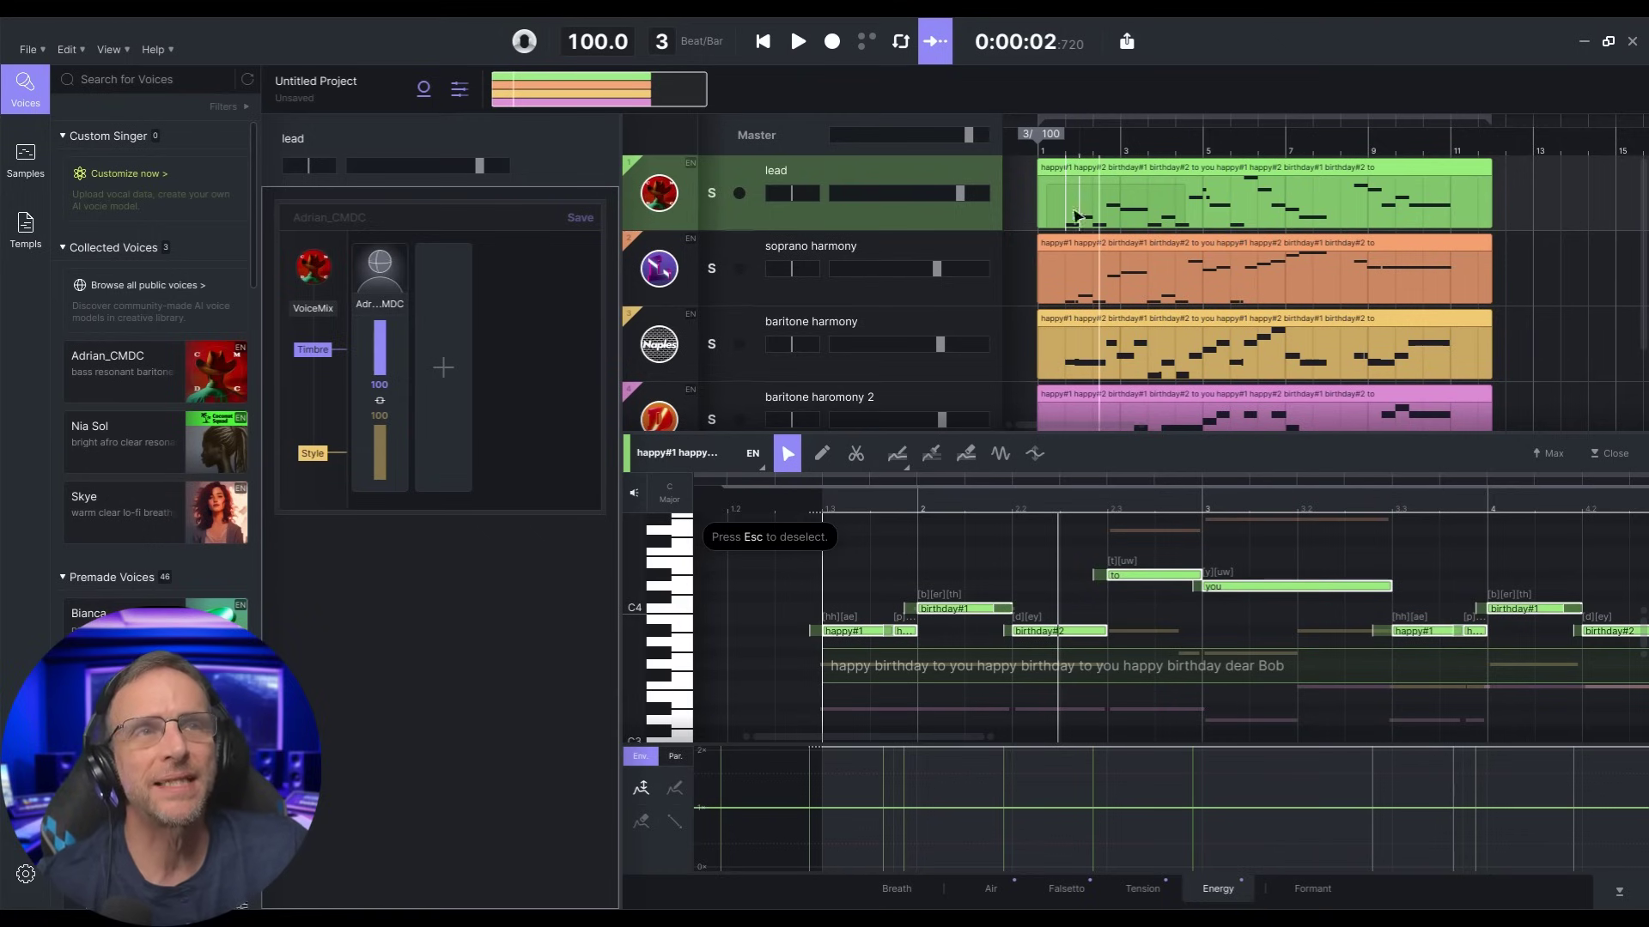
click(423, 88)
click(797, 42)
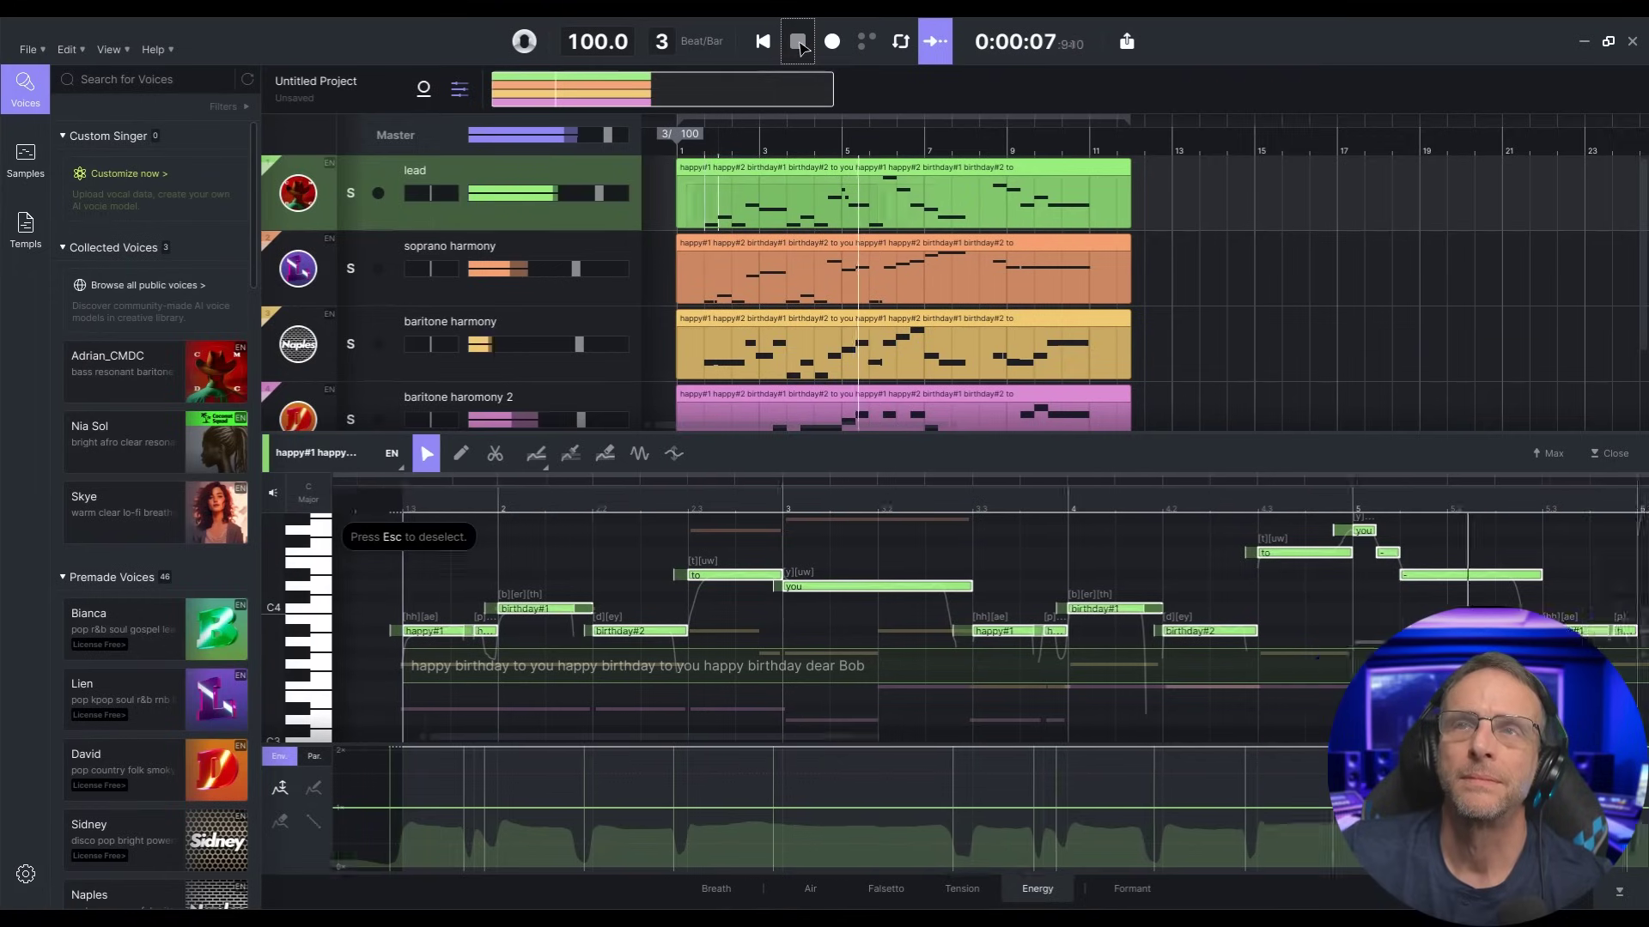
key(space)
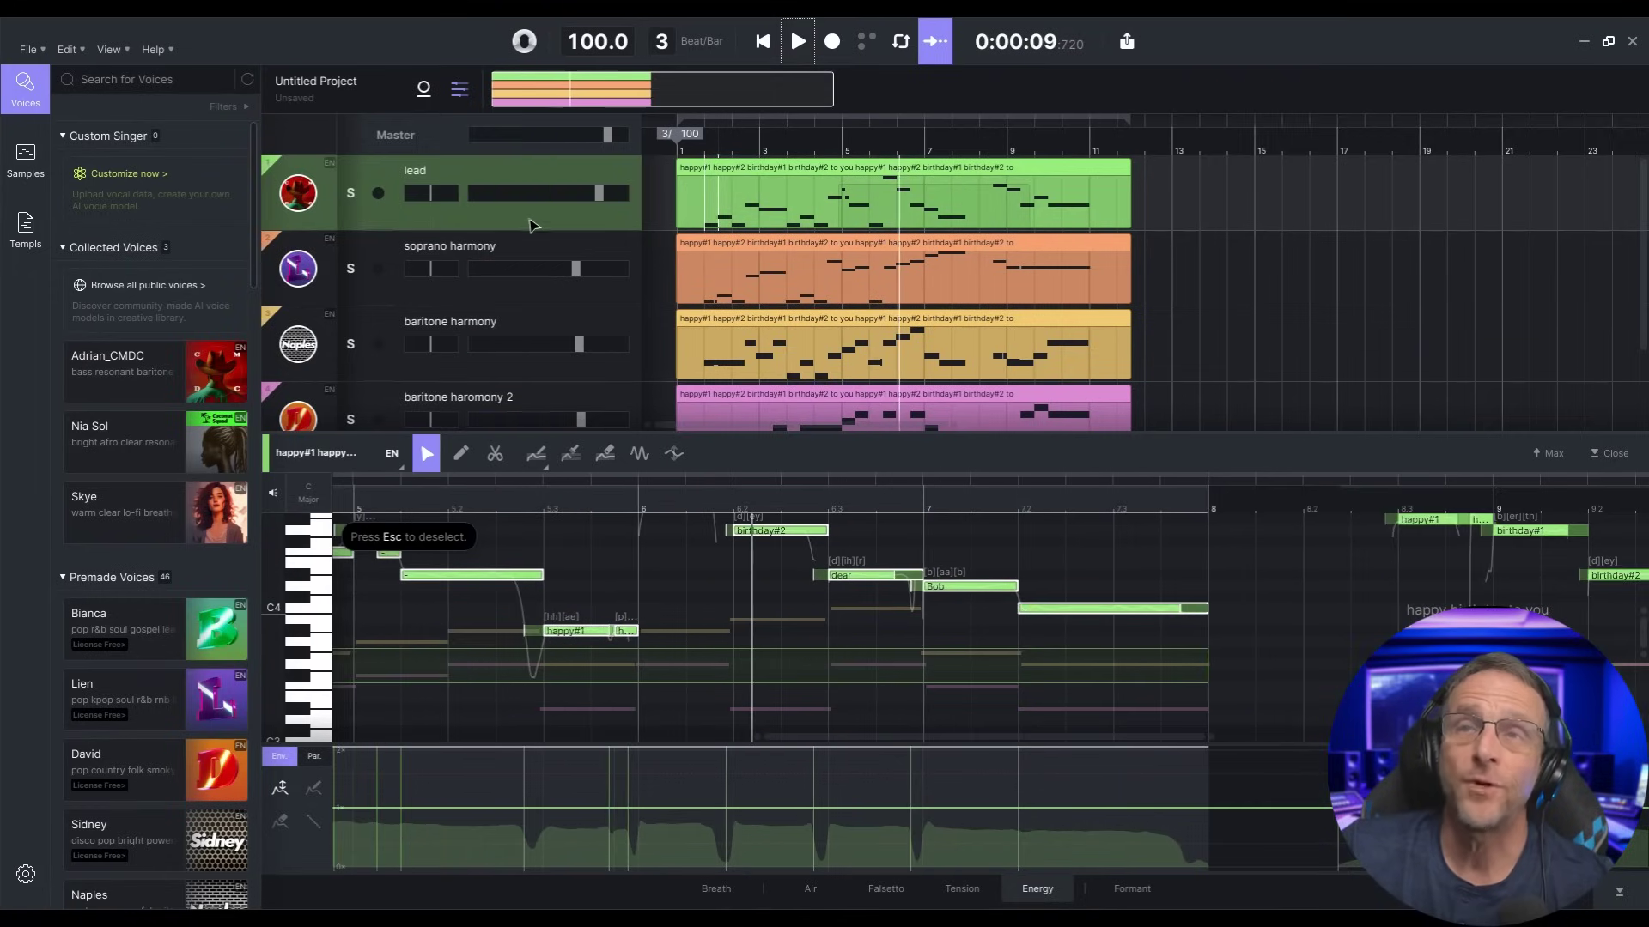
Step: Duplicate the lead track and transpose all notes of the copy's clip down one octave
right_click(530, 223)
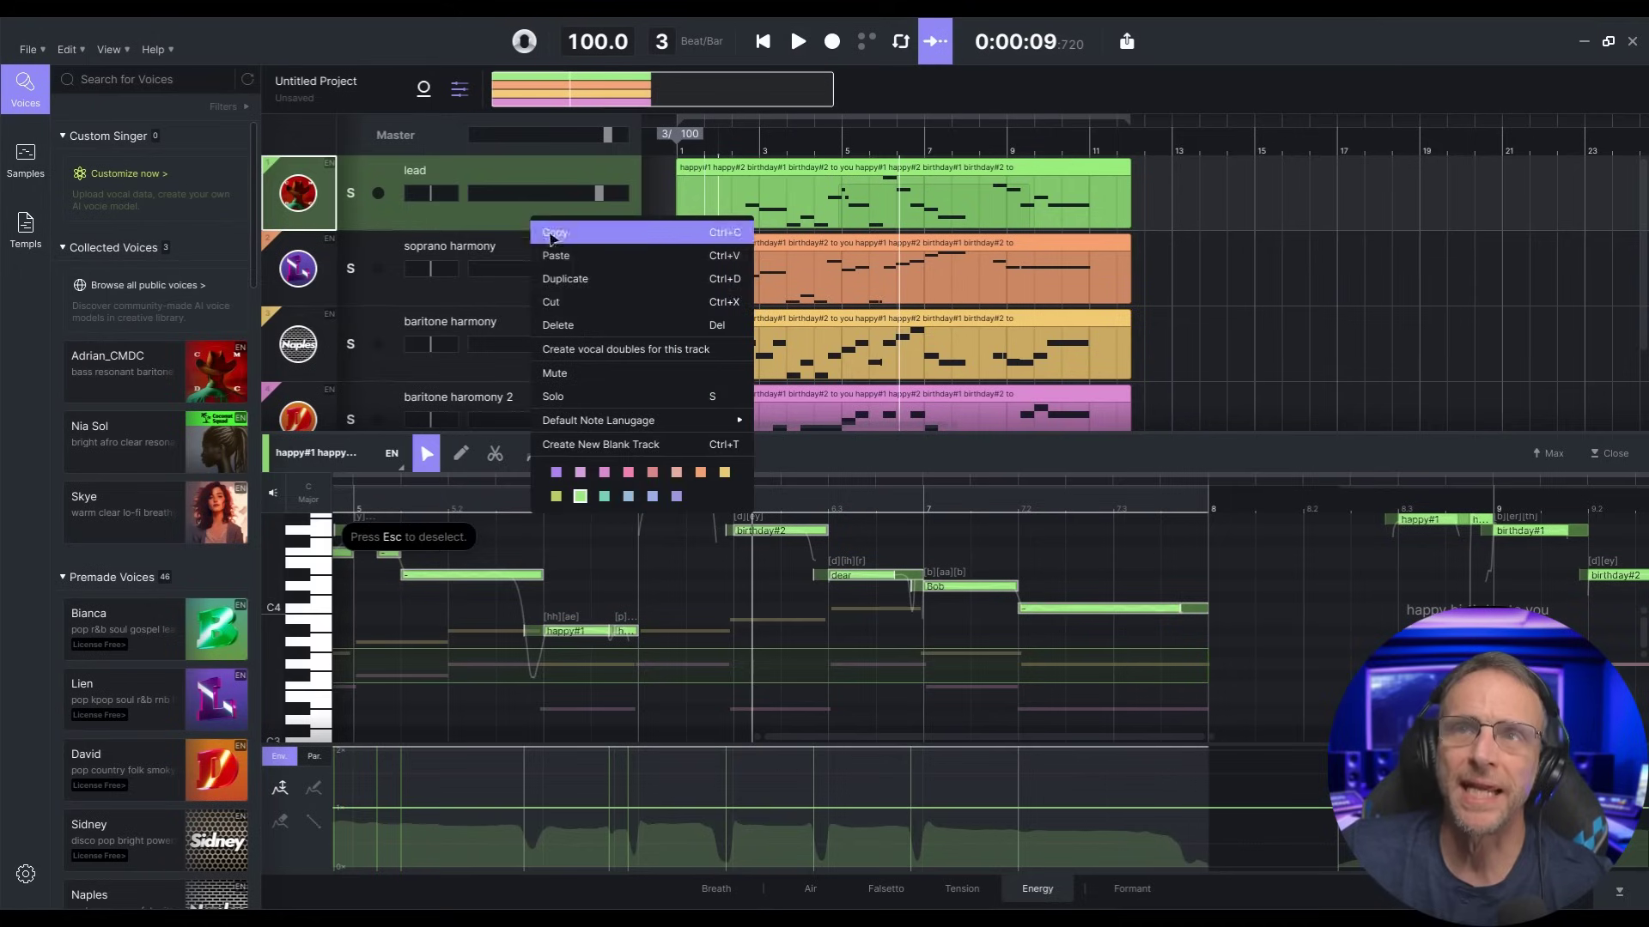
click(558, 276)
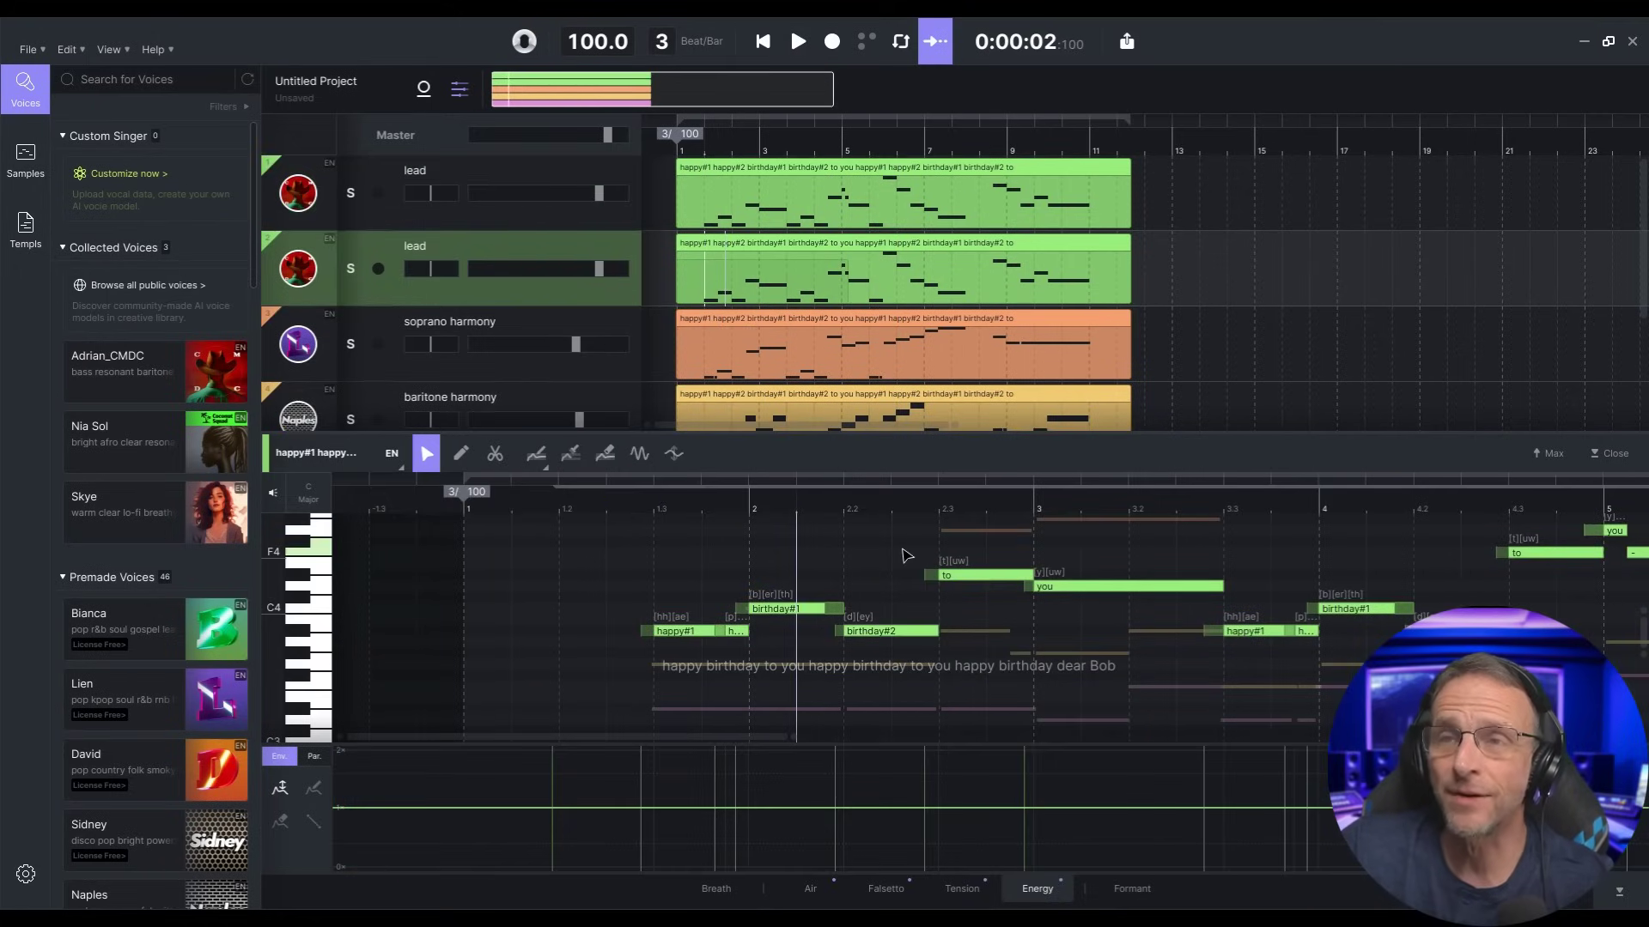
key(ctrl+a)
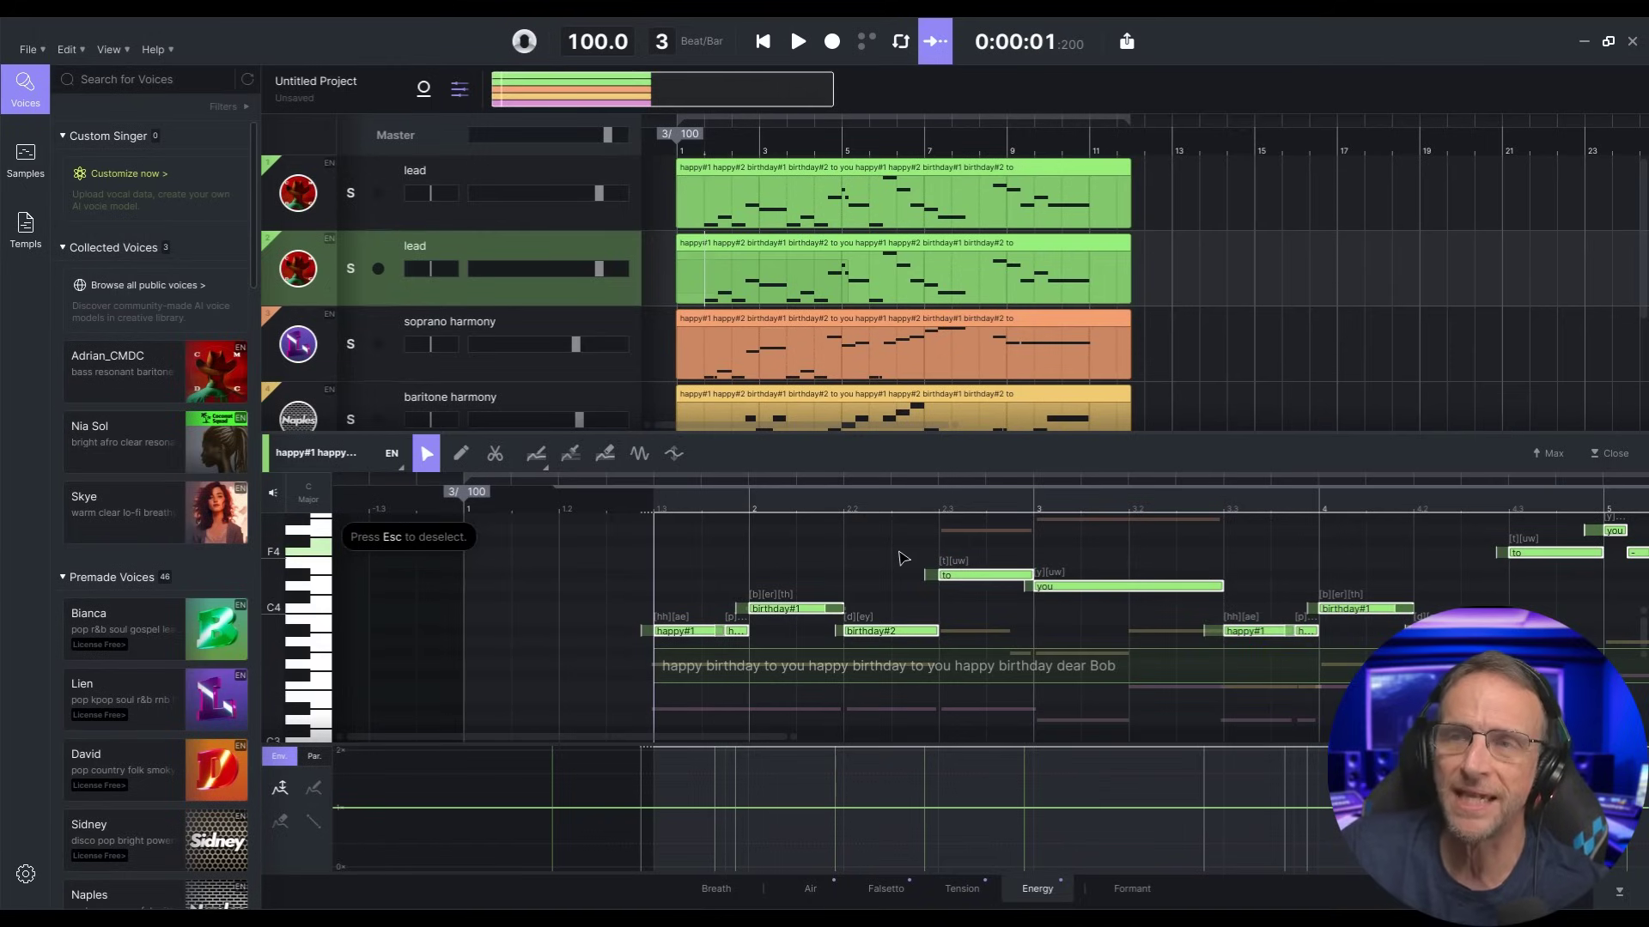
key(ctrl+Down)
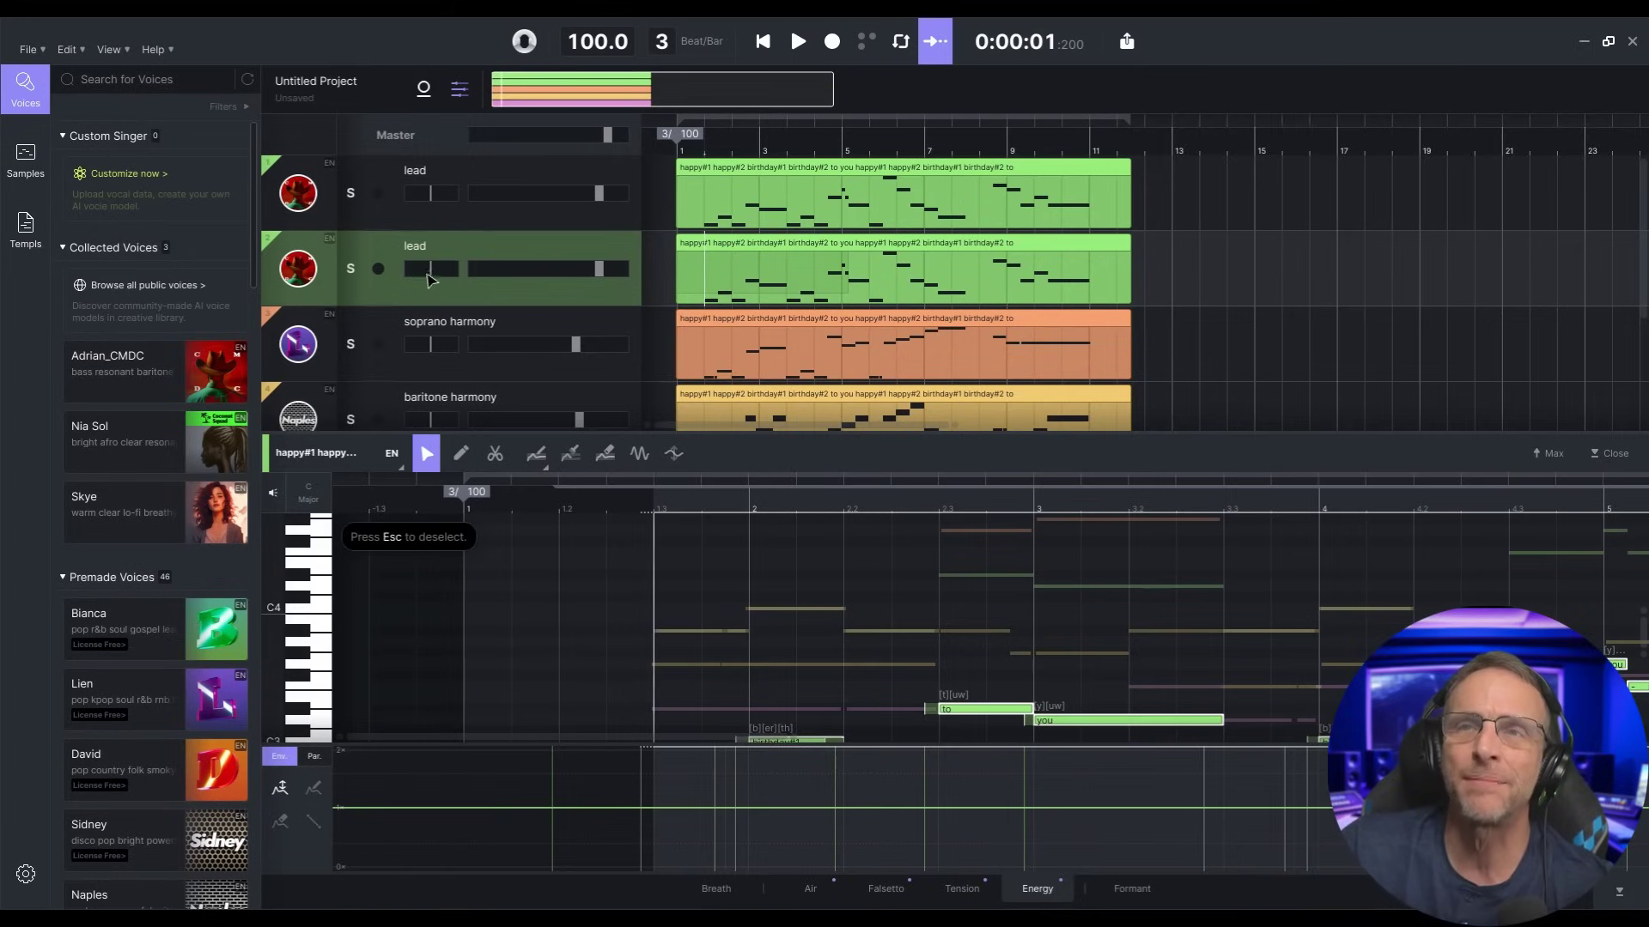
Step: Pan the lower-octave lead track slightly left and the original lead slightly right, and play the song from the beginning
drag(429, 276, 423, 276)
drag(432, 200, 437, 201)
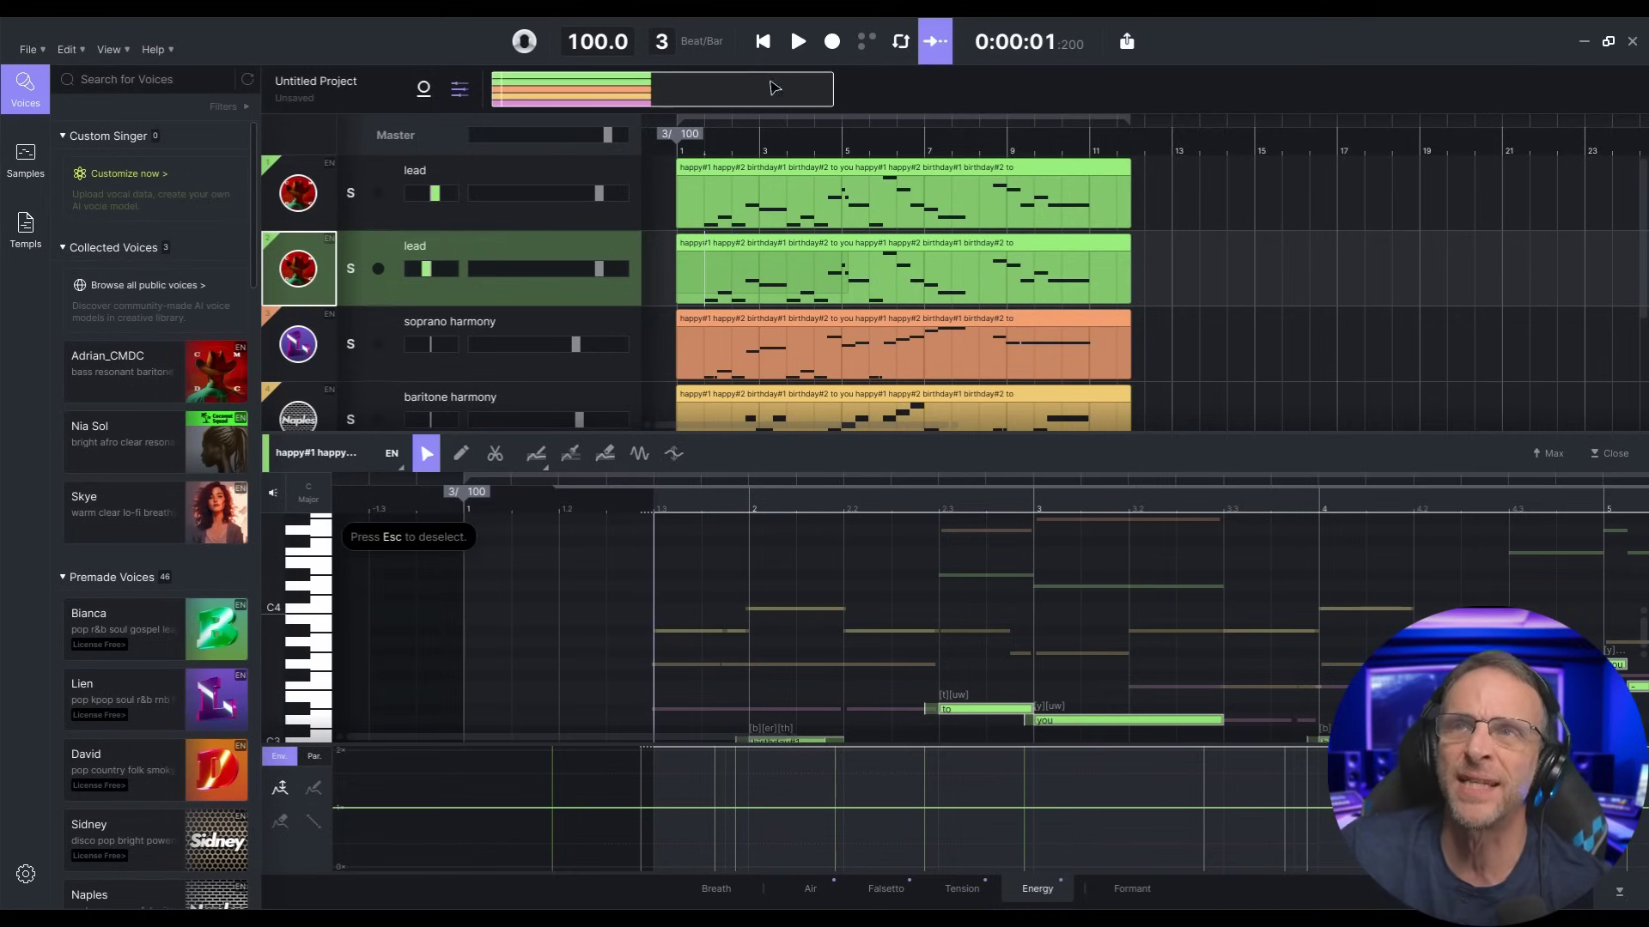
click(764, 51)
click(797, 44)
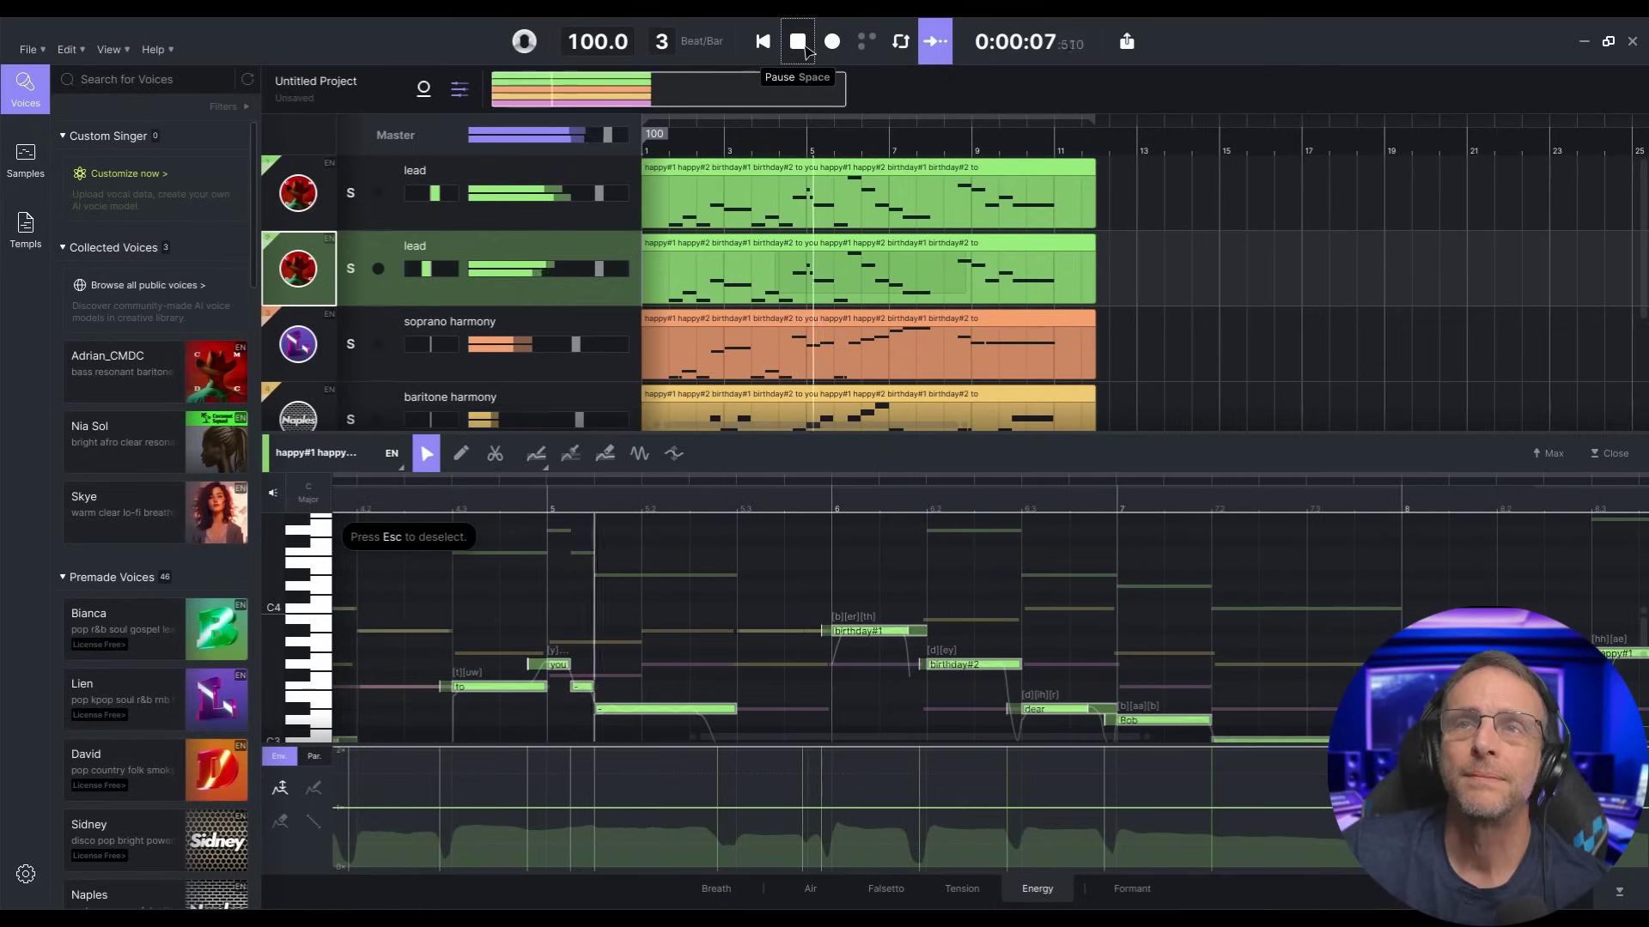
click(806, 49)
Step: Split the clips on Tracks 1 to 3 at about 0:23, delete everything after the split and play the song's opening
scroll(339, 337, down, 1)
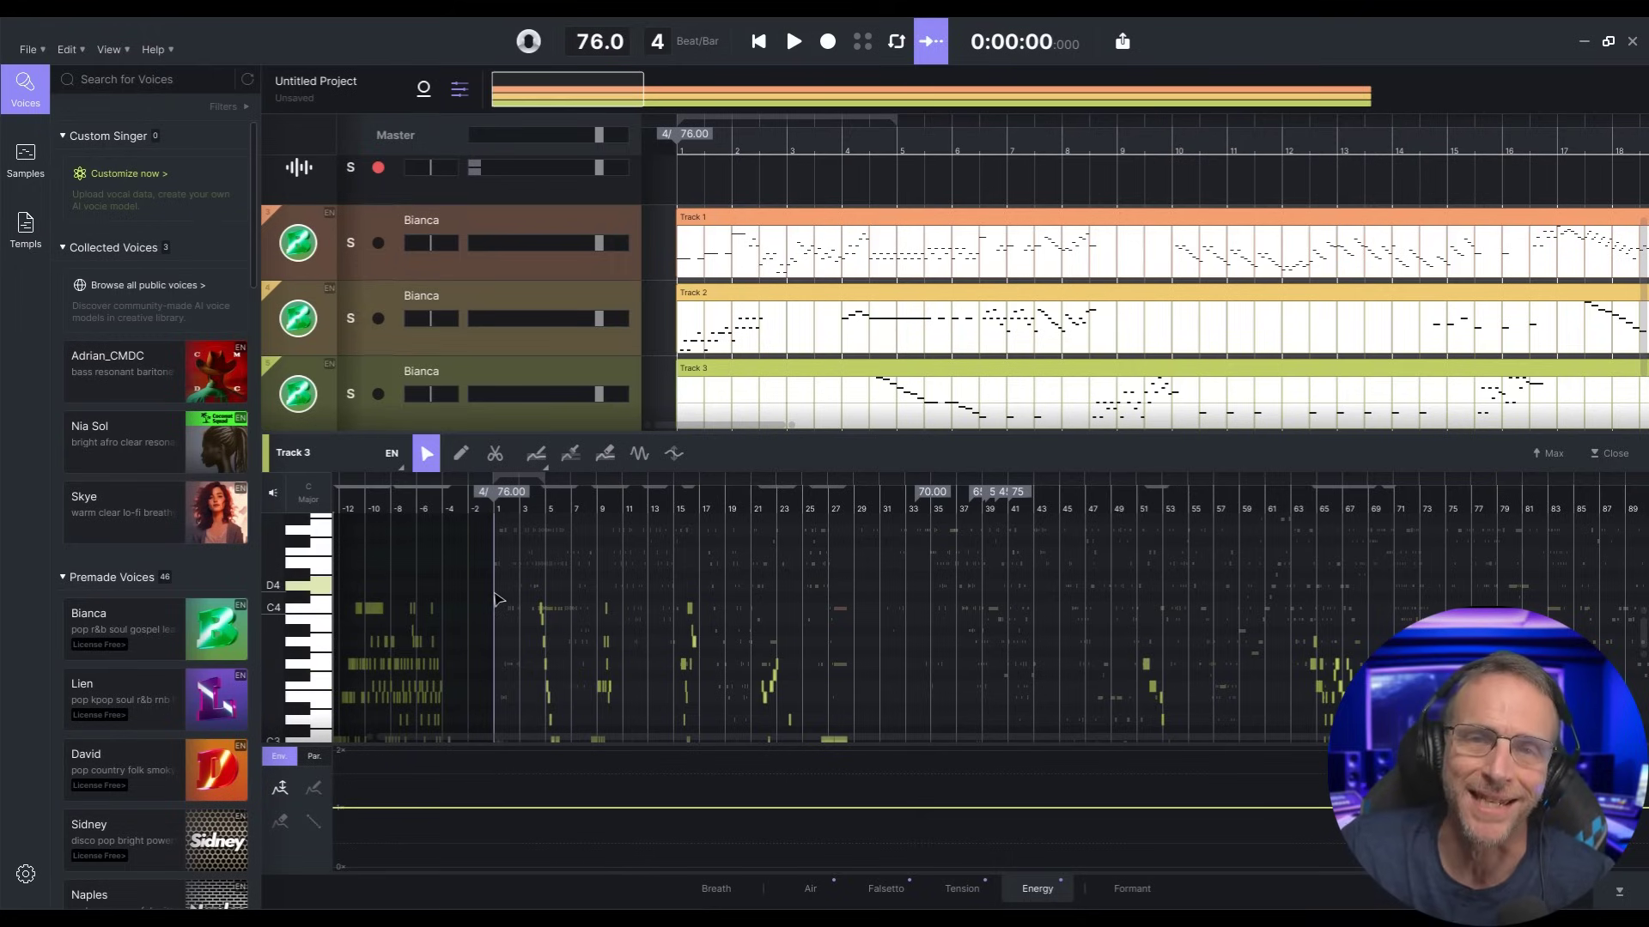
click(1091, 254)
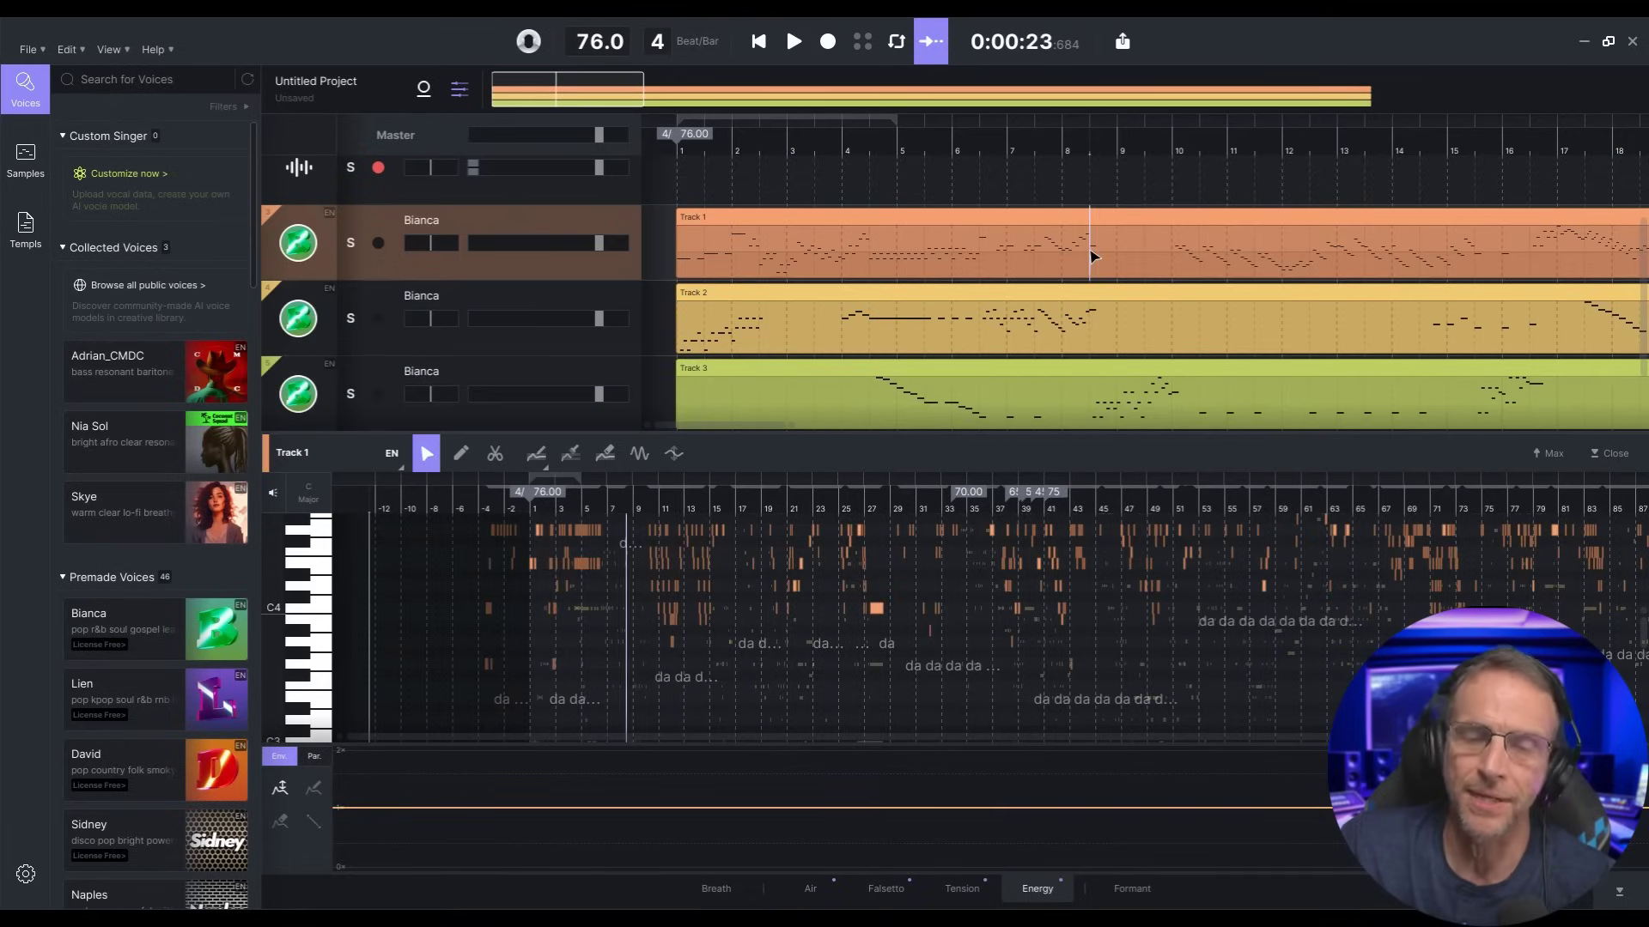
click(1096, 333)
click(1094, 395)
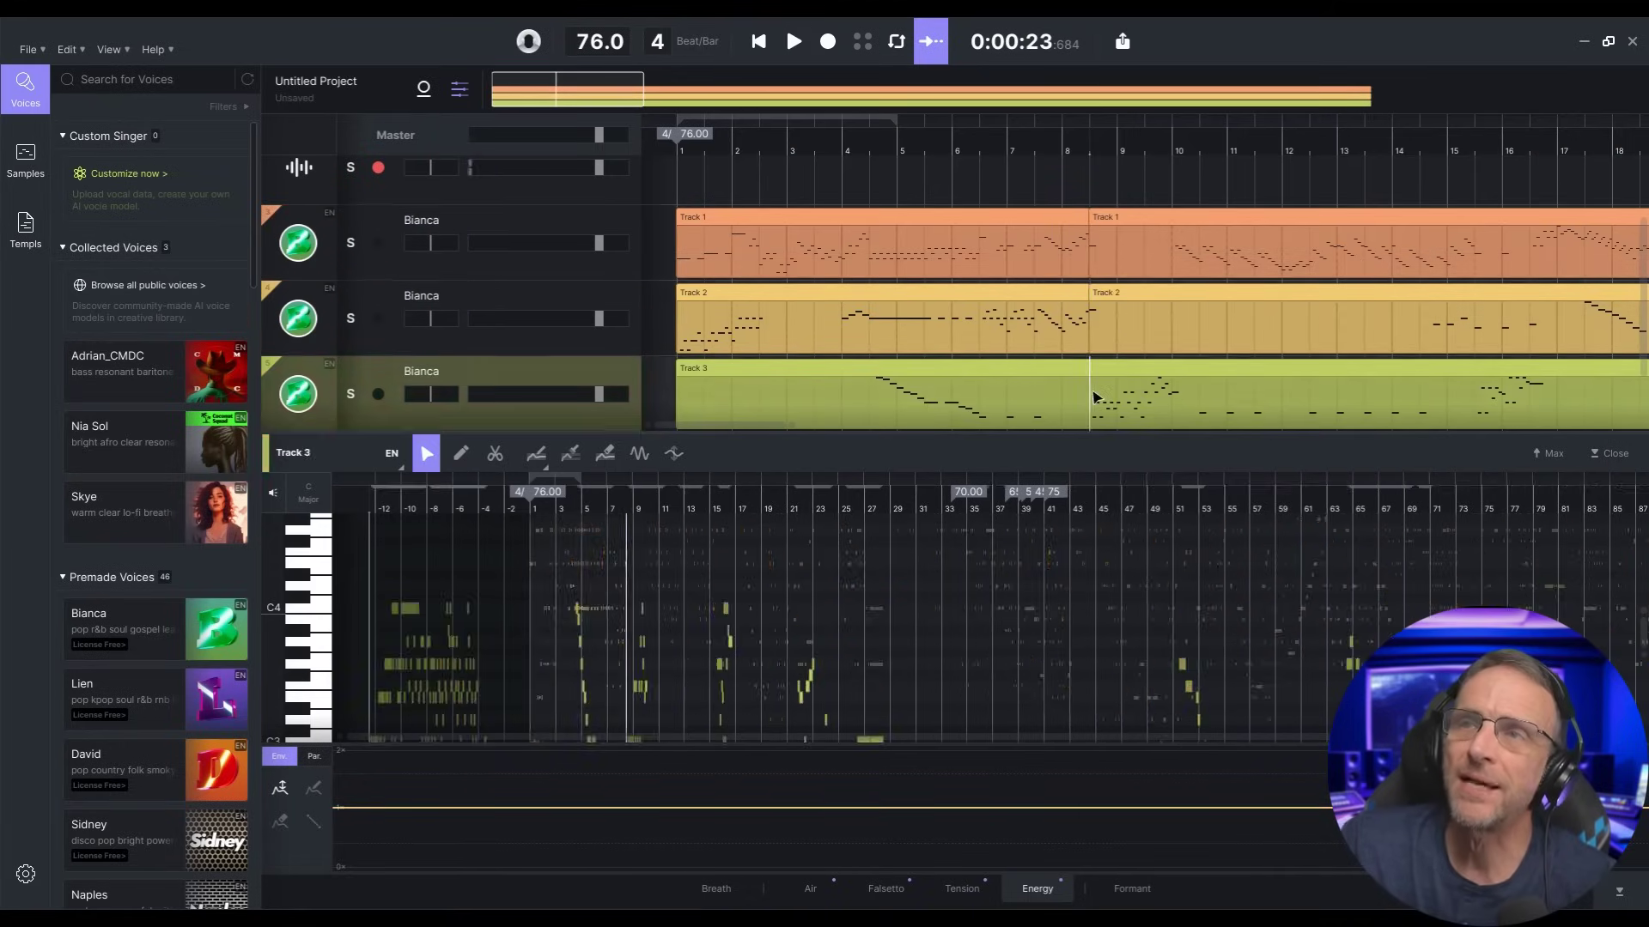
click(1154, 225)
key(Delete)
click(1131, 292)
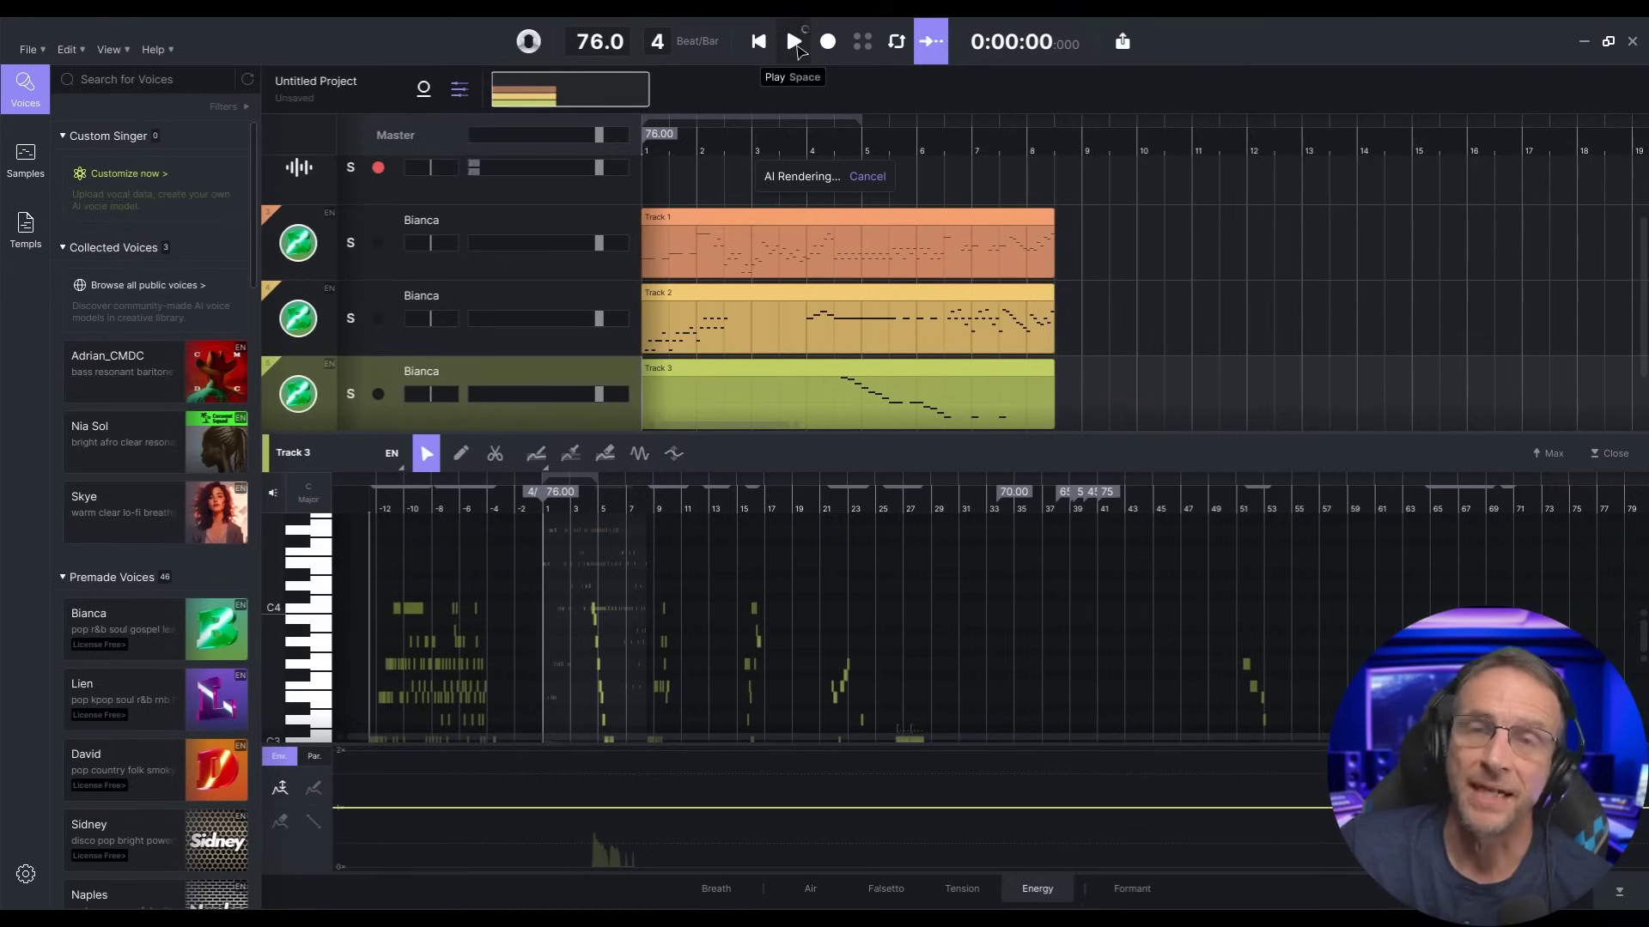
click(797, 50)
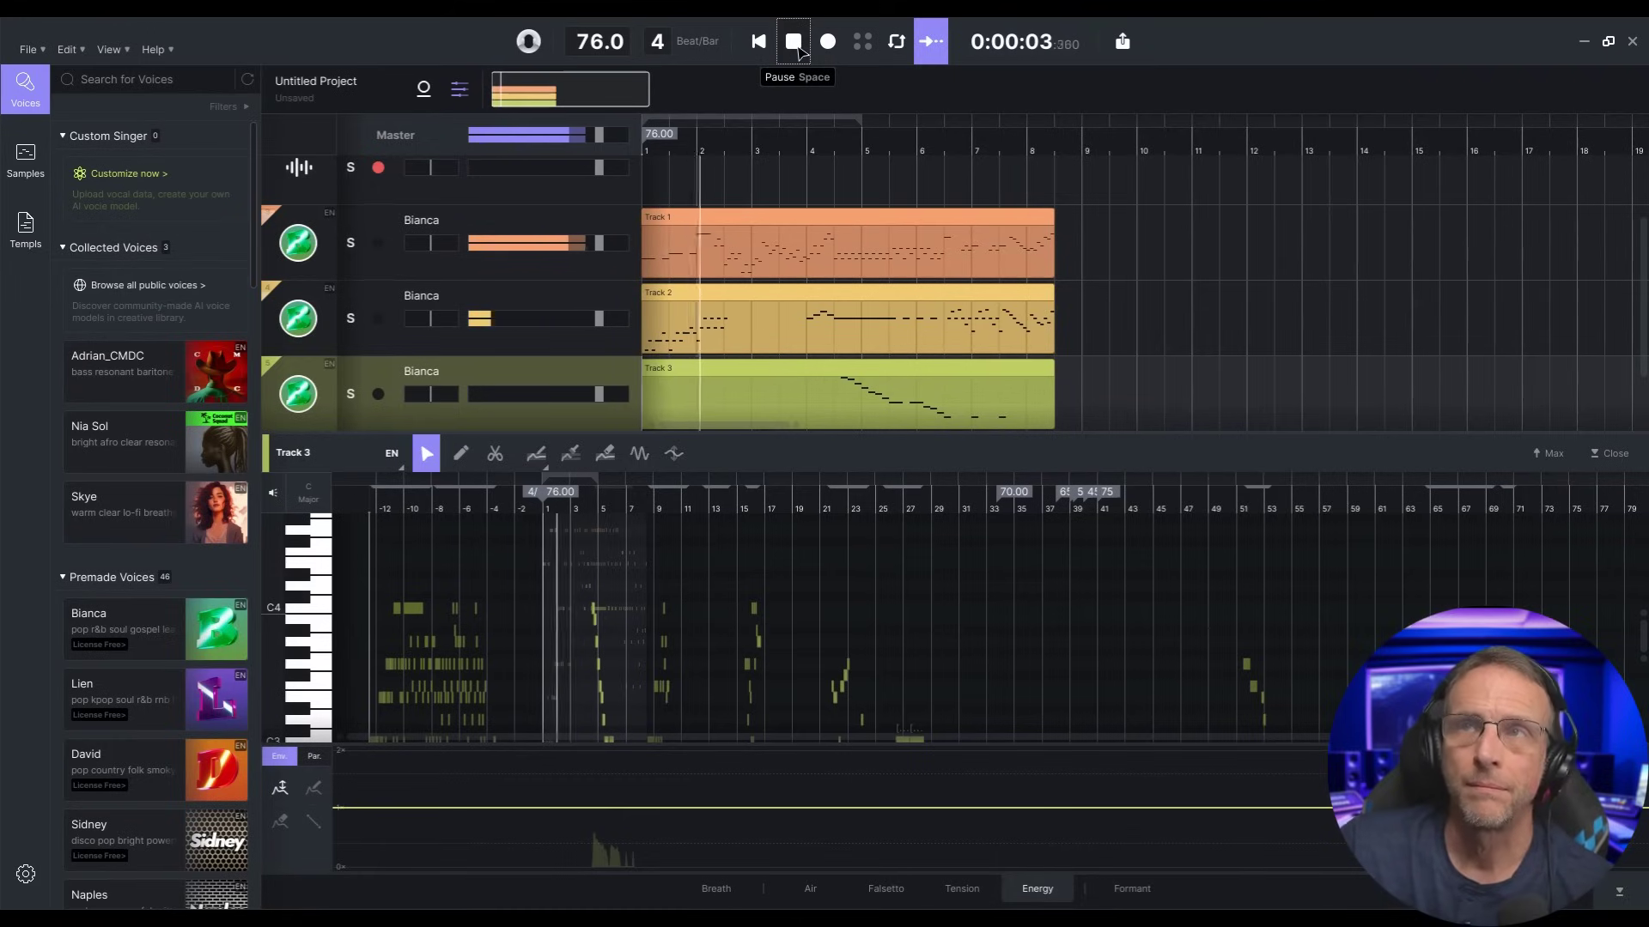
click(795, 45)
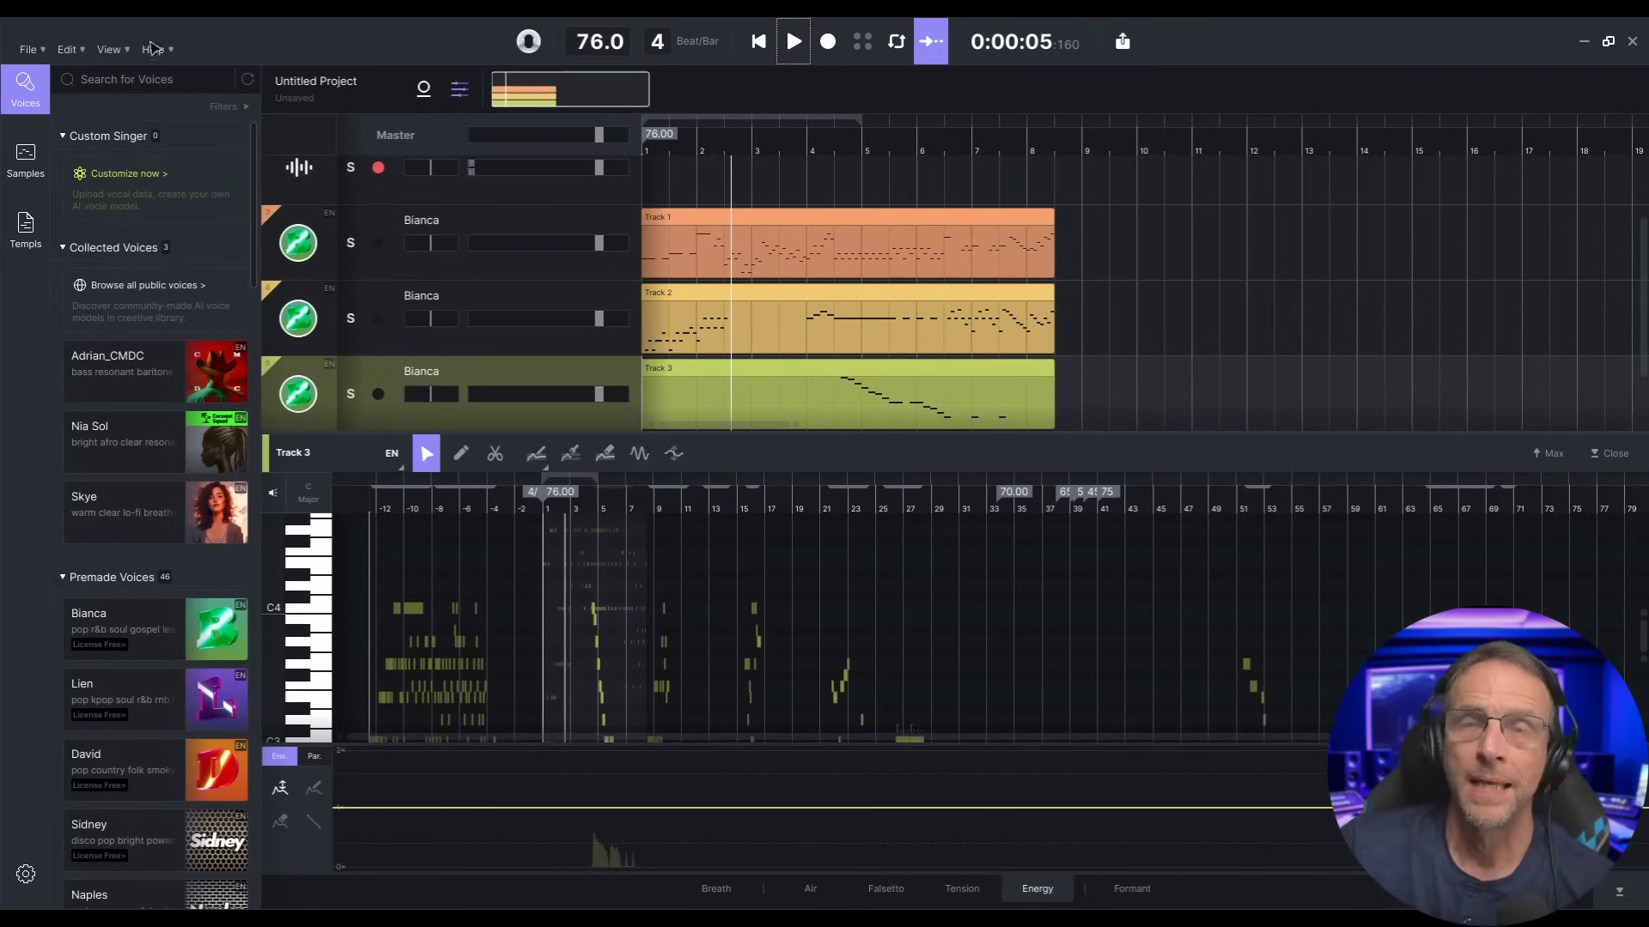
Step: Export the project as a Creative Library song template named "Bianca Song"
click(28, 49)
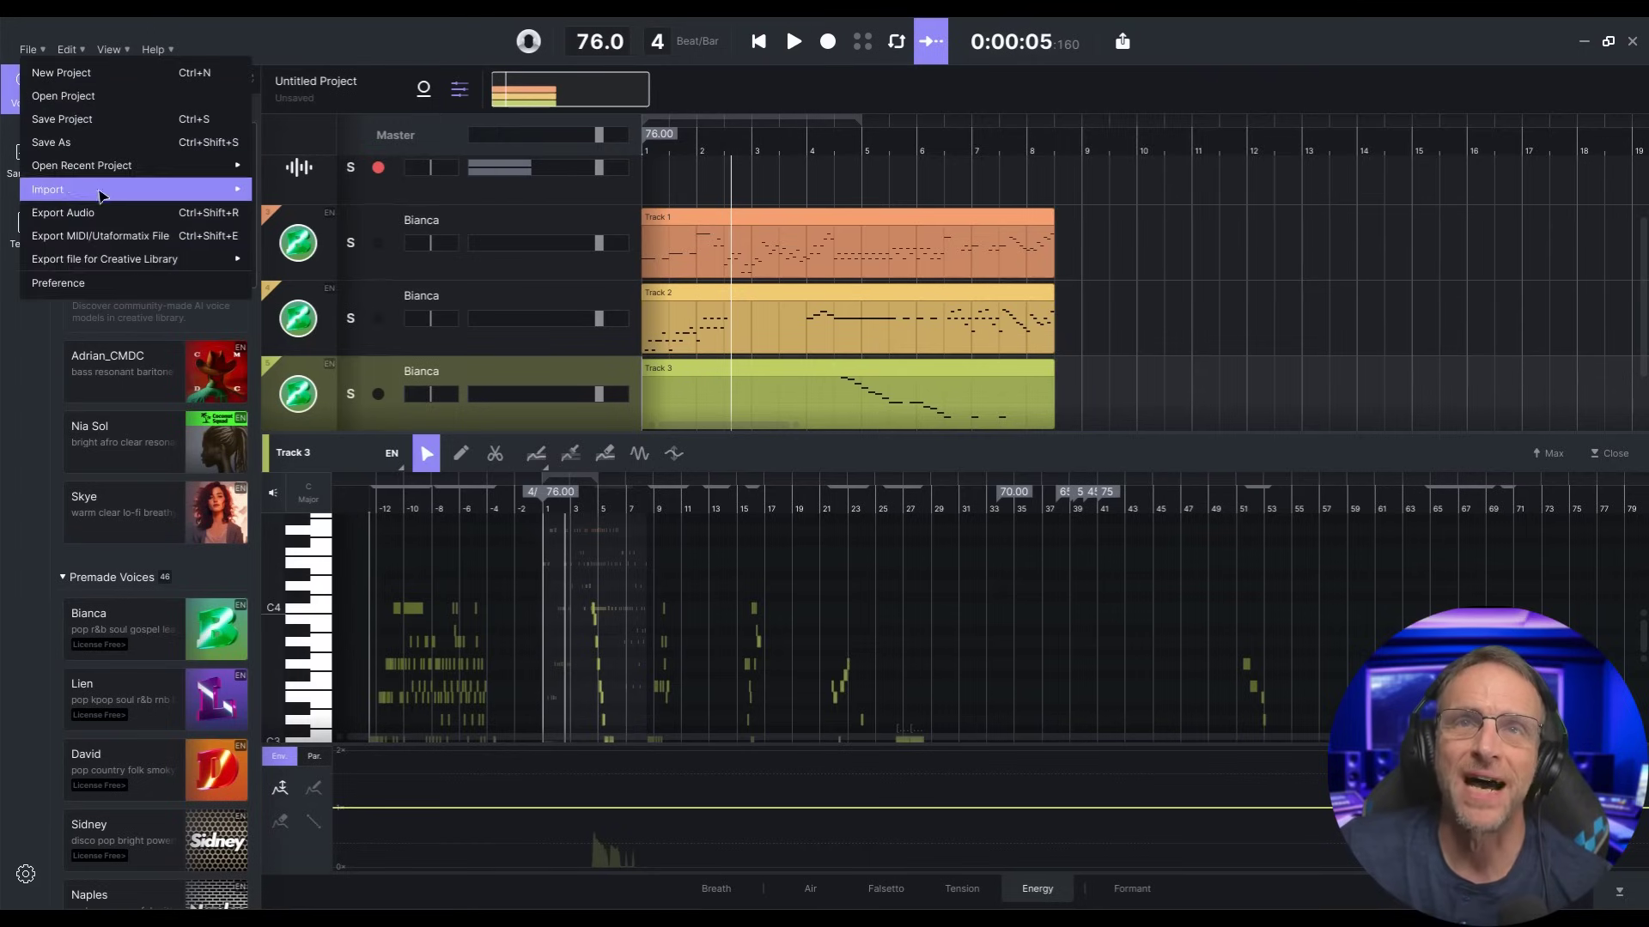
mouse_move(115, 264)
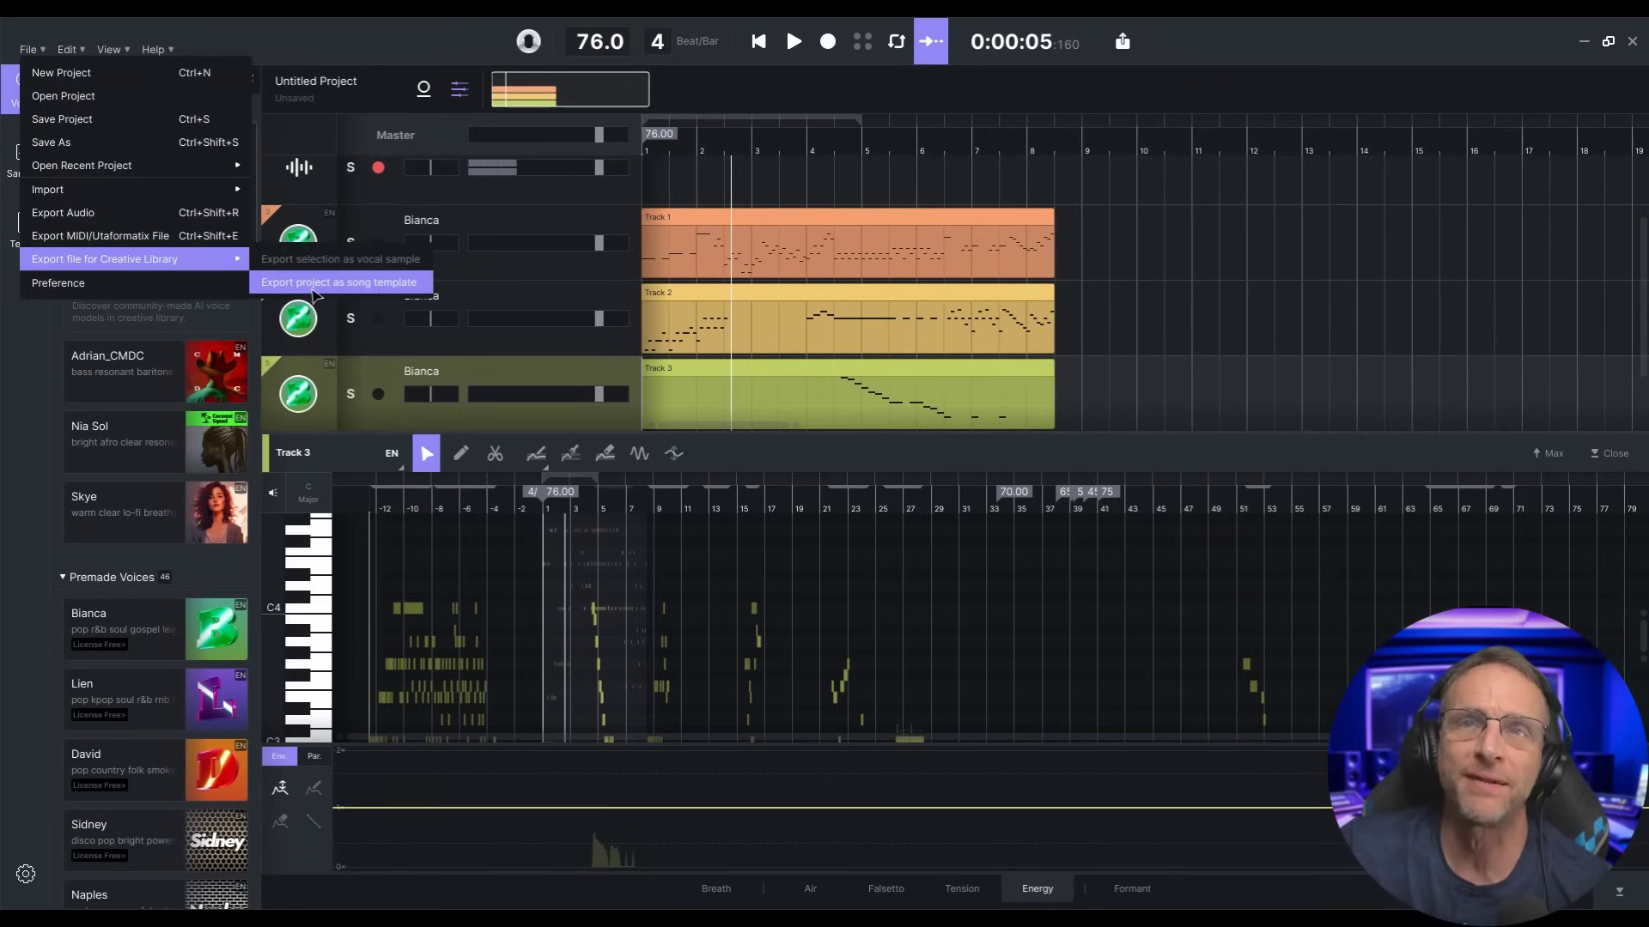
click(316, 285)
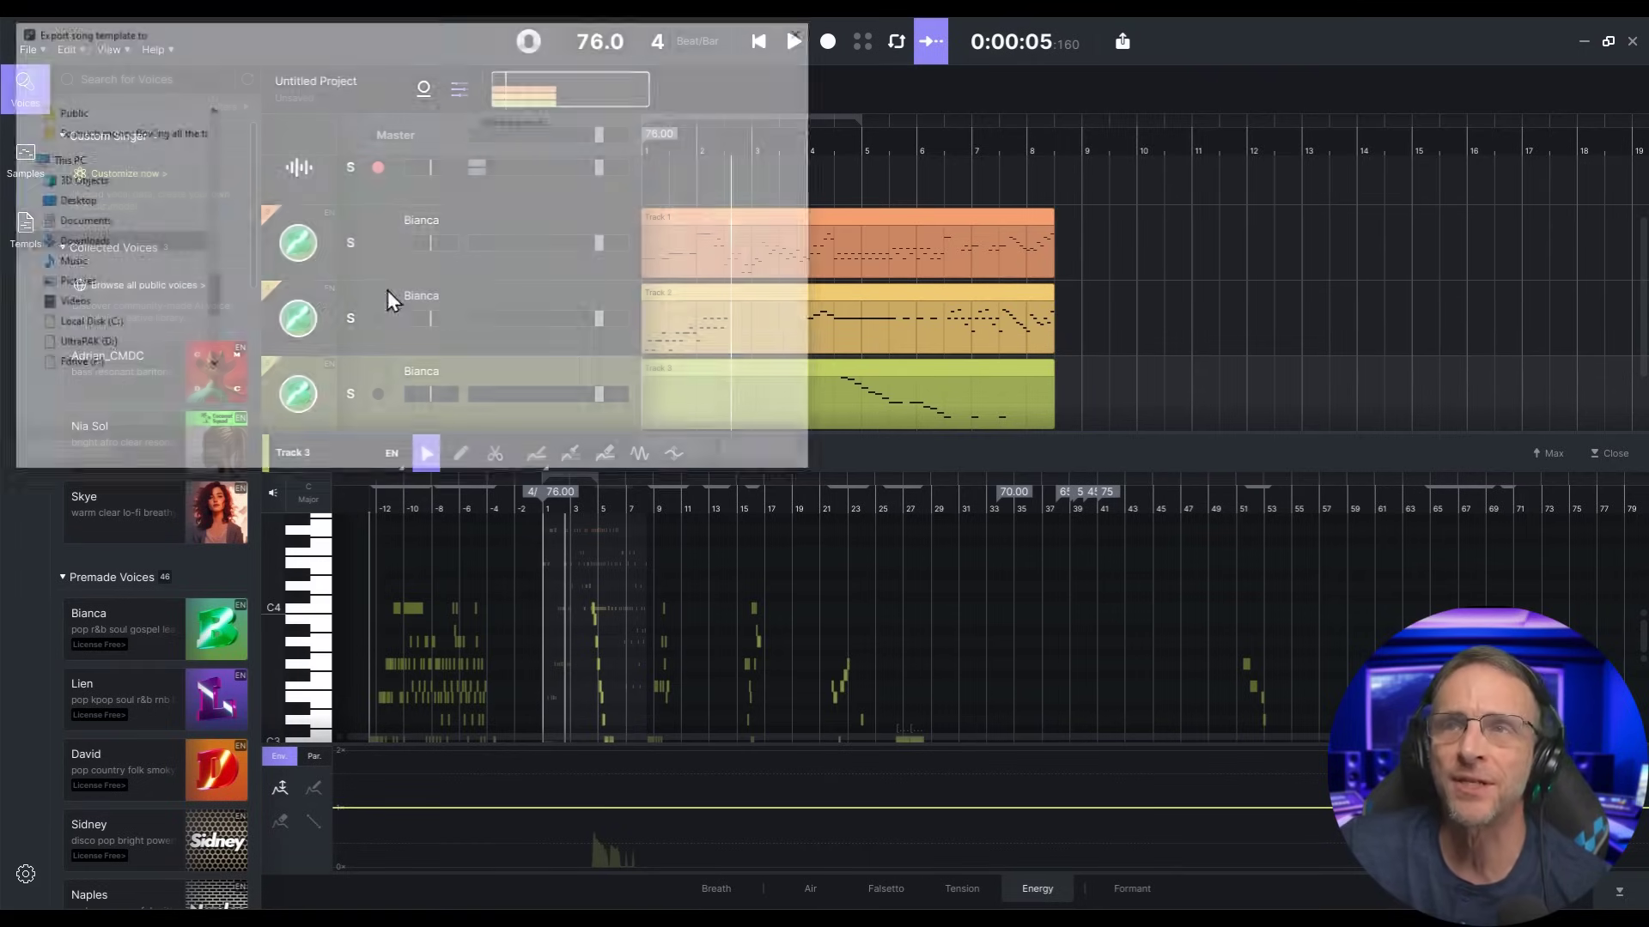
text(Bianca Song)
key(Return)
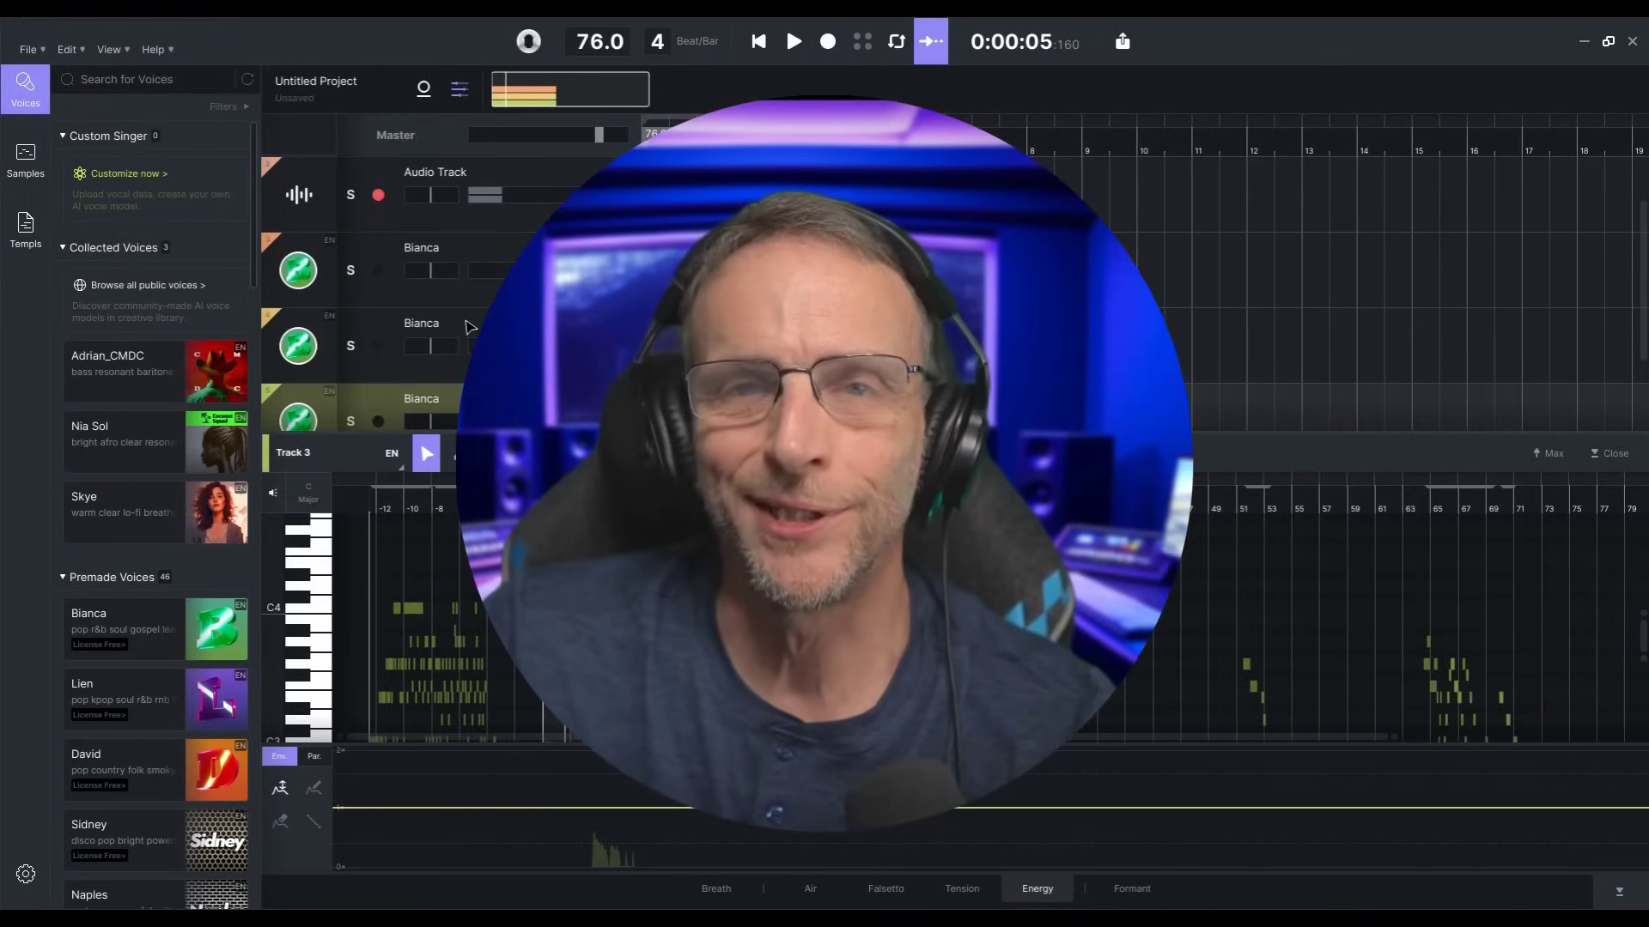
Step: Create a new project and open the full sample collection in the online Creative Library
click(30, 49)
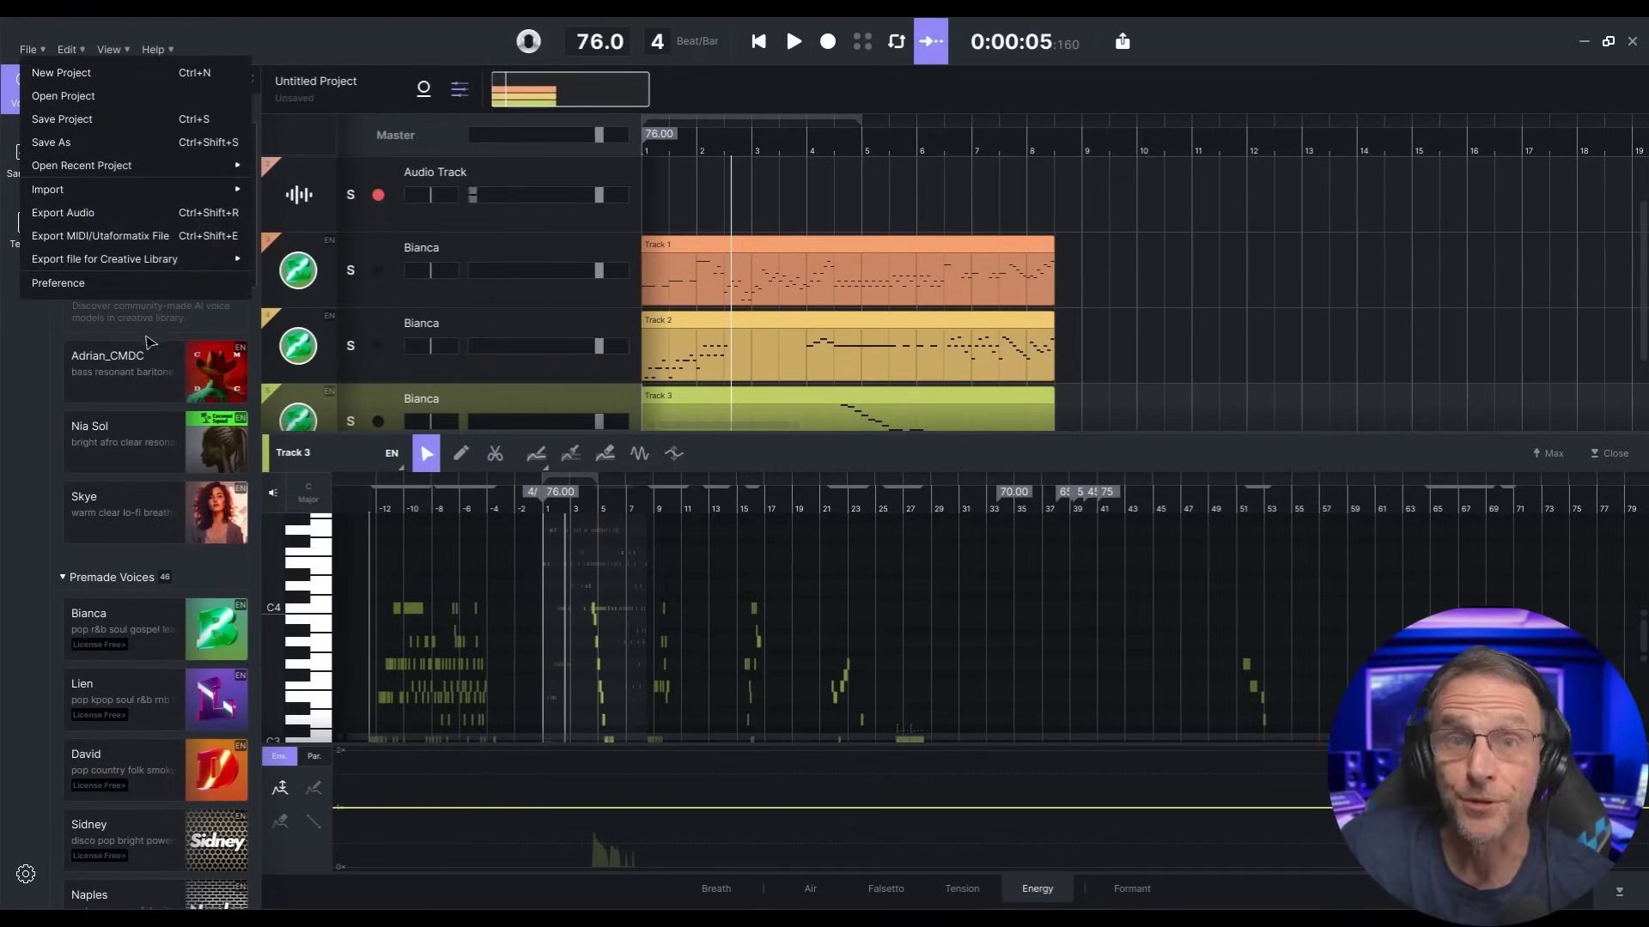
click(61, 73)
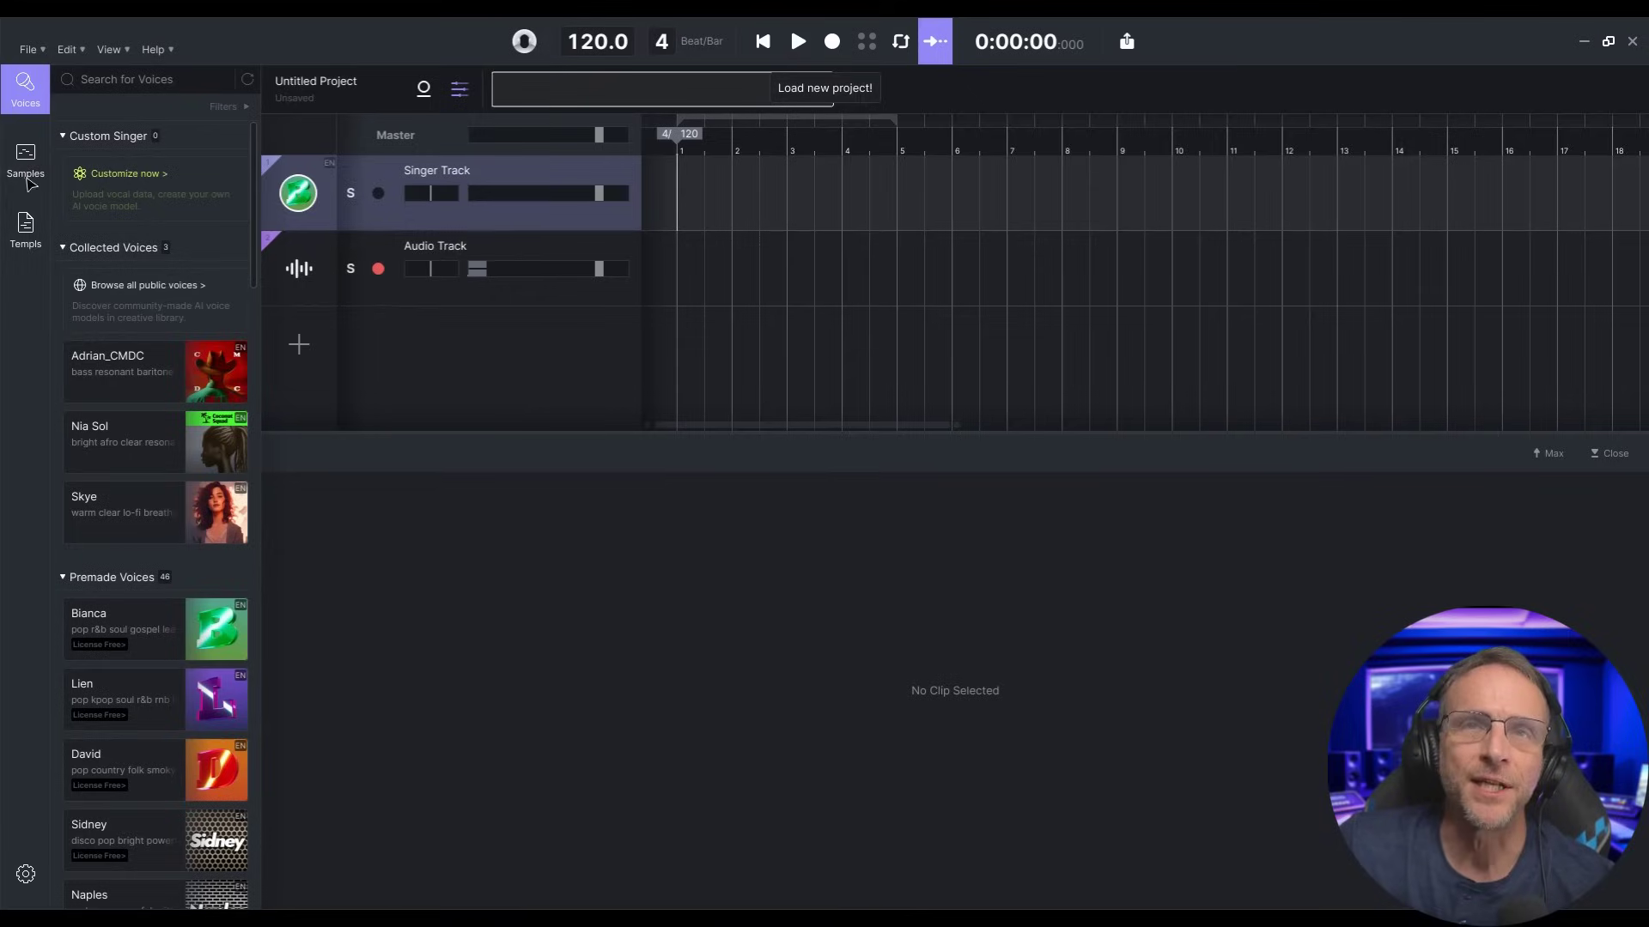
click(28, 176)
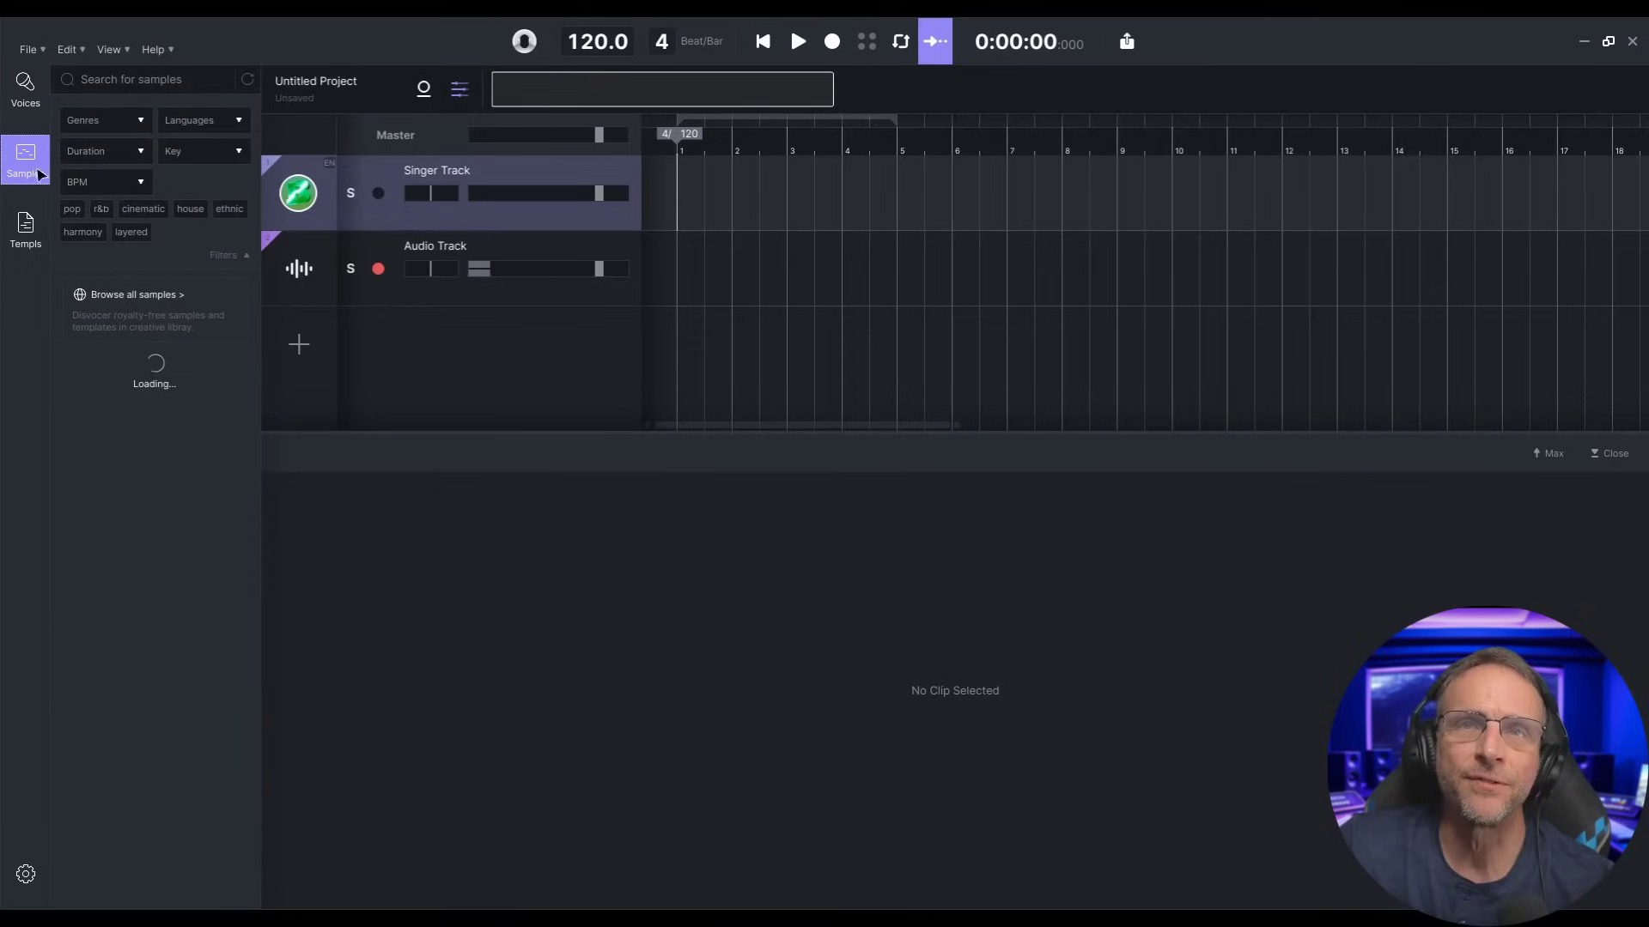
click(157, 317)
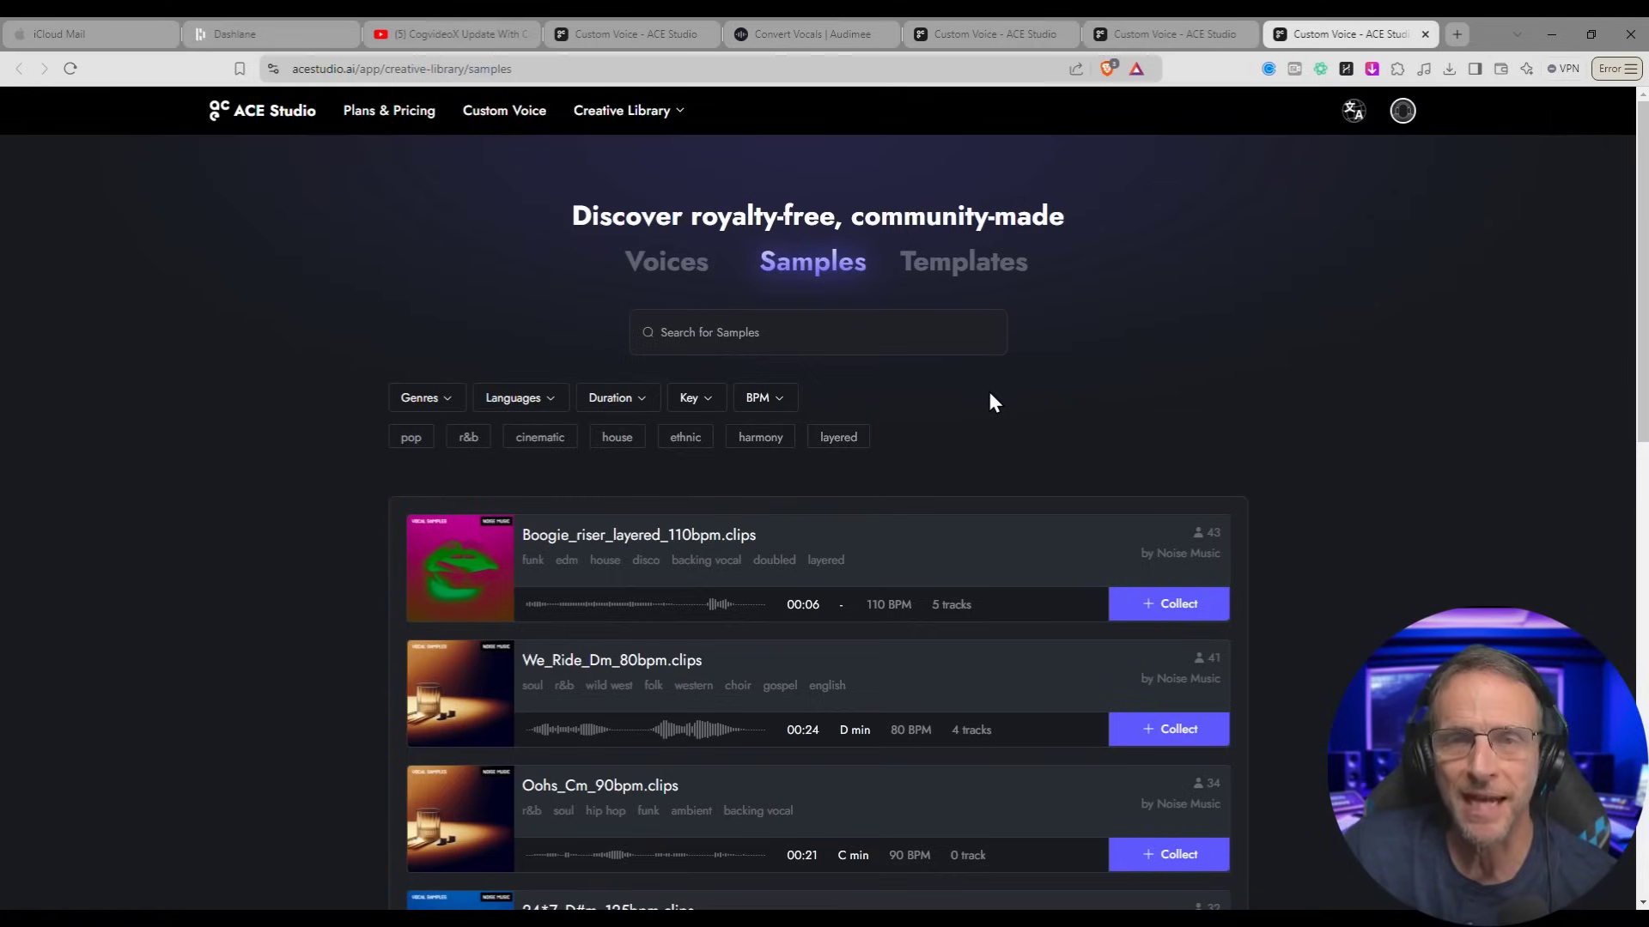
Step: Preview the Boogie_riser_layered, We_Ride, 24*7 and Diamonds_on_Neck samples in the Creative Library
scroll(989, 397, down, 3)
mouse_move(463, 292)
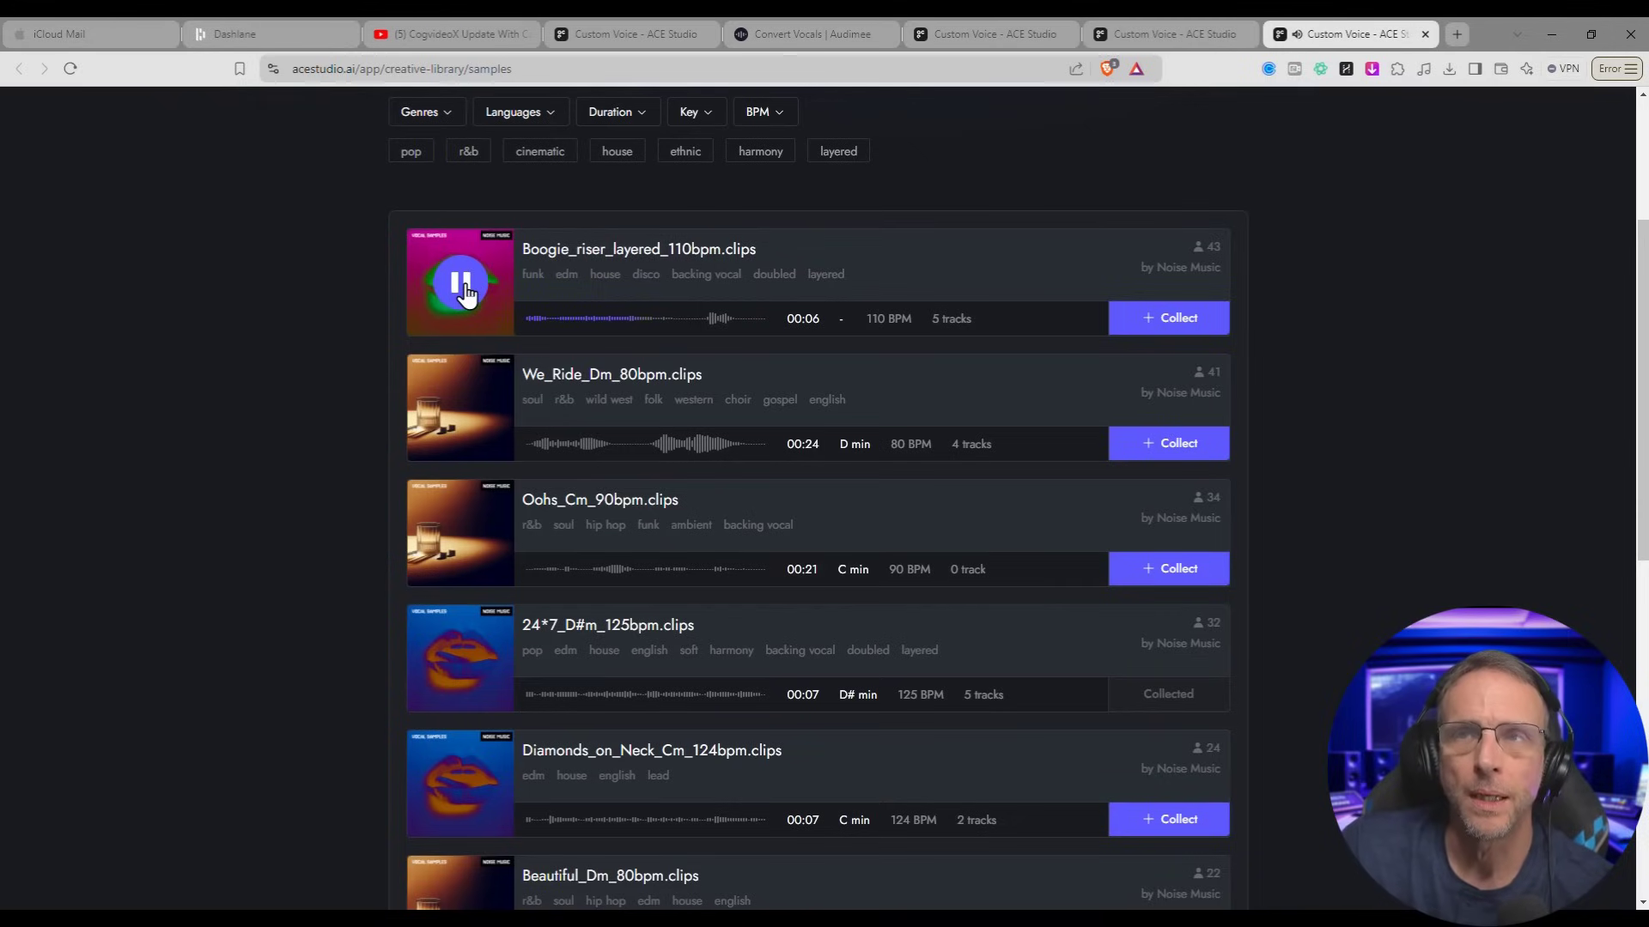
click(462, 410)
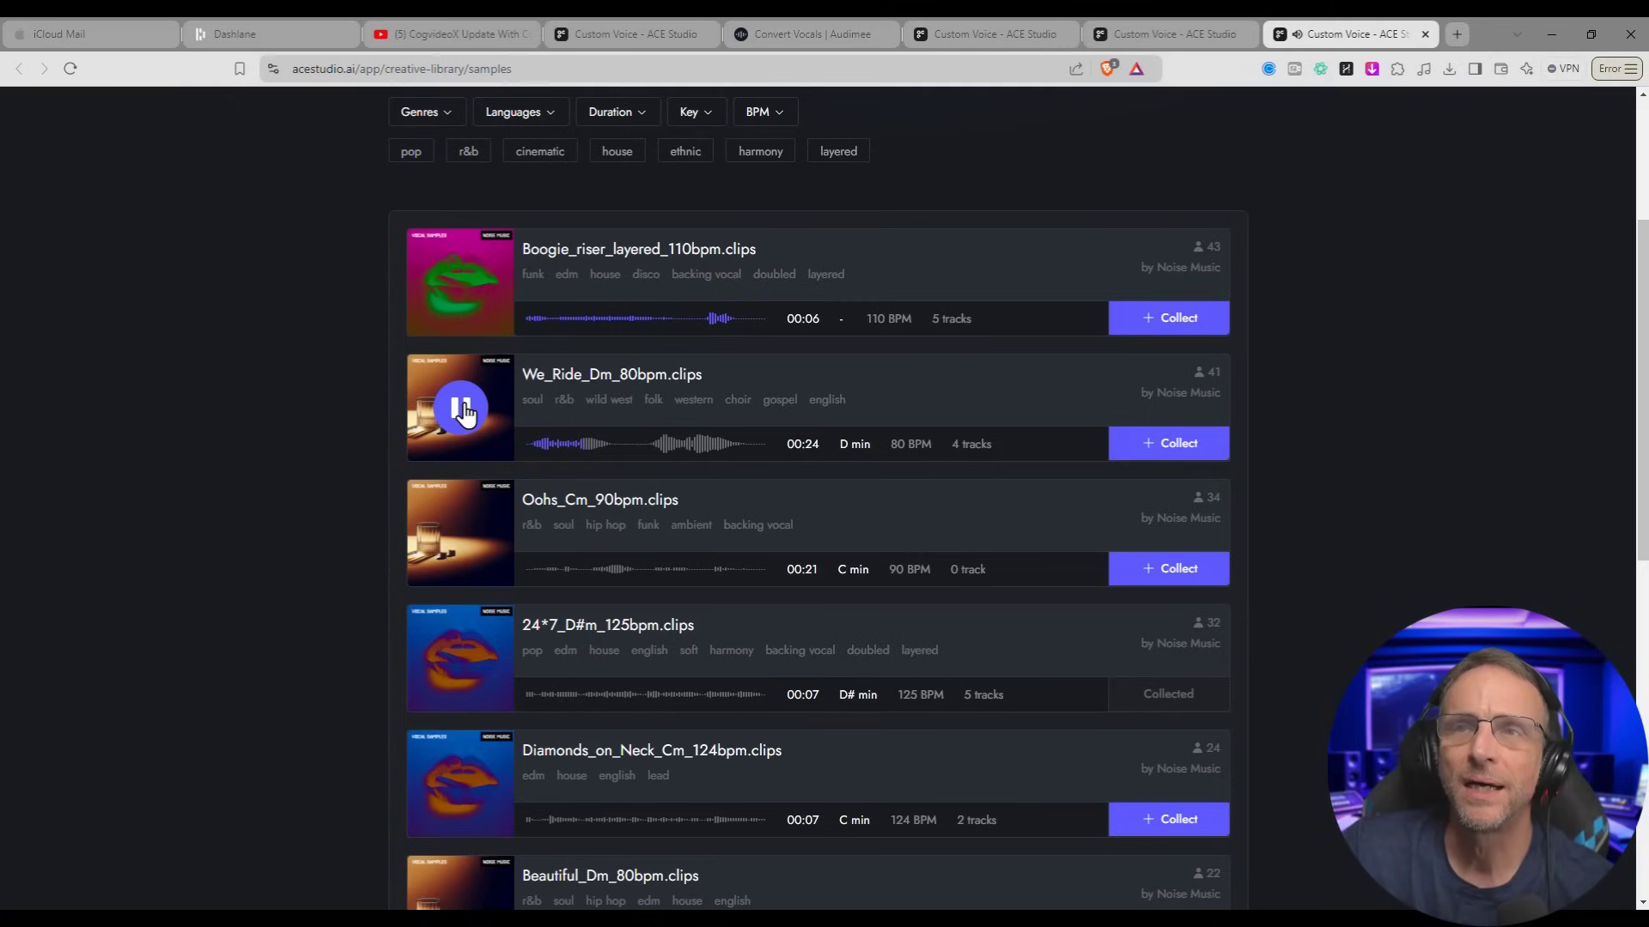
click(461, 661)
scroll(460, 678, down, 4)
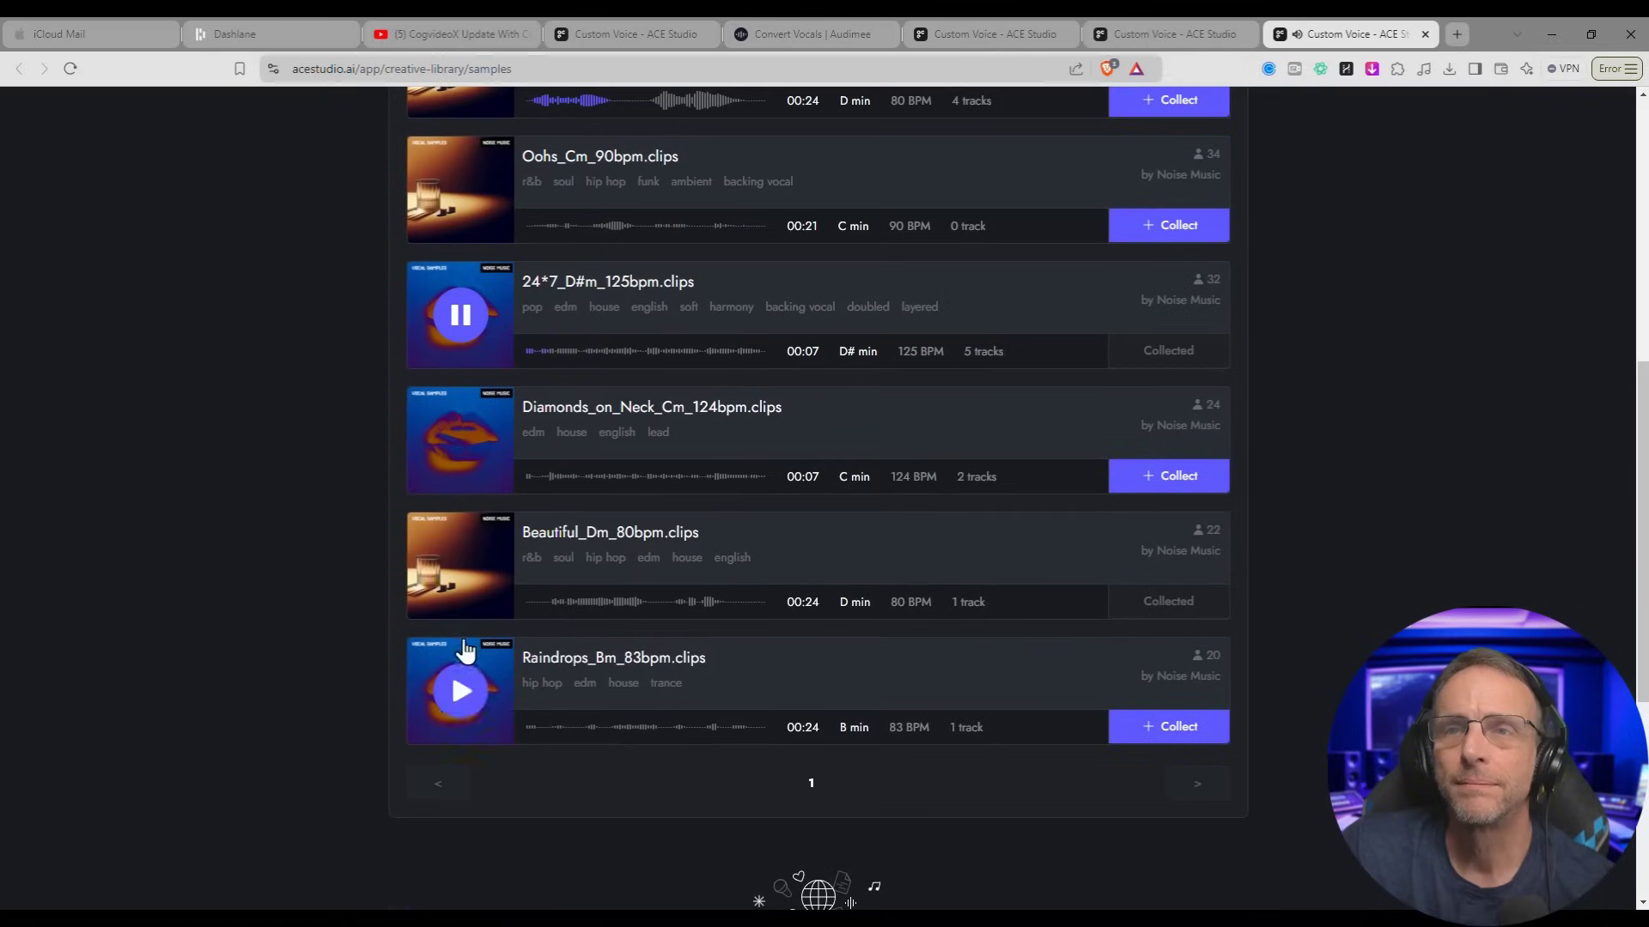
click(464, 446)
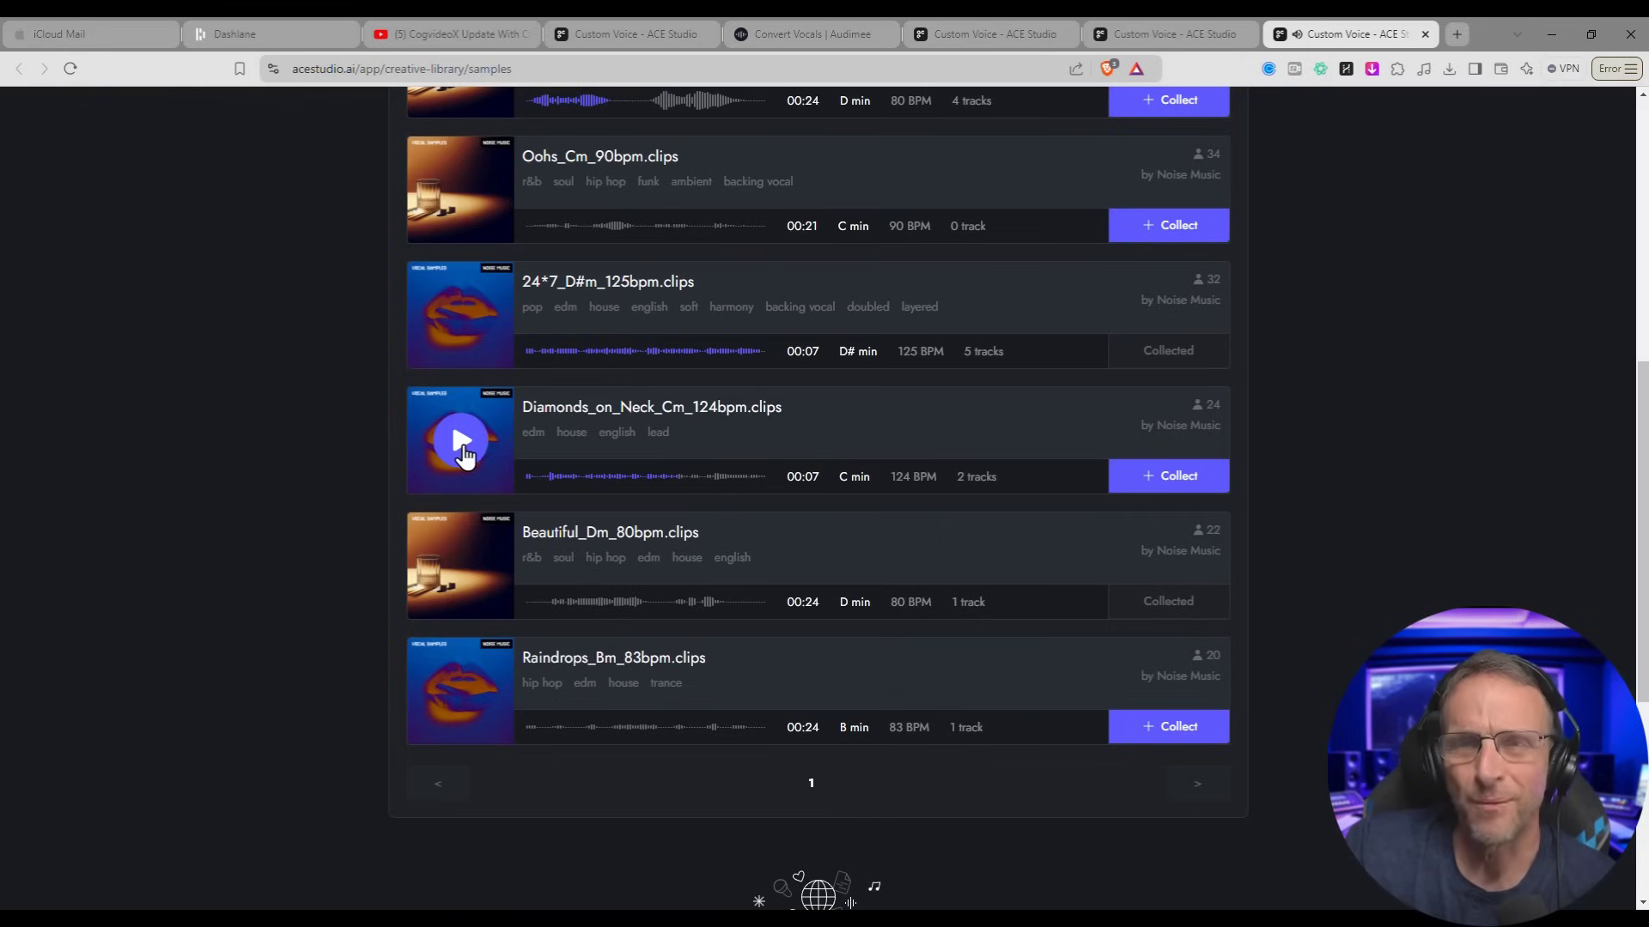
Step: Collect Diamonds_on_Neck_Cm_124bpm.clips, refresh the library in ACE Studio and download the sample there
click(1170, 475)
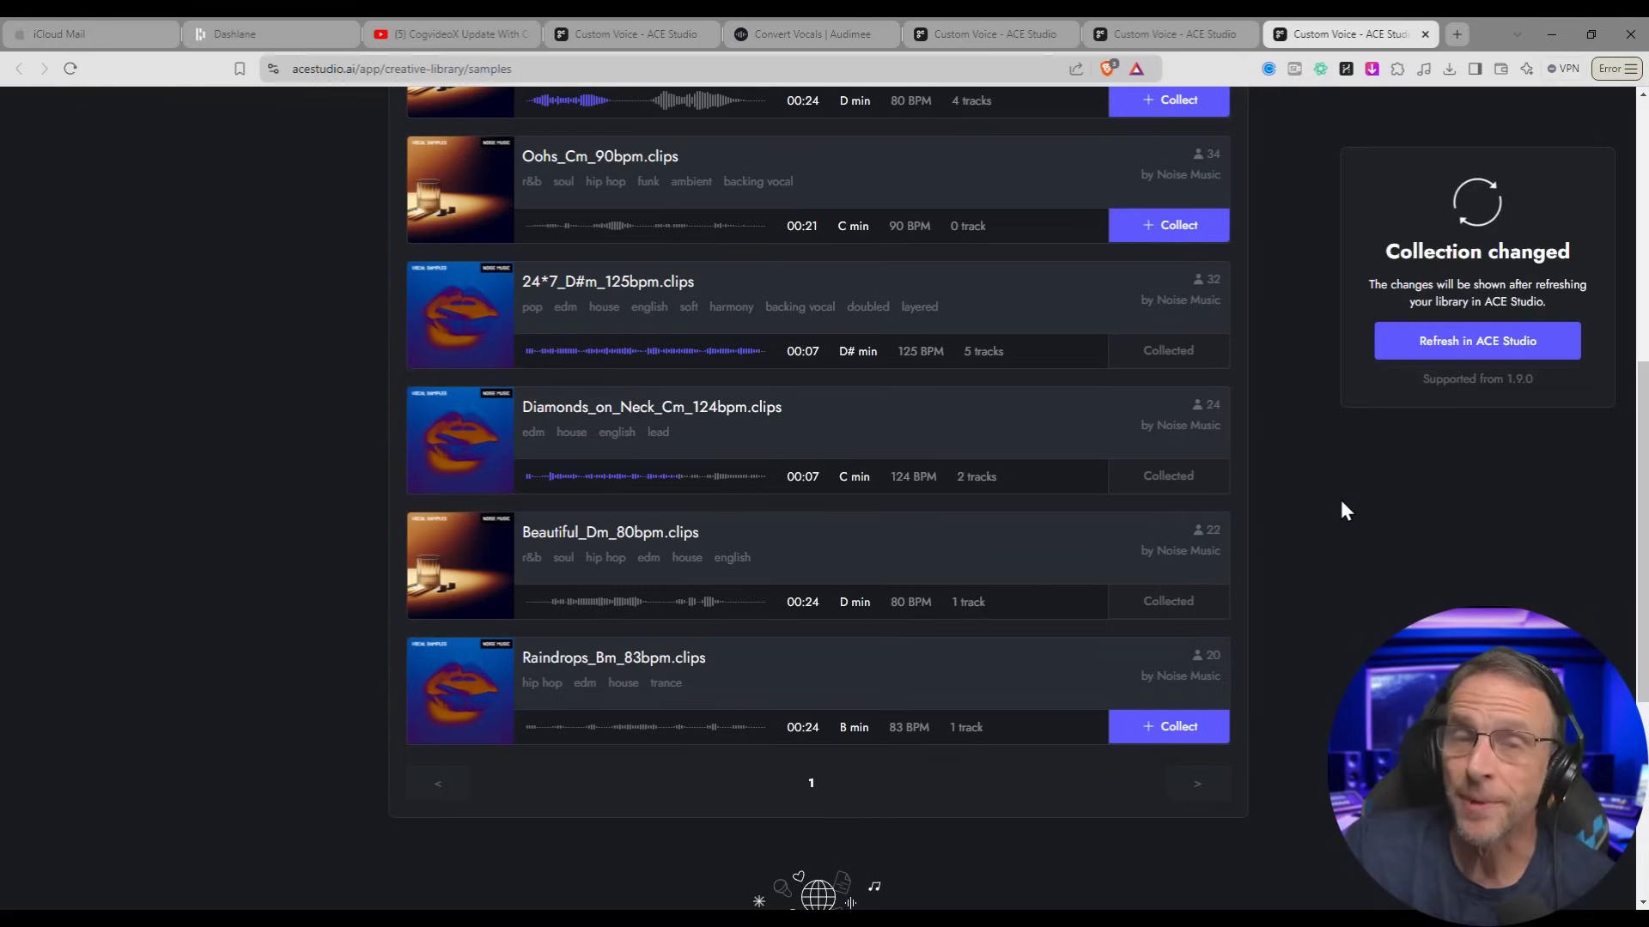
click(1454, 370)
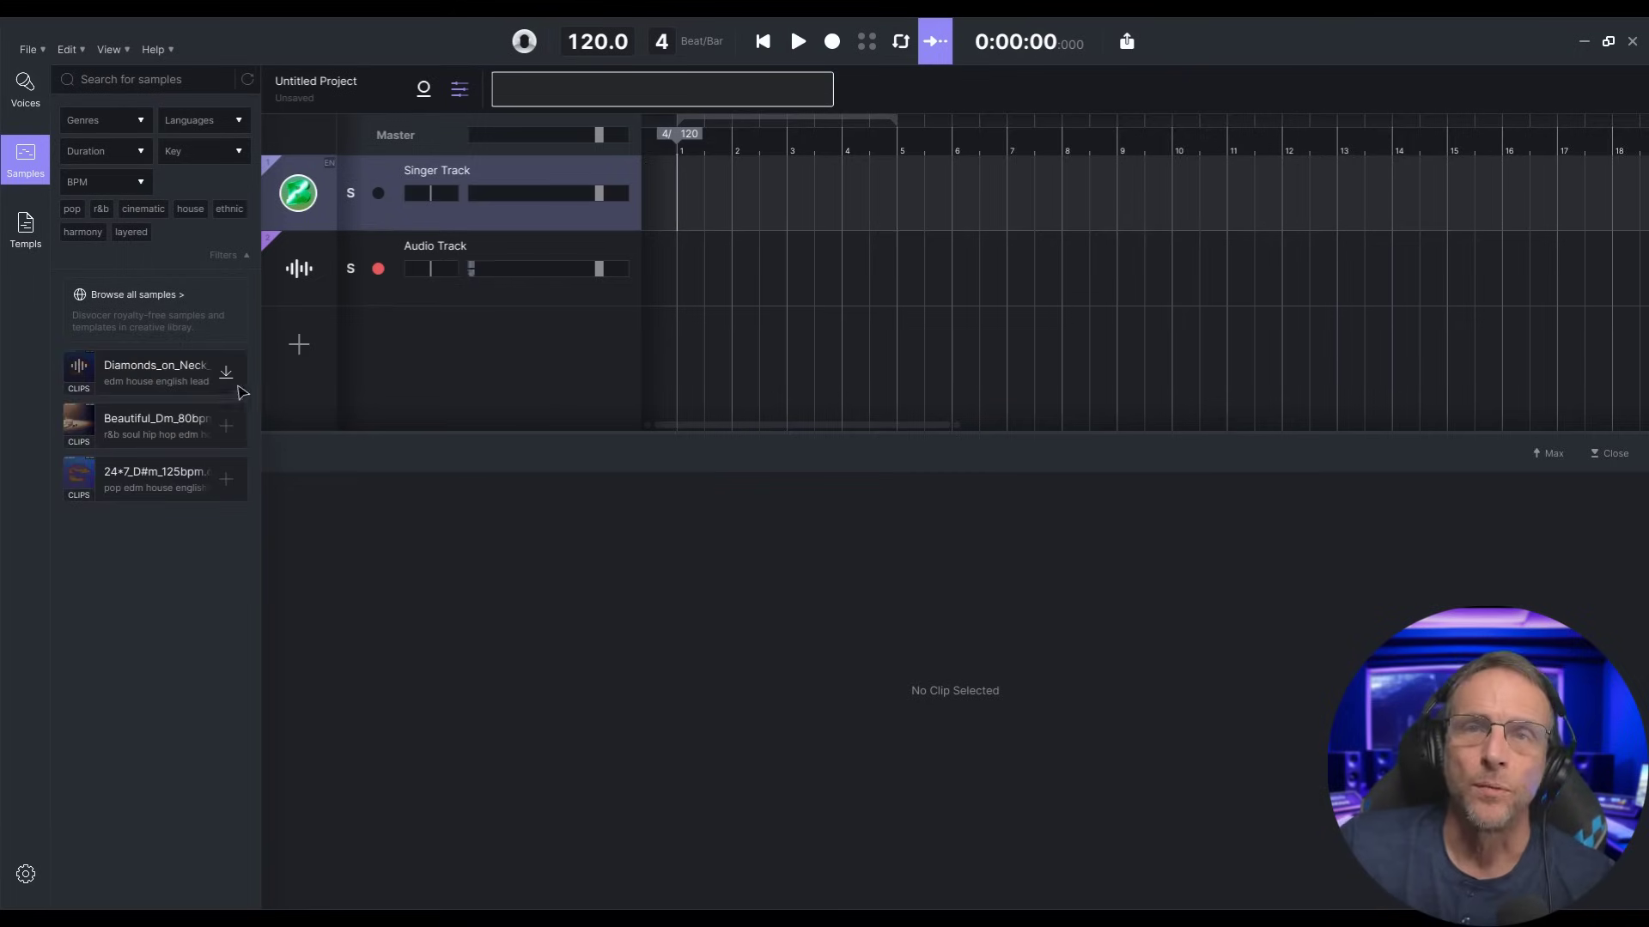
click(226, 372)
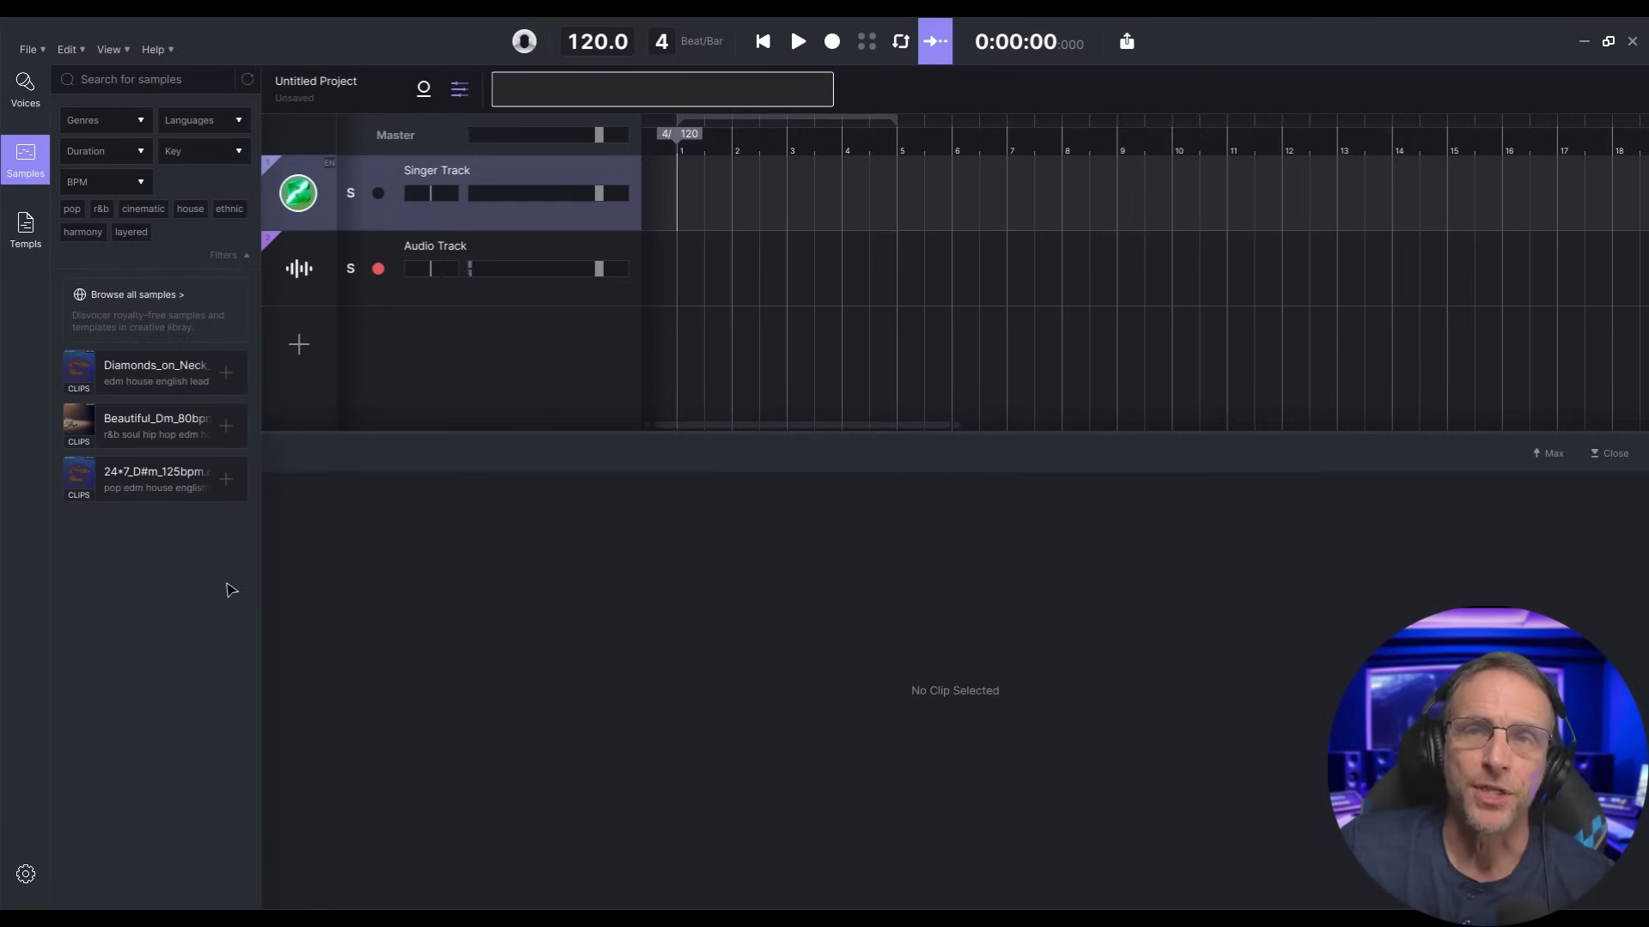
Step: Add the Diamonds_on_Neck sample to the project at bar 1 and play its Bianca vocal track soloed
drag(154, 372, 647, 316)
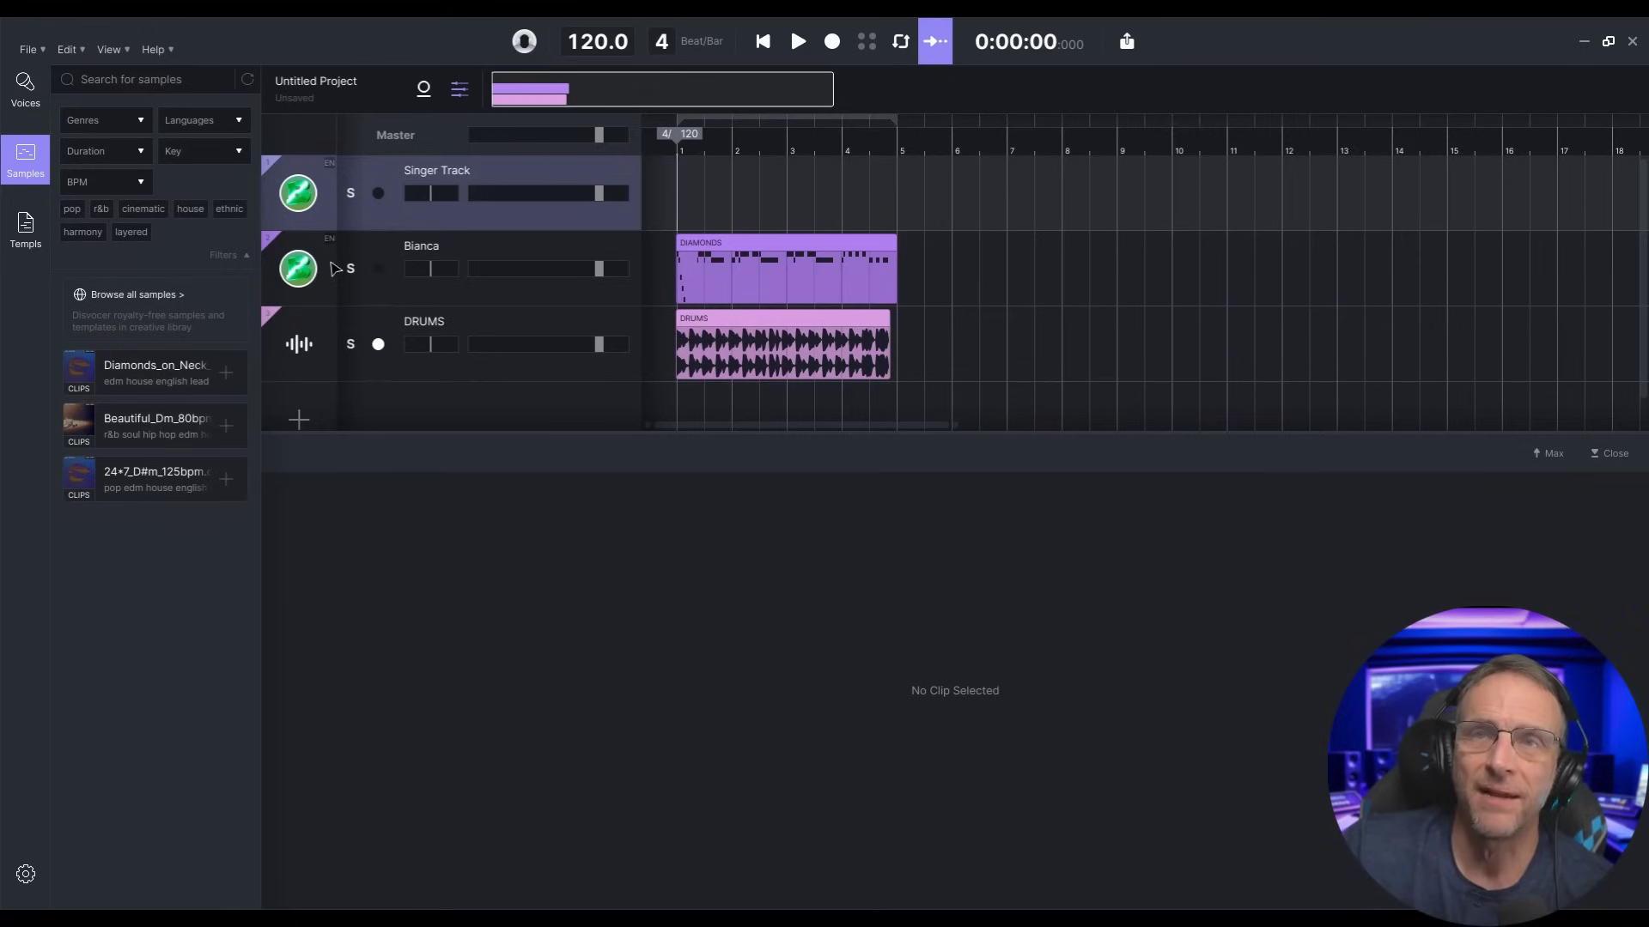
click(797, 41)
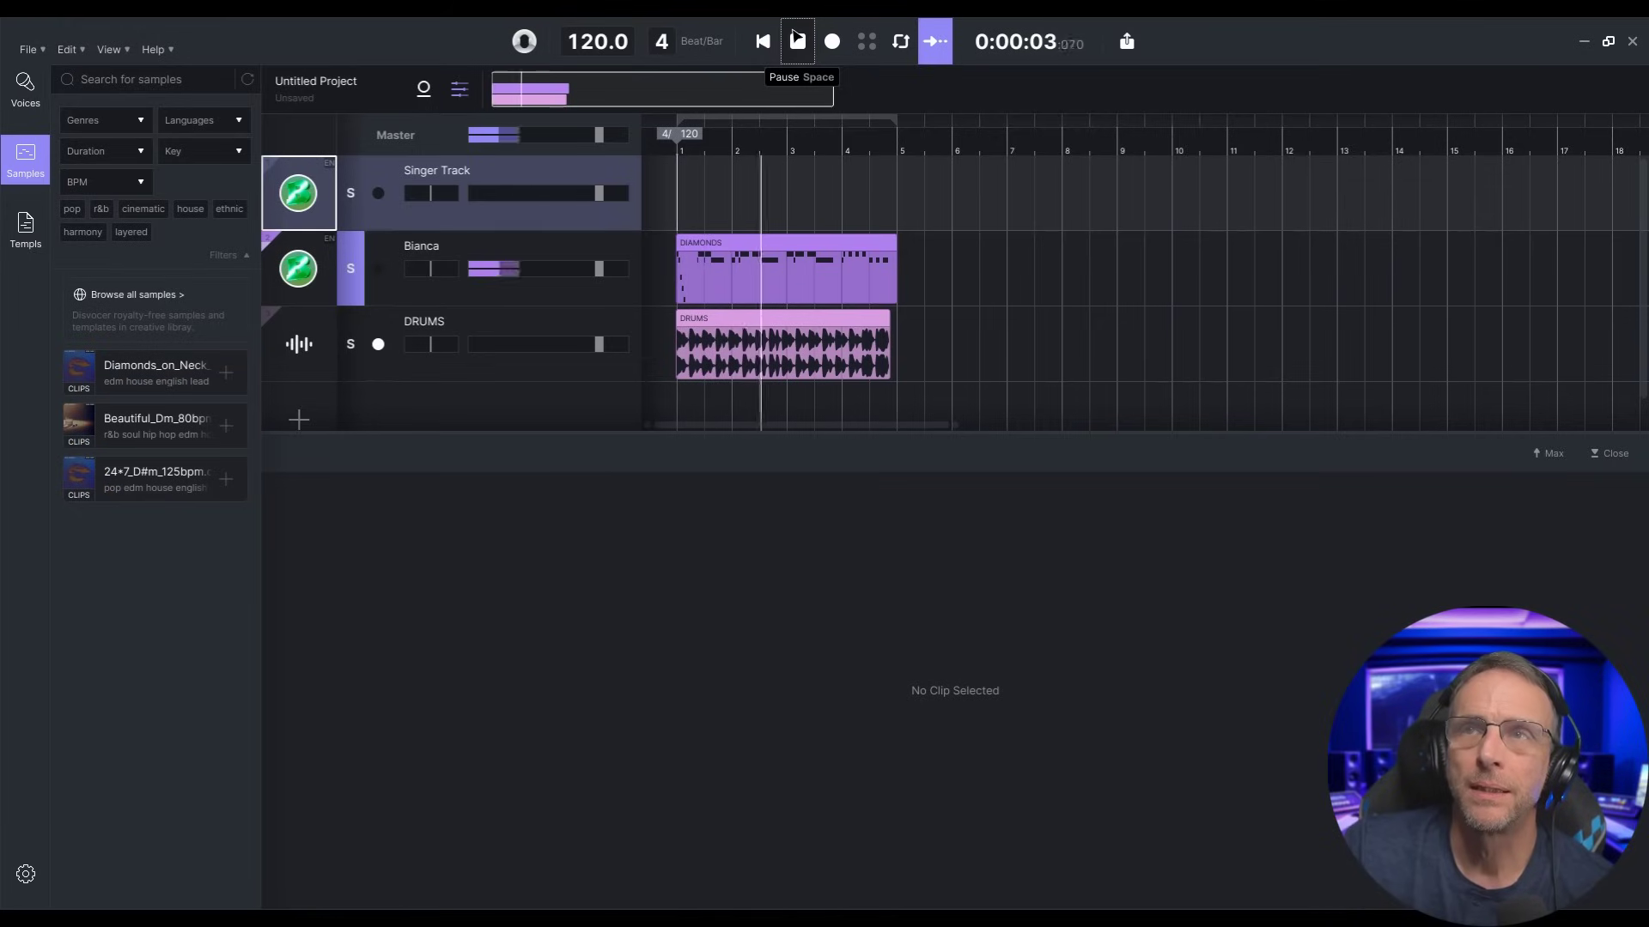
click(797, 41)
click(797, 42)
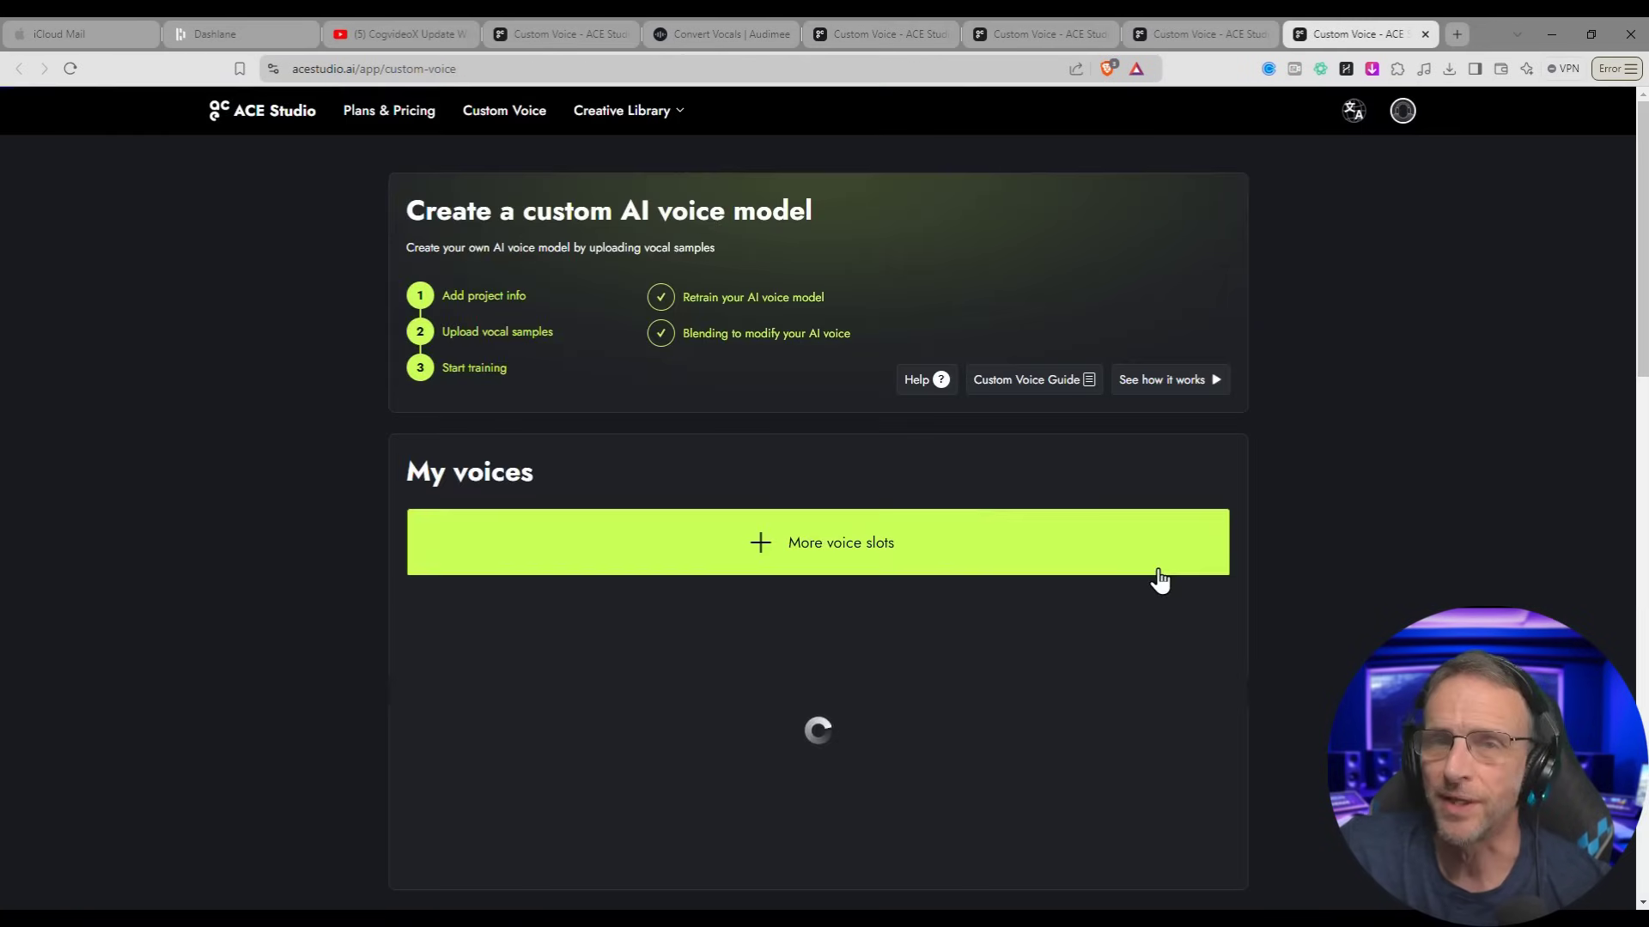
Step: Open the Custom Voice Guide and create a new custom voice project with a model name and avatar photo, accepting the usage conditions
click(1010, 380)
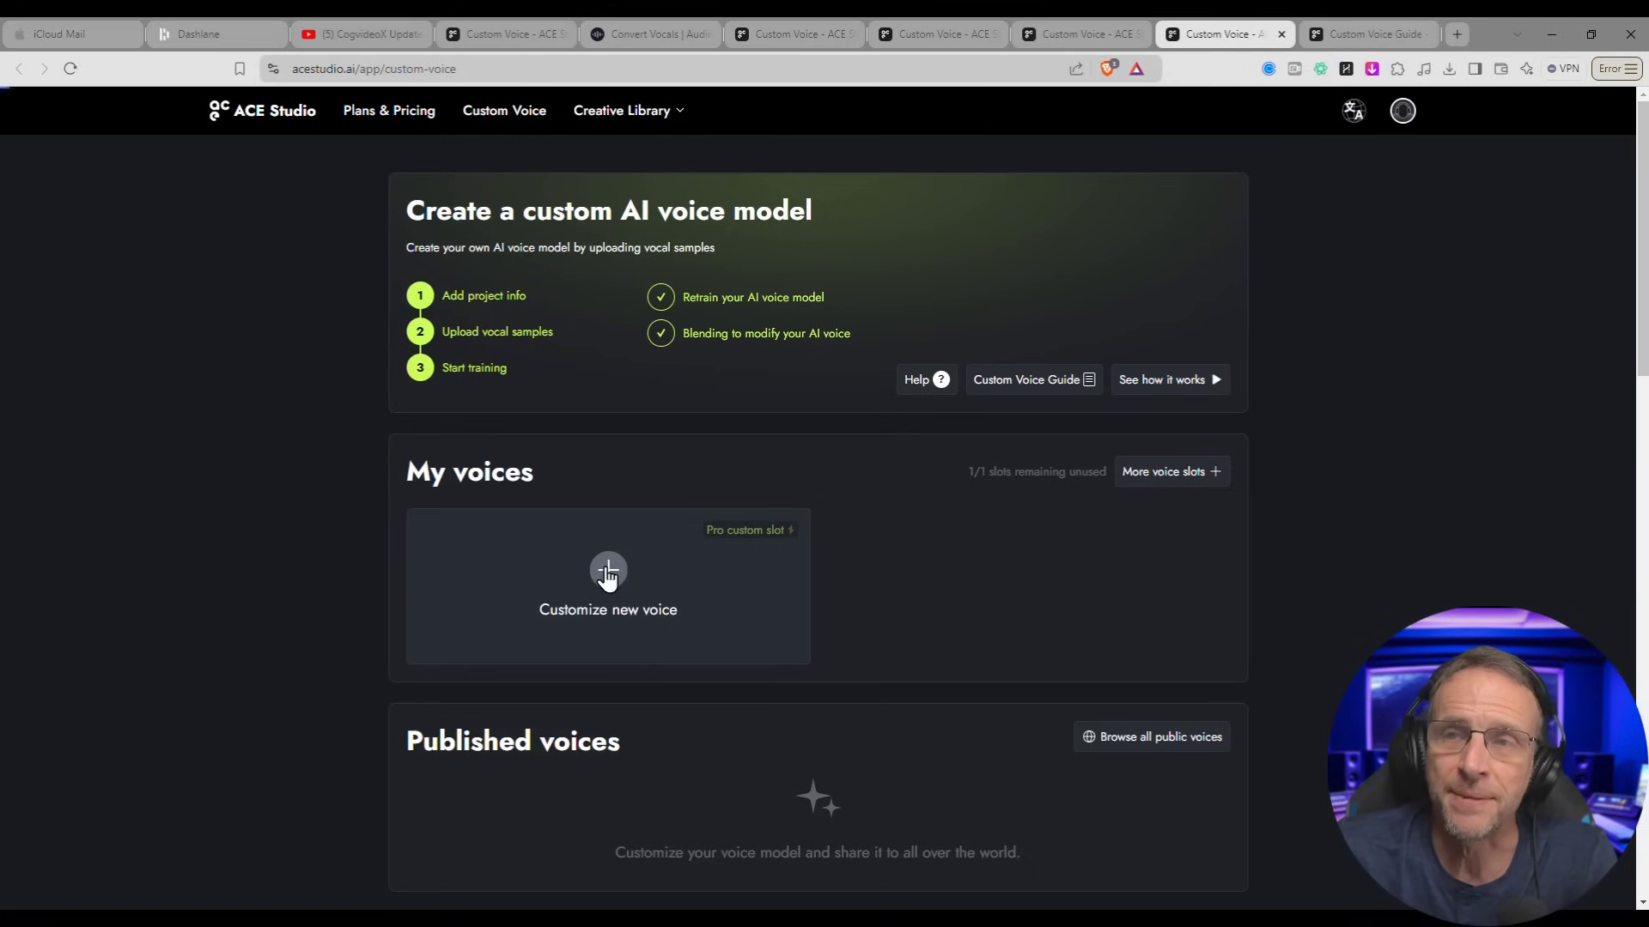
click(607, 571)
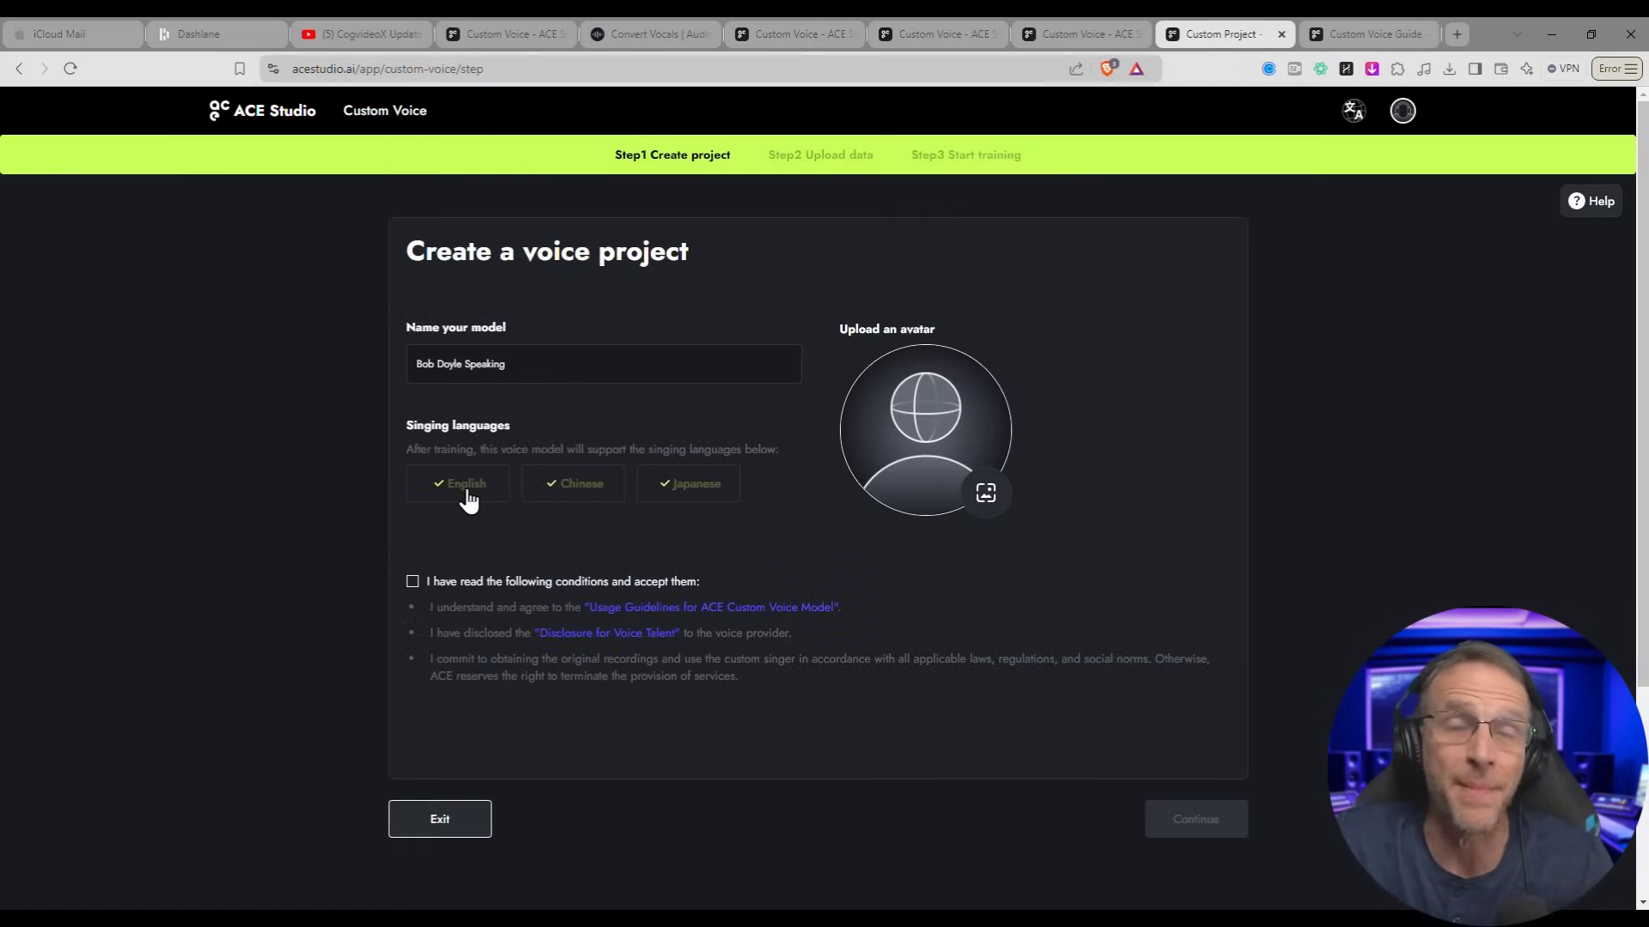
click(413, 583)
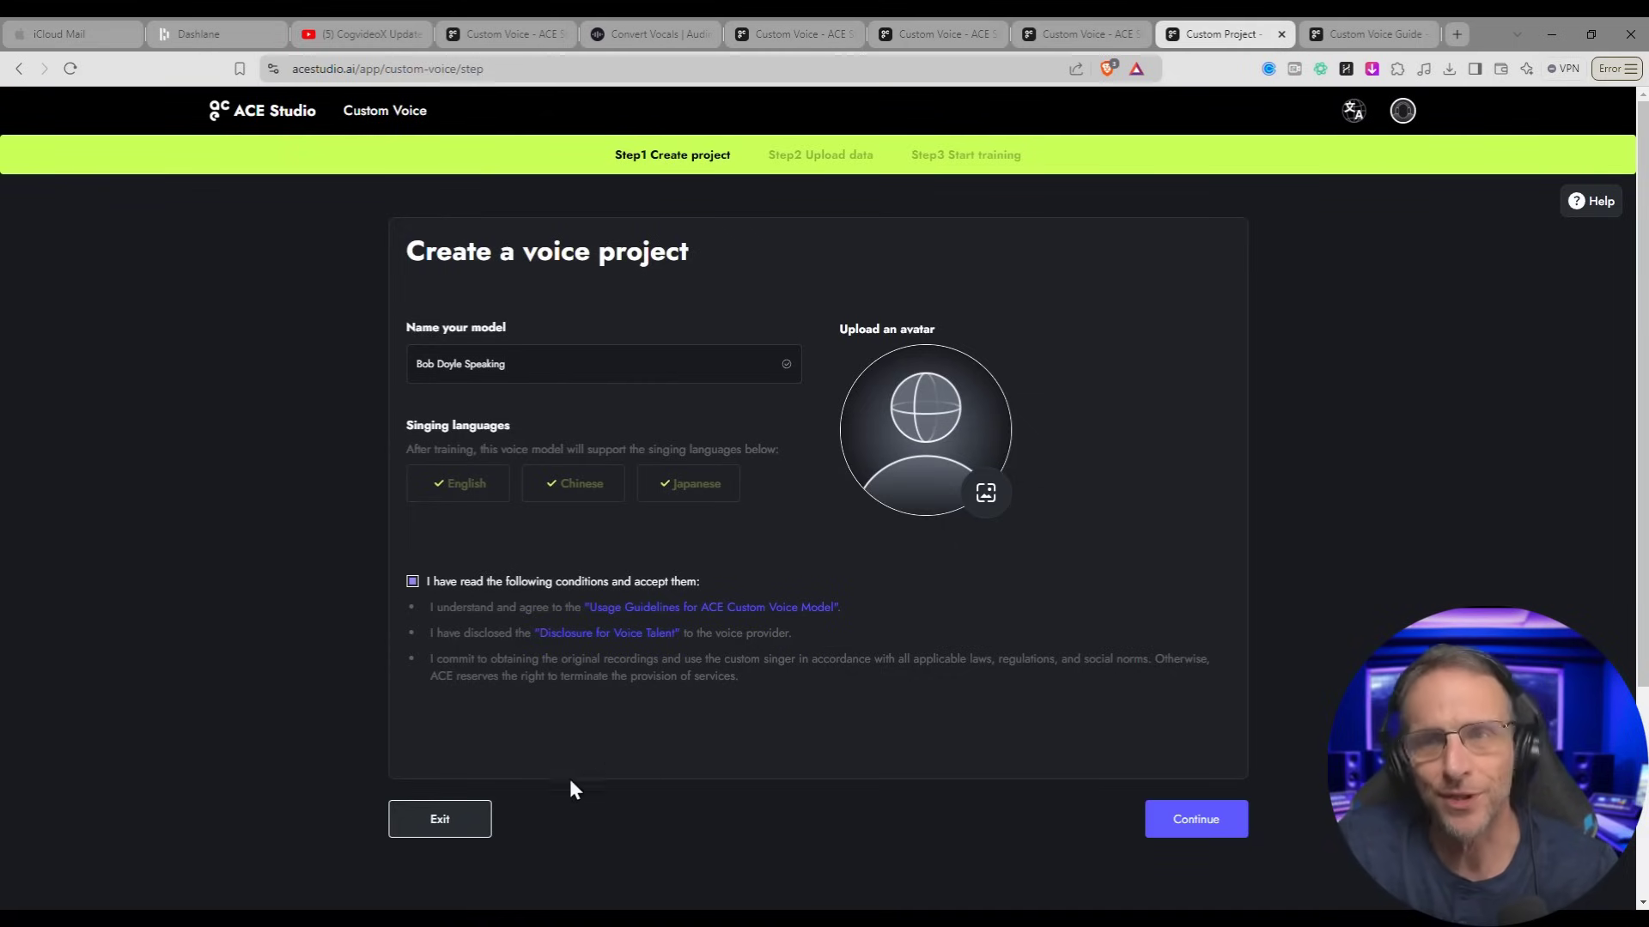
click(1183, 822)
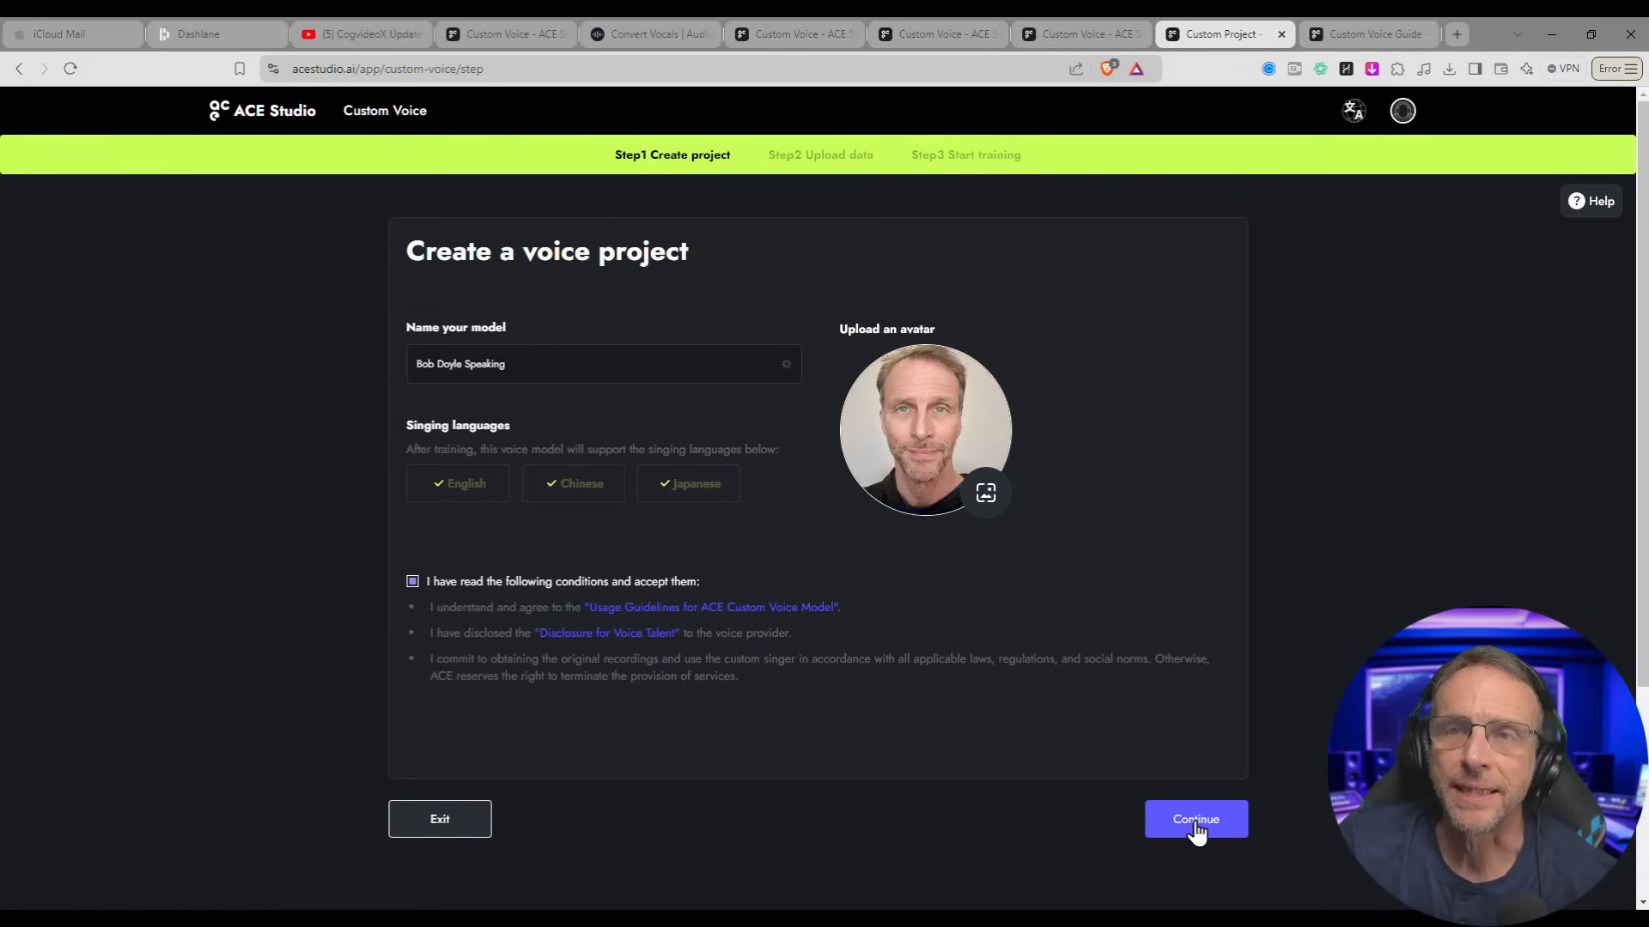
click(1195, 825)
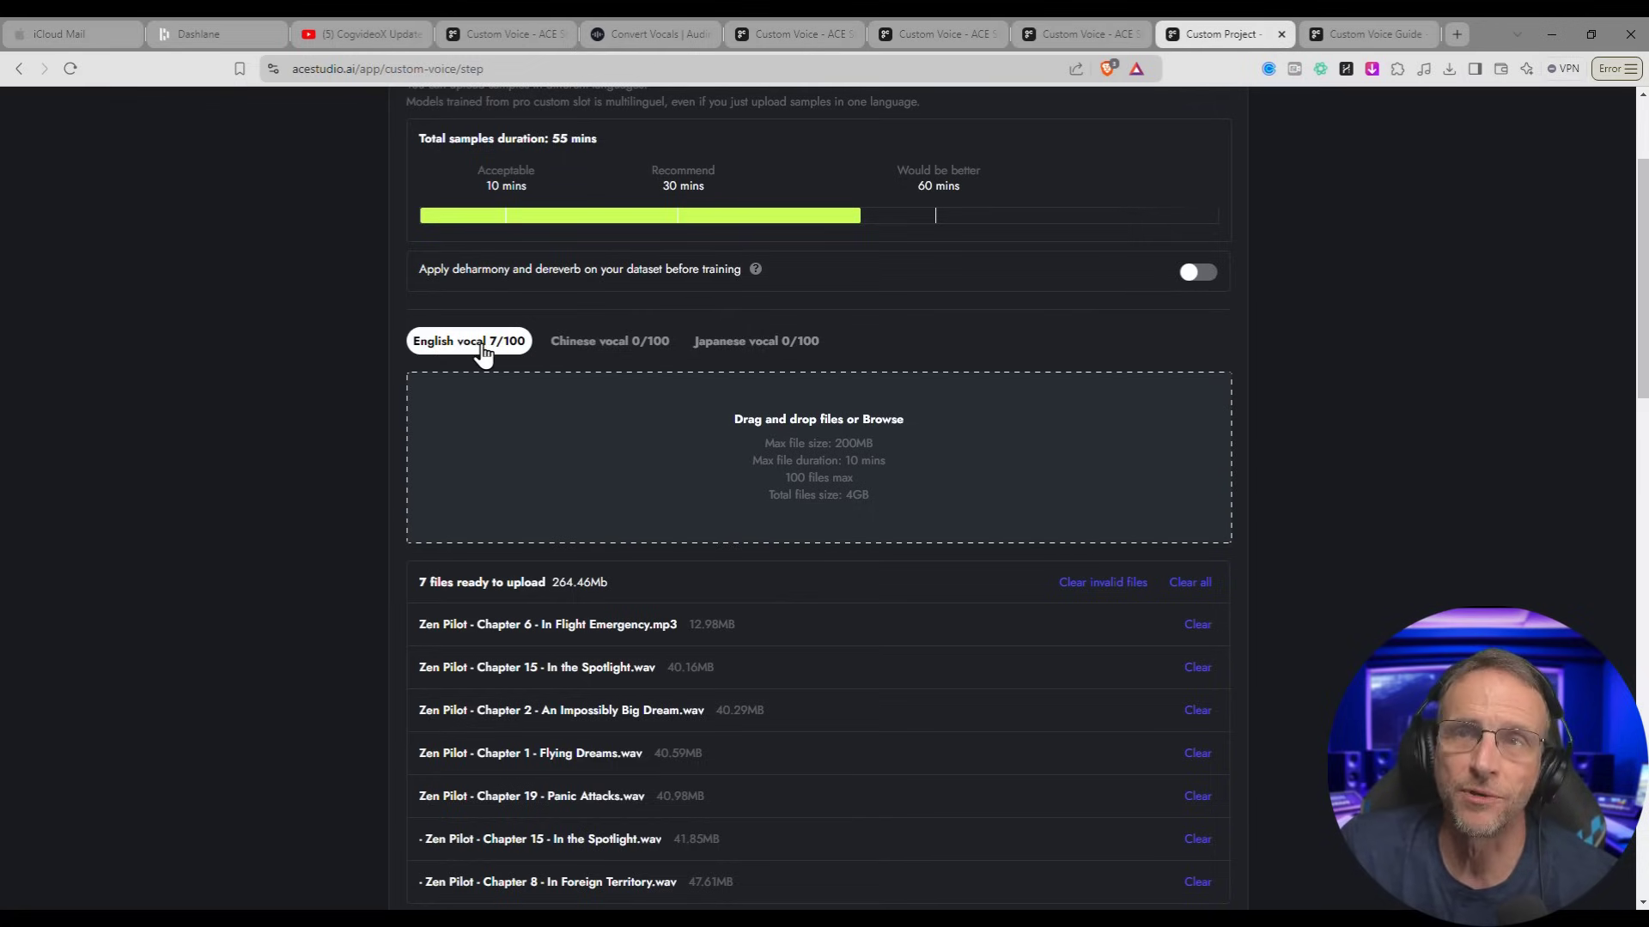
Step: Review the English vocal files and the sample requirements, and start training the custom voice model
scroll(827, 431, down, 6)
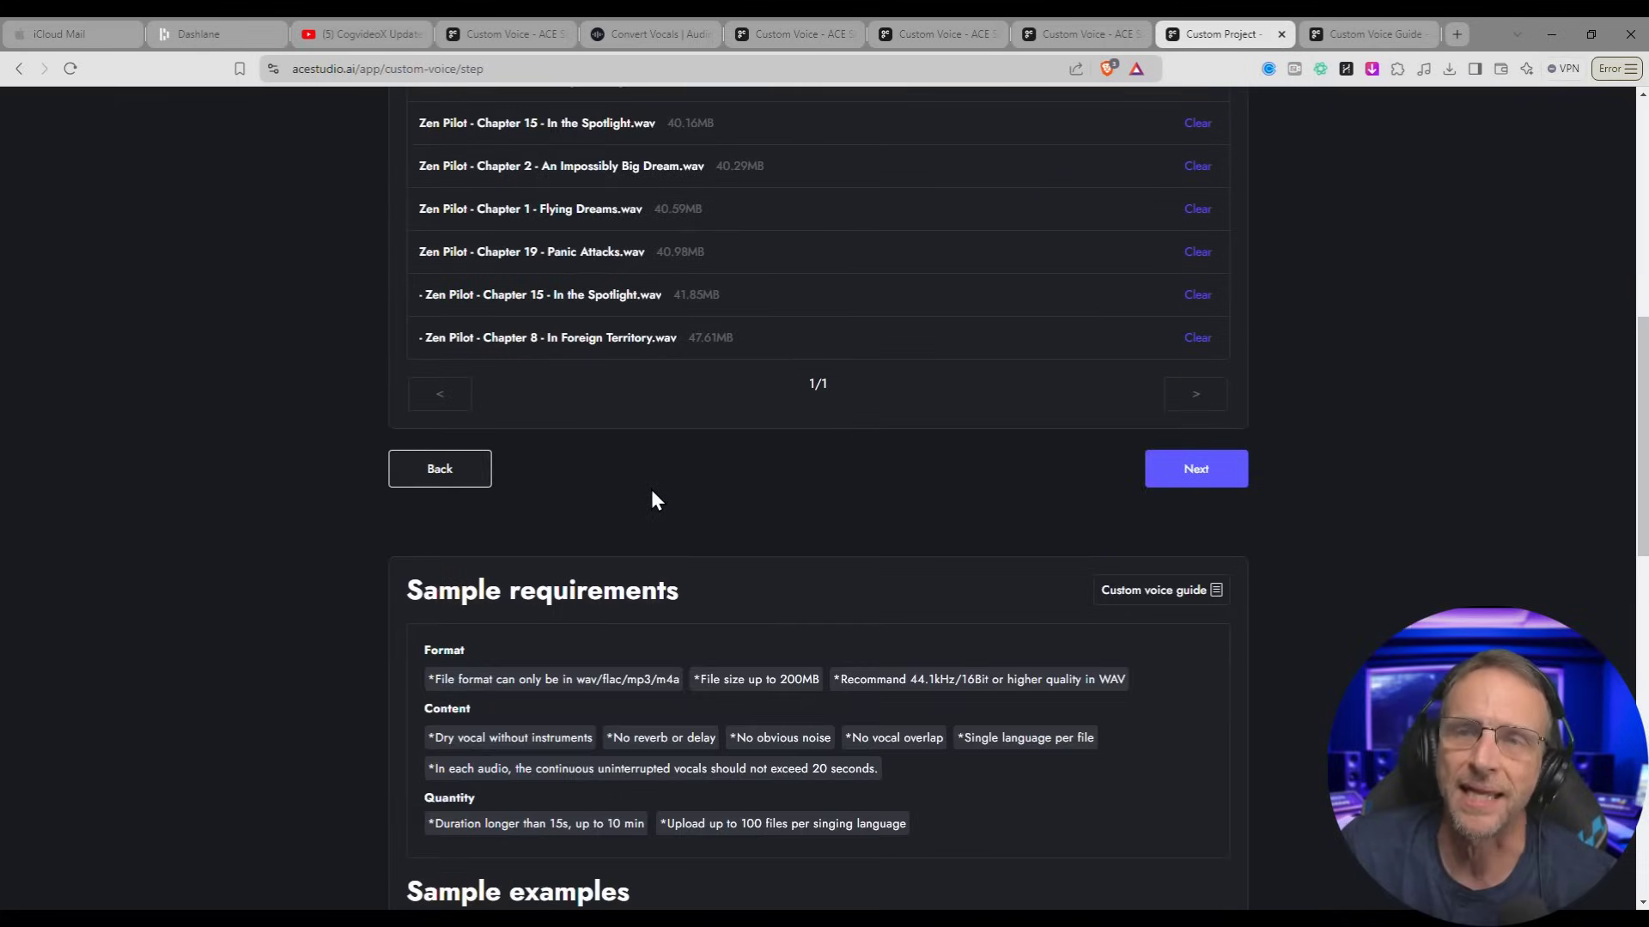
scroll(651, 497, down, 2)
scroll(650, 496, up, 5)
click(1196, 813)
scroll(843, 330, up, 3)
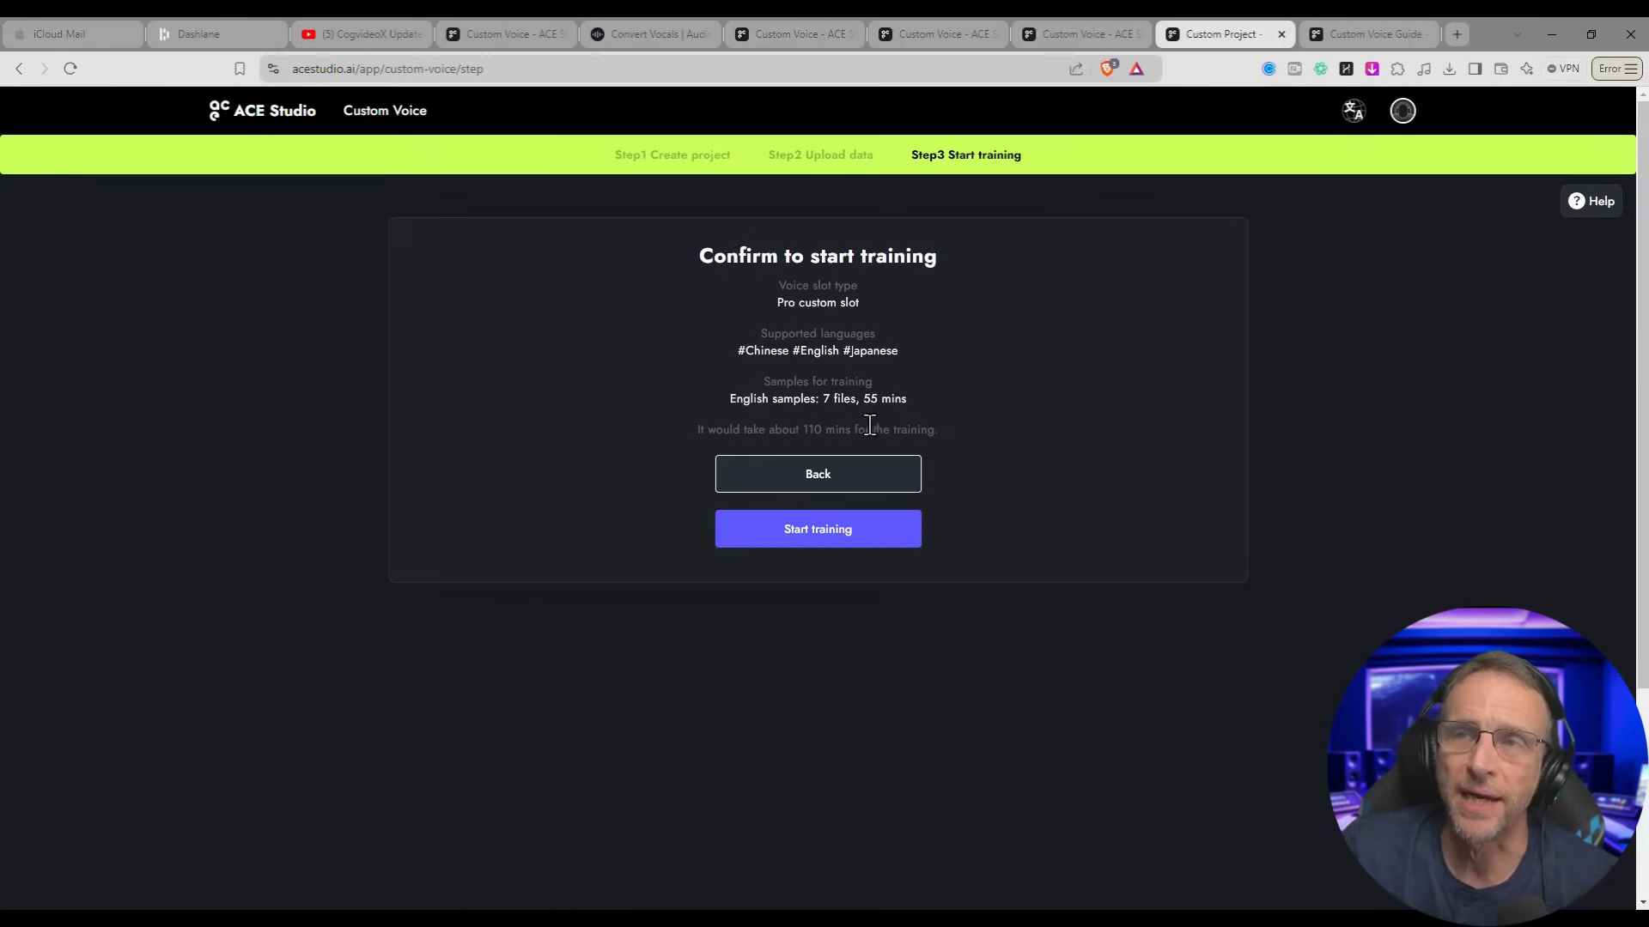
click(803, 534)
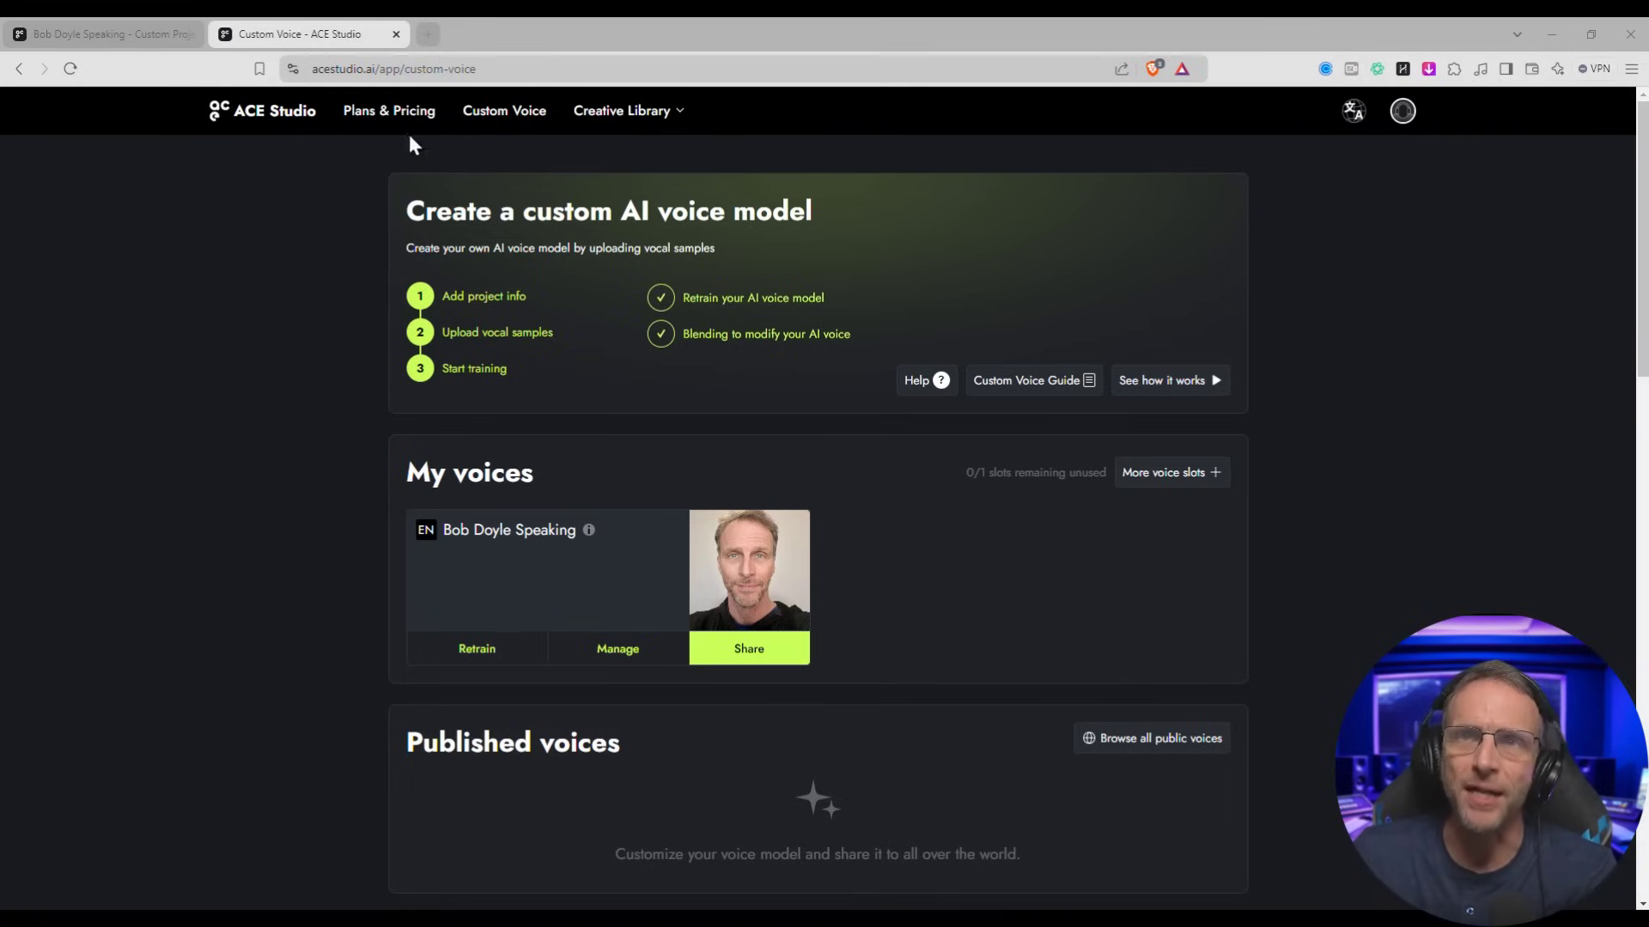
Step: Open the trained voice's management page and examine its five versions from Rare to Well-Done
click(620, 650)
scroll(784, 643, down, 2)
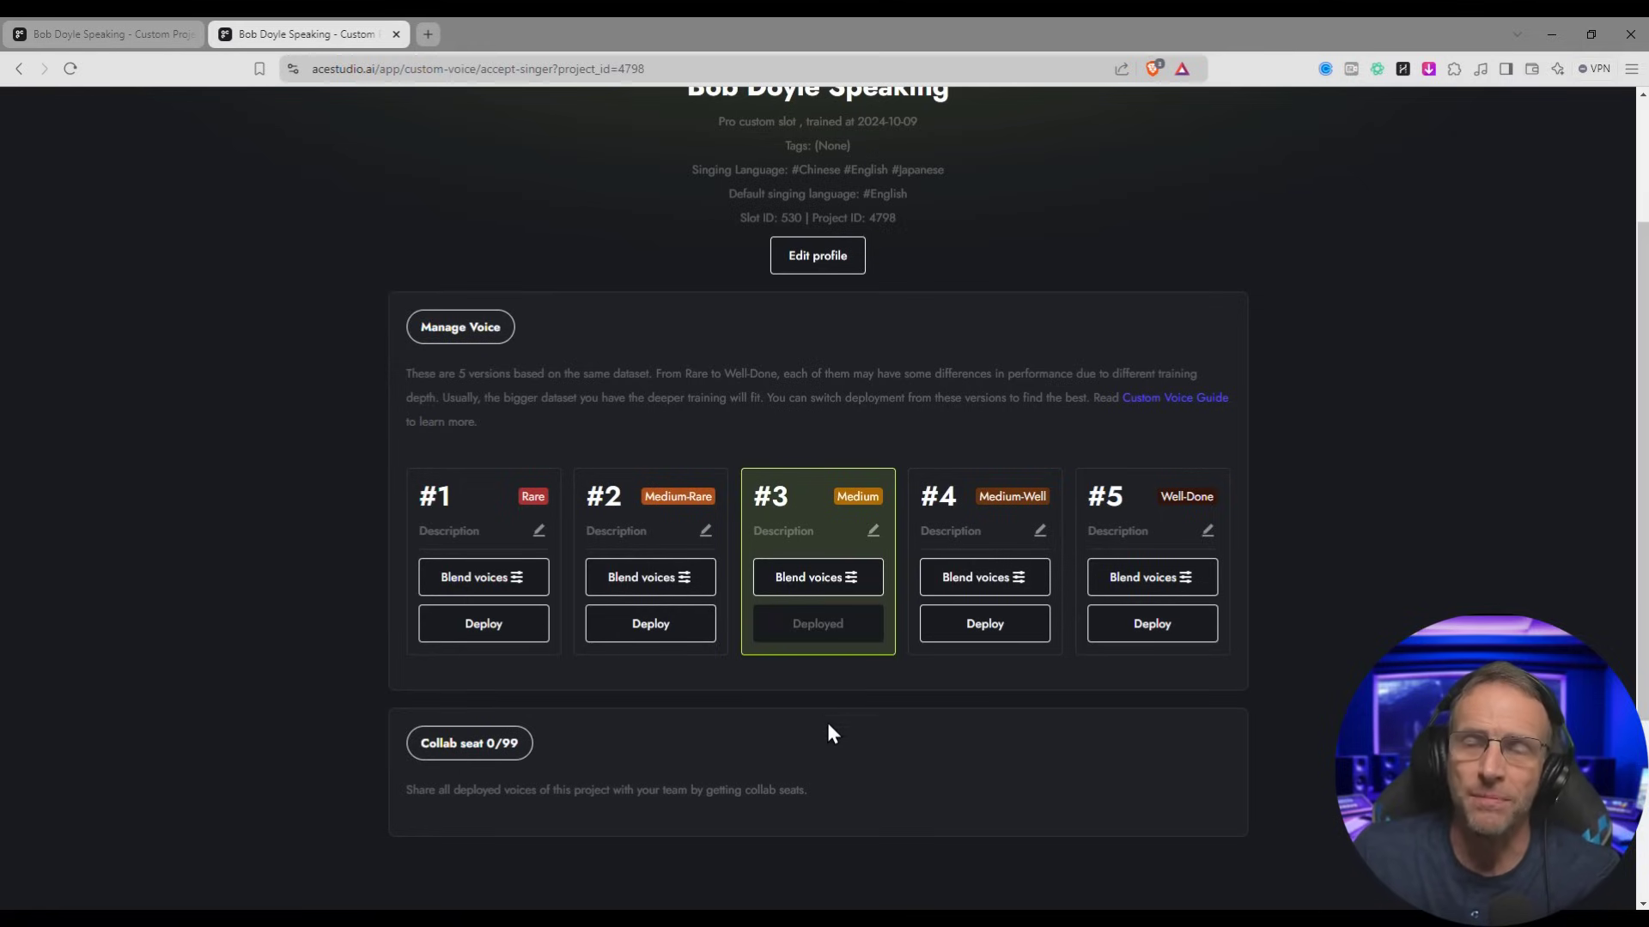
Step: Open voice blending for version #3 Medium and preview the Focus more on me (Male) and I just wanna have fun (Male) demos
click(817, 580)
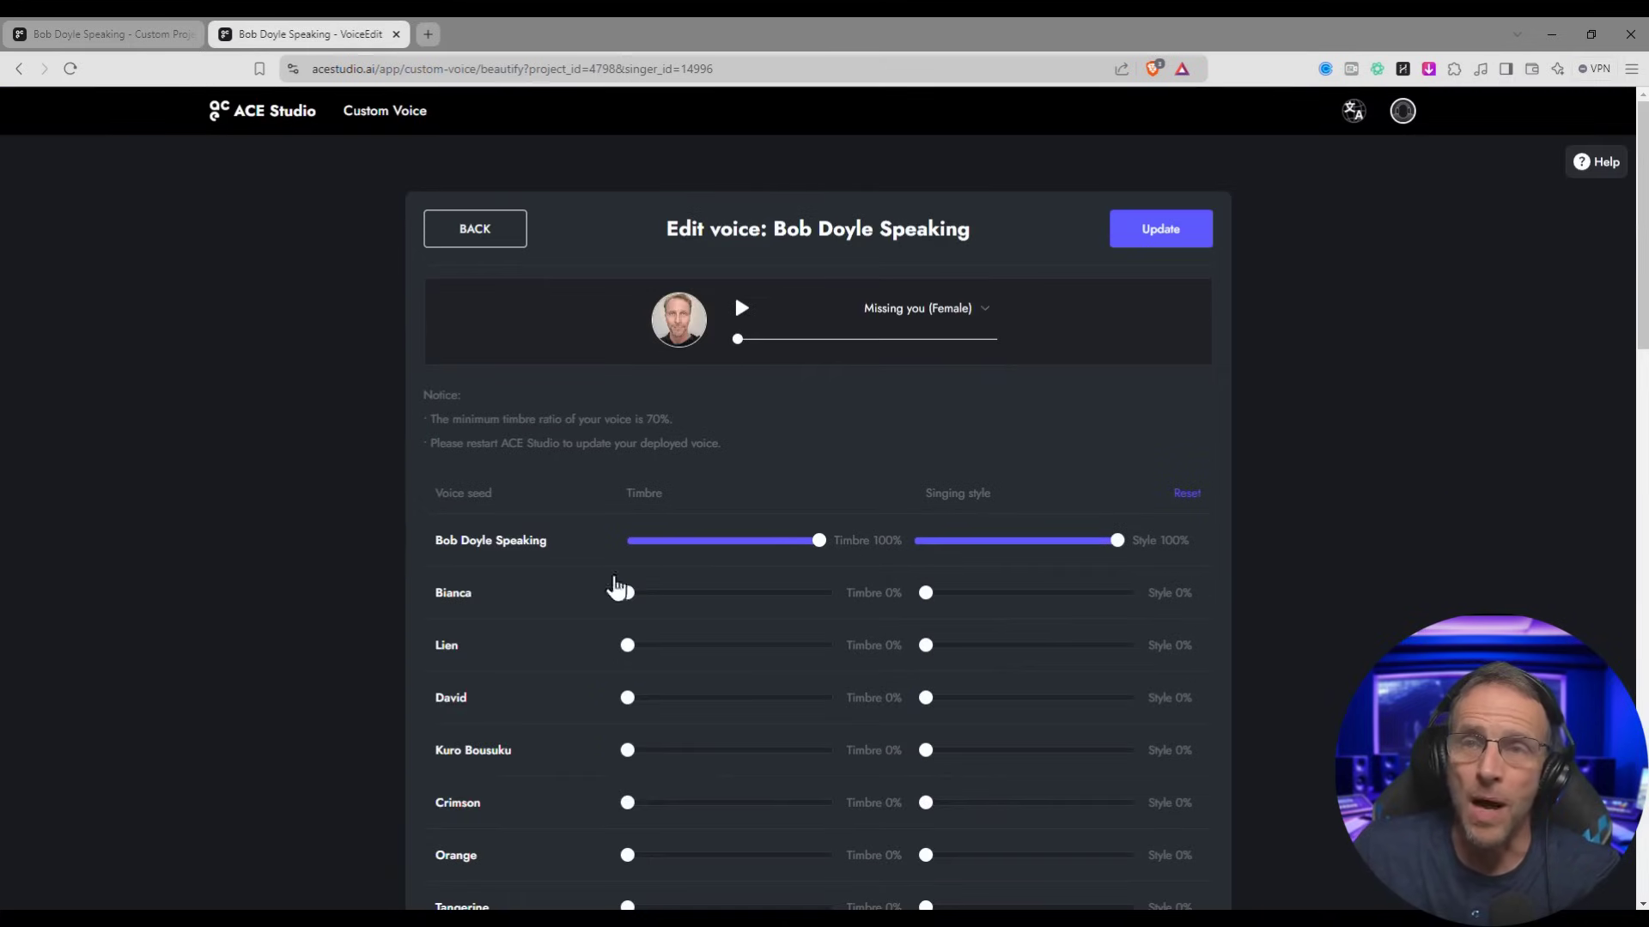
scroll(626, 655, down, 5)
scroll(668, 730, up, 5)
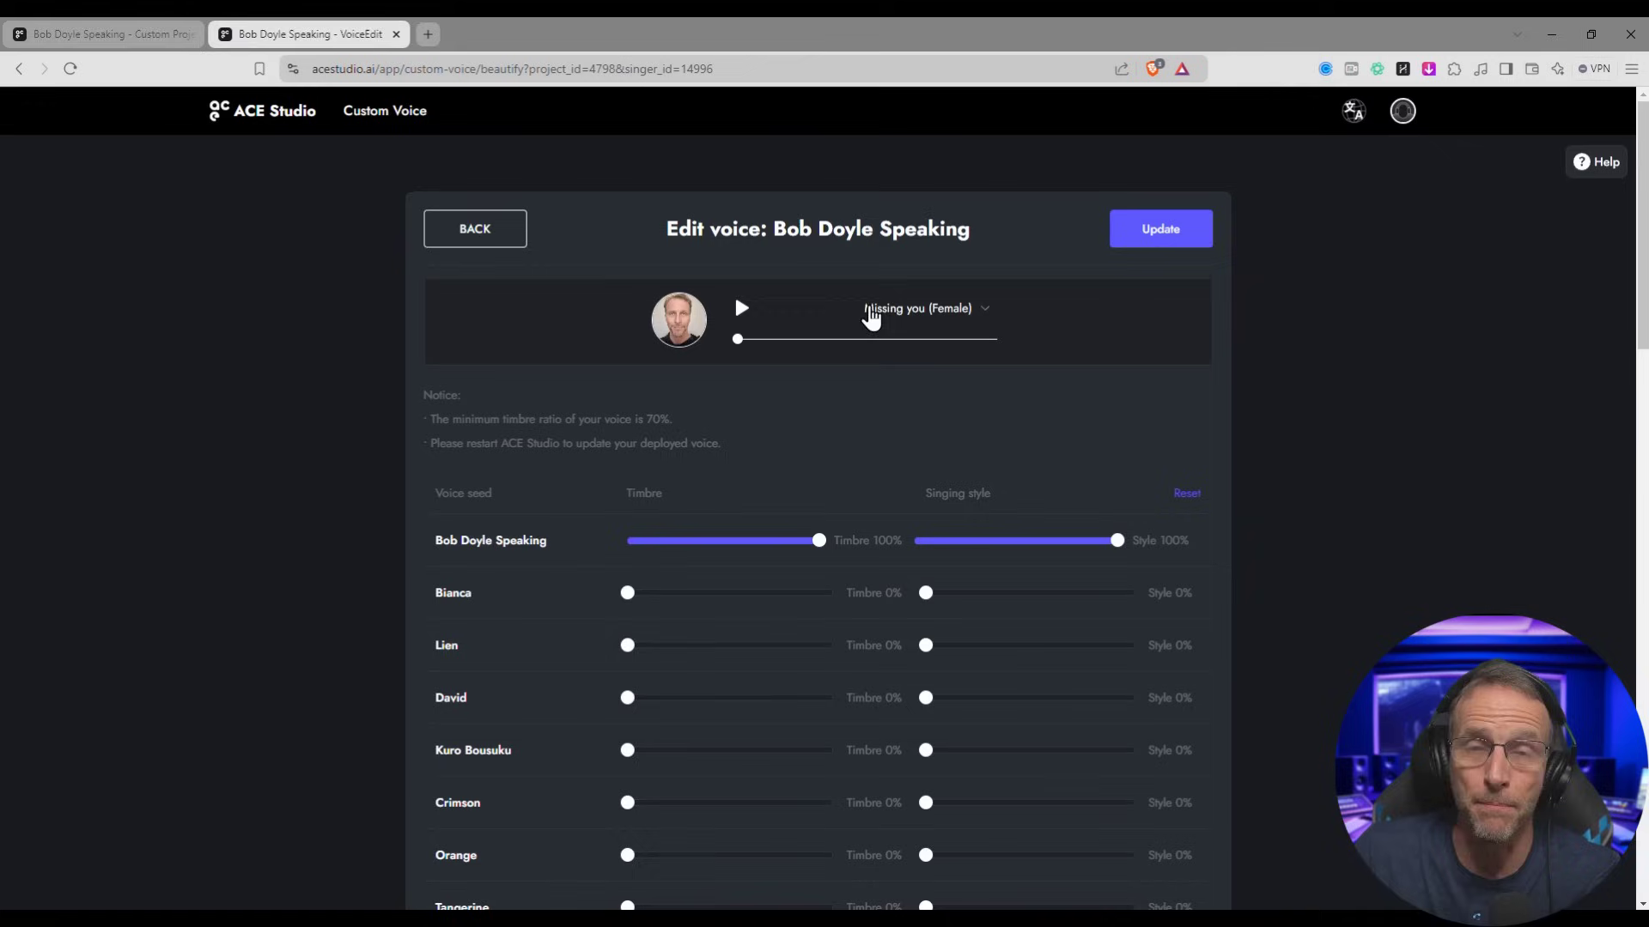
click(915, 311)
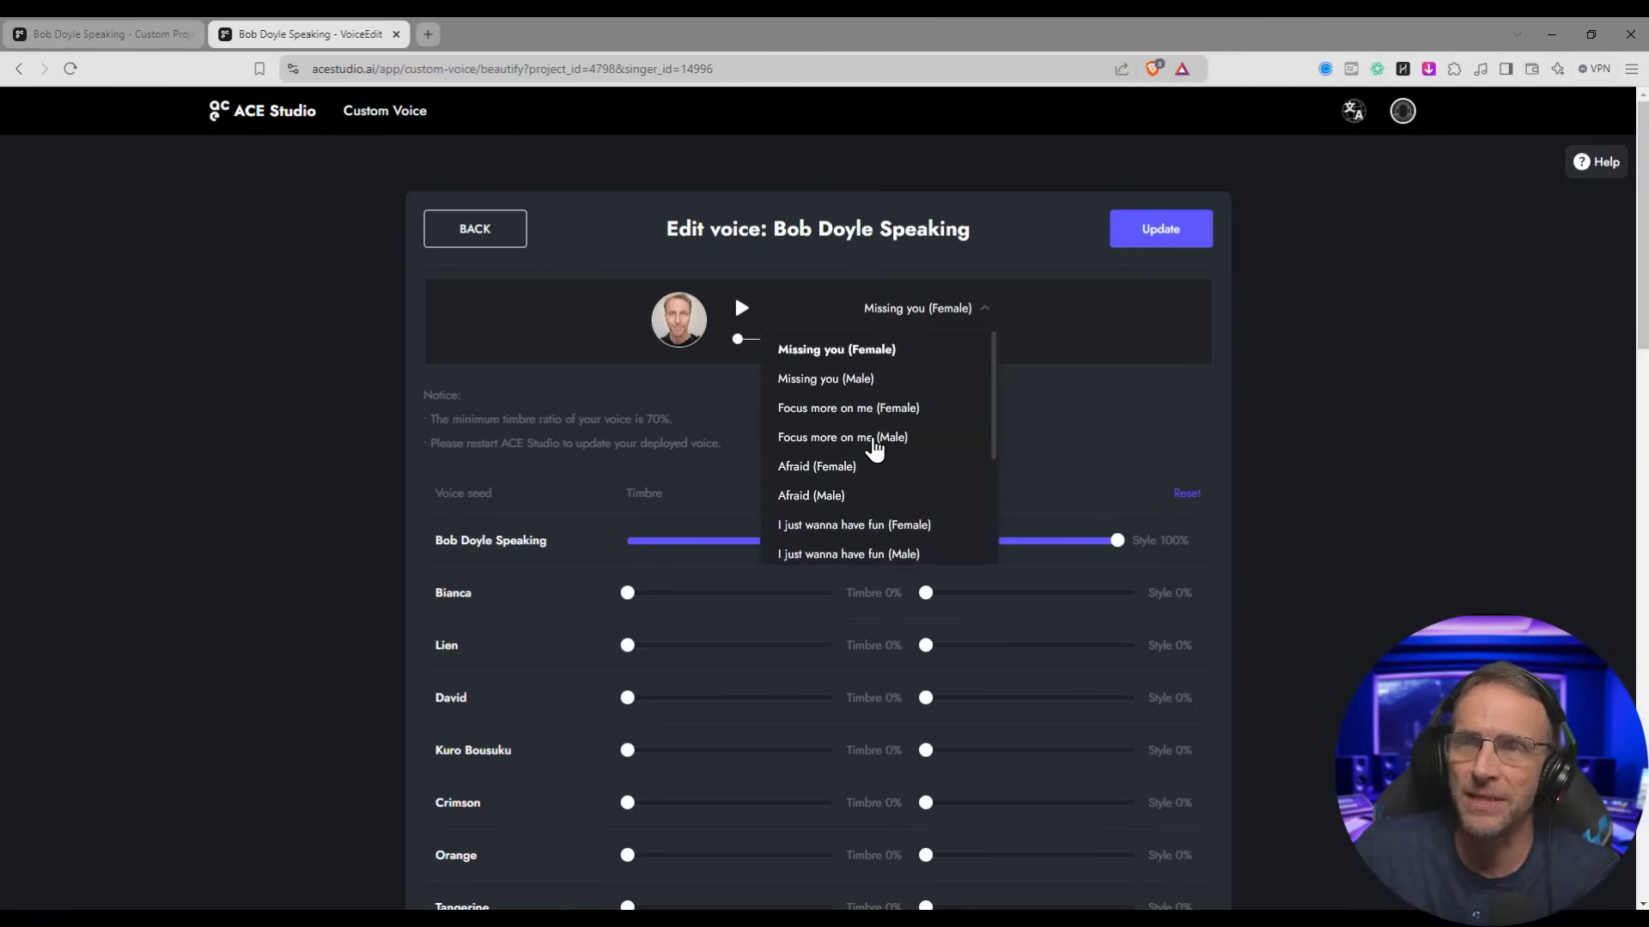
click(874, 437)
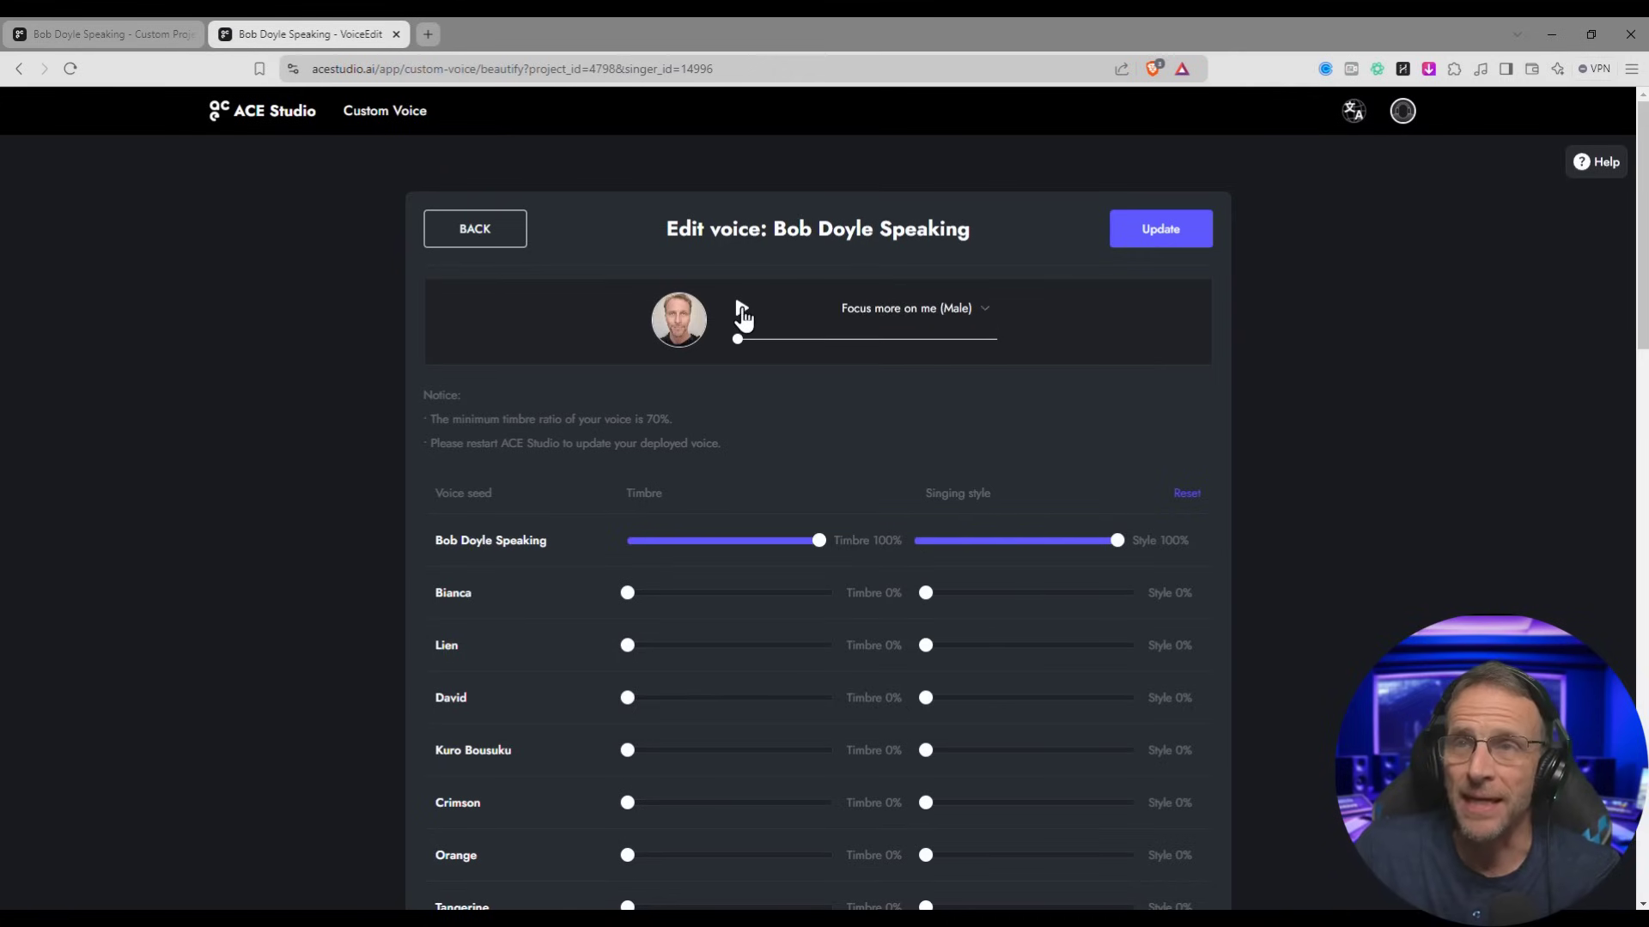
click(742, 311)
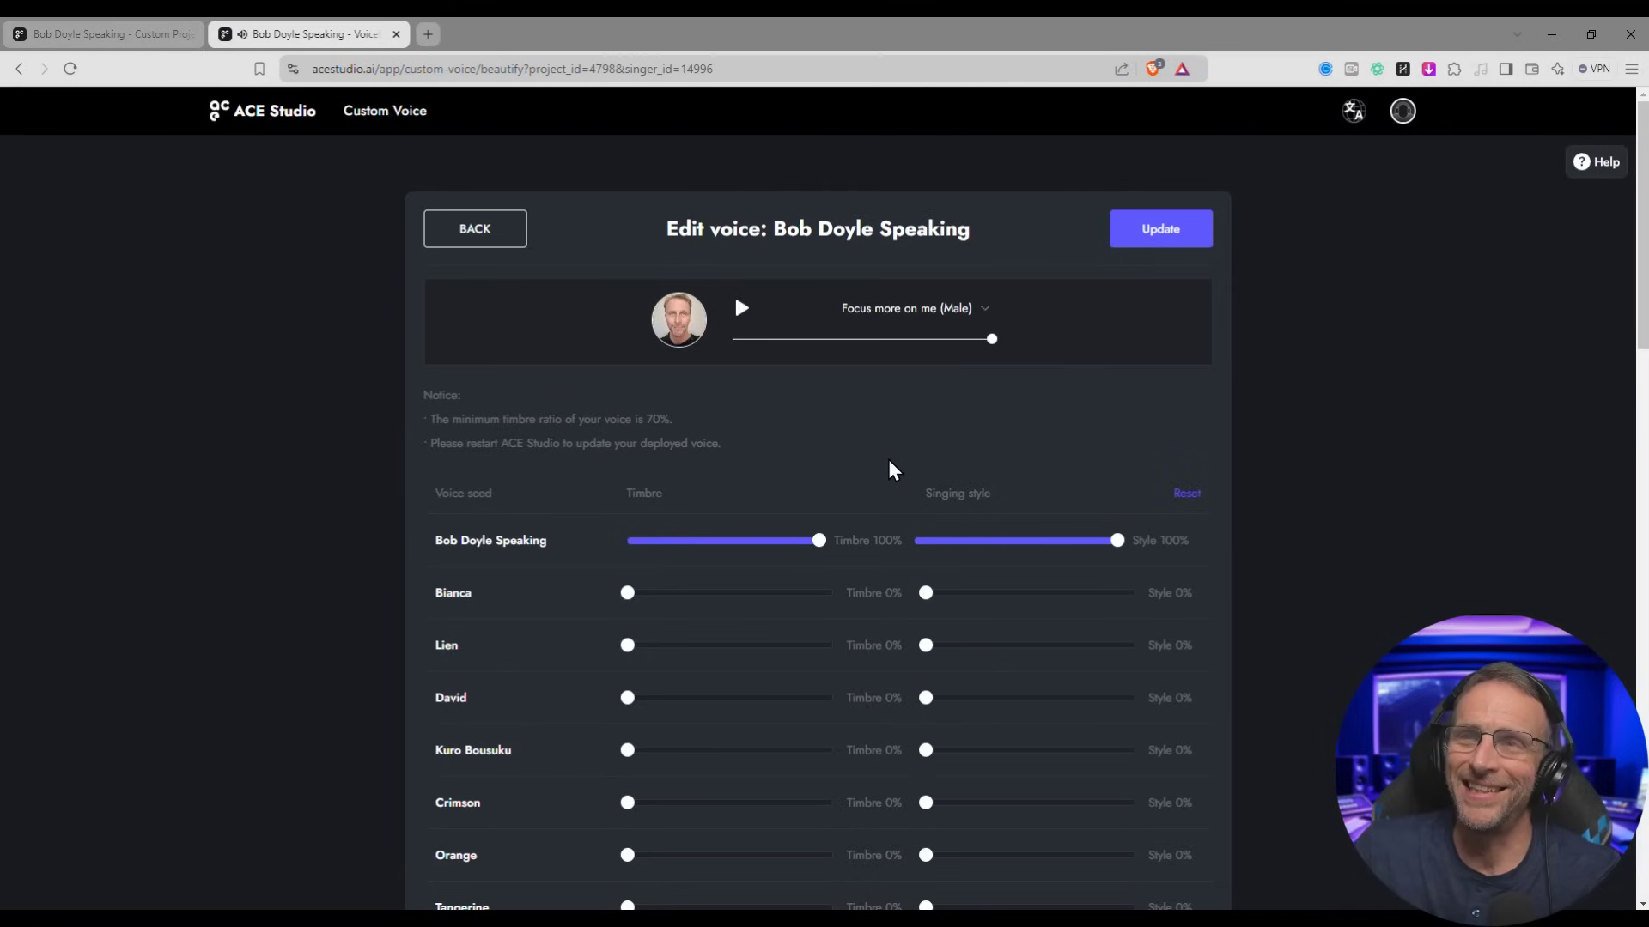
click(942, 314)
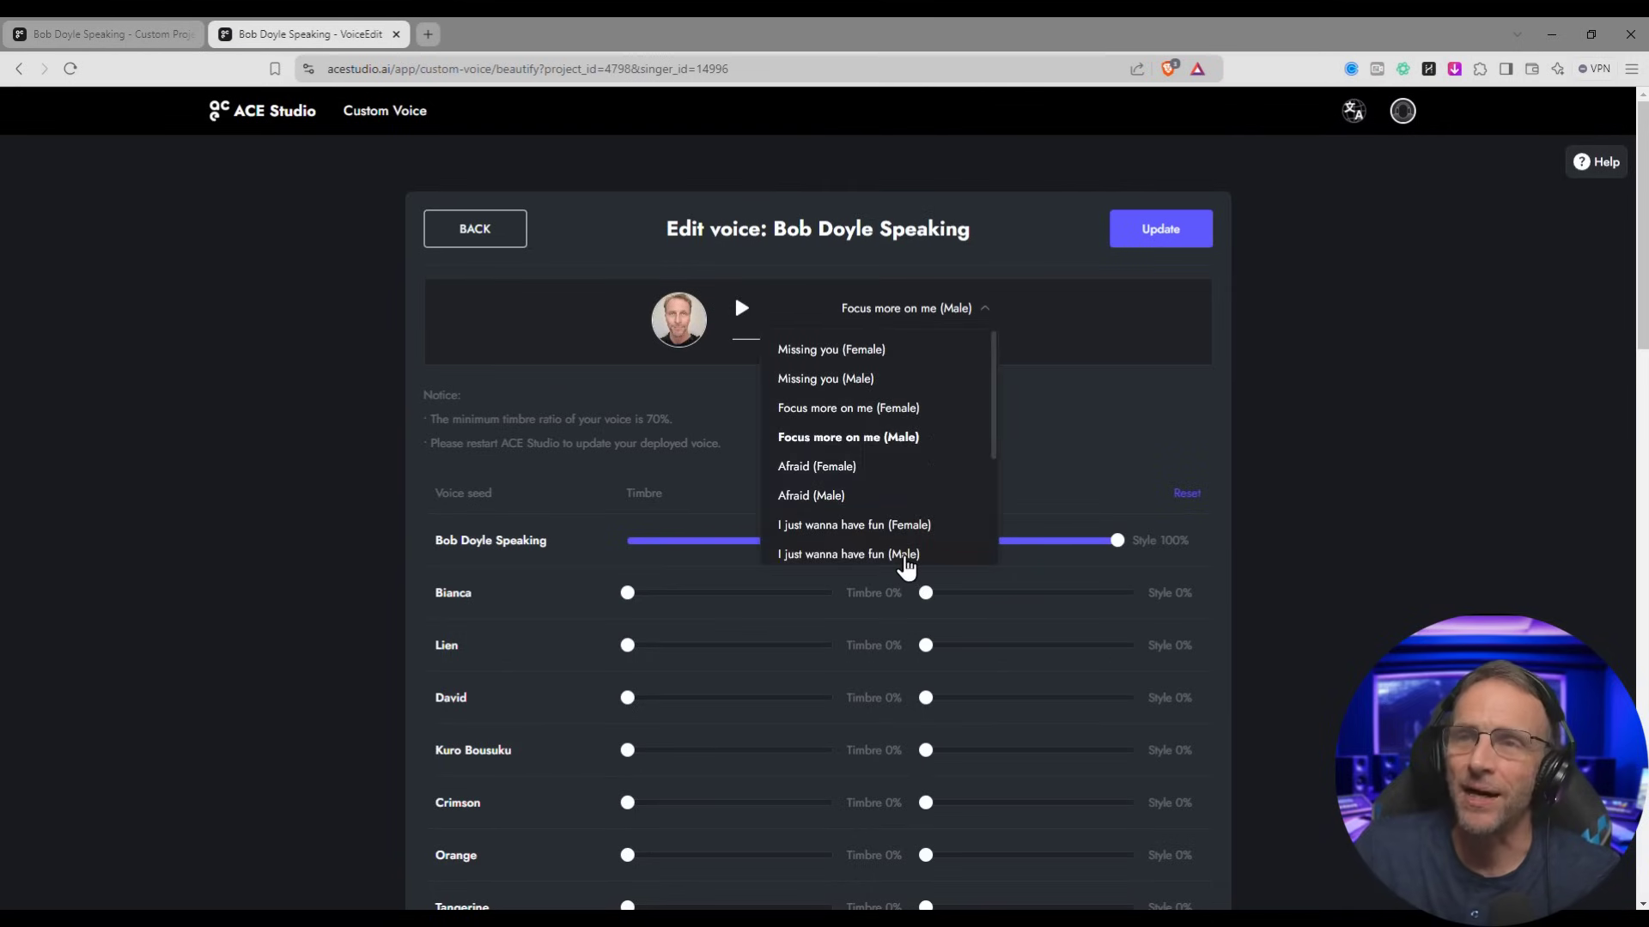
click(906, 557)
click(741, 308)
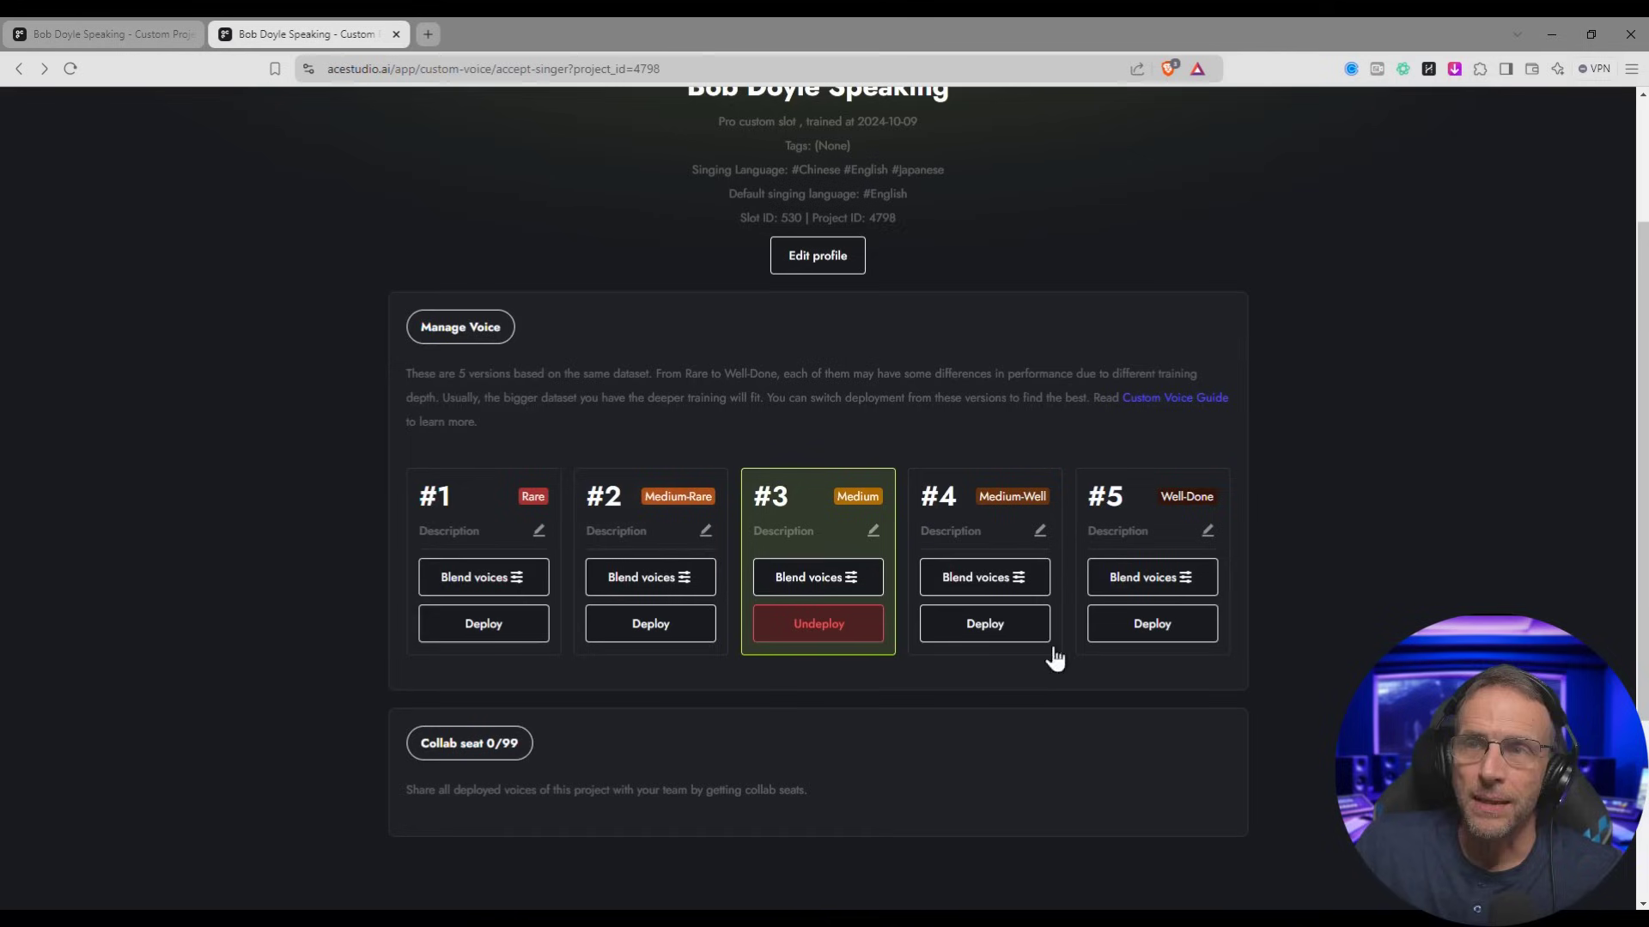
Step: Deploy version #5 Well-Done of the custom voice and switch to the ACE Studio desktop app
key(alt+Left)
click(1166, 626)
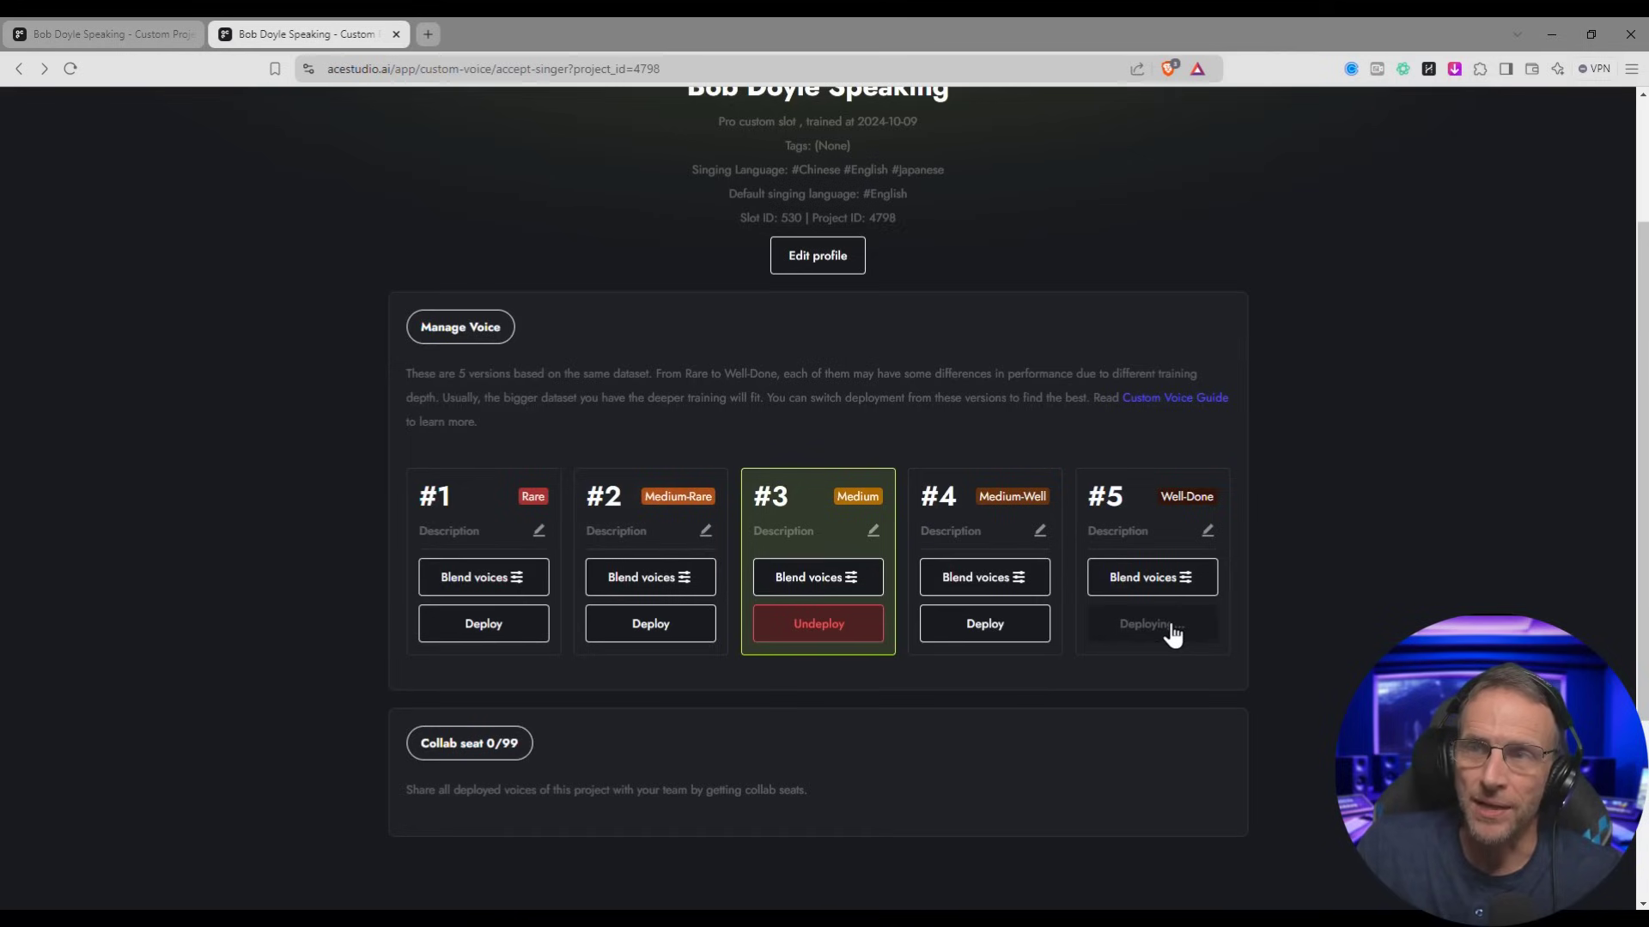
key(alt+Tab)
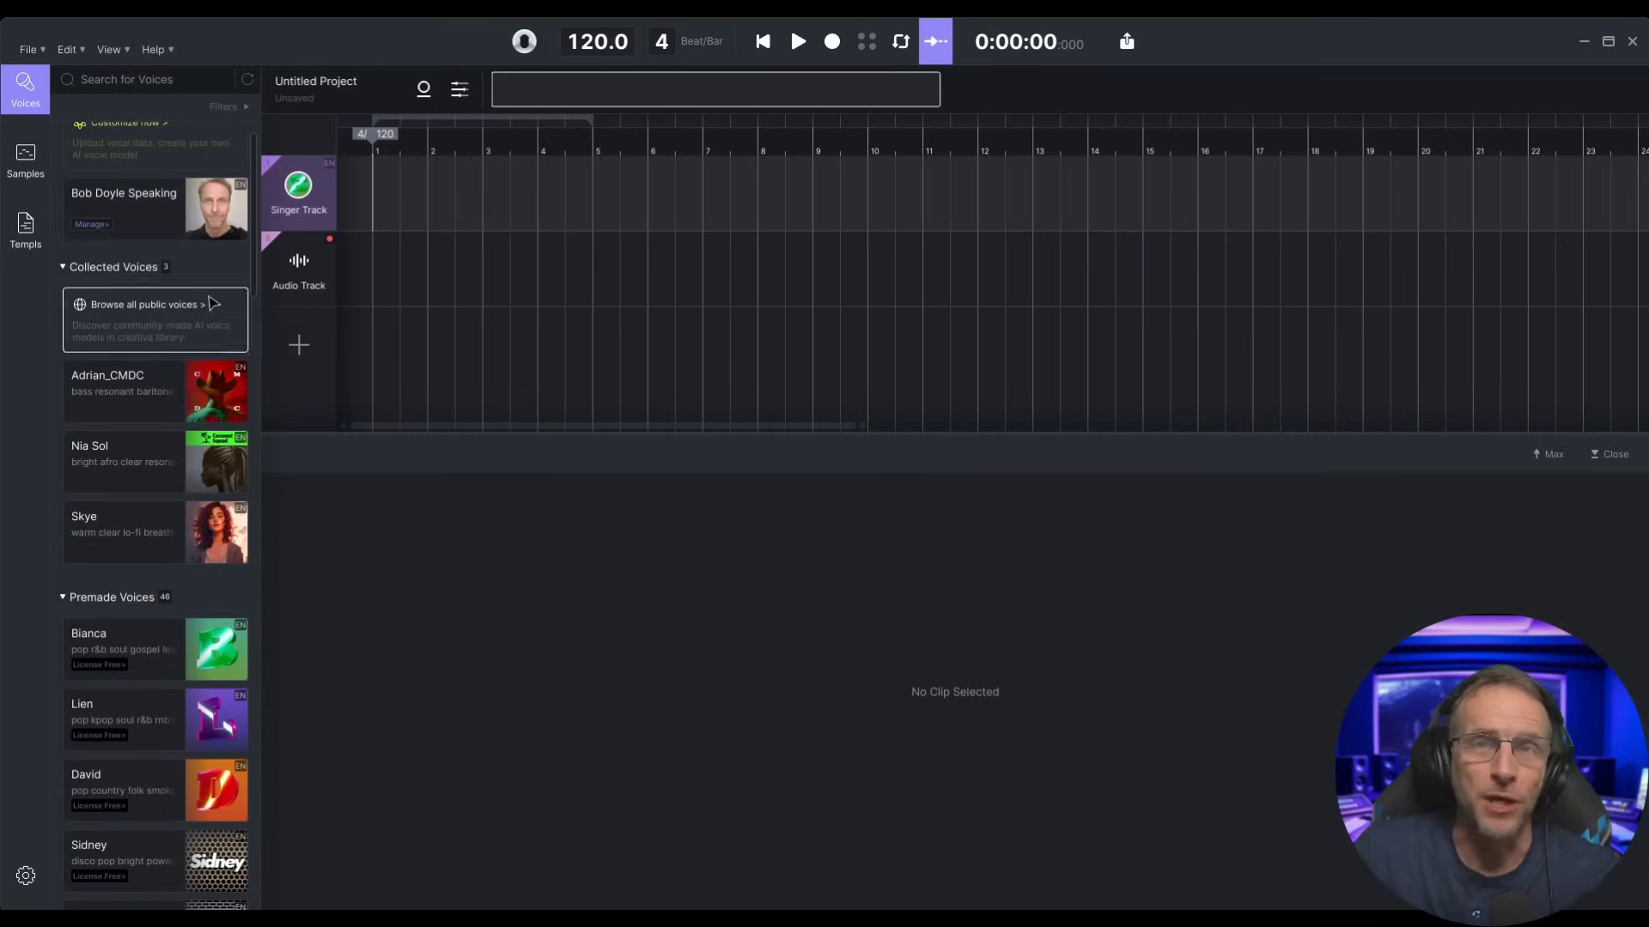
Step: Load the short Wellerman song template and assign the custom voice to its Lead track
click(25, 229)
drag(141, 442, 378, 209)
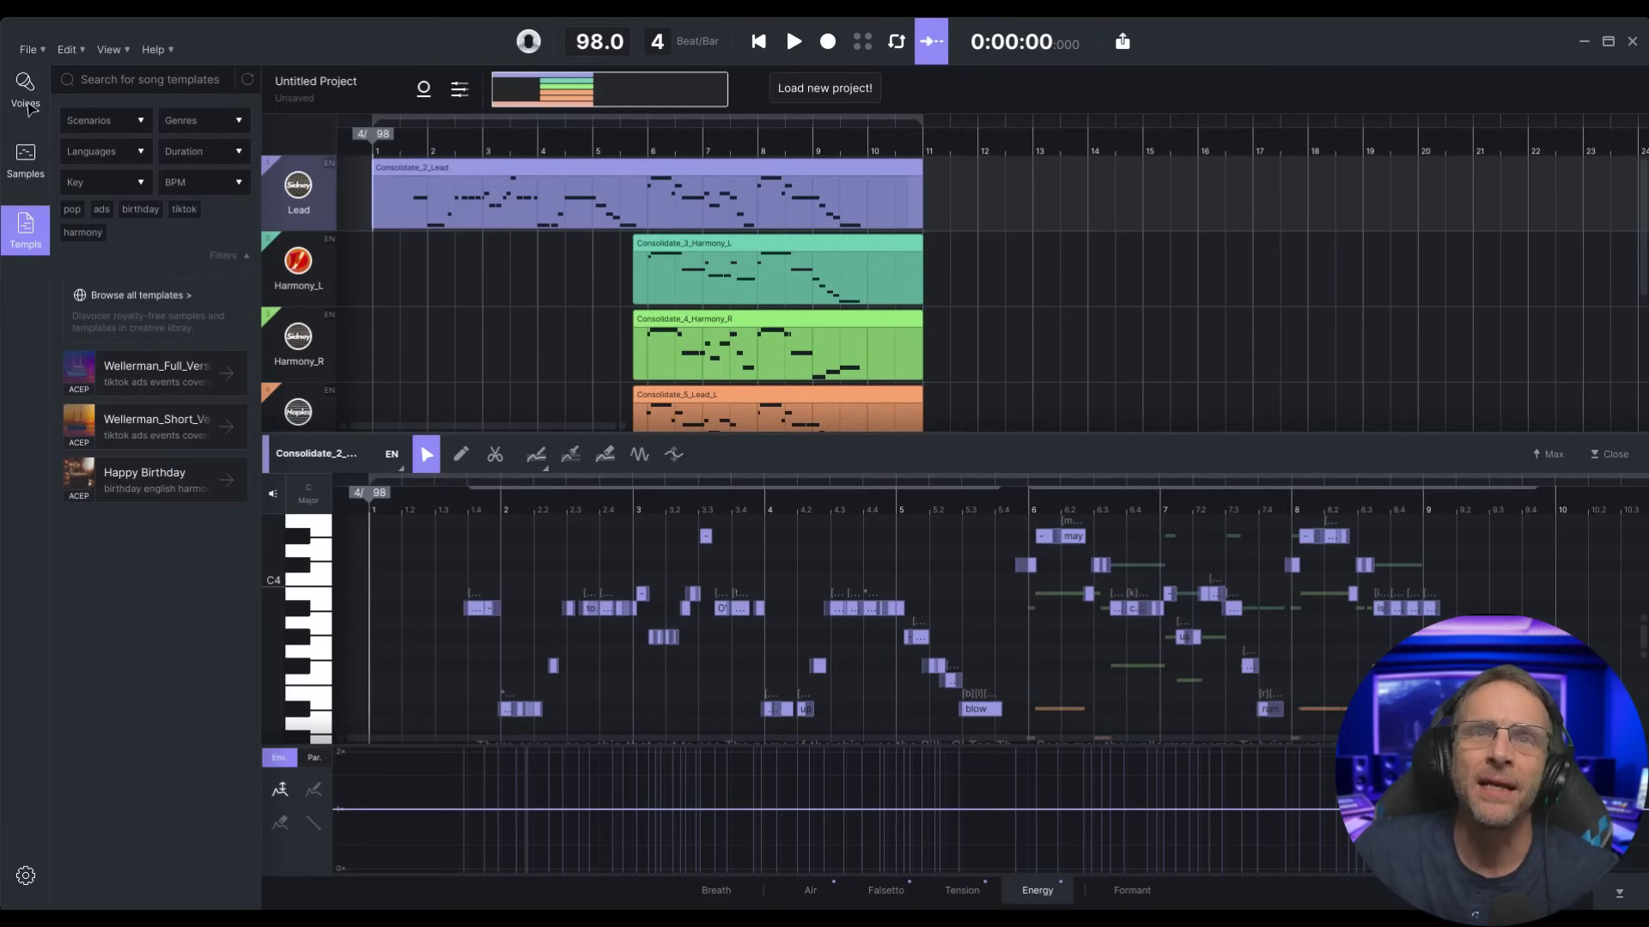
click(25, 90)
mouse_move(142, 216)
drag(141, 217, 298, 185)
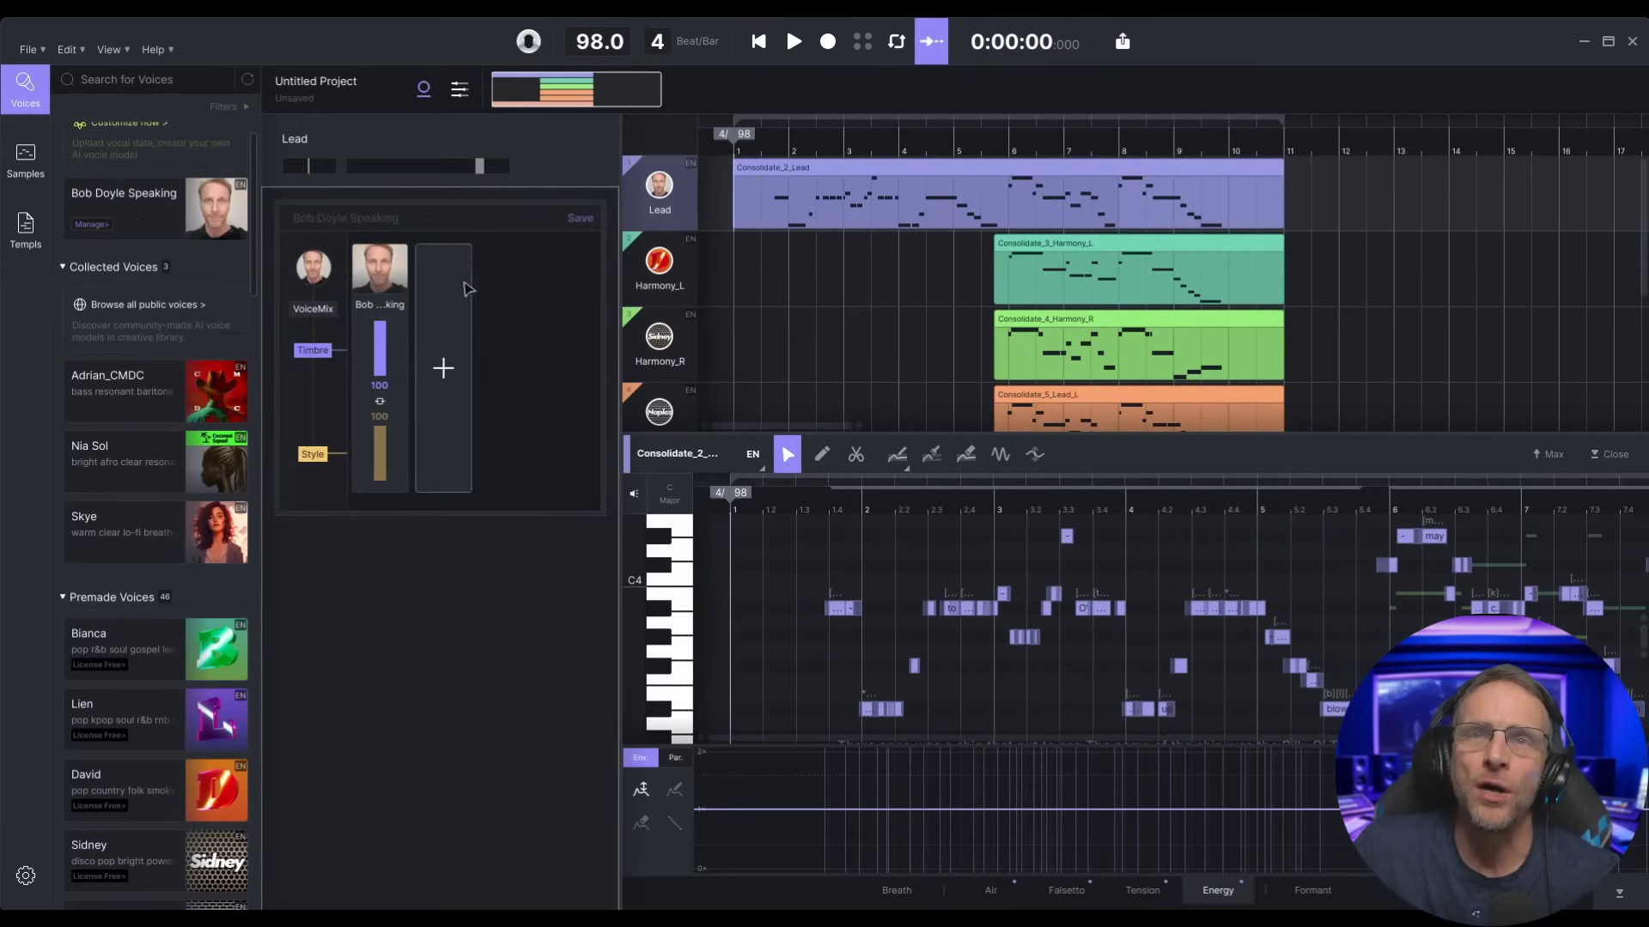
Step: Play the Wellerman project to hear the custom voice on its lead and harmony tracks
click(793, 43)
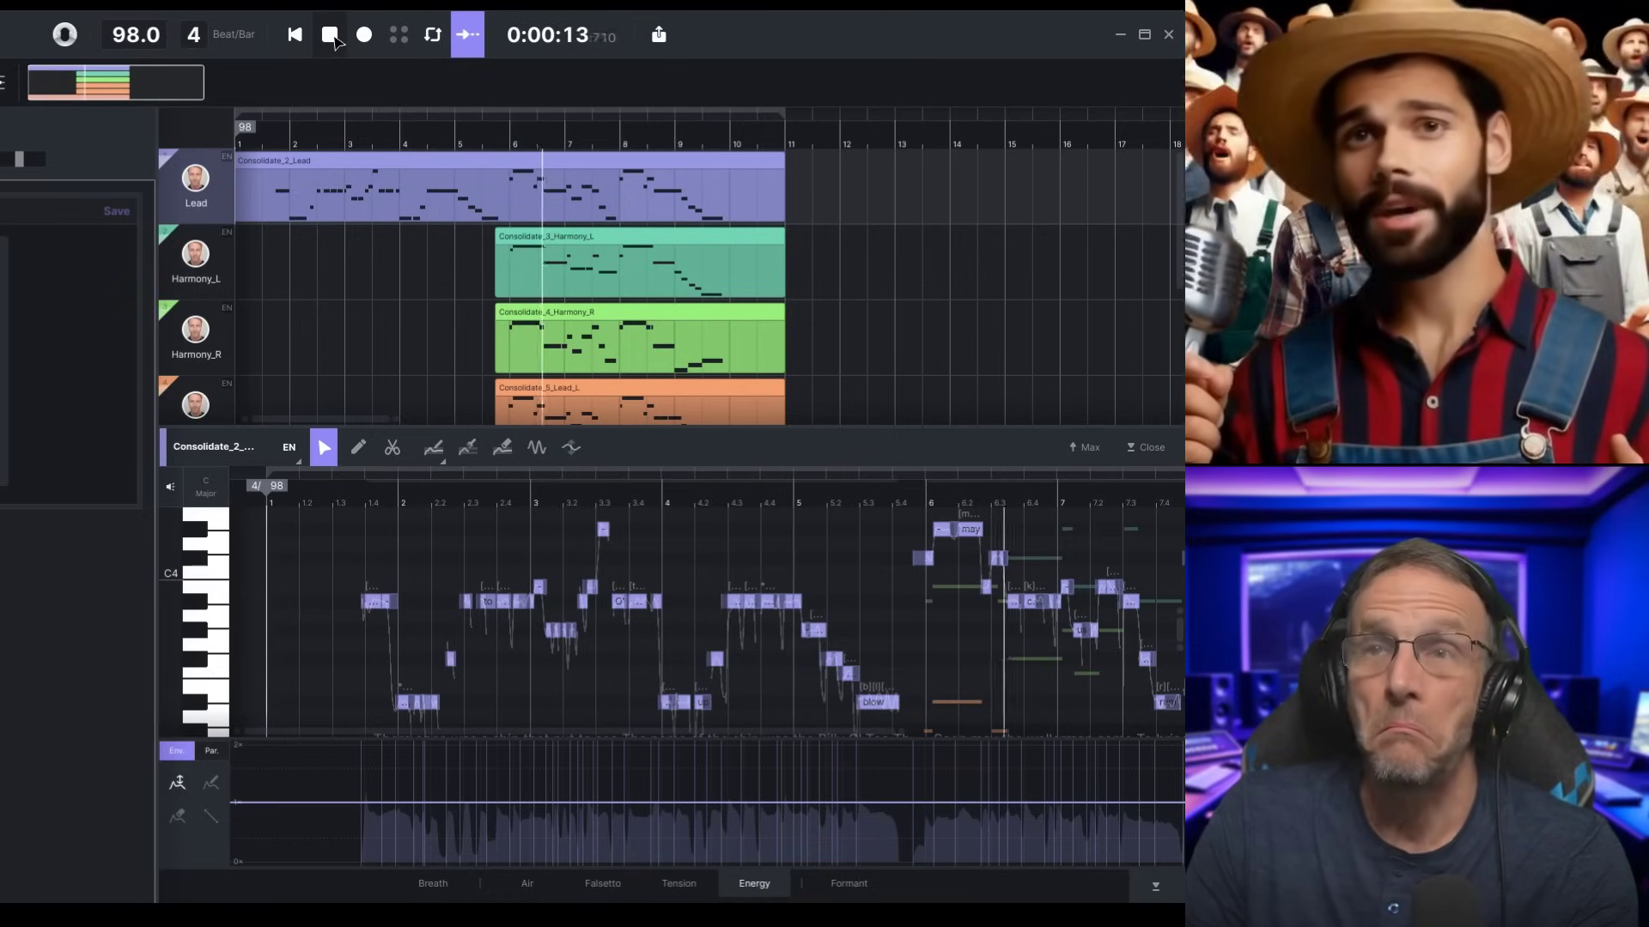
scroll(277, 282, down, 3)
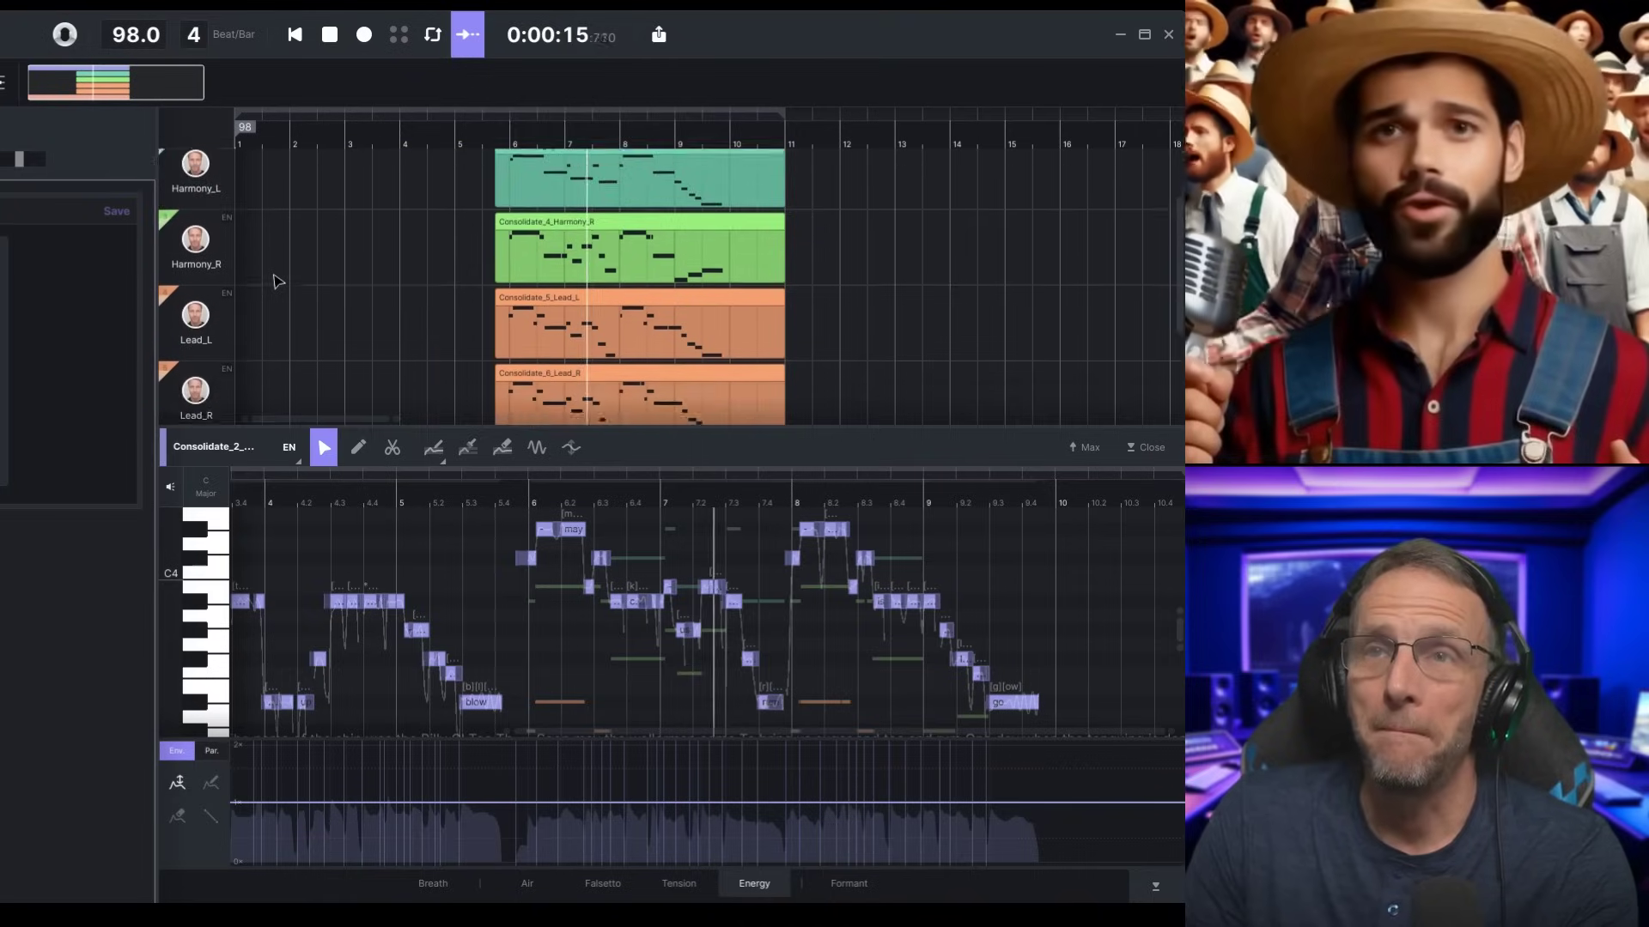
scroll(278, 282, up, 3)
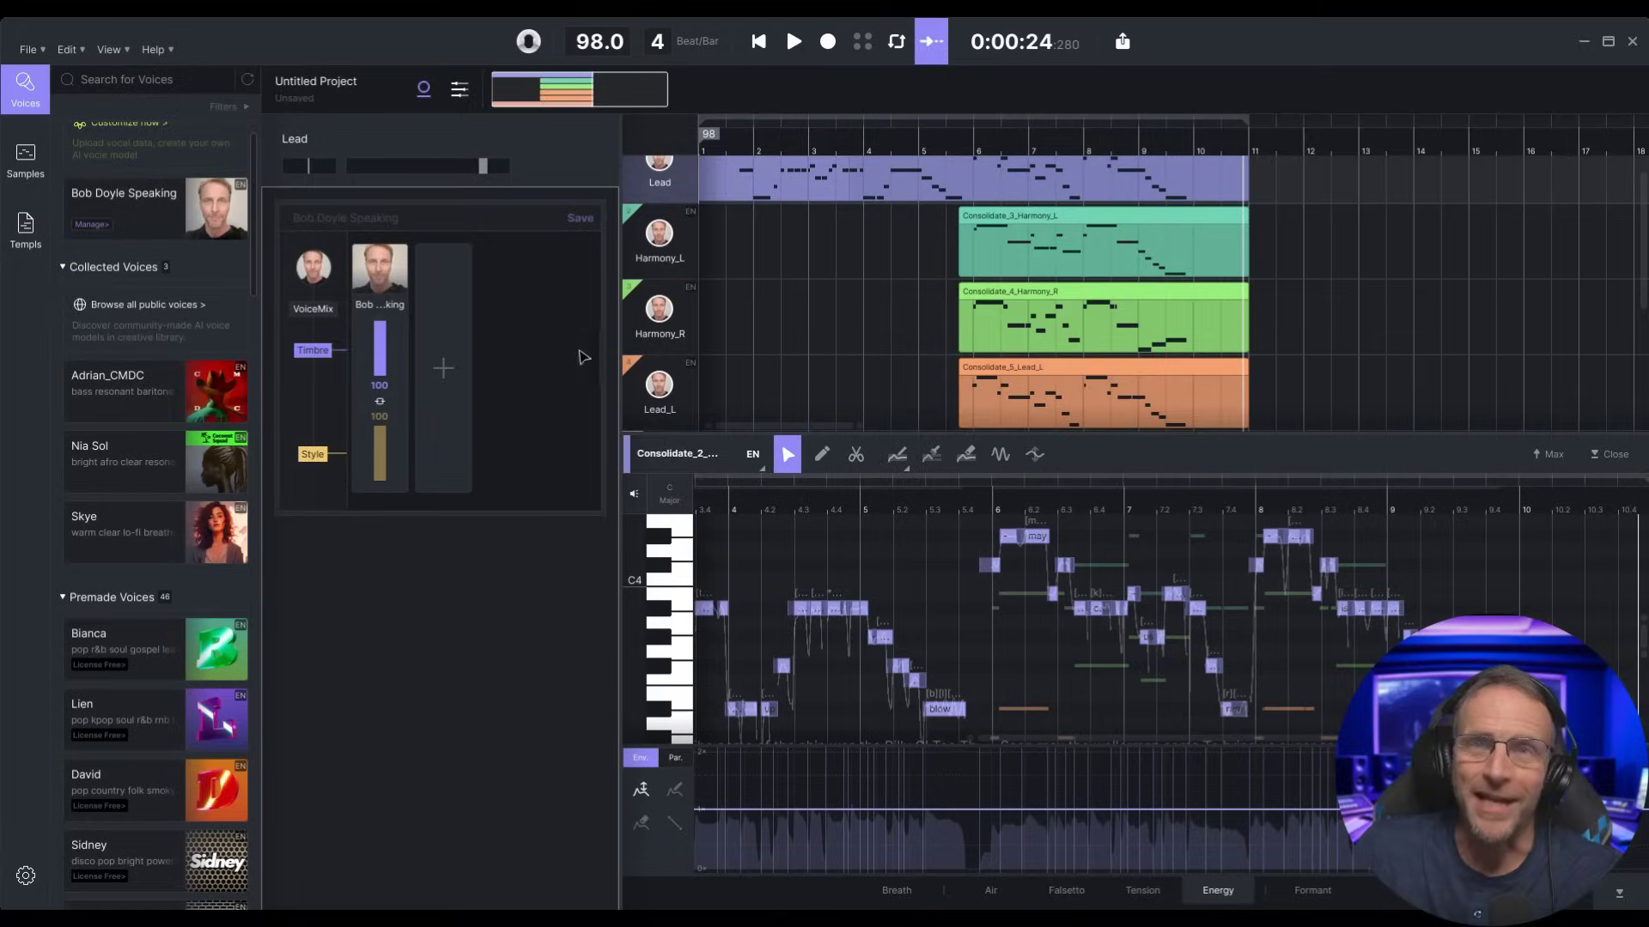
Step: Deploy version #4 Medium-Well of the custom voice and play the Wellerman project from the start in ACE Studio
mouse_move(202, 247)
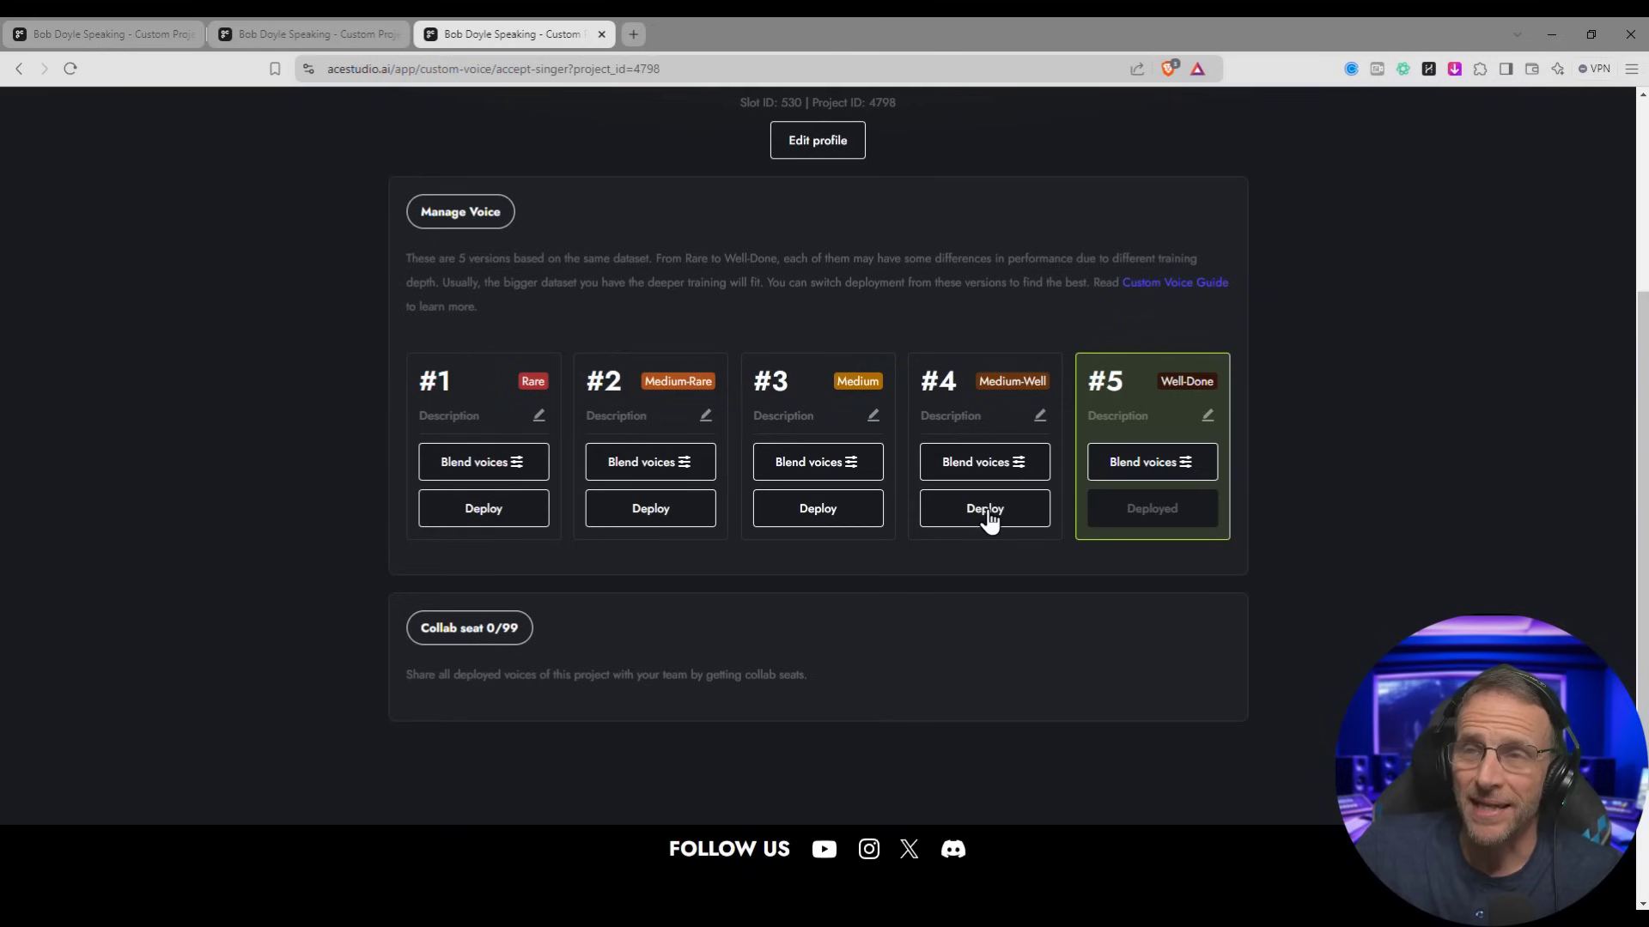
click(987, 510)
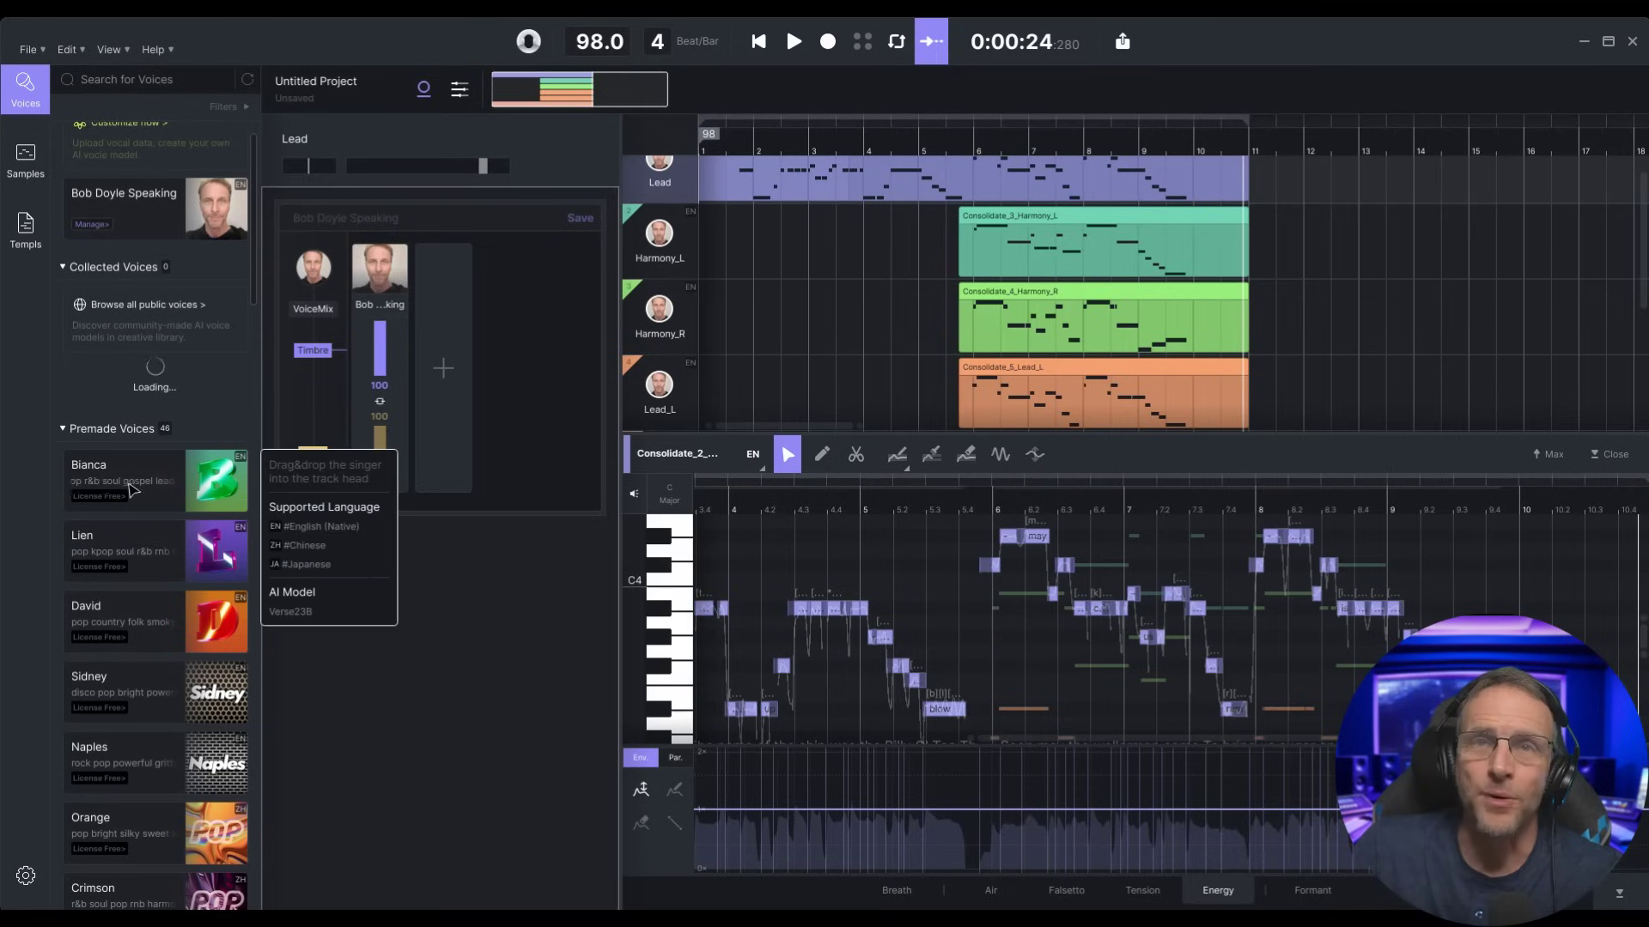
mouse_move(169, 232)
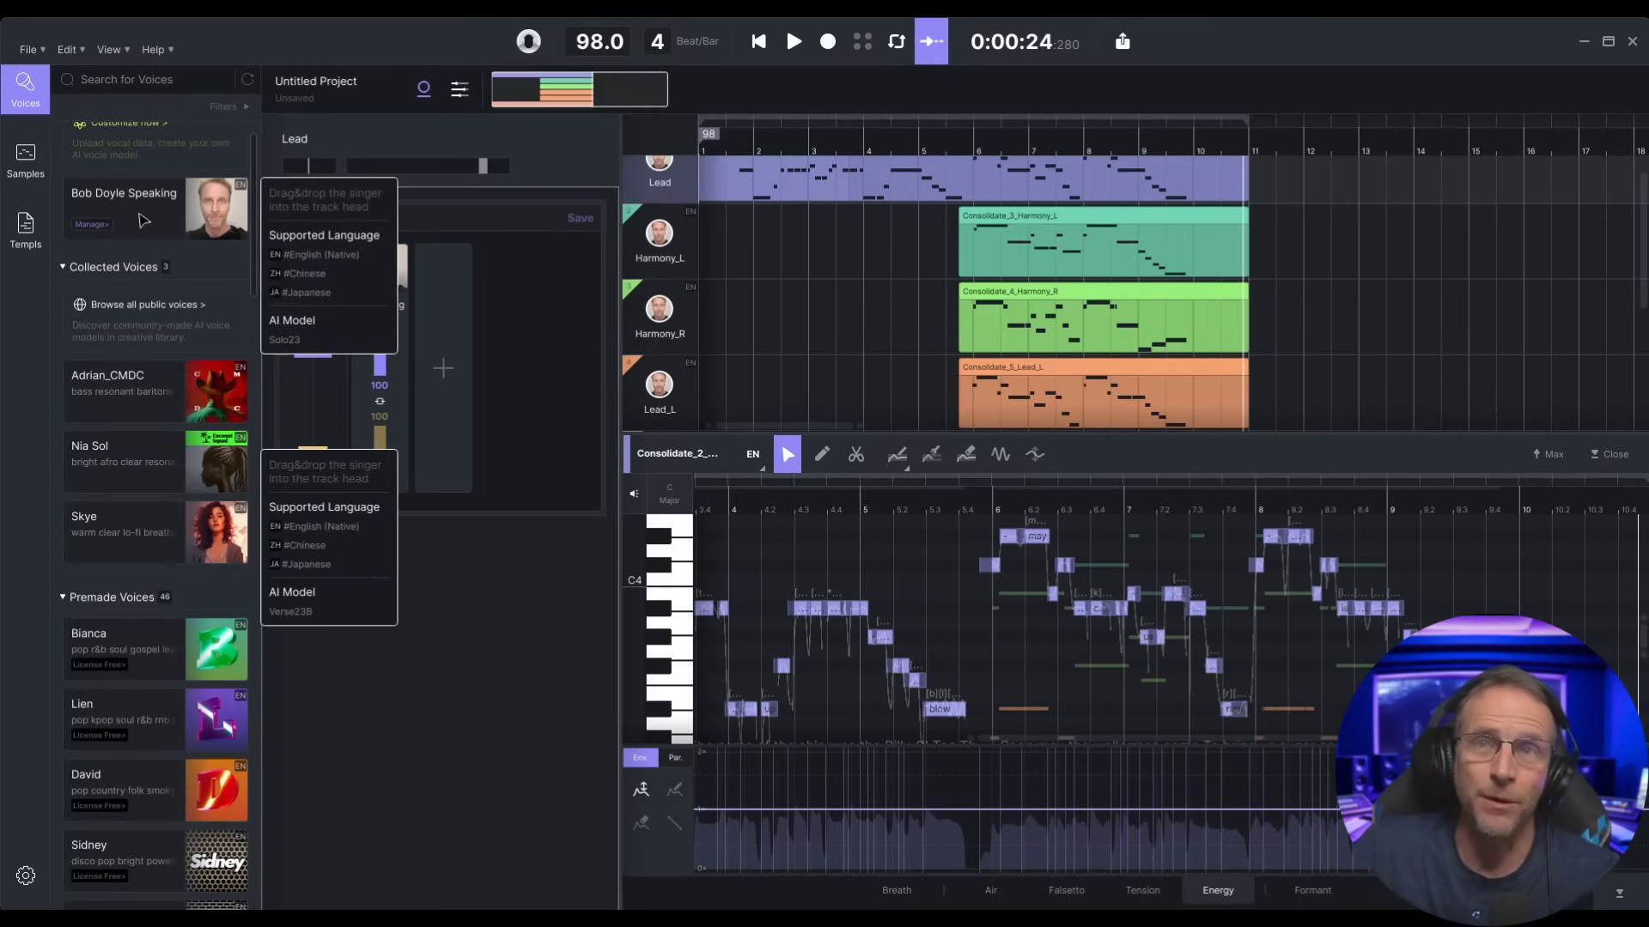
click(759, 41)
click(794, 42)
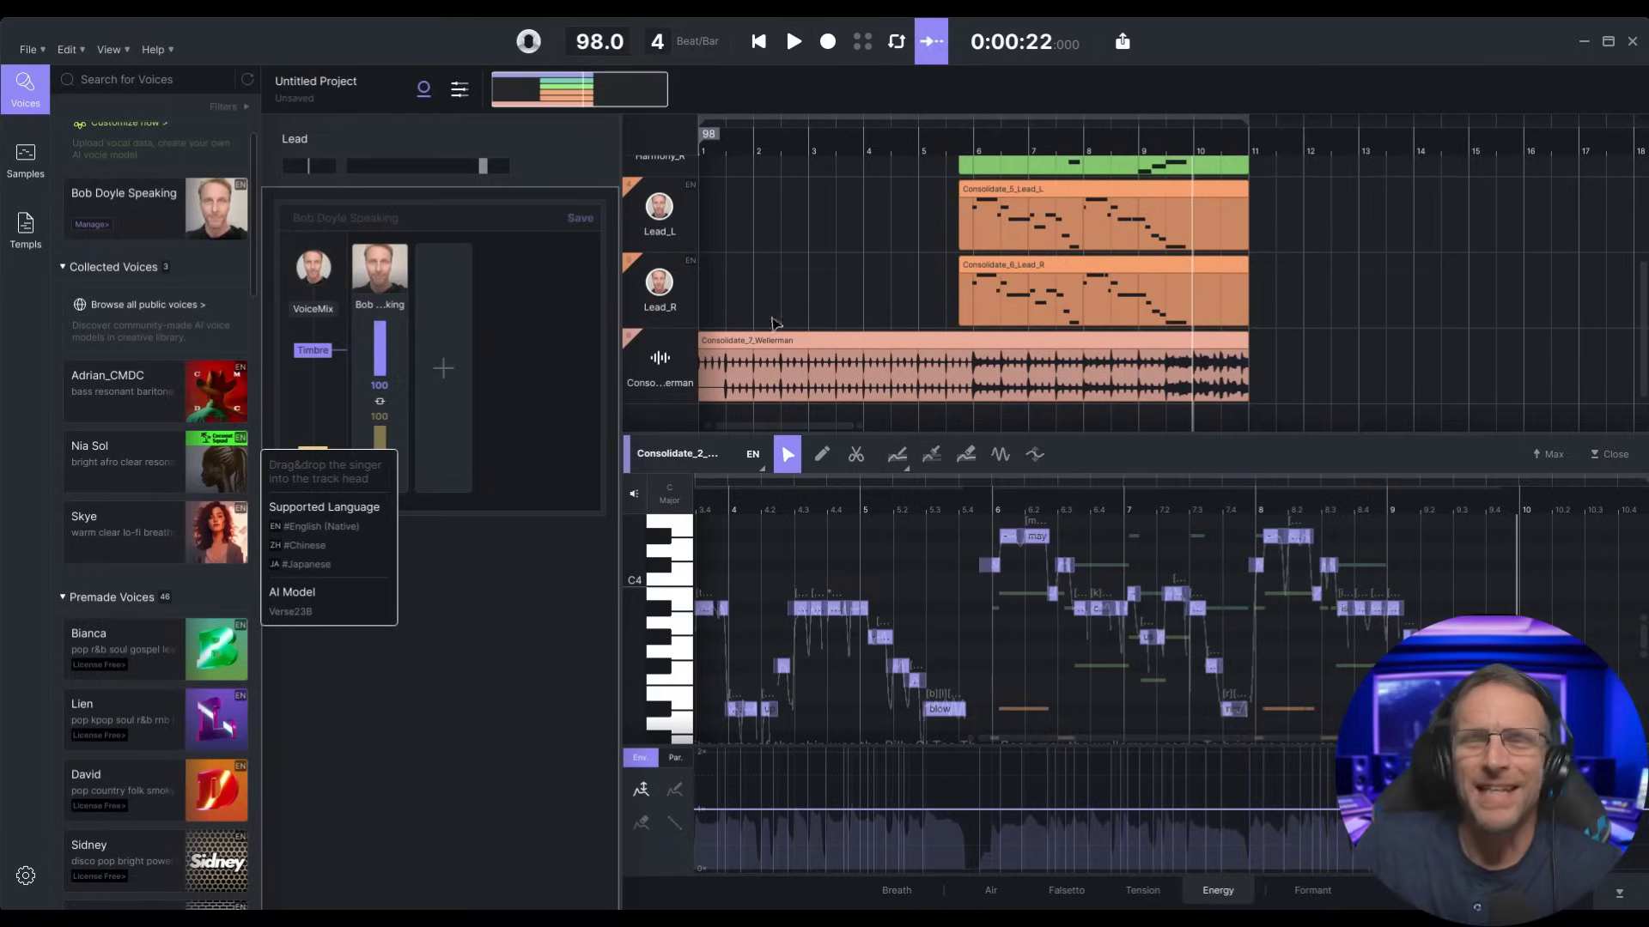
Step: Deploy version #1 Rare of the custom voice and play the Wellerman project with it in ACE Studio
scroll(805, 481, up, 5)
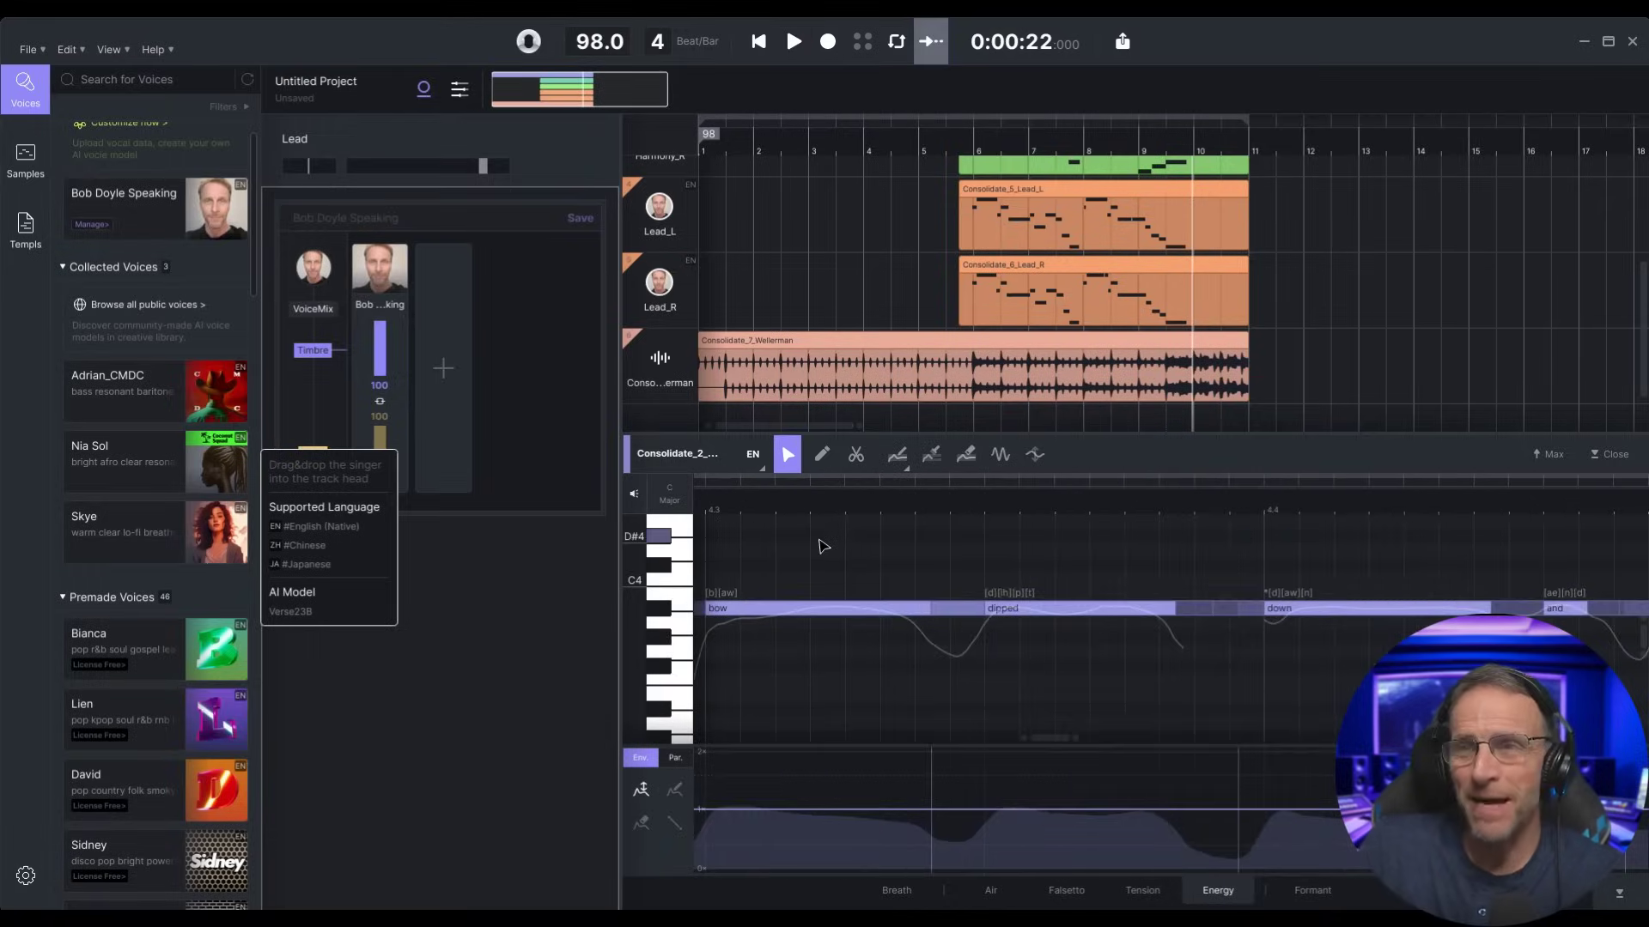
scroll(820, 545, down, 1)
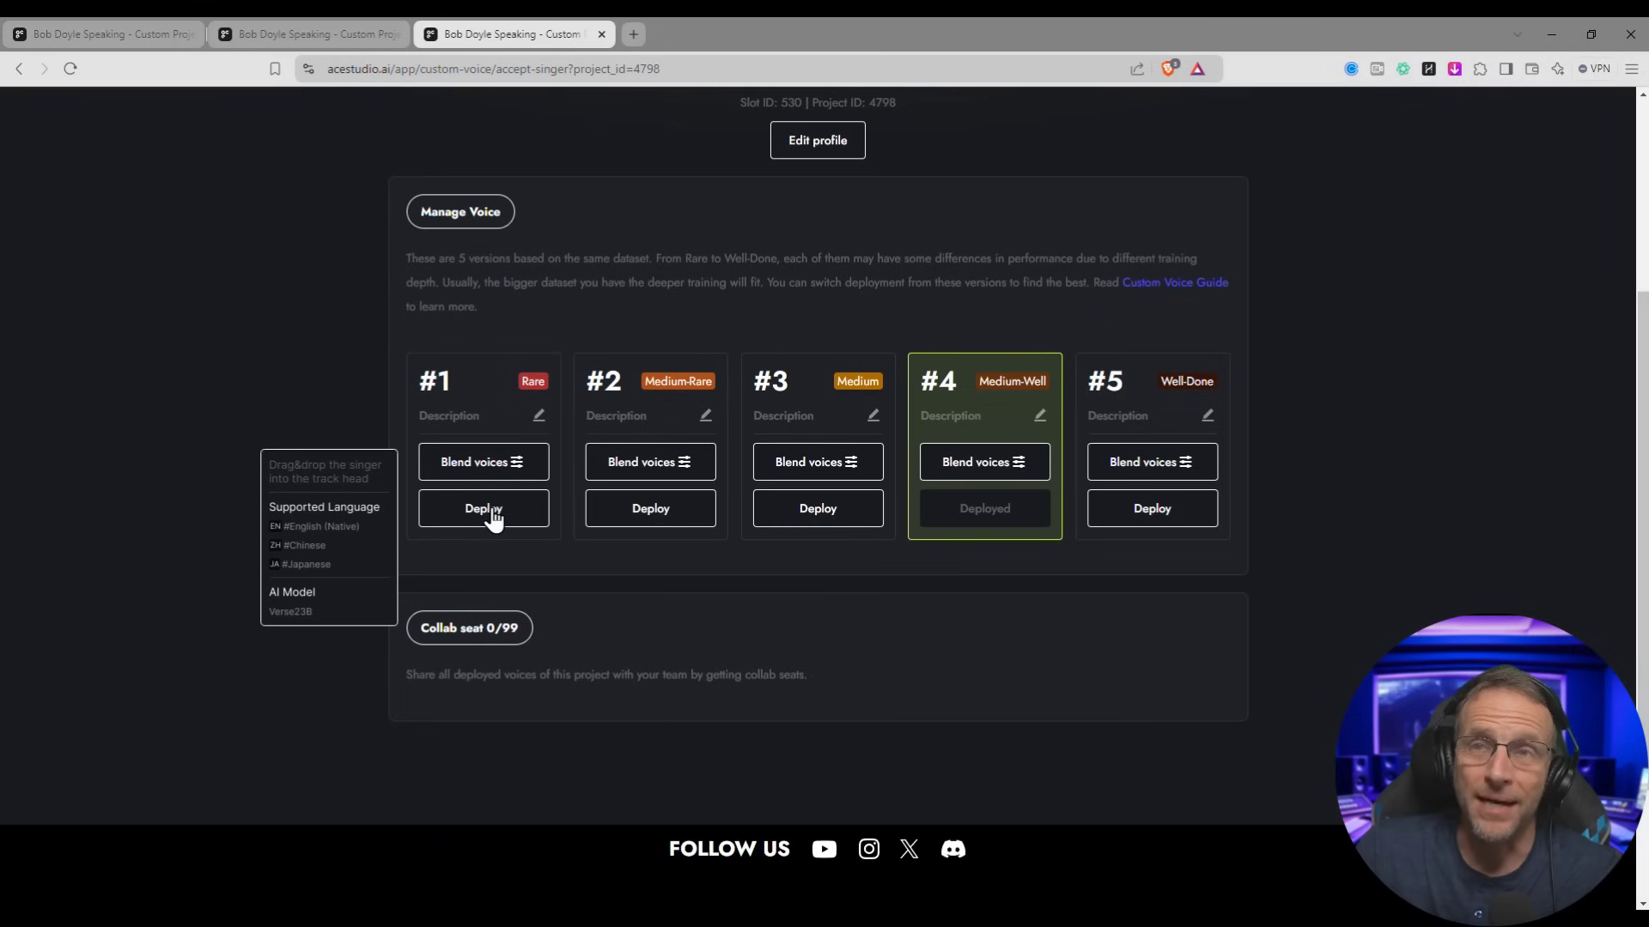
click(490, 514)
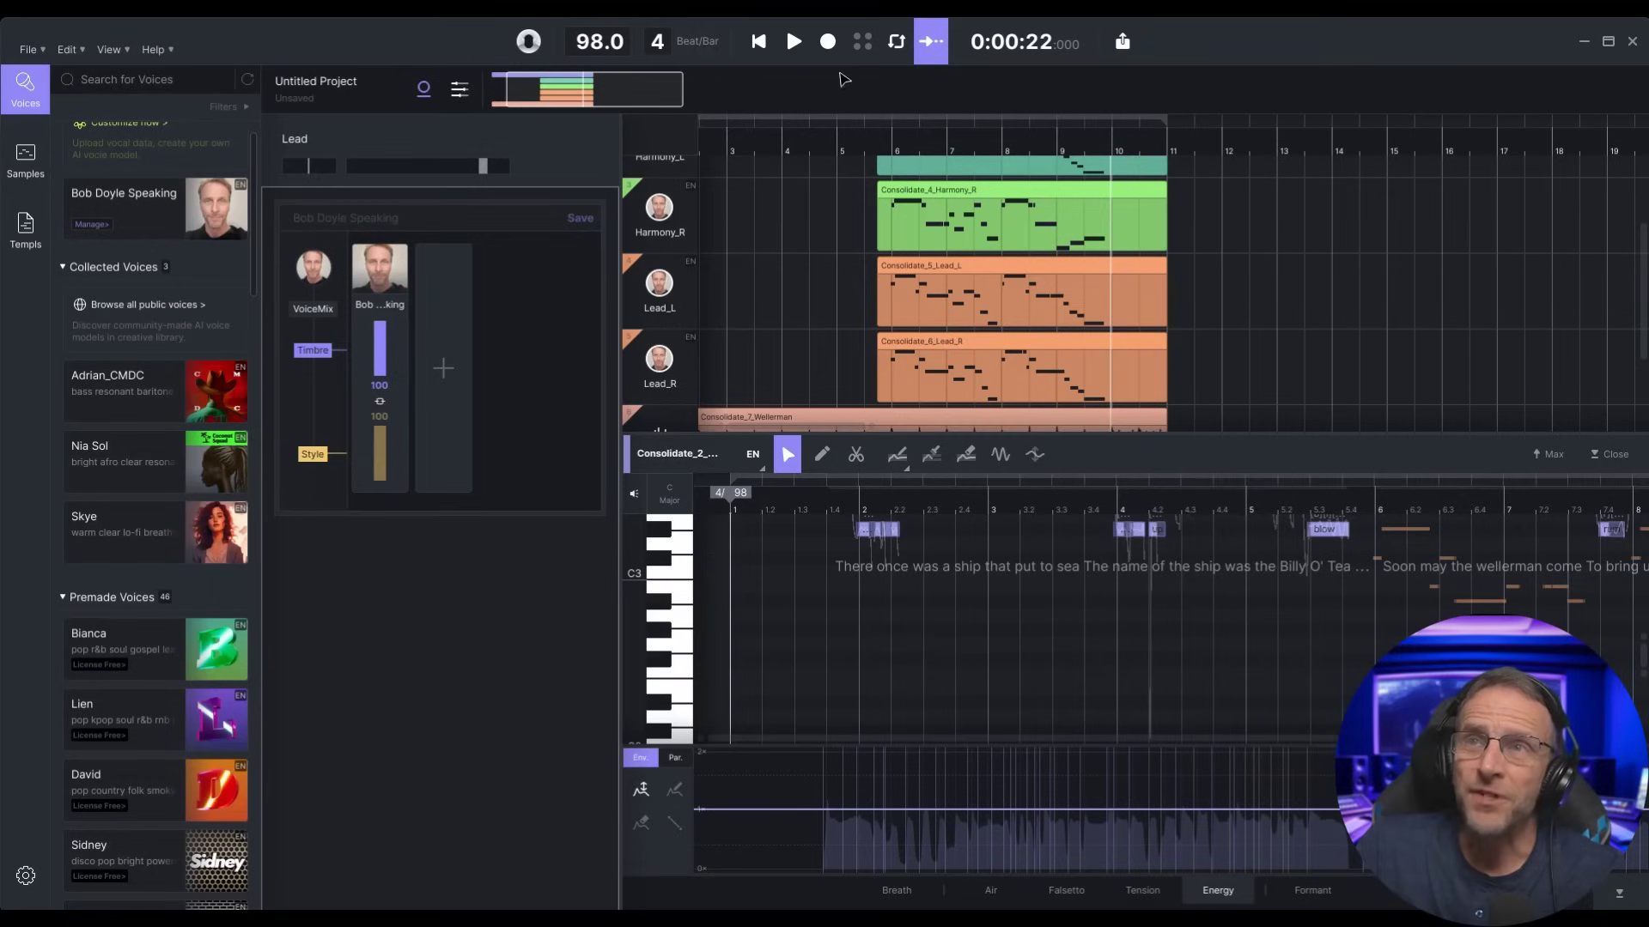
click(794, 43)
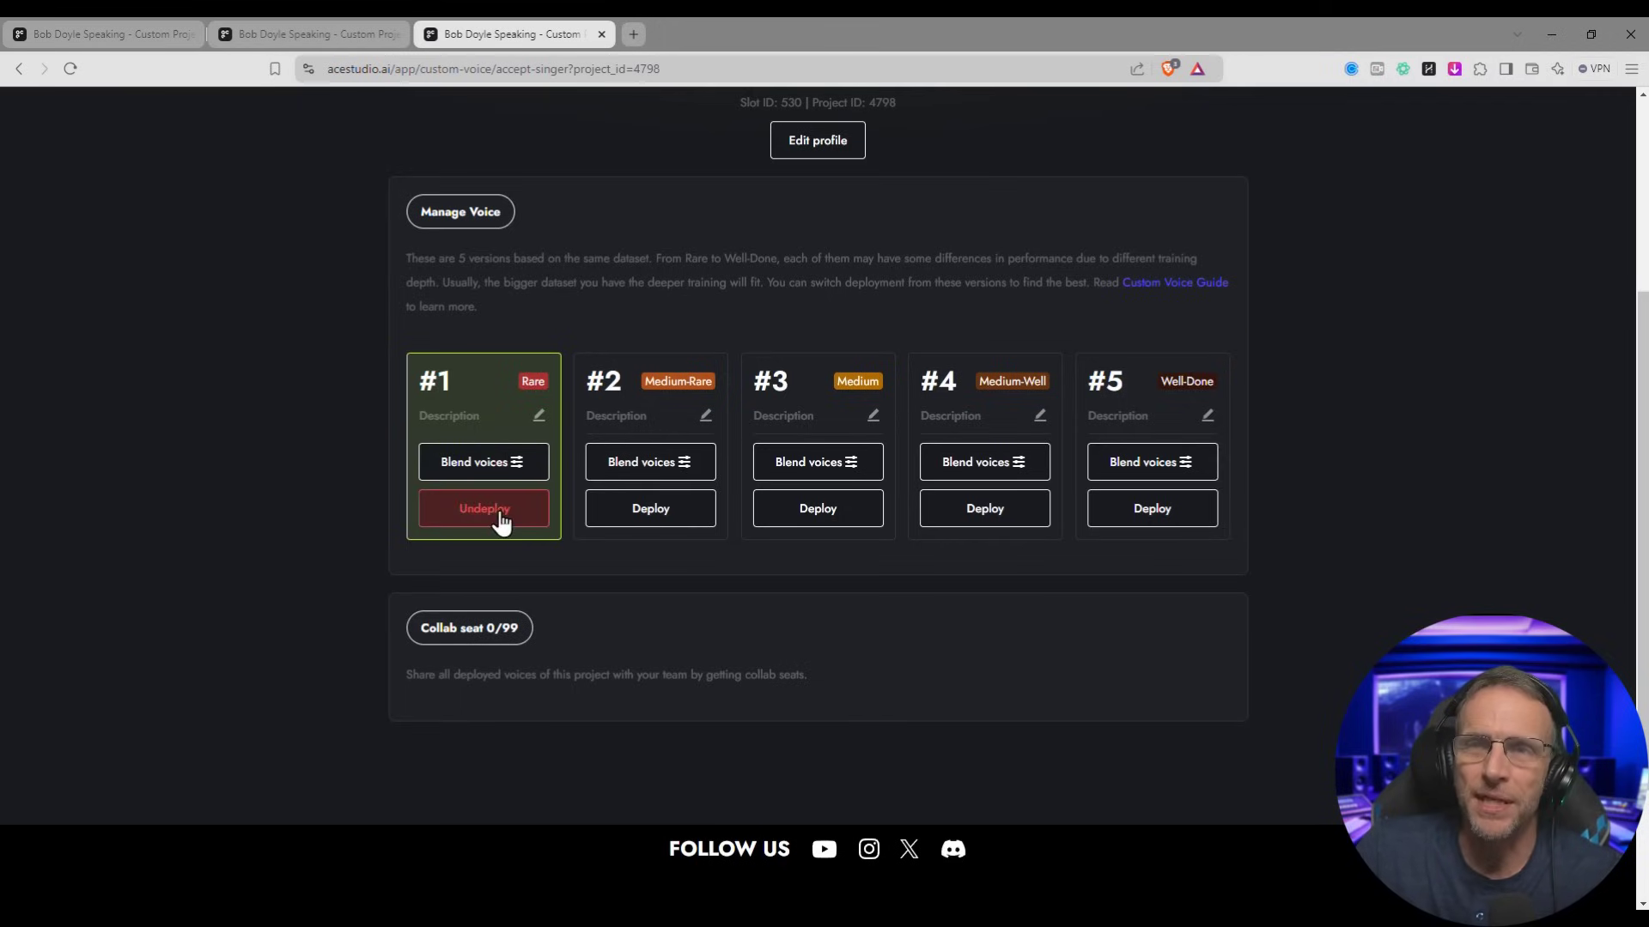
Step: Open voice blending for version #1 Rare in the browser, preview the Afraid (Male) demo and return to the version list
click(497, 463)
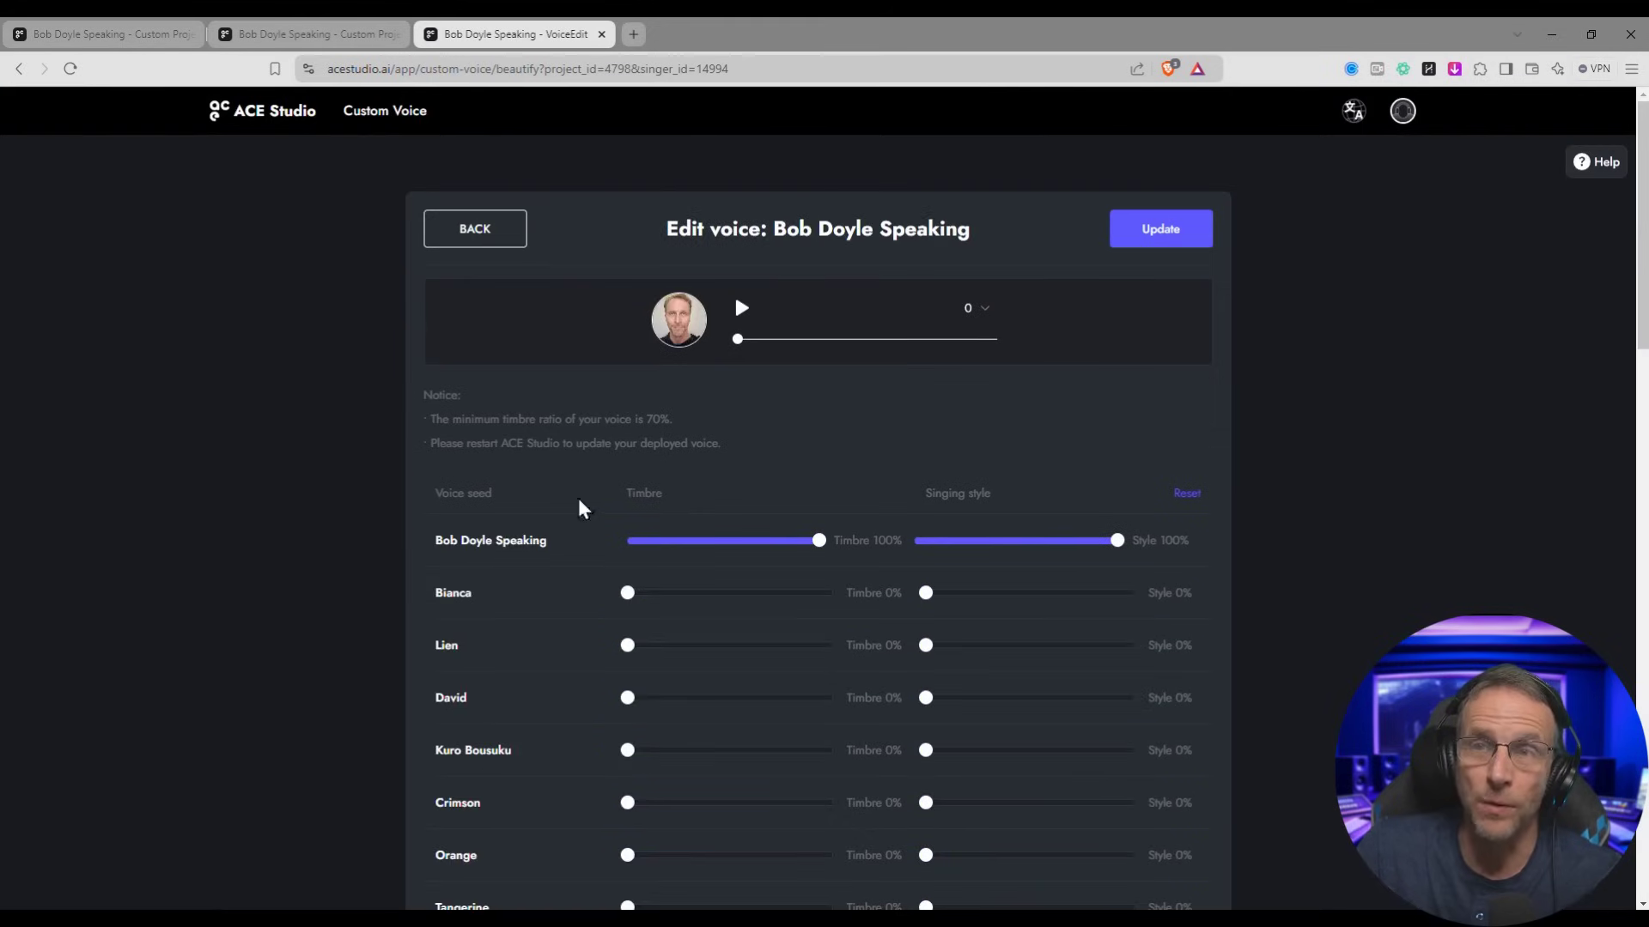
click(936, 308)
click(837, 496)
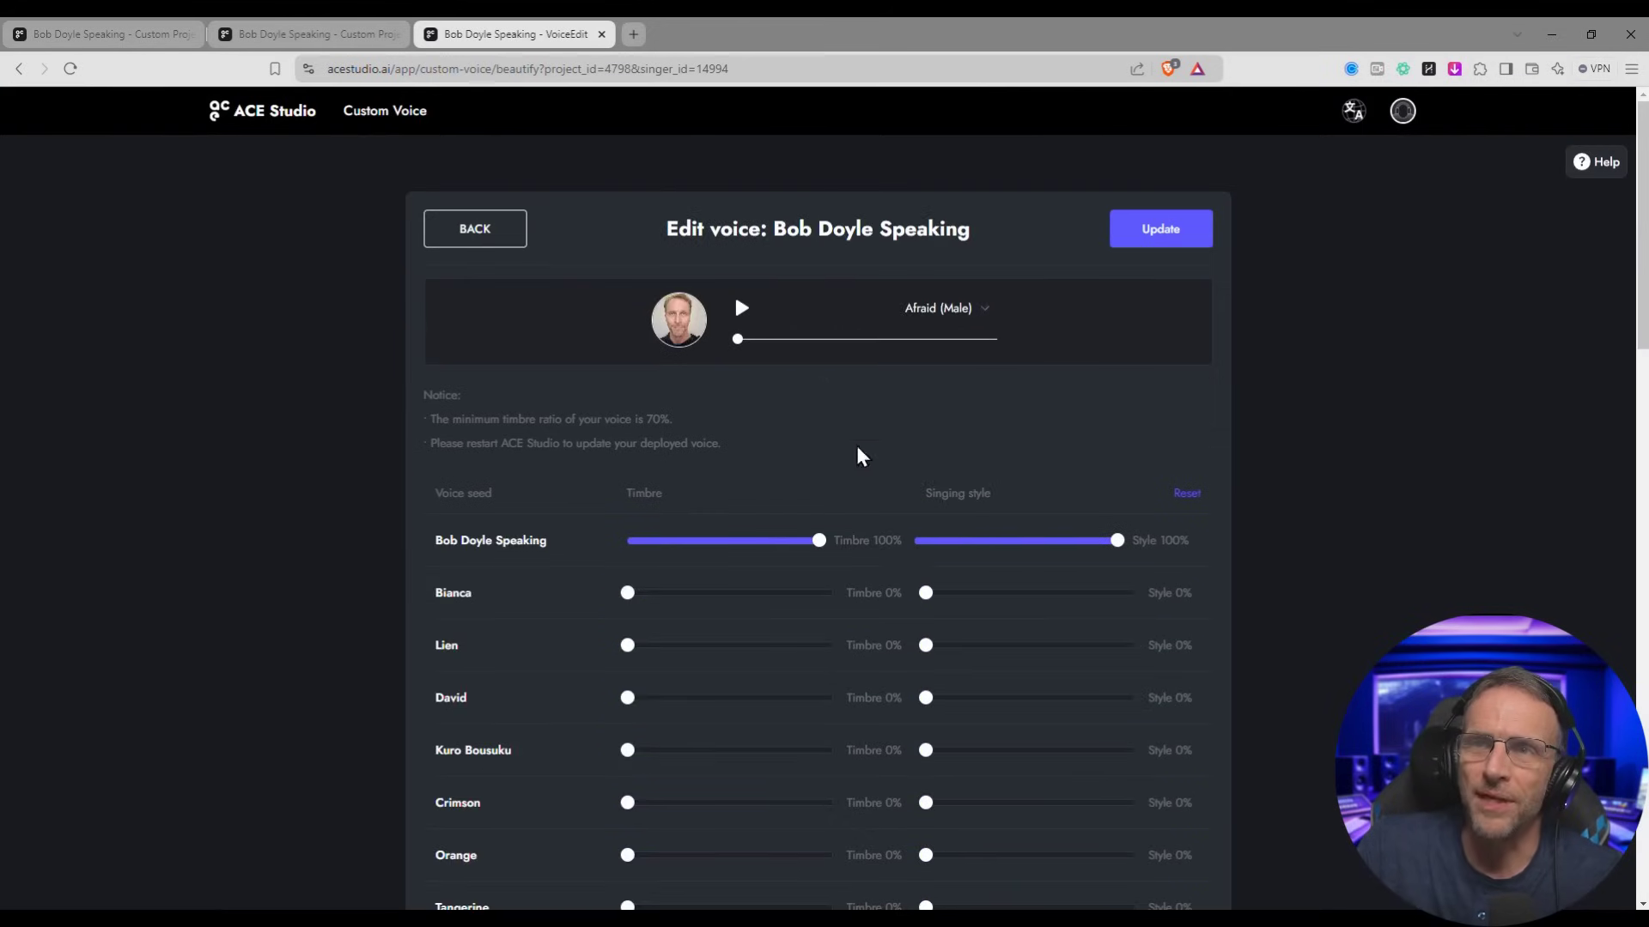
click(742, 309)
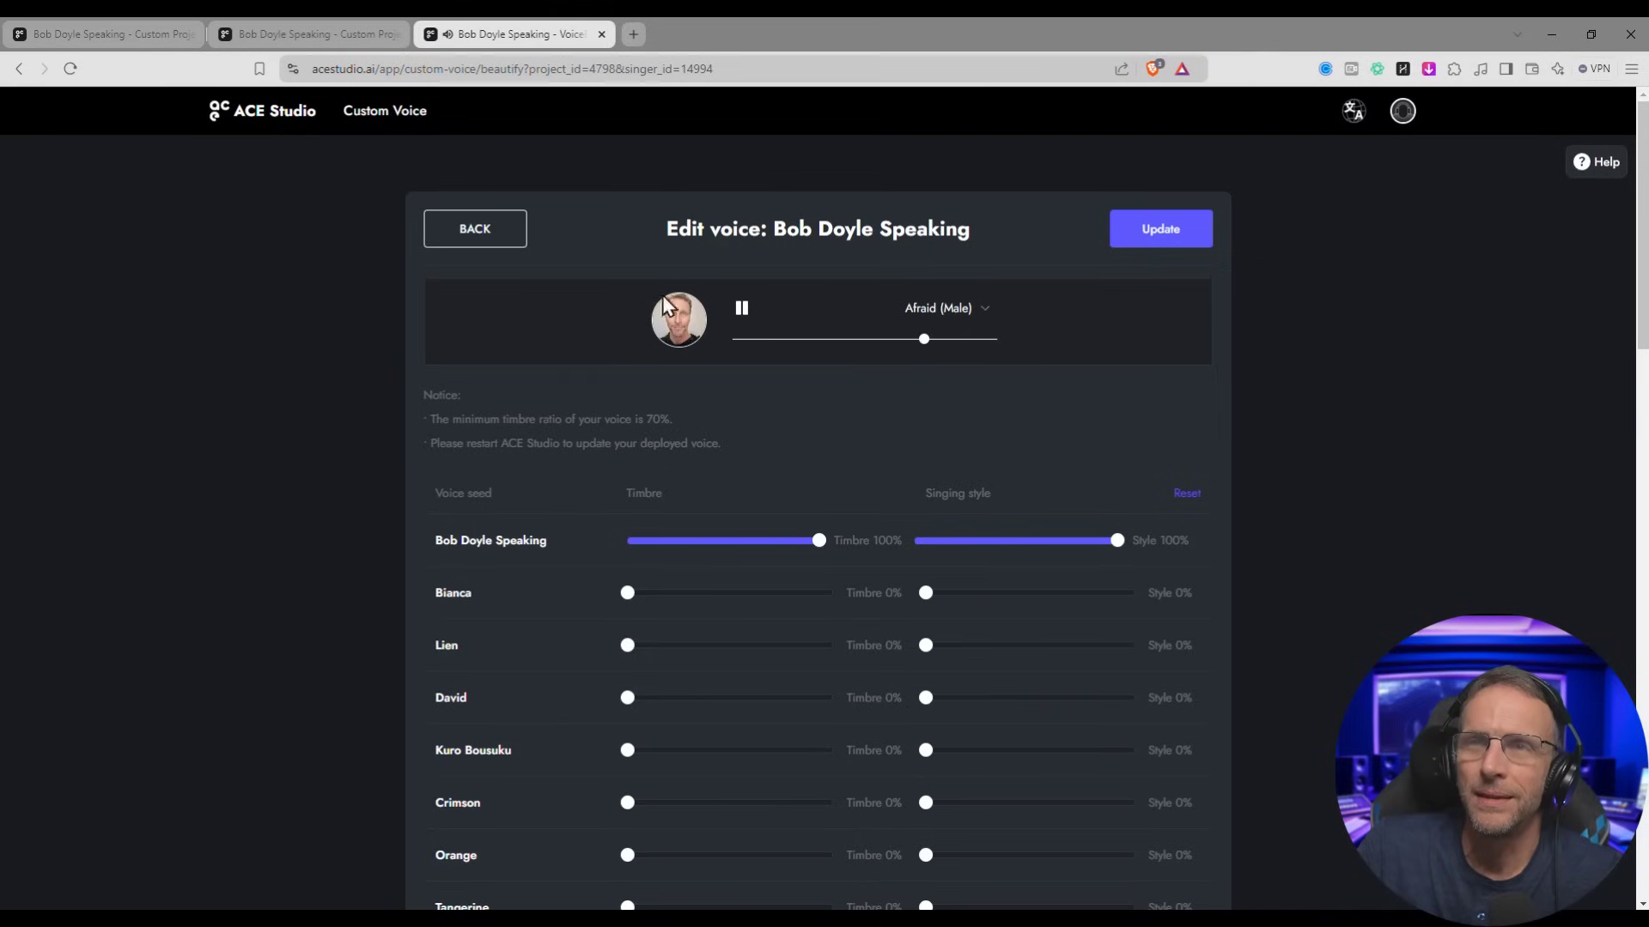
click(497, 238)
Step: Preview the Afraid (Male) demo with version #4 Medium-Well and return to the version list
scroll(696, 474, down, 3)
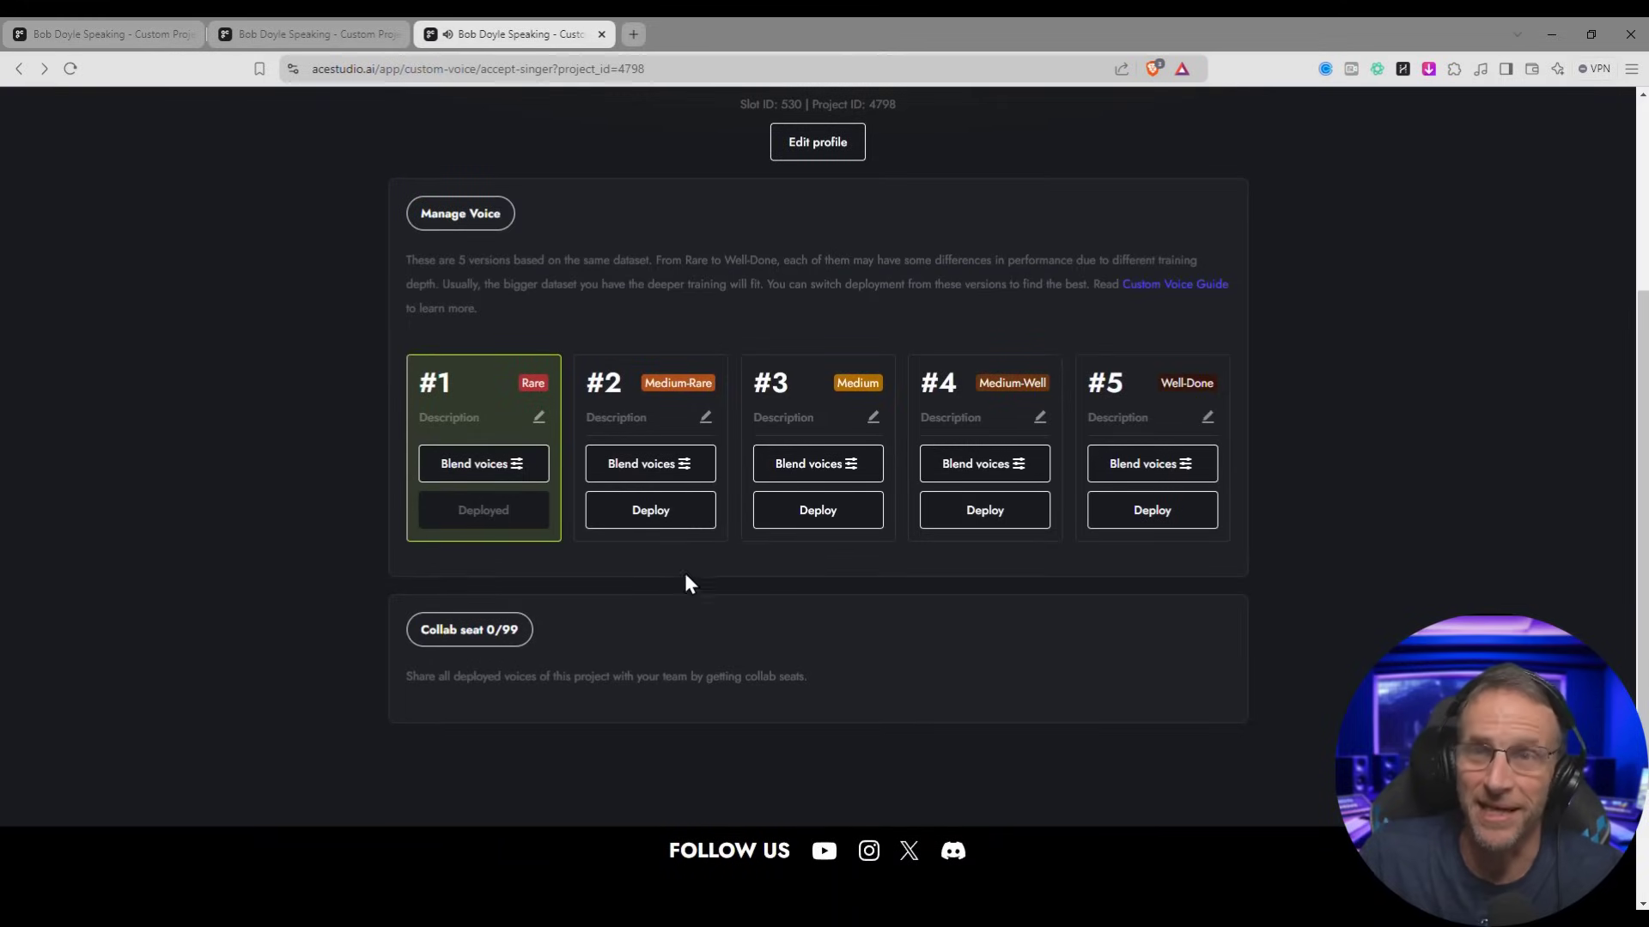
click(1001, 472)
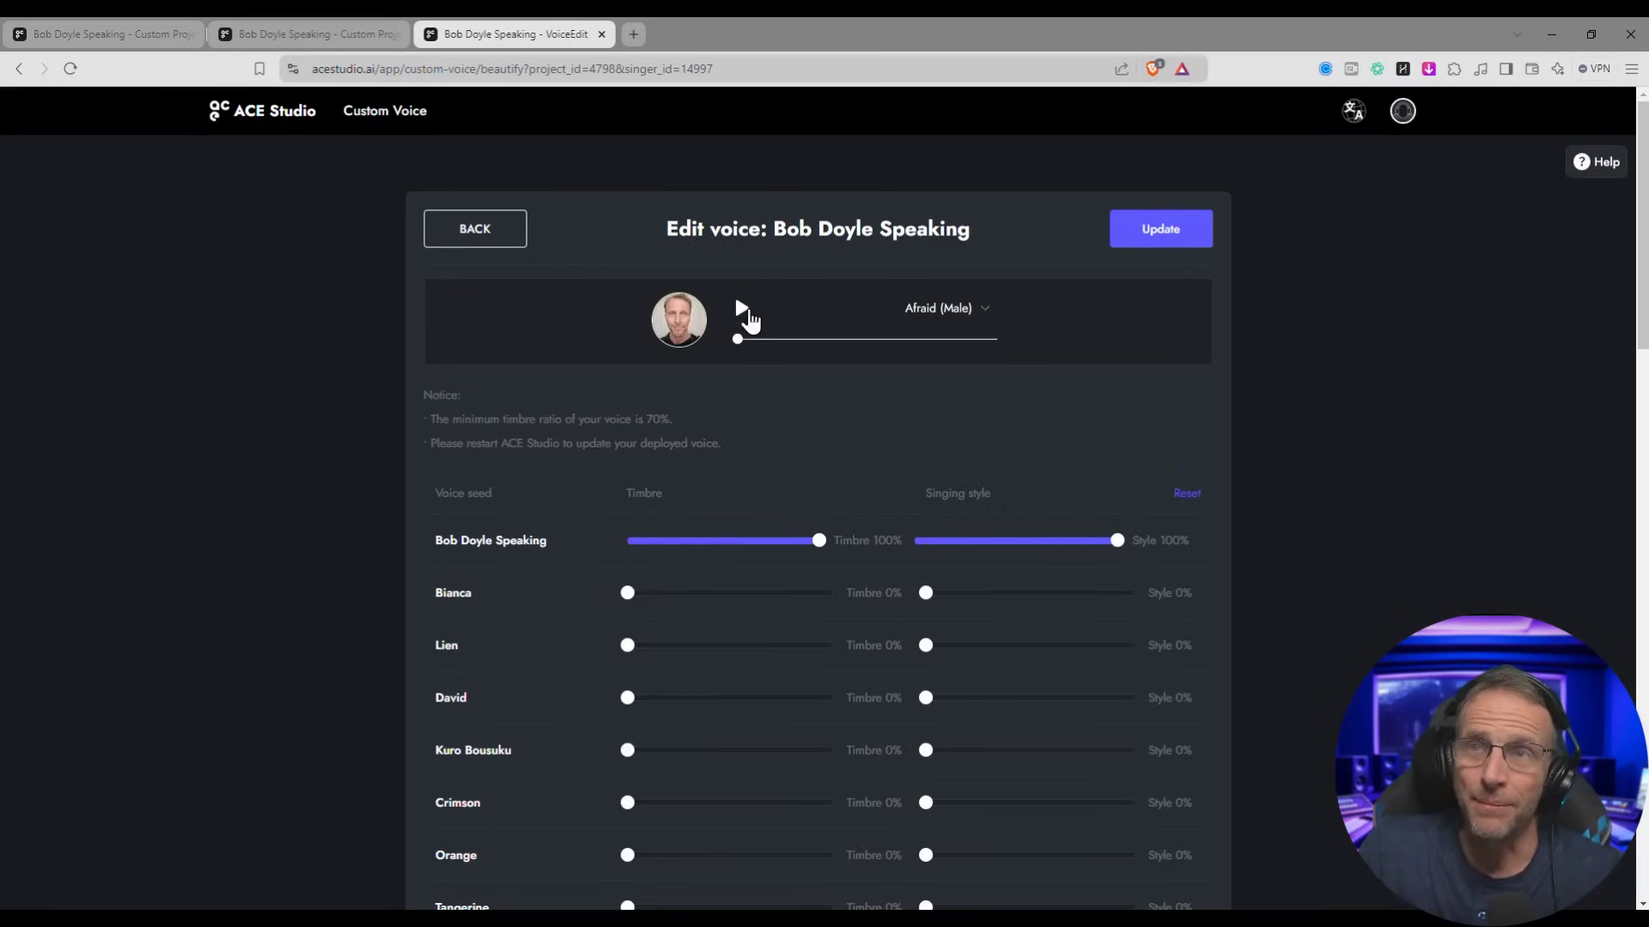
click(741, 307)
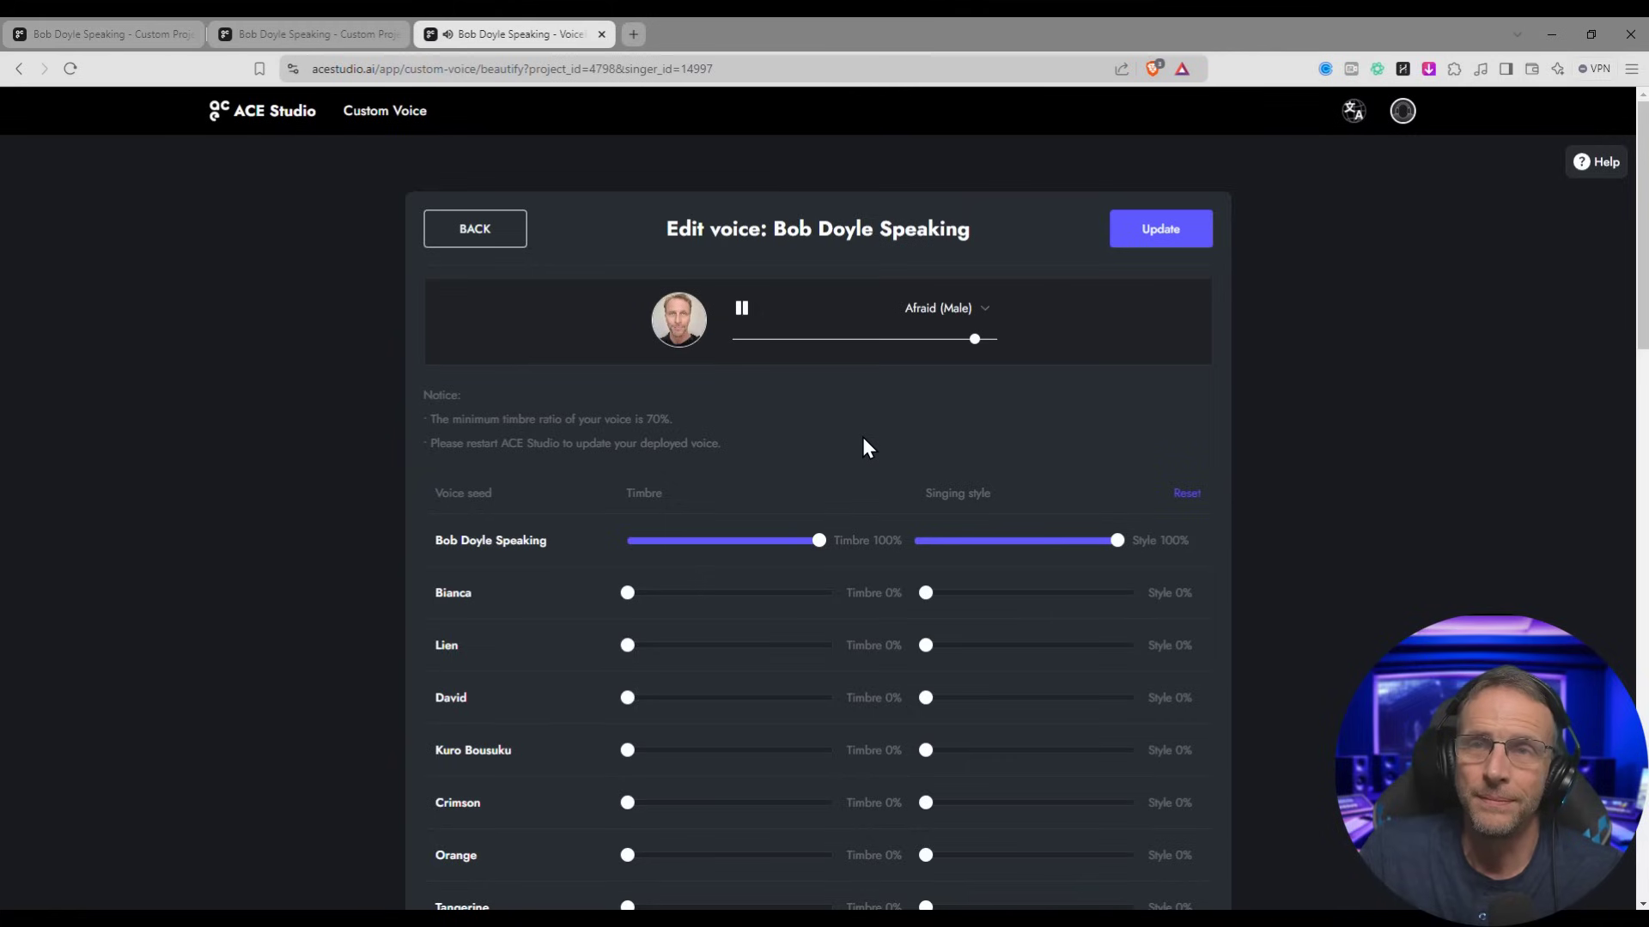
key(alt+Left)
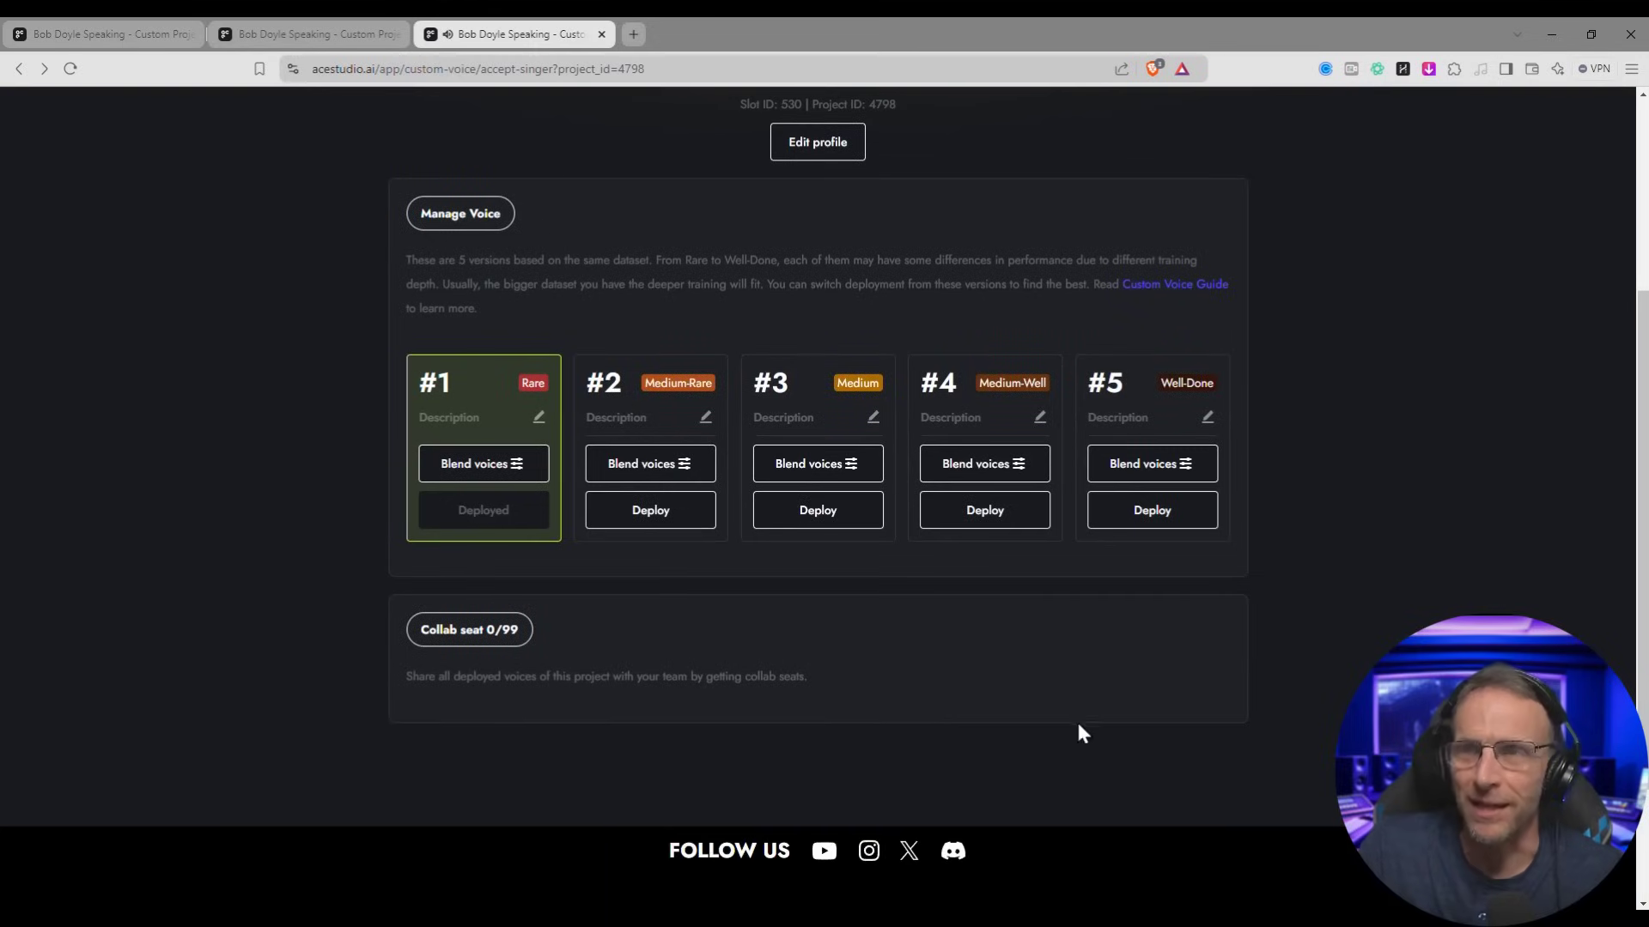
Step: Deploy version #3 Medium and reassign the custom voice to the Wellerman project's vocal tracks in ACE Studio
click(818, 516)
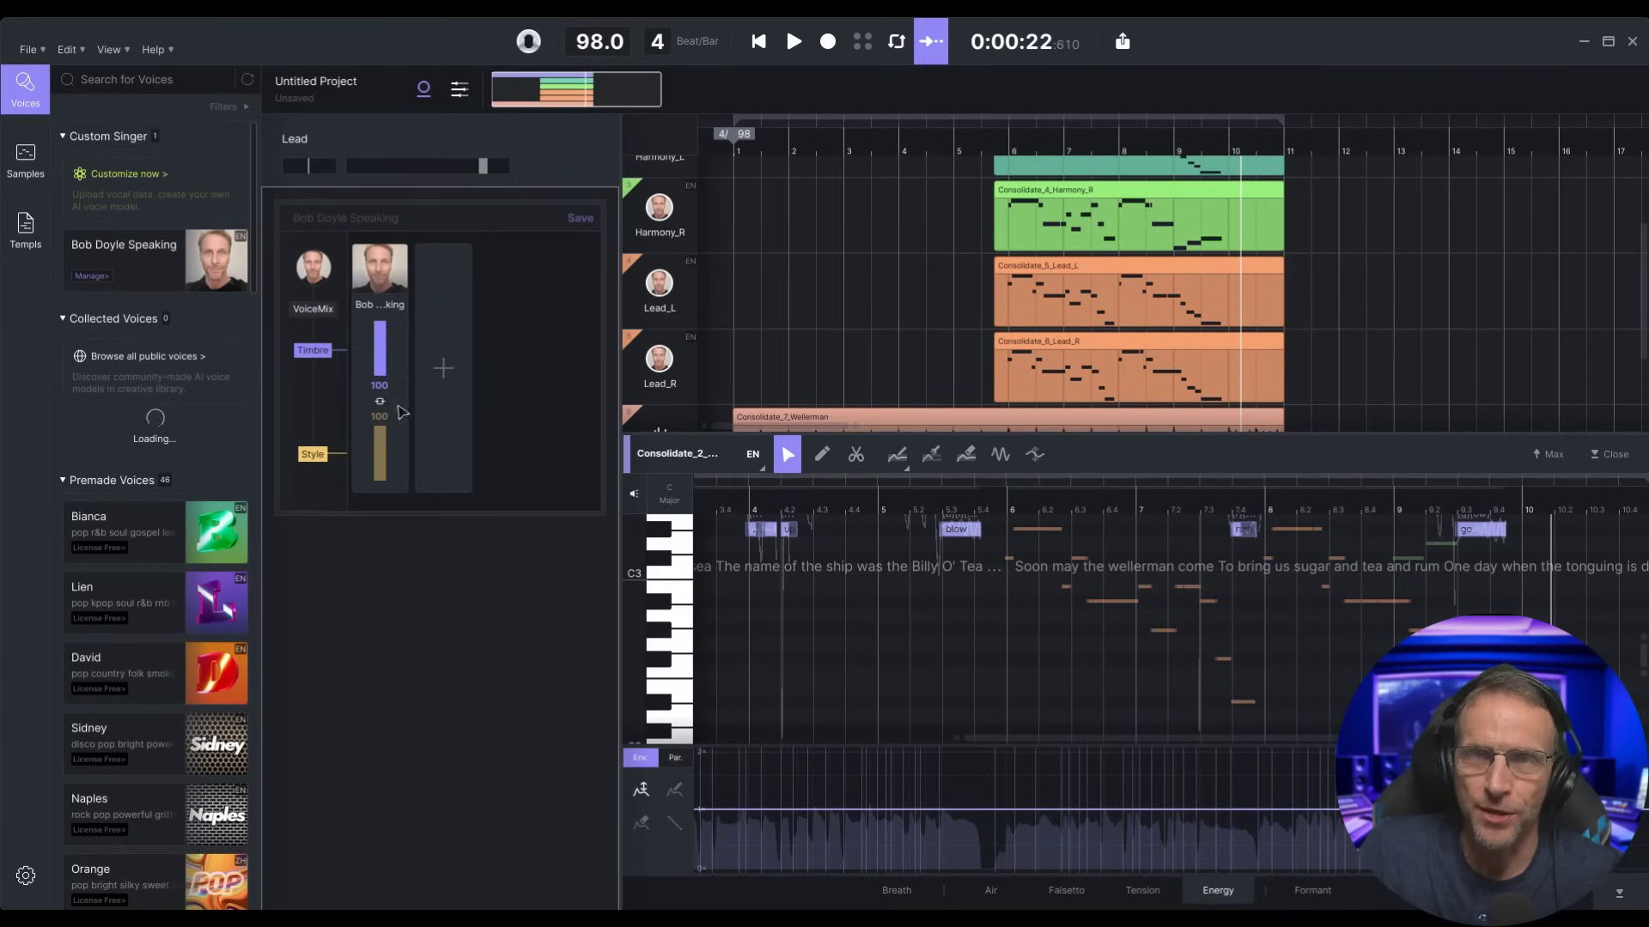
mouse_move(206, 262)
drag(172, 286, 659, 214)
drag(388, 299, 659, 361)
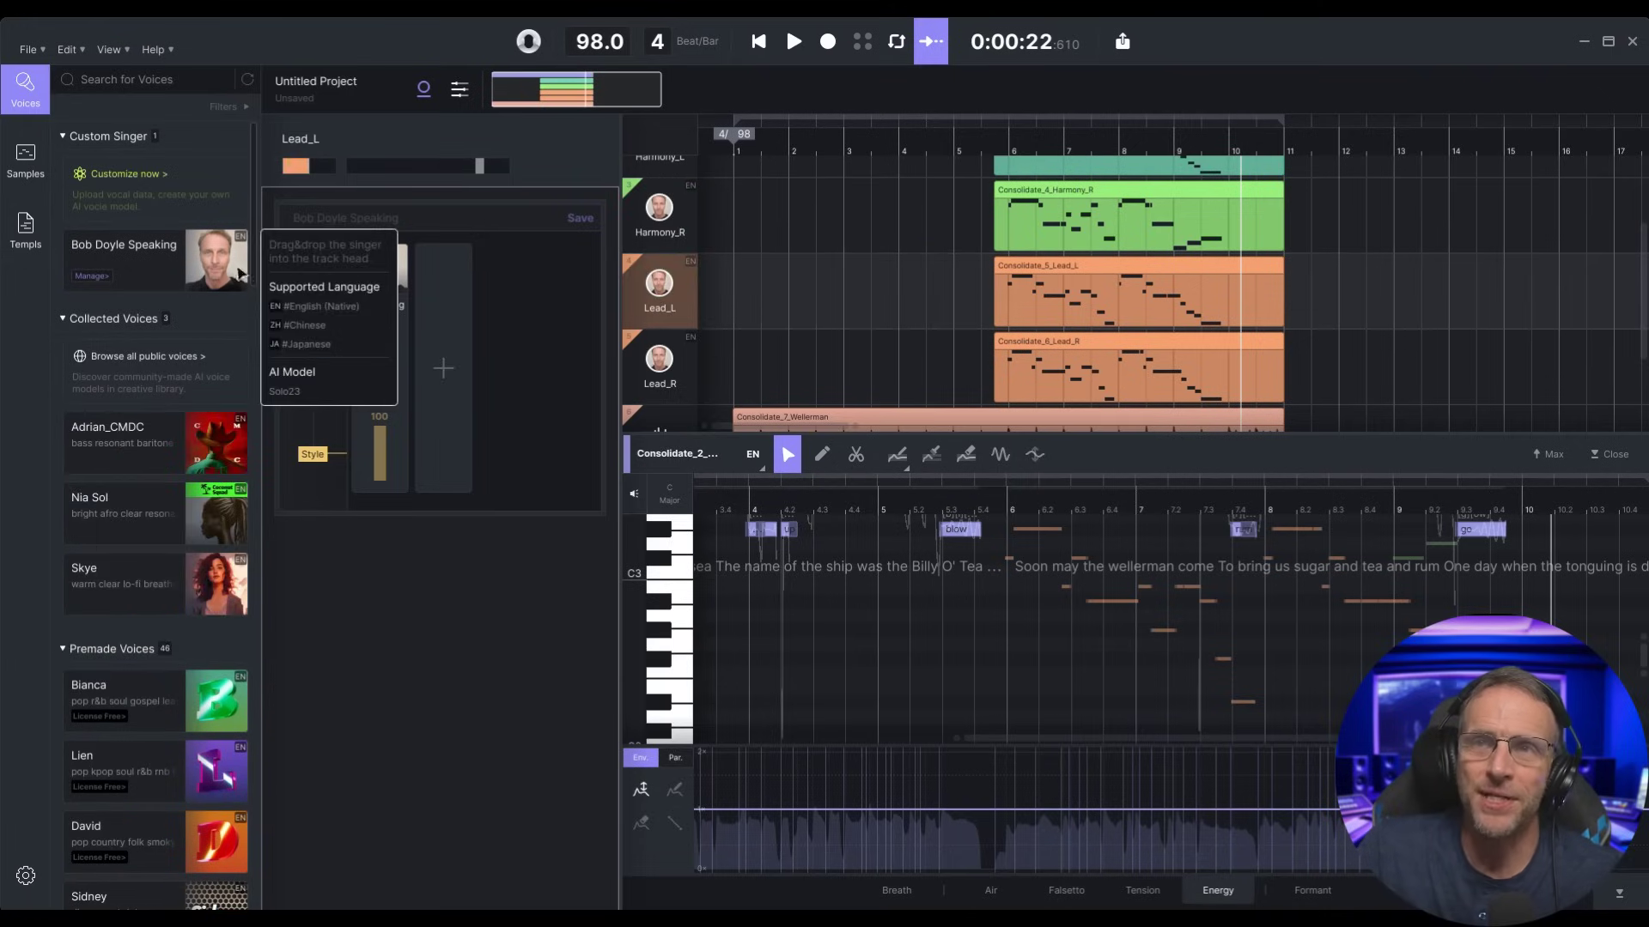
drag(214, 257, 310, 268)
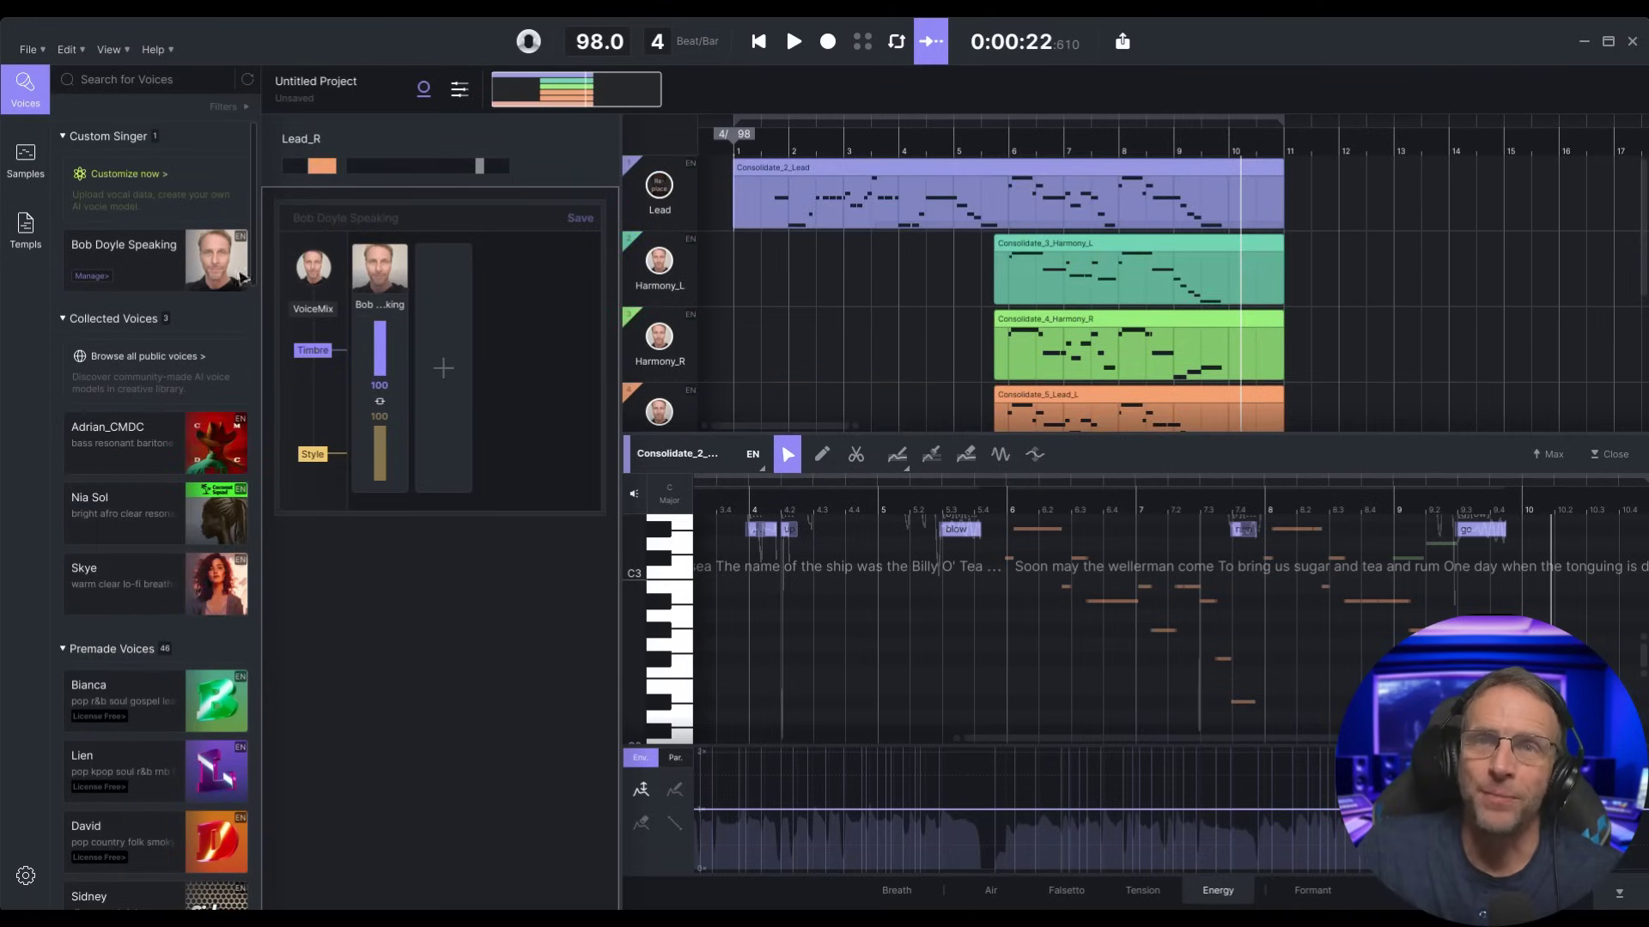
click(670, 283)
Step: Play the Wellerman project with the redeployed voice and start exporting its audio
click(795, 43)
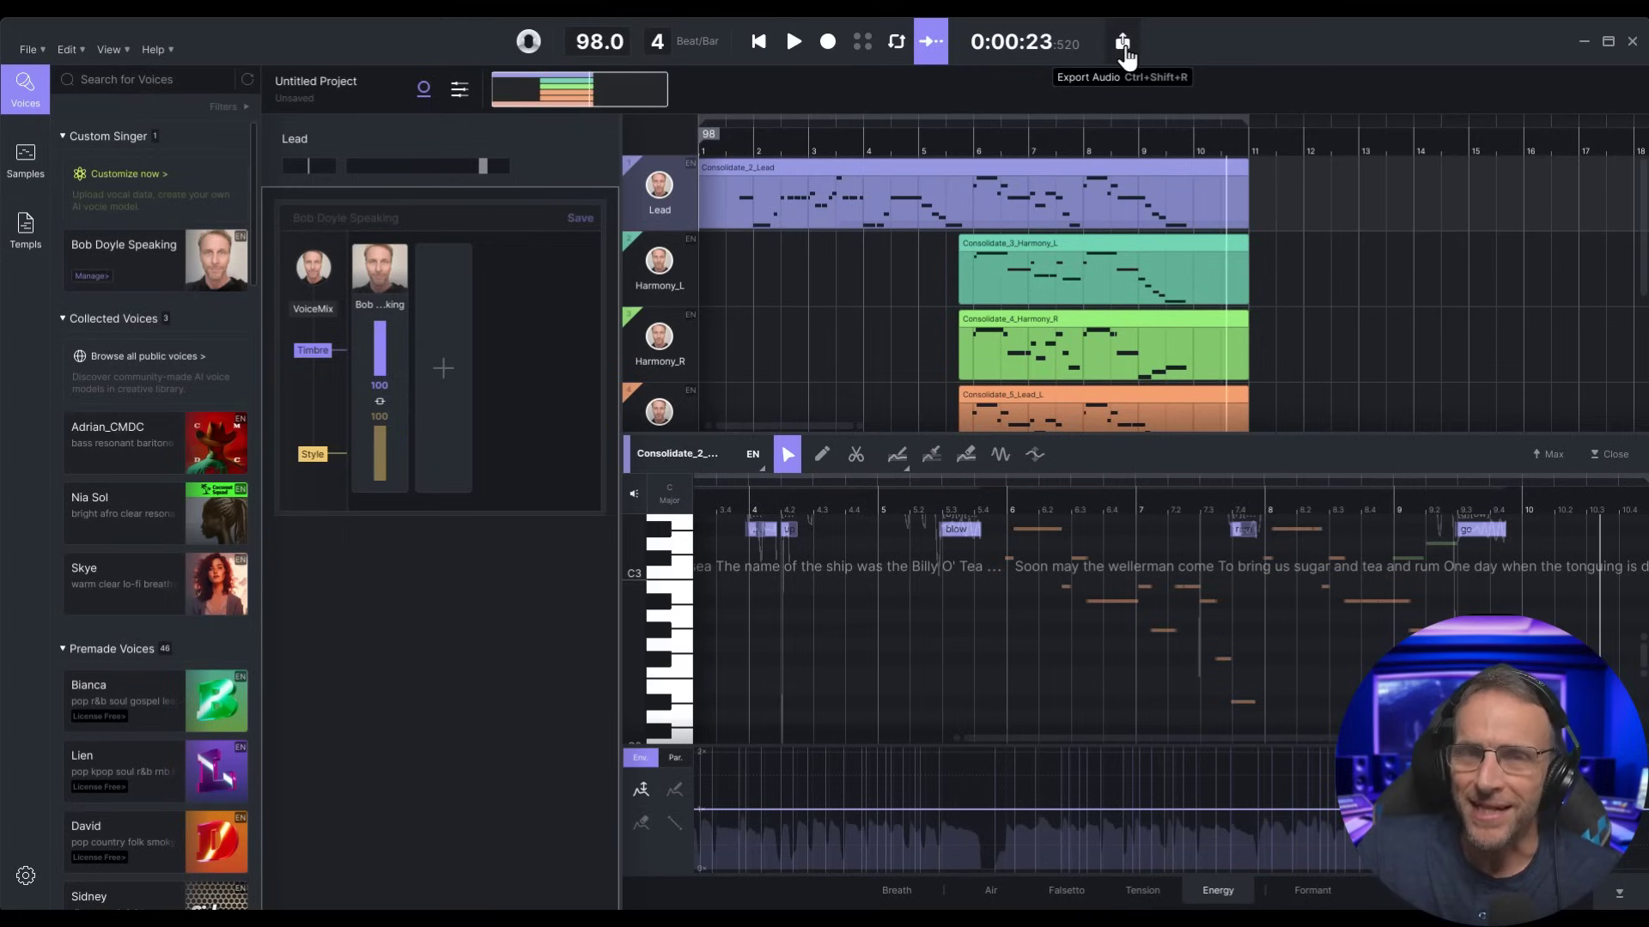
click(1123, 45)
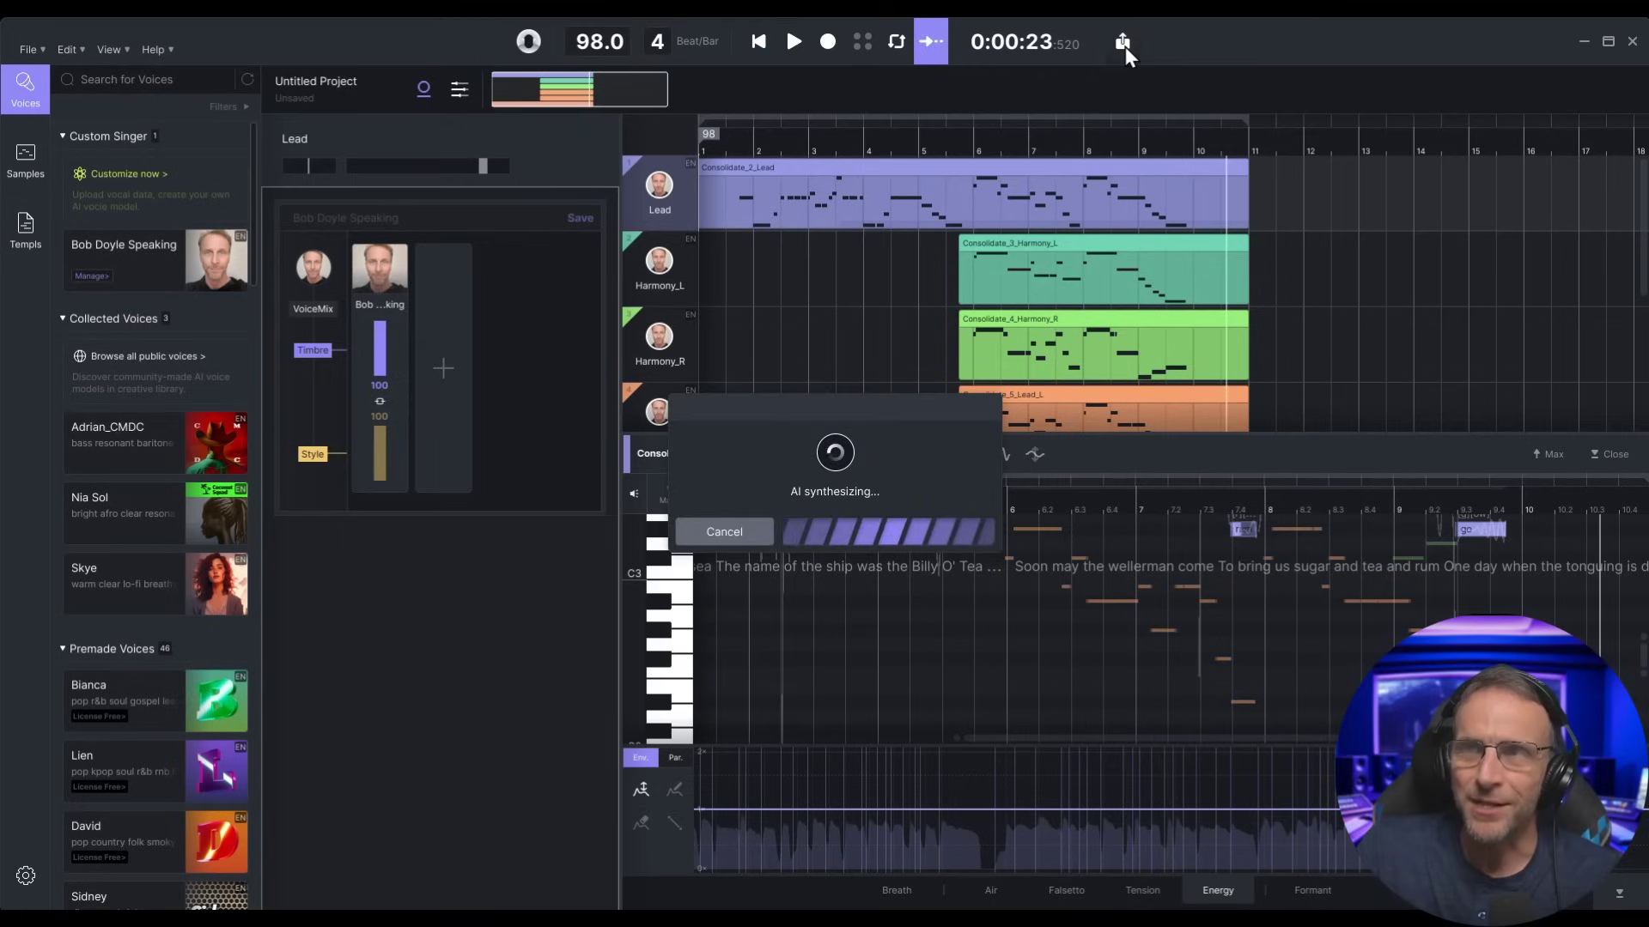